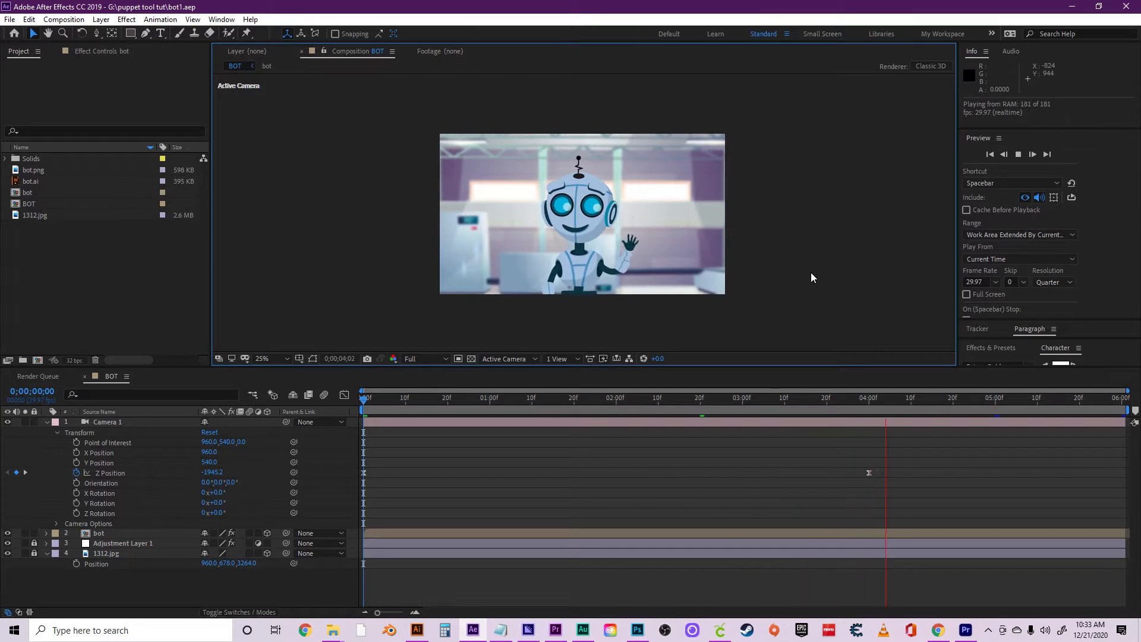
Switch to Chrome and examine the Freepik page and web address of the futuristic robot constructor flat icon set.
{"action": "left_click", "coordinate": [938, 630]}
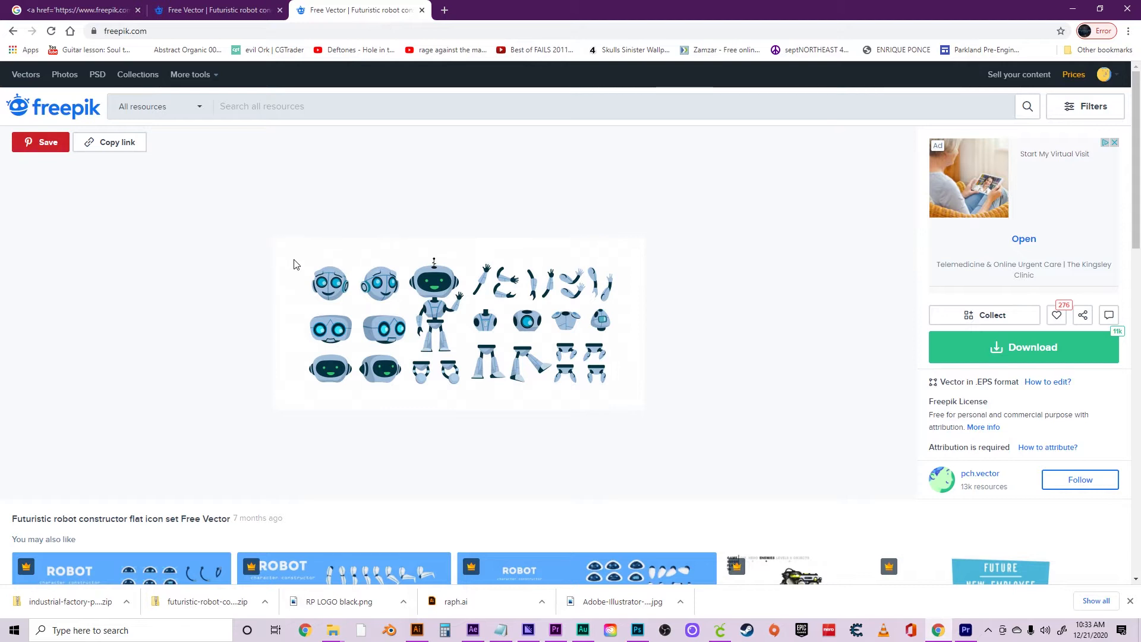
{"action": "left_click", "coordinate": [112, 143]}
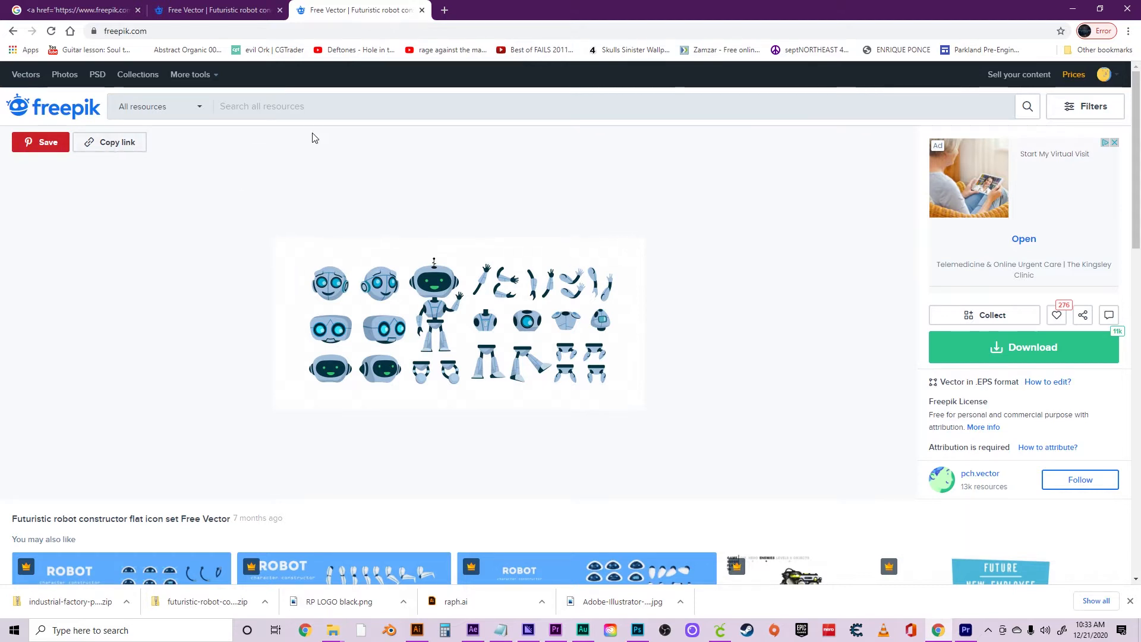
{"action": "left_click", "coordinate": [168, 32]}
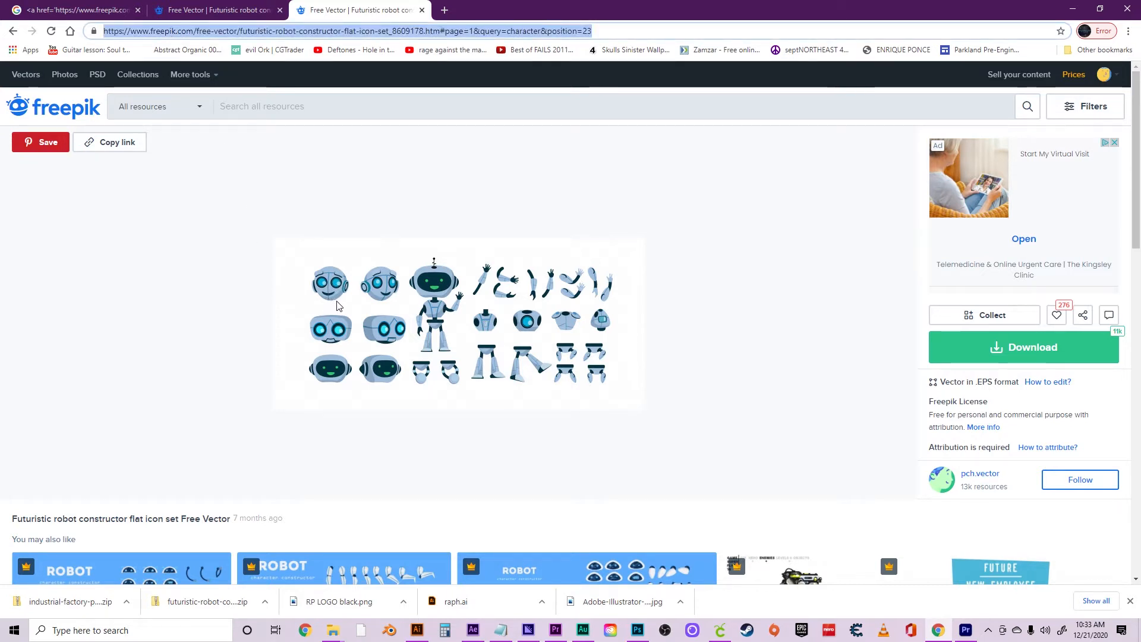
{"action": "scroll", "coordinate": [338, 305], "scroll_direction": "down", "scroll_amount": 2}
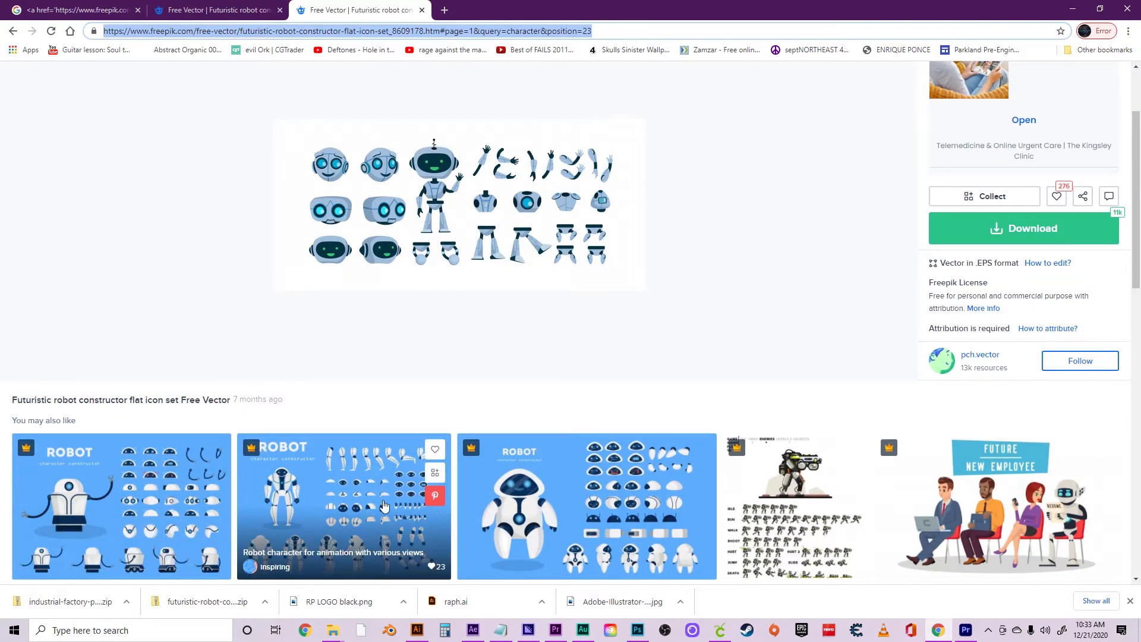
{"action": "scroll", "coordinate": [778, 358], "scroll_direction": "up", "scroll_amount": 2}
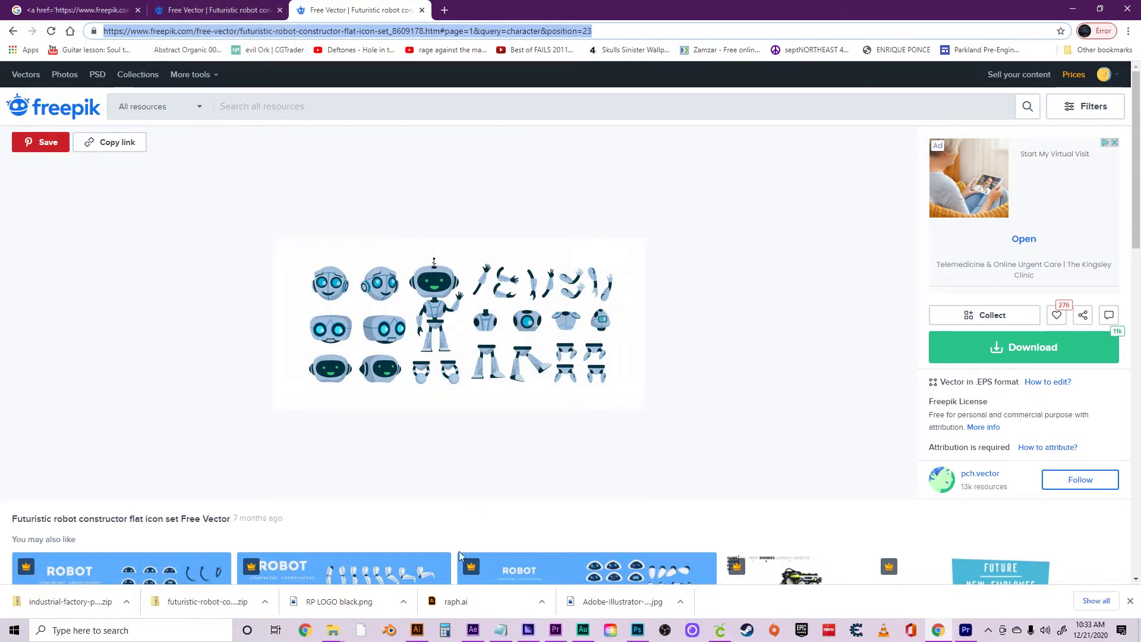
Switch to Illustrator and close the bot.ai document without saving its changes.
{"action": "left_click", "coordinate": [418, 634]}
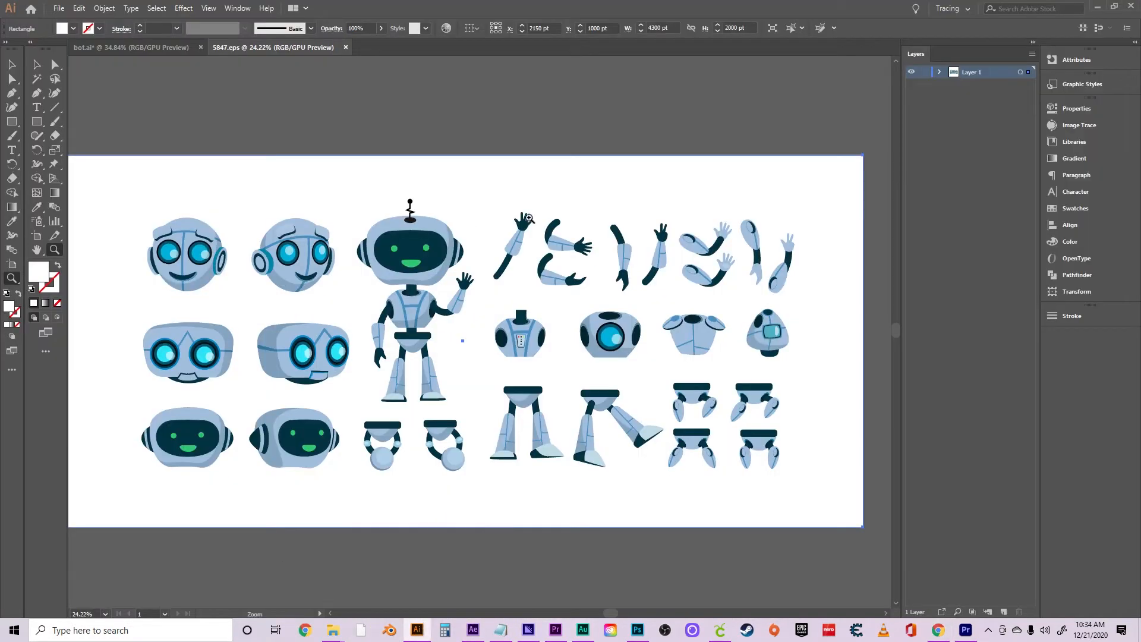
{"action": "left_click", "coordinate": [201, 47]}
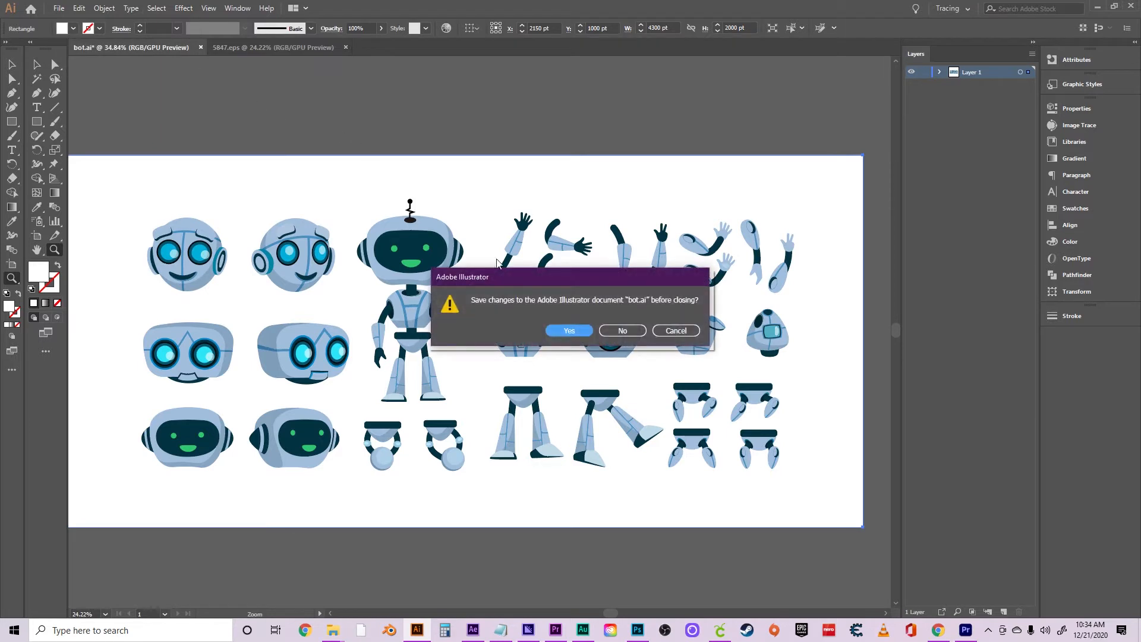
{"action": "left_click", "coordinate": [626, 335]}
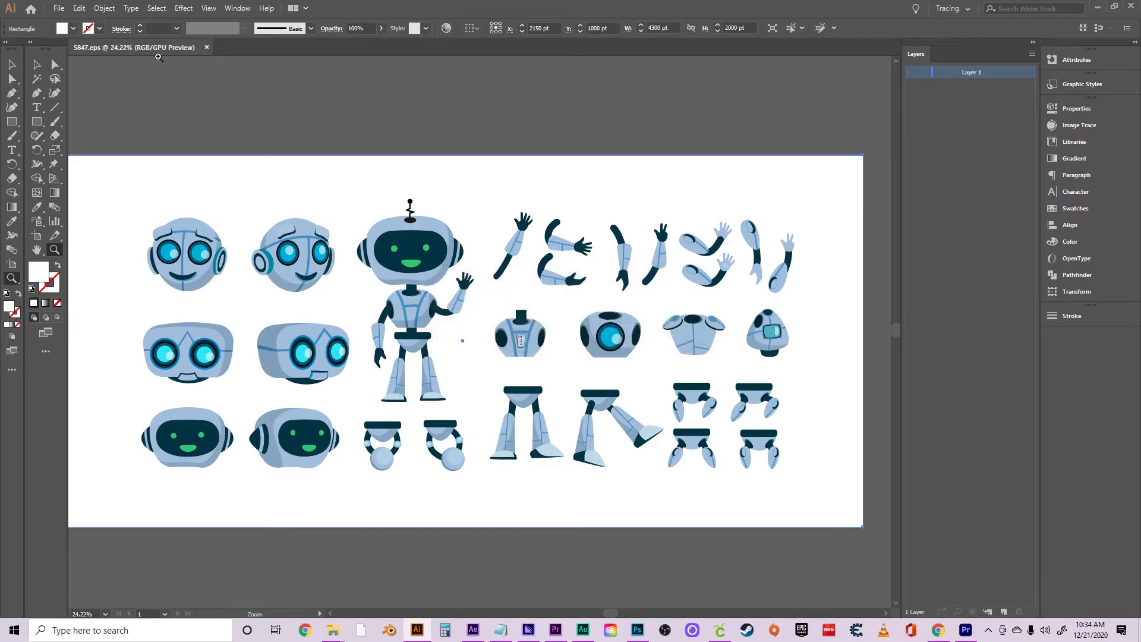
{"action": "left_click", "coordinate": [59, 9]}
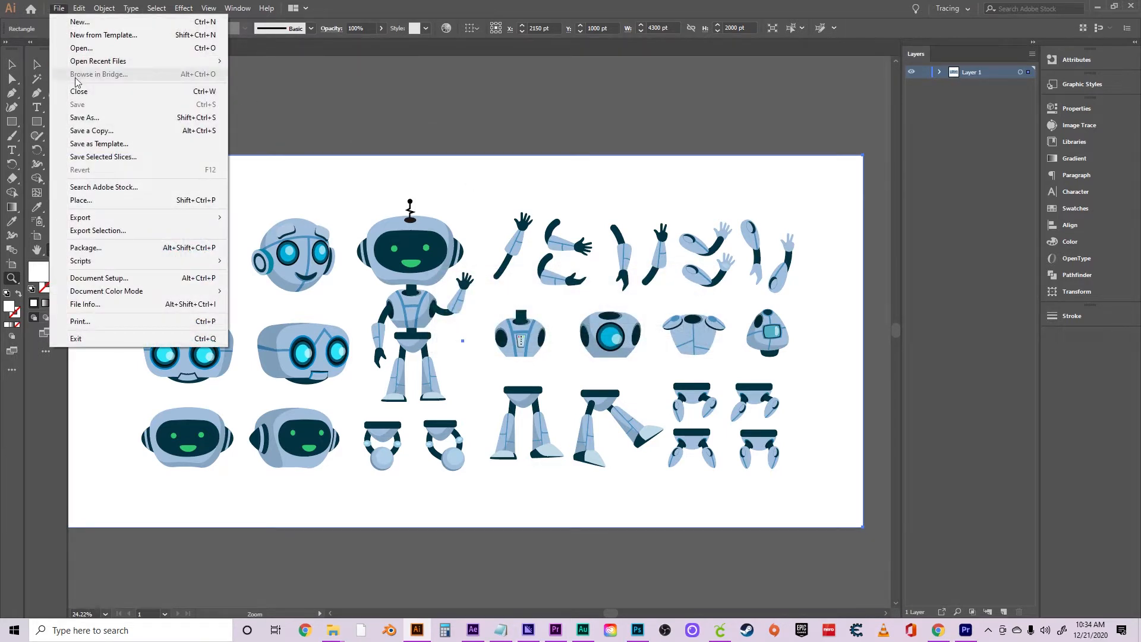
{"action": "left_click", "coordinate": [95, 49]}
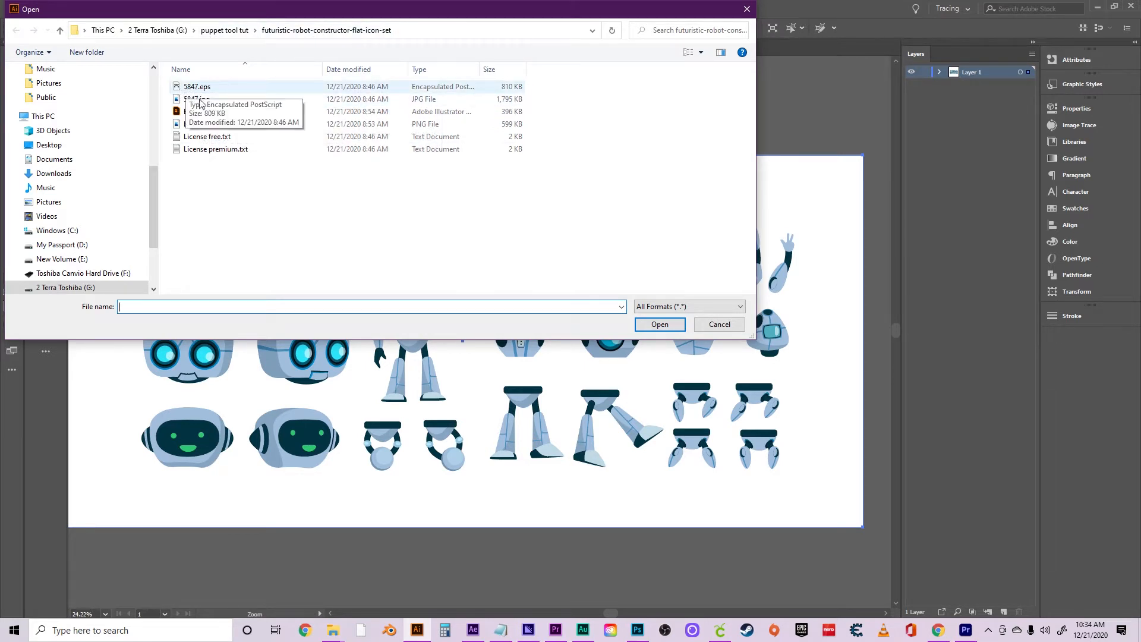
{"action": "left_click", "coordinate": [719, 325]}
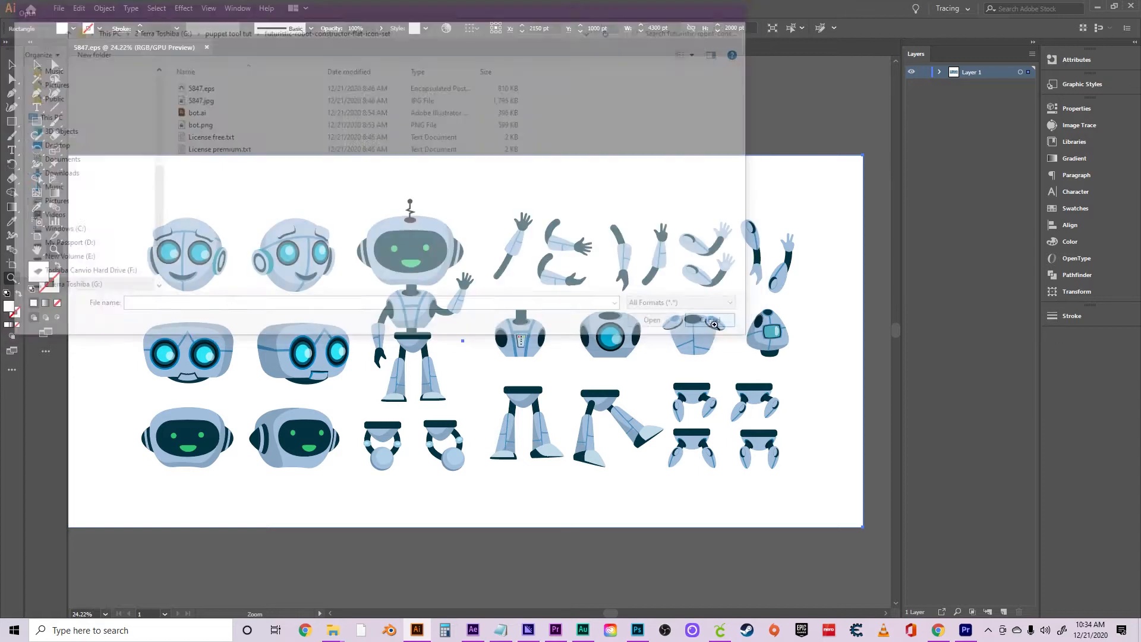
Create a new document named bot1 with a 2000 by 2000 px artboard.
{"action": "key", "text": "v"}
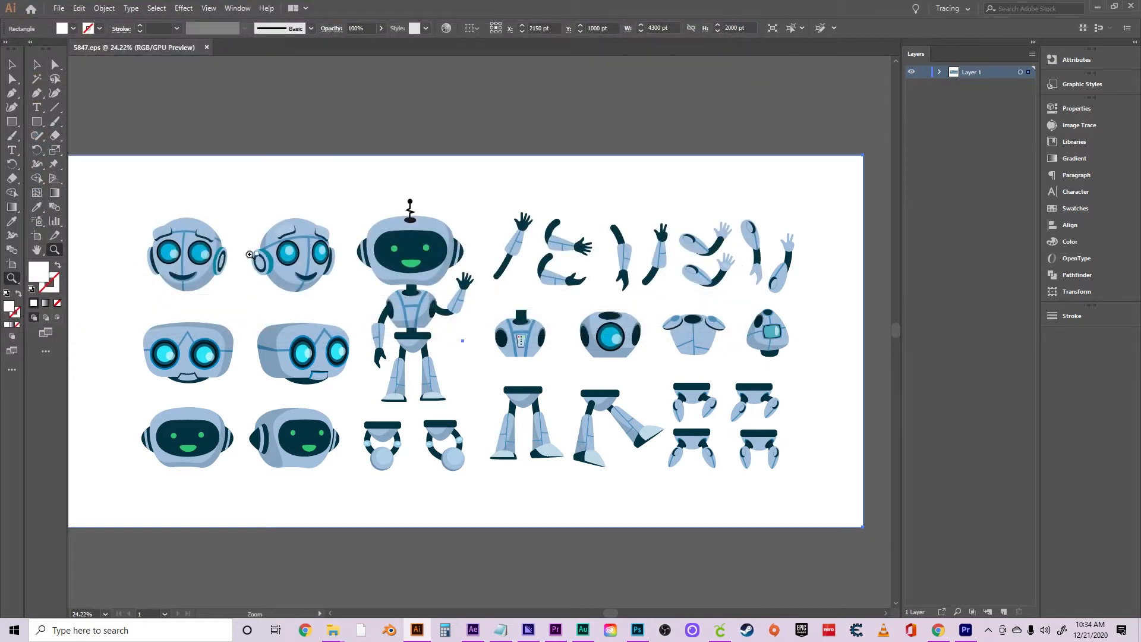
{"action": "left_click", "coordinate": [250, 259]}
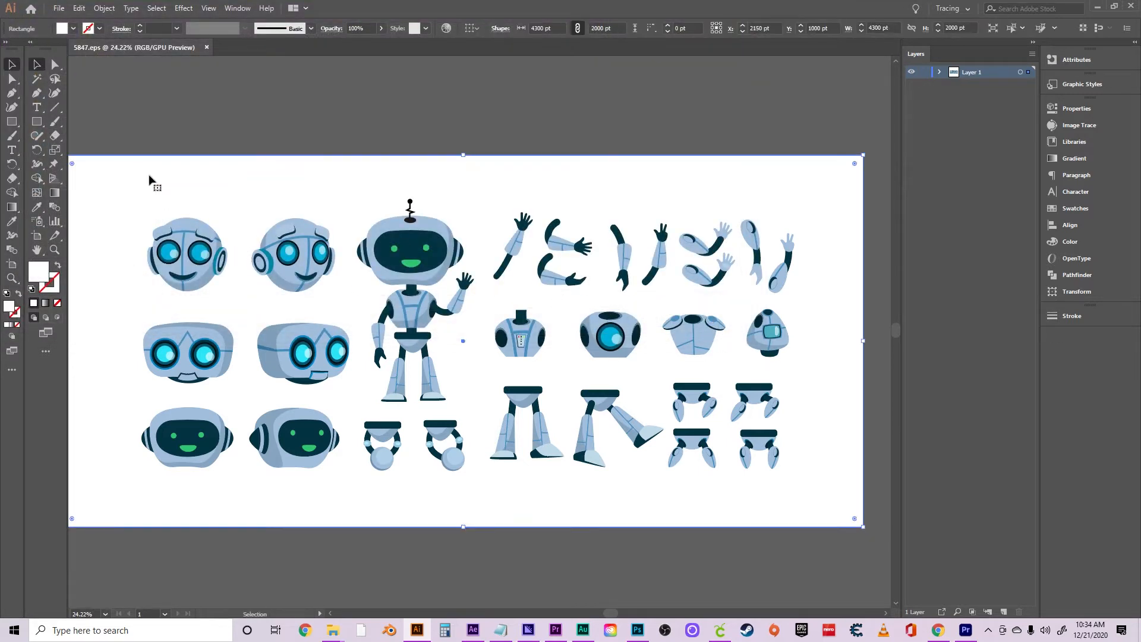
{"action": "left_click", "coordinate": [59, 8]}
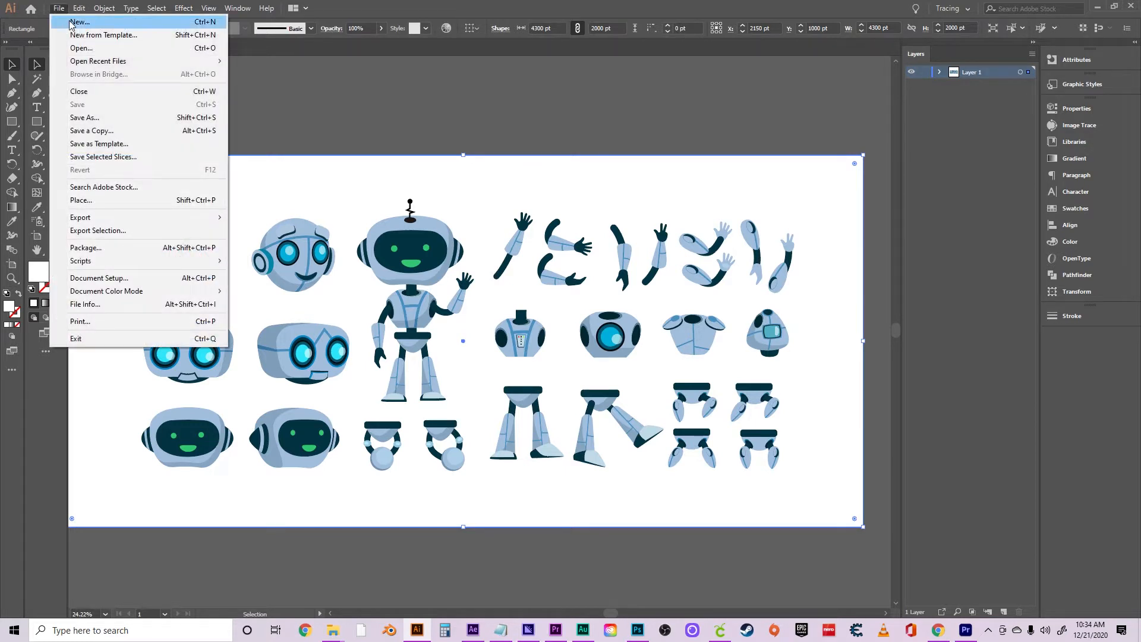
{"action": "left_click", "coordinate": [60, 10]}
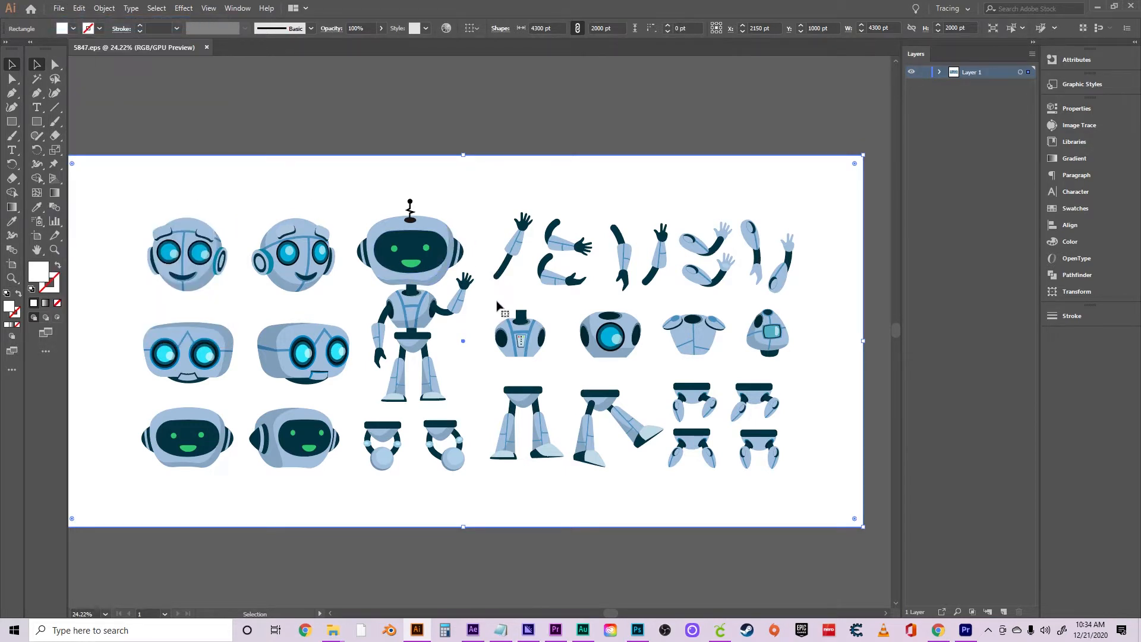
{"action": "key", "text": "ctrl+n"}
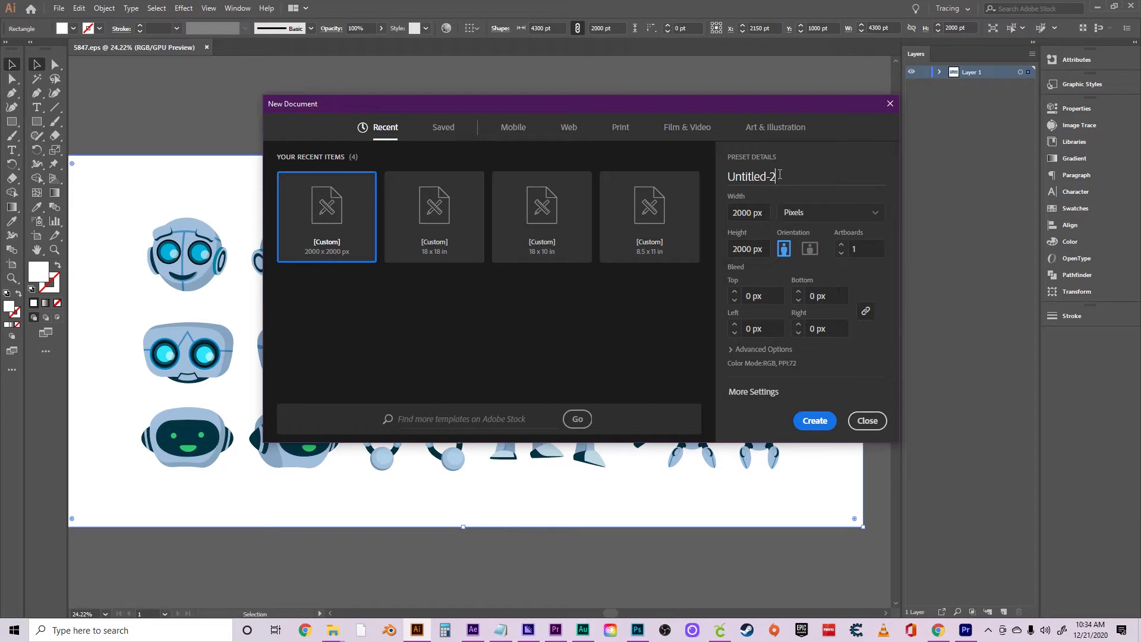
{"action": "left_click_drag", "start_coordinate": [780, 174], "coordinate": [723, 174]}
{"action": "type", "text": "bot1"}
{"action": "left_click", "coordinate": [755, 212]}
{"action": "left_click", "coordinate": [750, 249]}
{"action": "left_click", "coordinate": [814, 421]}
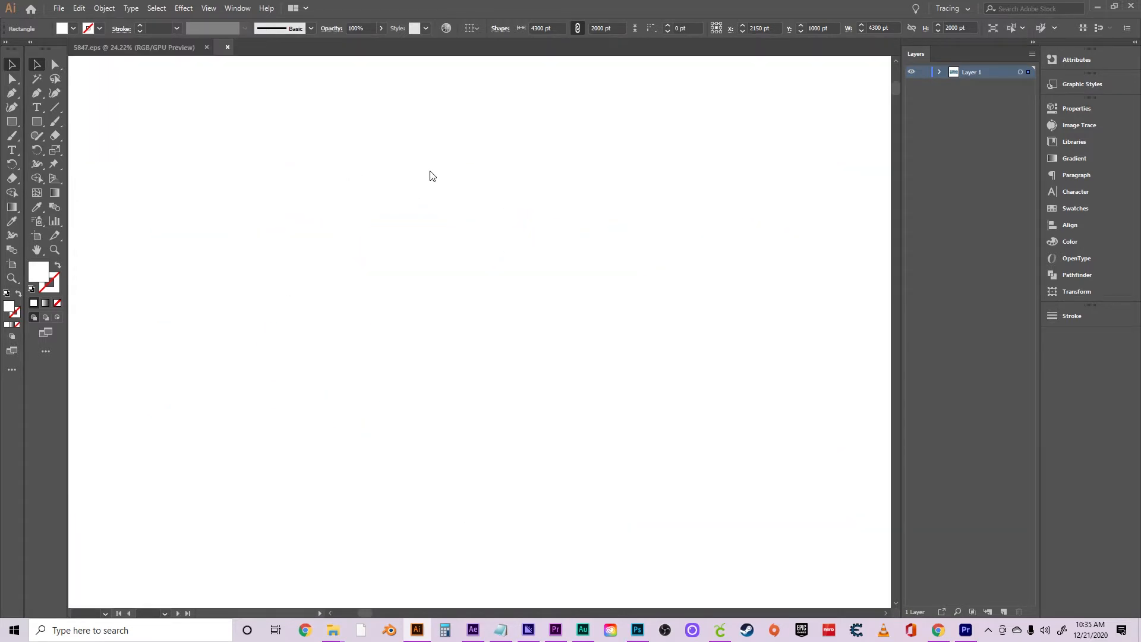
{"action": "left_click_drag", "start_coordinate": [409, 270], "coordinate": [477, 257]}
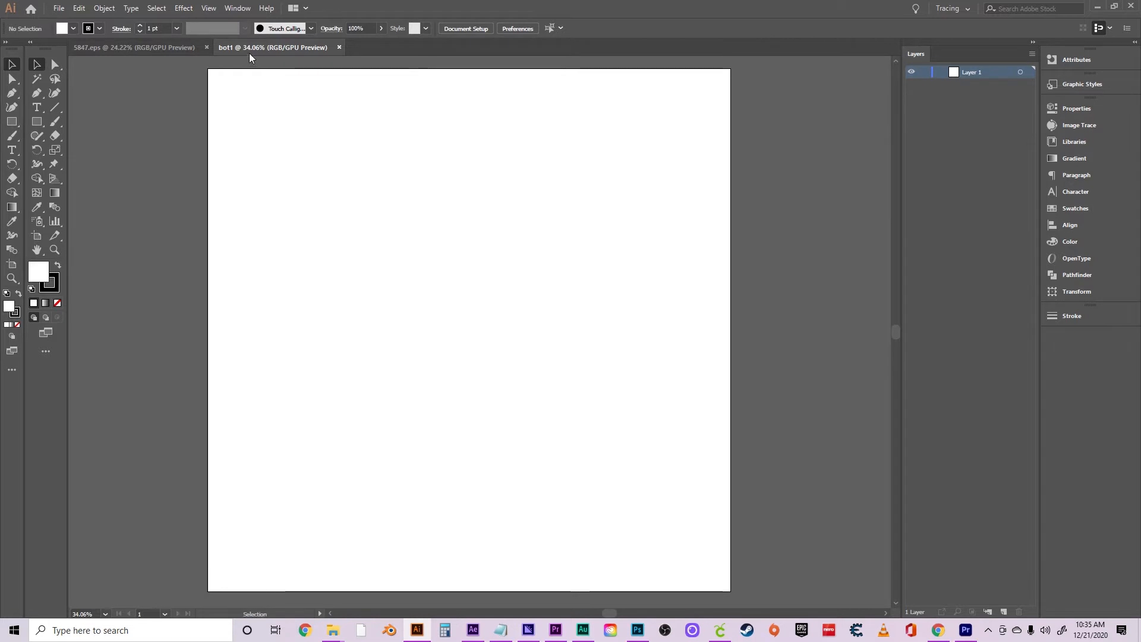
In 5847.eps, remove the standing robot's screen-faced head and put the front-facing round smiling head in its place.
{"action": "left_click", "coordinate": [158, 44]}
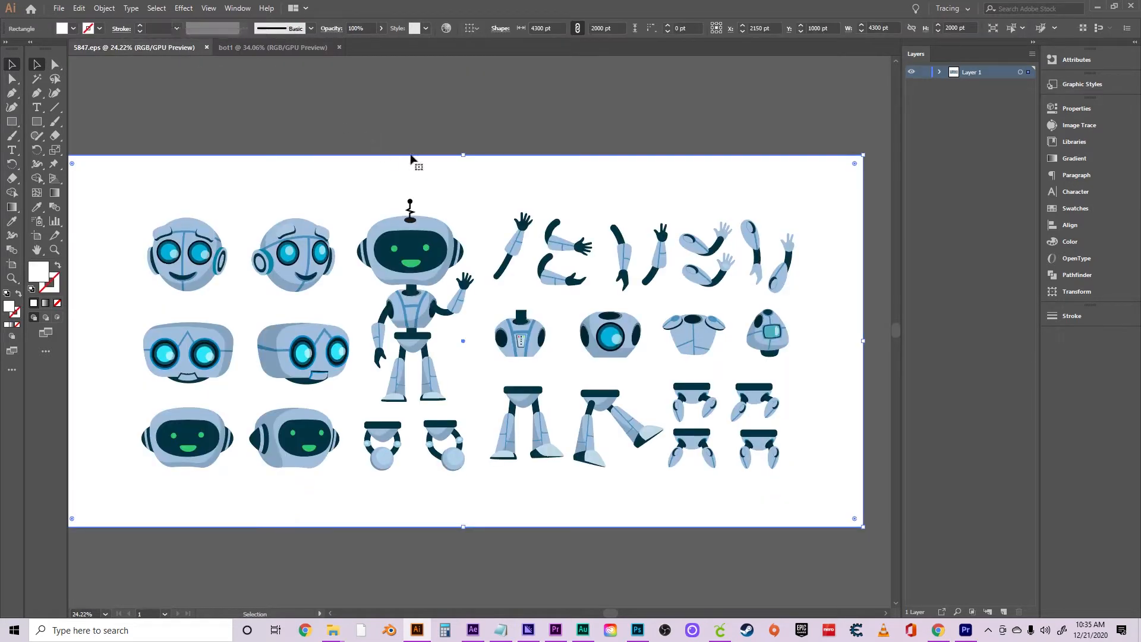
{"action": "left_click", "coordinate": [455, 244]}
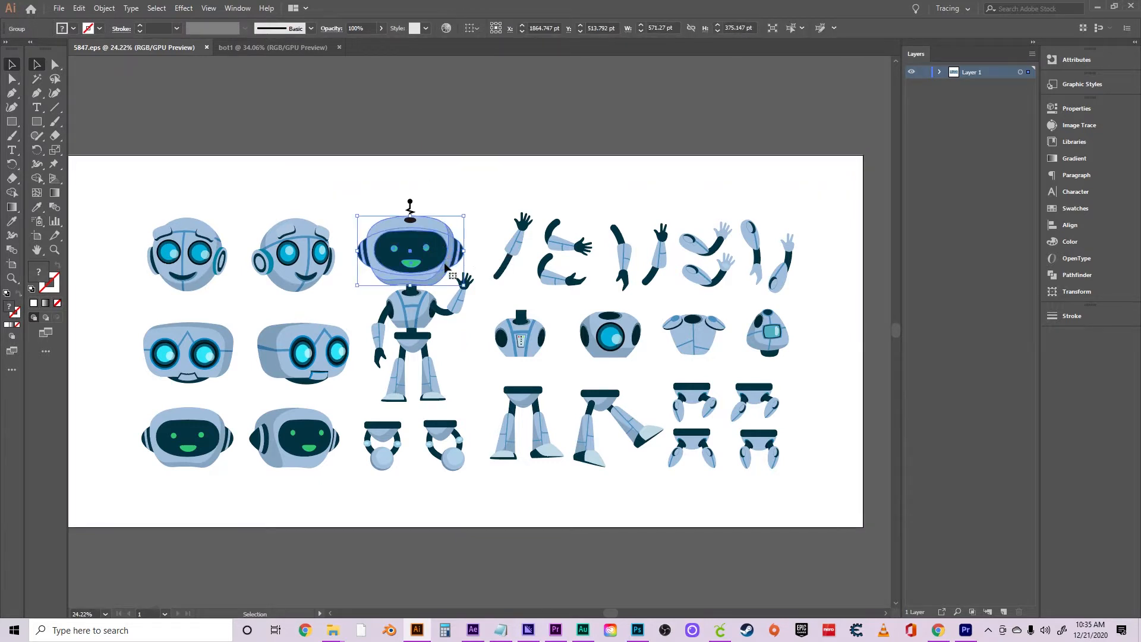
{"action": "key", "text": "ctrl+x"}
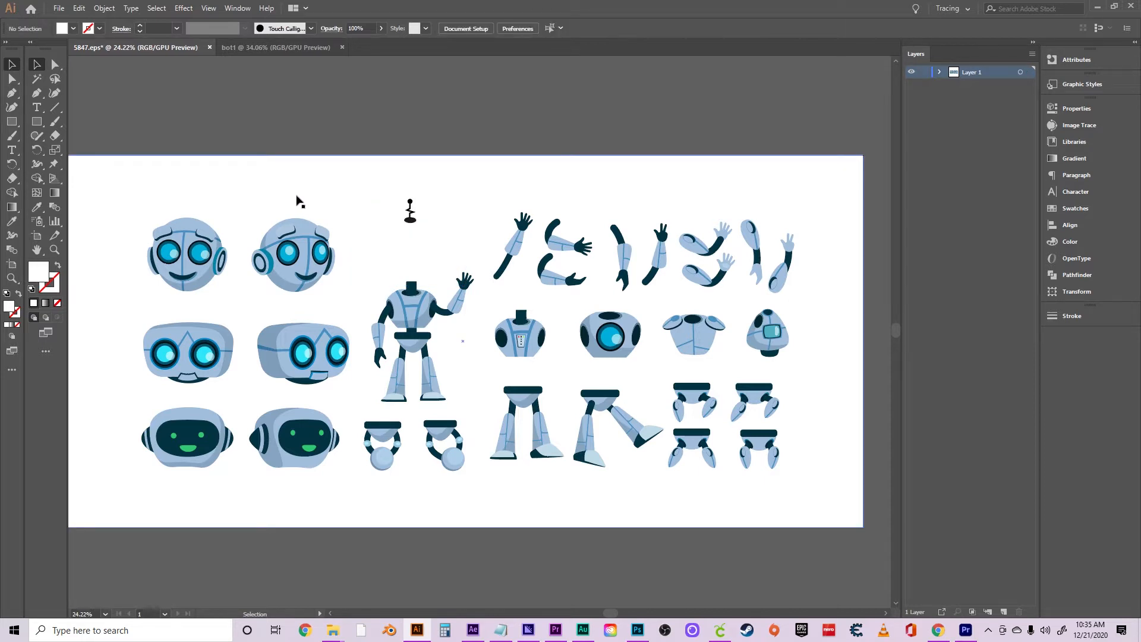
{"action": "left_click", "coordinate": [203, 260]}
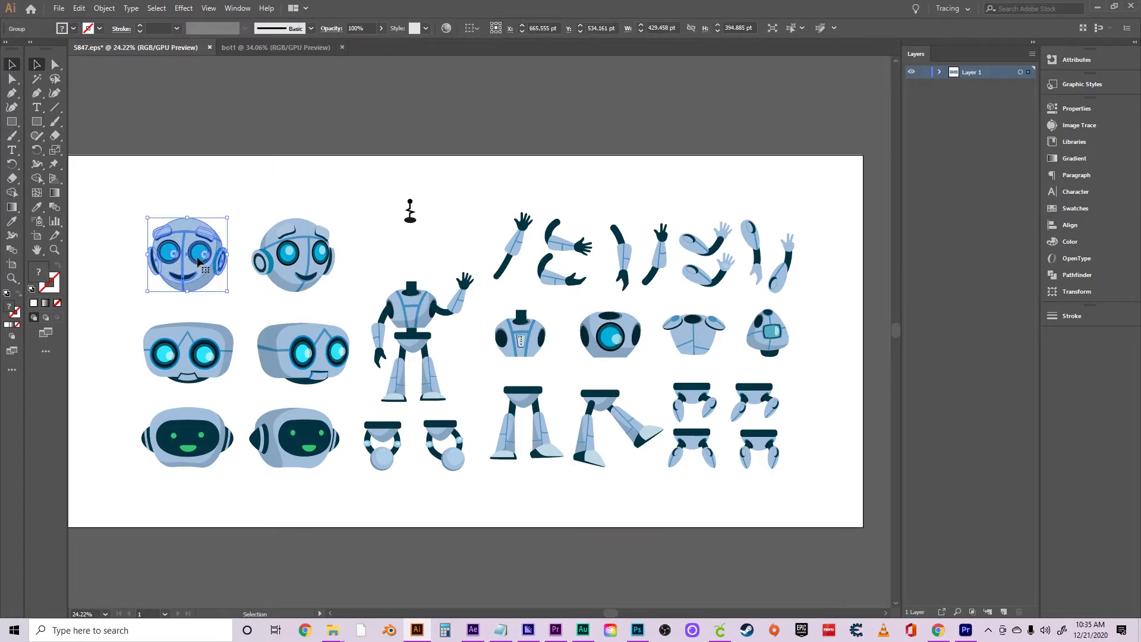
{"action": "left_click_drag", "start_coordinate": [198, 261], "coordinate": [422, 255]}
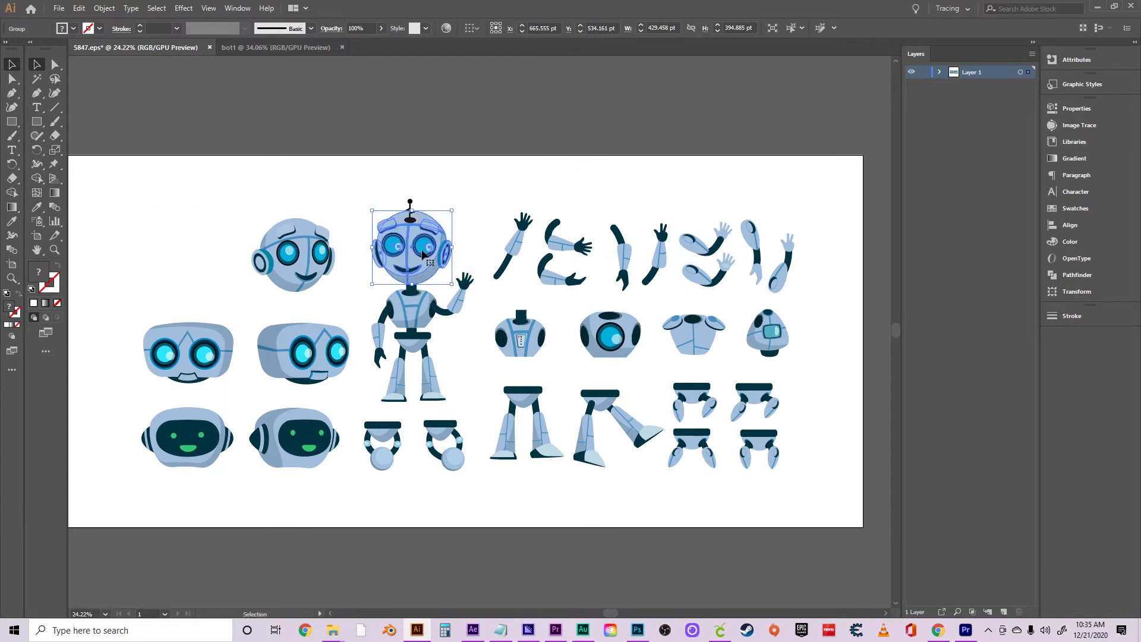
{"action": "left_click", "coordinate": [484, 189]}
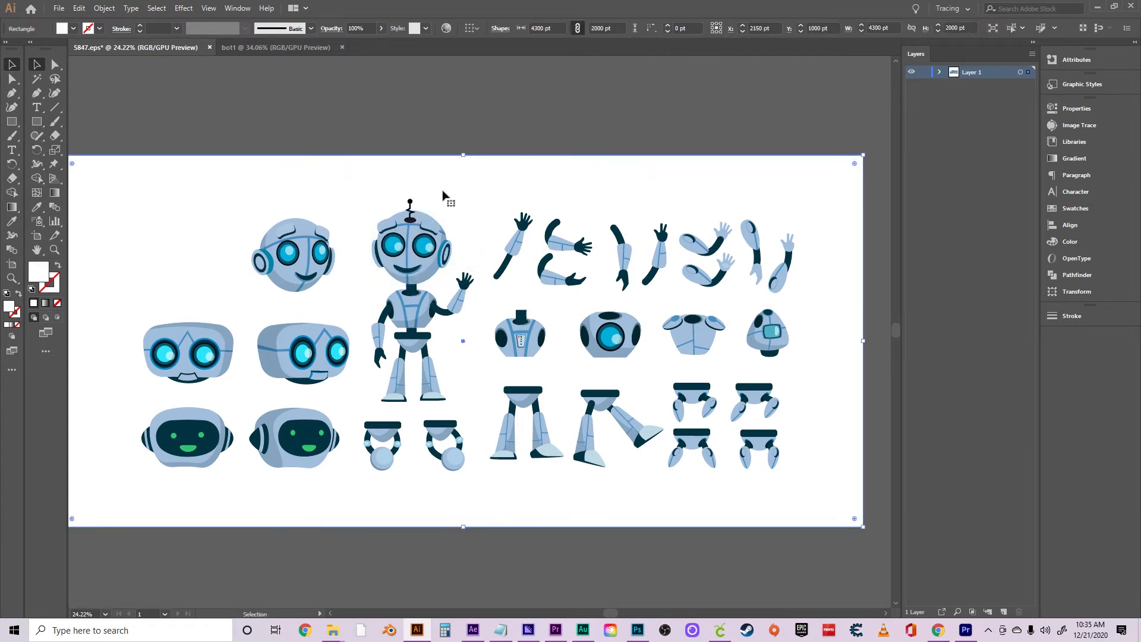
{"action": "left_click", "coordinate": [410, 218]}
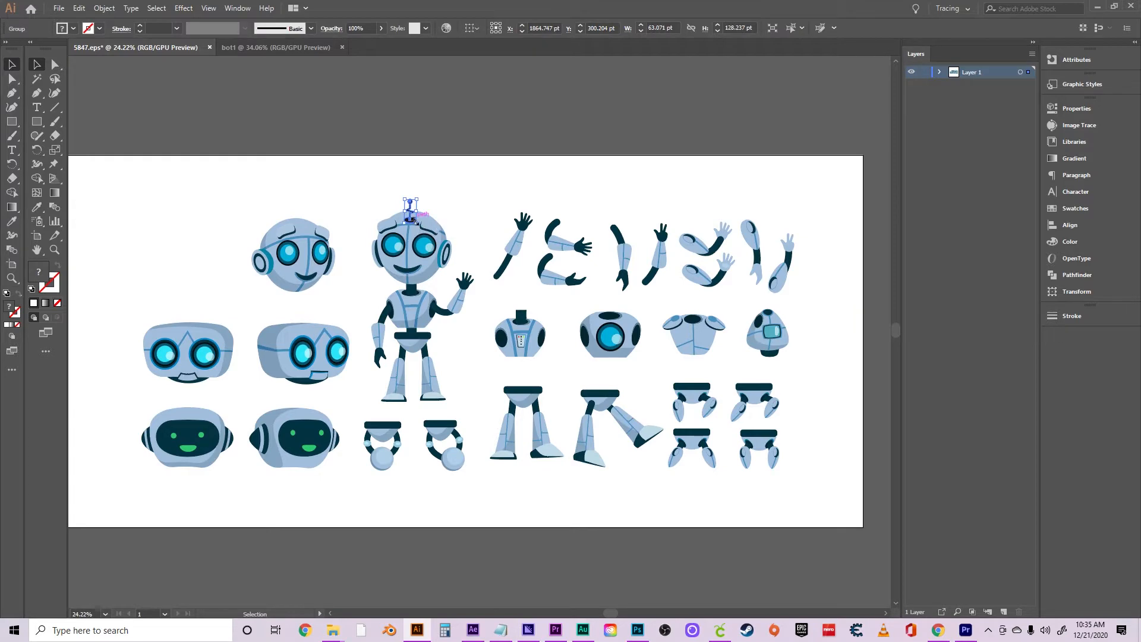
{"action": "left_click_drag", "start_coordinate": [410, 219], "coordinate": [503, 207]}
{"action": "left_click", "coordinate": [453, 199]}
Delete the large white background rectangle behind the robot artwork.
{"action": "key", "text": "z"}
{"action": "key", "text": "v"}
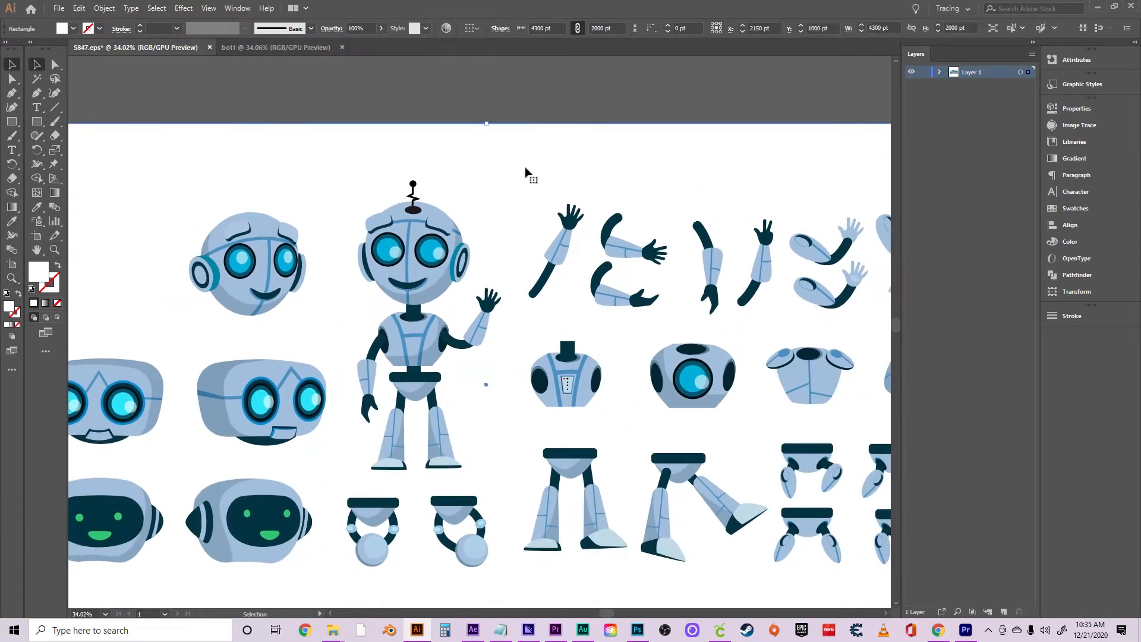
{"action": "left_click", "coordinate": [453, 260]}
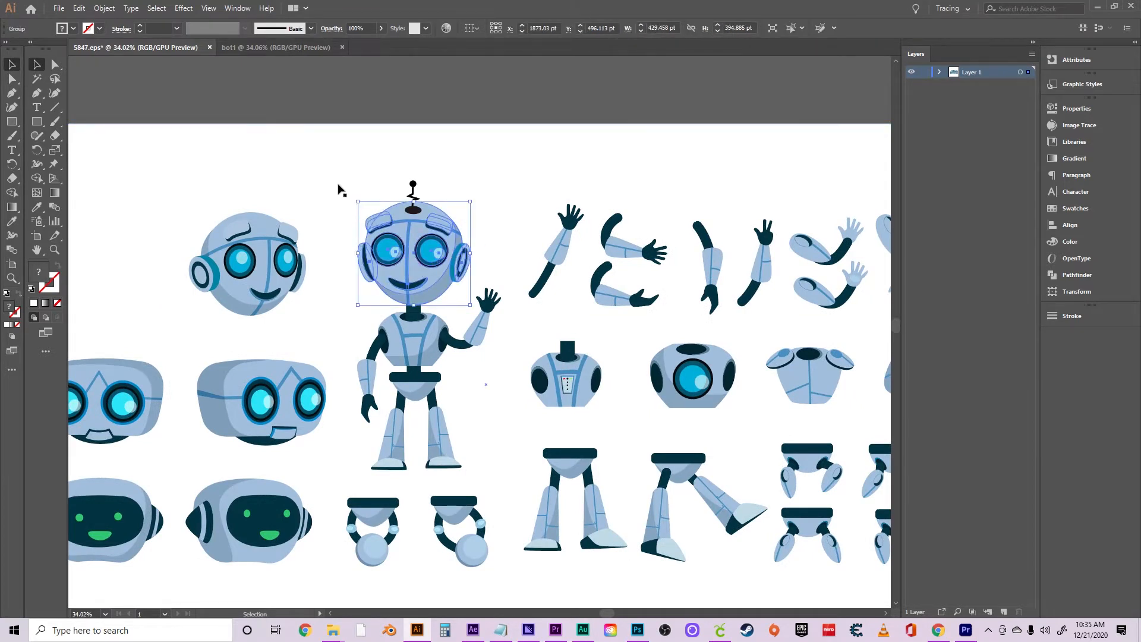
{"action": "mouse_move", "coordinate": [358, 195]}
{"action": "left_mouse_down"}
{"action": "mouse_move", "coordinate": [389, 246]}
{"action": "mouse_move", "coordinate": [457, 309]}
{"action": "mouse_move", "coordinate": [372, 148]}
{"action": "mouse_move", "coordinate": [382, 169]}
{"action": "mouse_move", "coordinate": [331, 181]}
{"action": "mouse_move", "coordinate": [397, 178]}
{"action": "mouse_move", "coordinate": [331, 171]}
{"action": "mouse_move", "coordinate": [366, 176]}
{"action": "left_mouse_up"}
{"action": "key", "text": "Delete"}
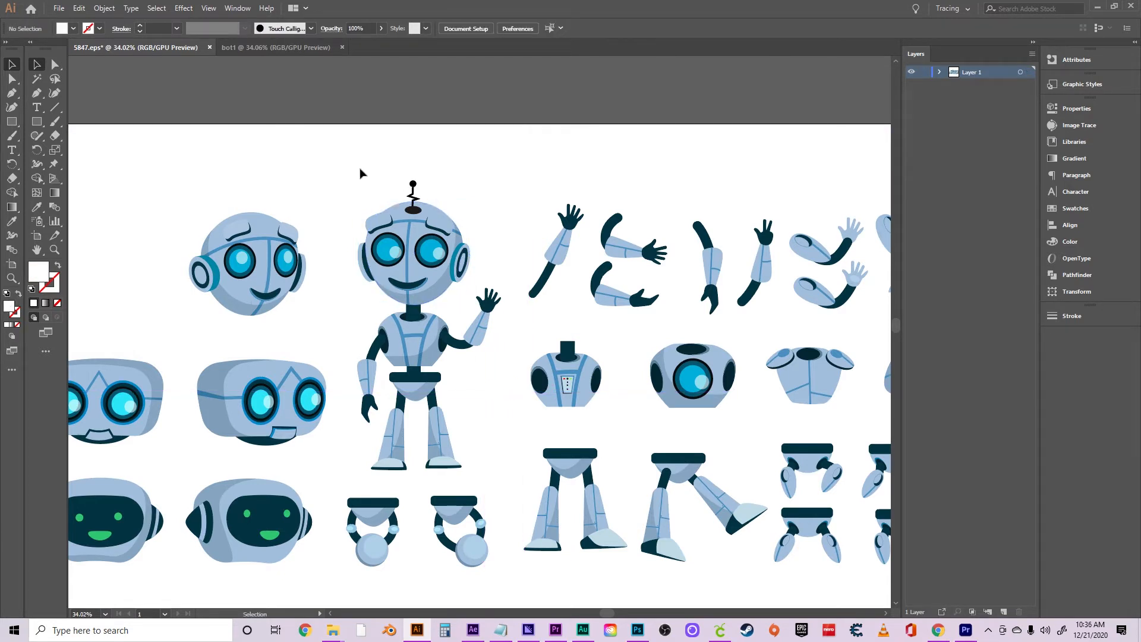
Place the complete standing robot in the bot1 document and enlarge it proportionally to about 918 by 1852 px, inside the artboard.
{"action": "left_click_drag", "start_coordinate": [352, 160], "coordinate": [502, 476]}
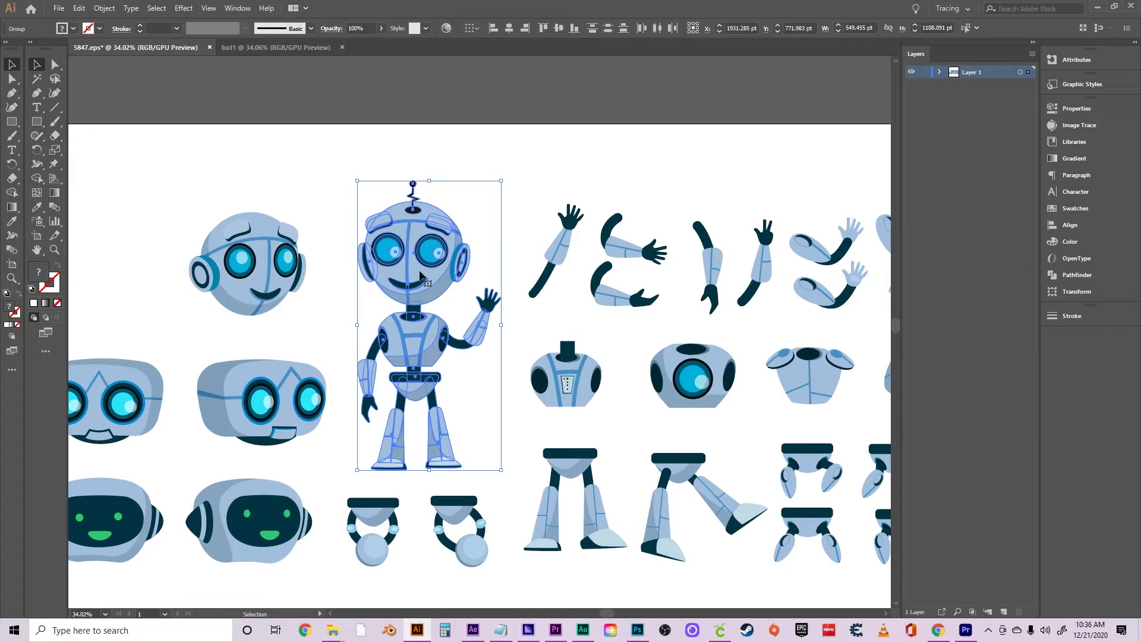
{"action": "left_click_drag", "start_coordinate": [419, 277], "coordinate": [443, 235]}
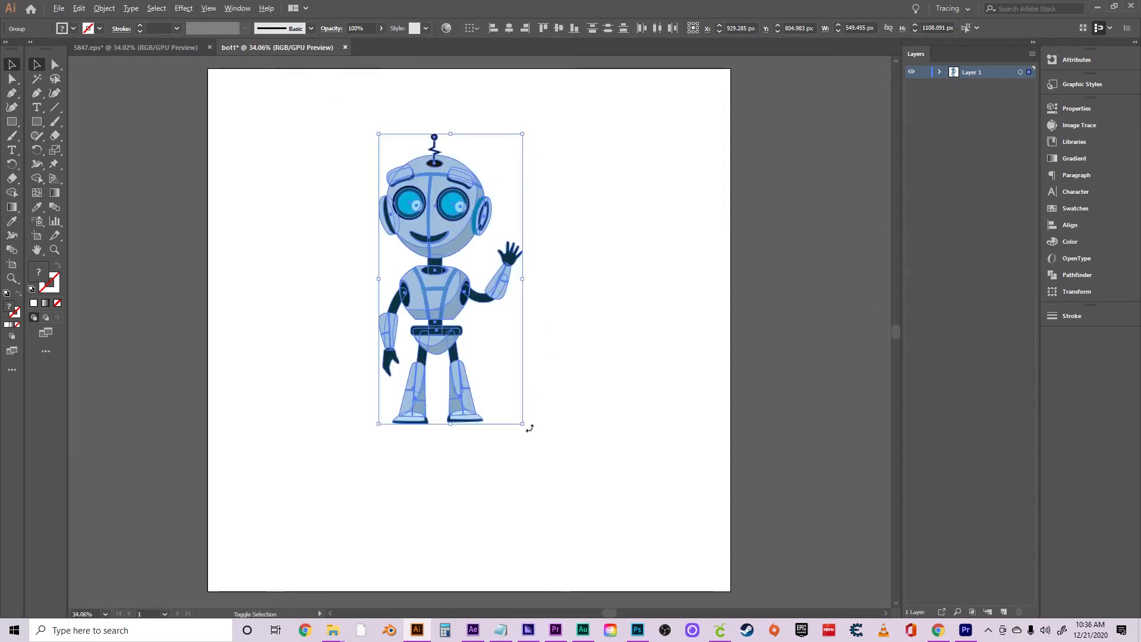
{"action": "left_click_drag", "start_coordinate": [524, 423], "coordinate": [602, 501]}
{"action": "mouse_move", "coordinate": [463, 227]}
{"action": "left_mouse_down"}
{"action": "mouse_move", "coordinate": [469, 217]}
{"action": "mouse_move", "coordinate": [535, 231]}
{"action": "mouse_move", "coordinate": [501, 255]}
{"action": "mouse_move", "coordinate": [478, 228]}
{"action": "mouse_move", "coordinate": [476, 240]}
{"action": "left_mouse_up"}
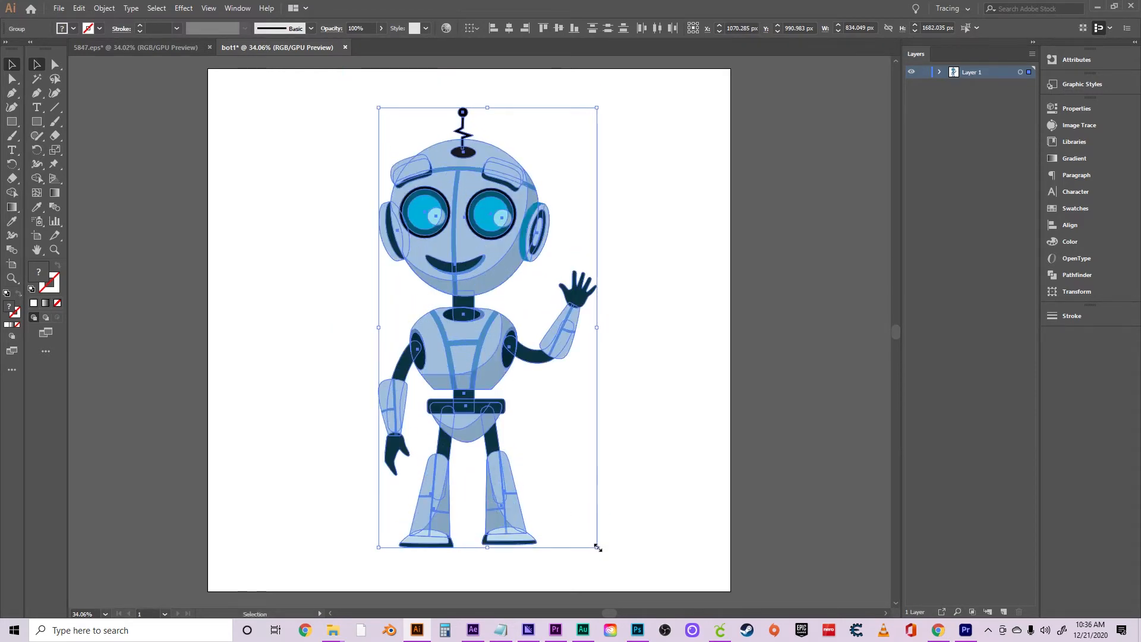
{"action": "left_click_drag", "start_coordinate": [597, 547], "coordinate": [632, 565]}
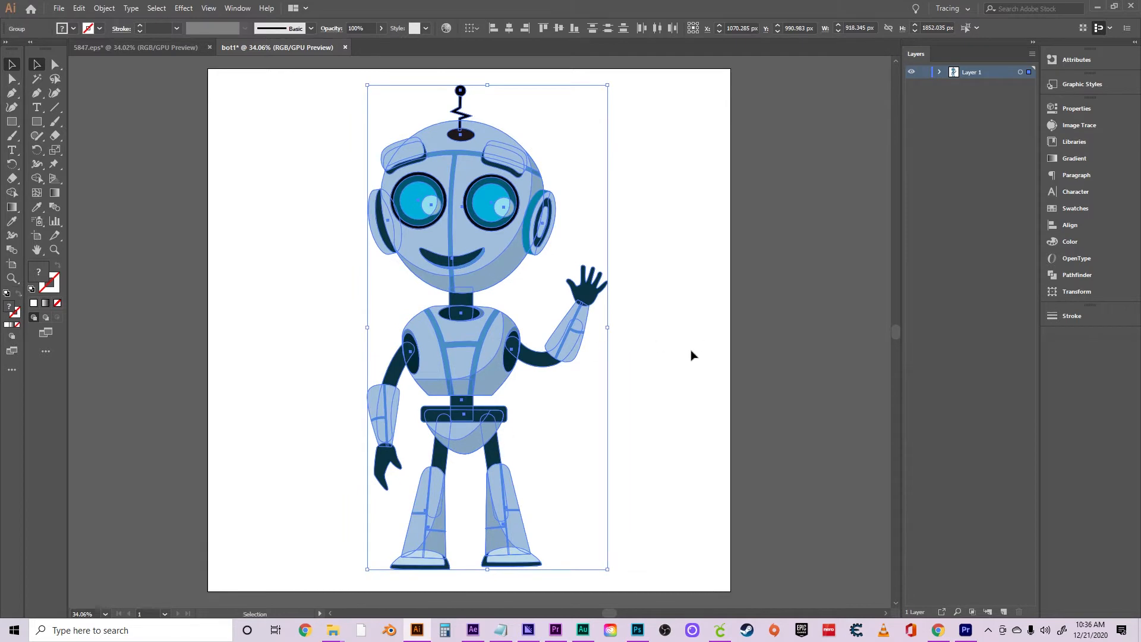
{"action": "left_click", "coordinate": [657, 346]}
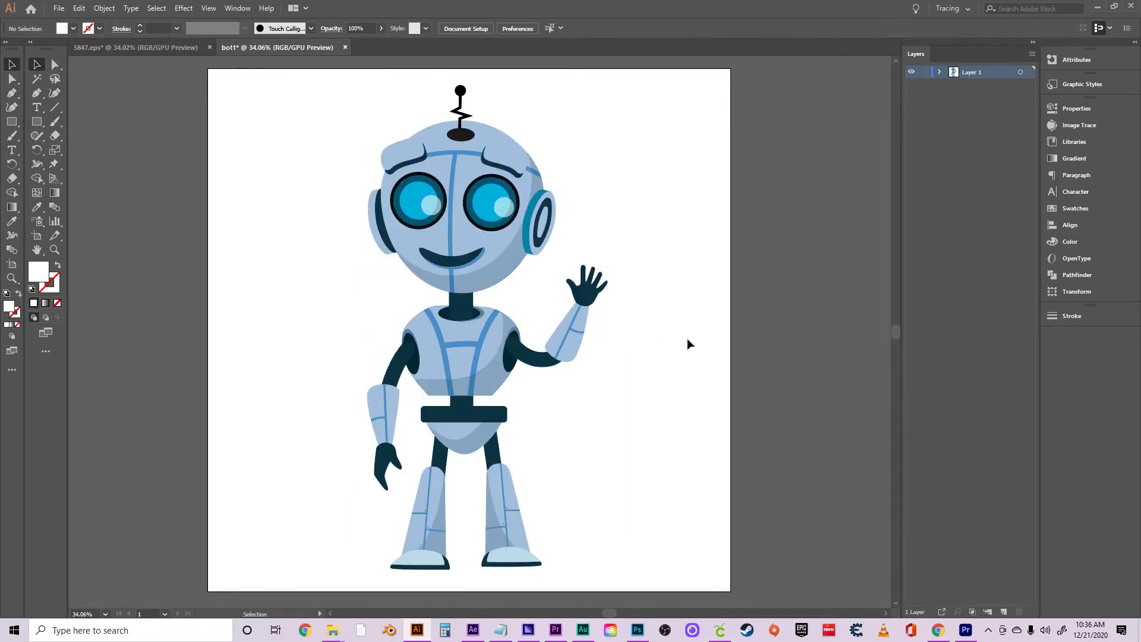
Export the robot artwork as bot.png, replacing the existing file, at High (300 ppi) resolution with a transparent background.
{"action": "left_click", "coordinate": [60, 8]}
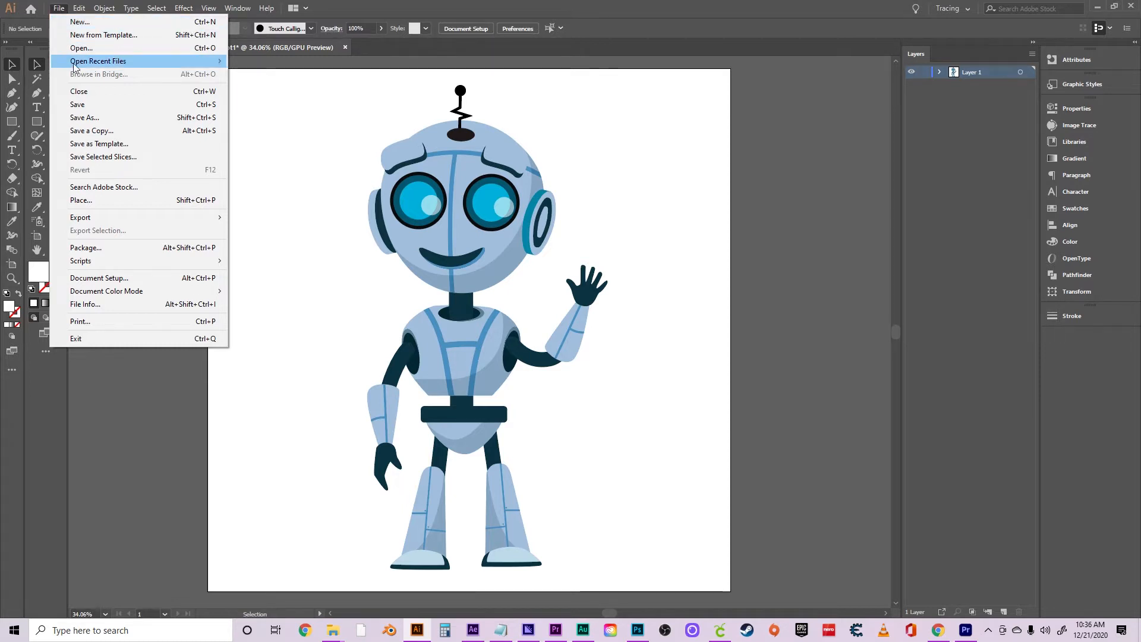
{"action": "mouse_move", "coordinate": [95, 217]}
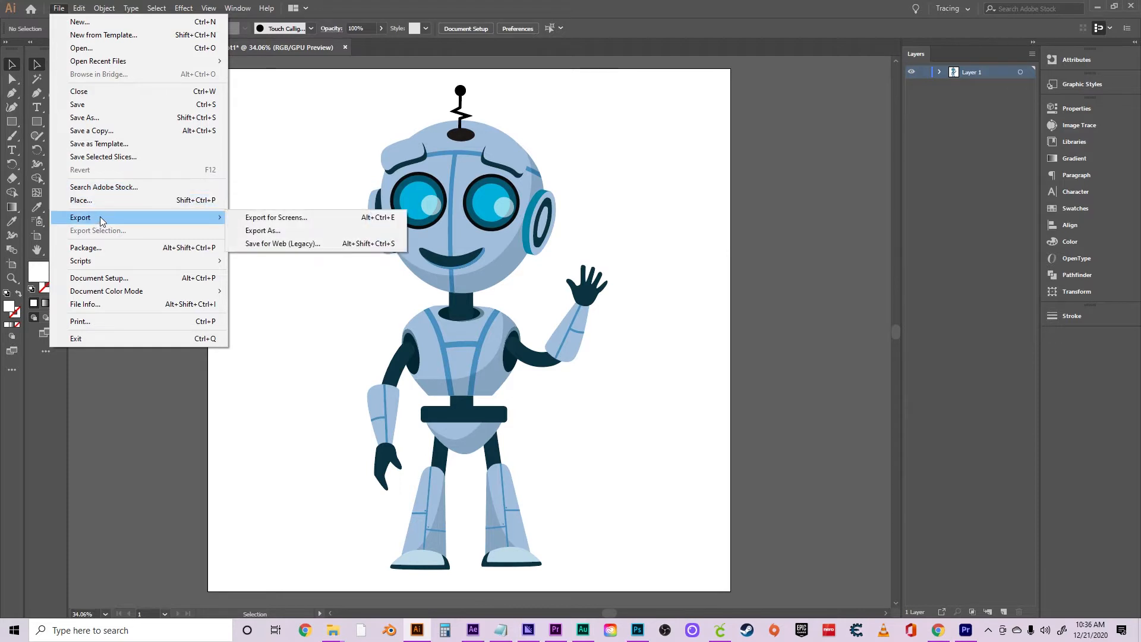
{"action": "left_click", "coordinate": [265, 230]}
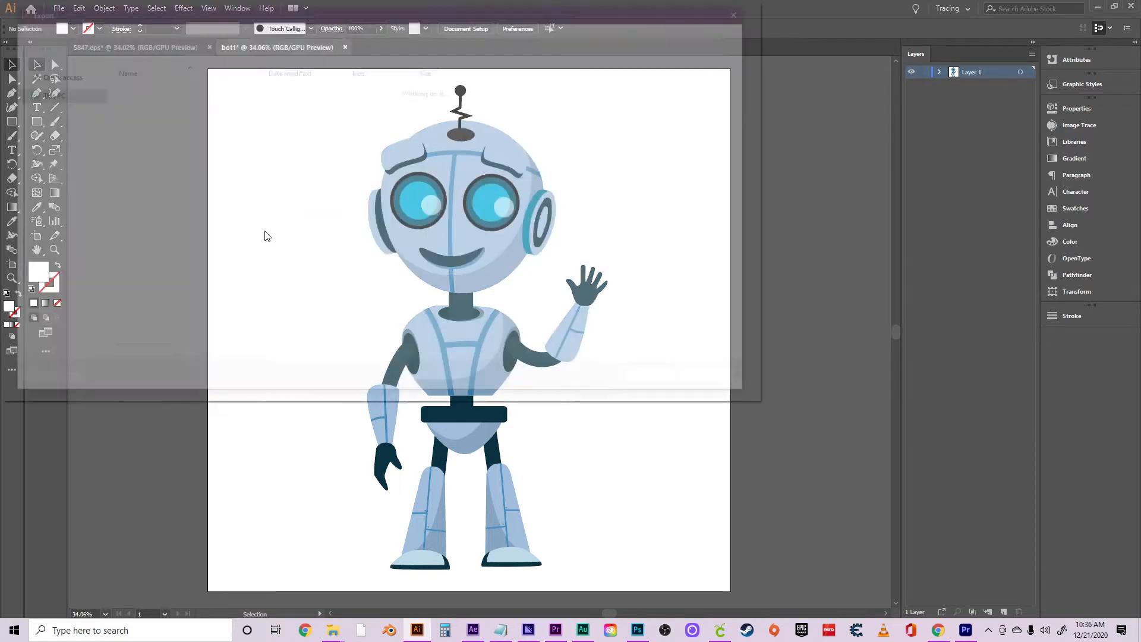
{"action": "left_click", "coordinate": [139, 100]}
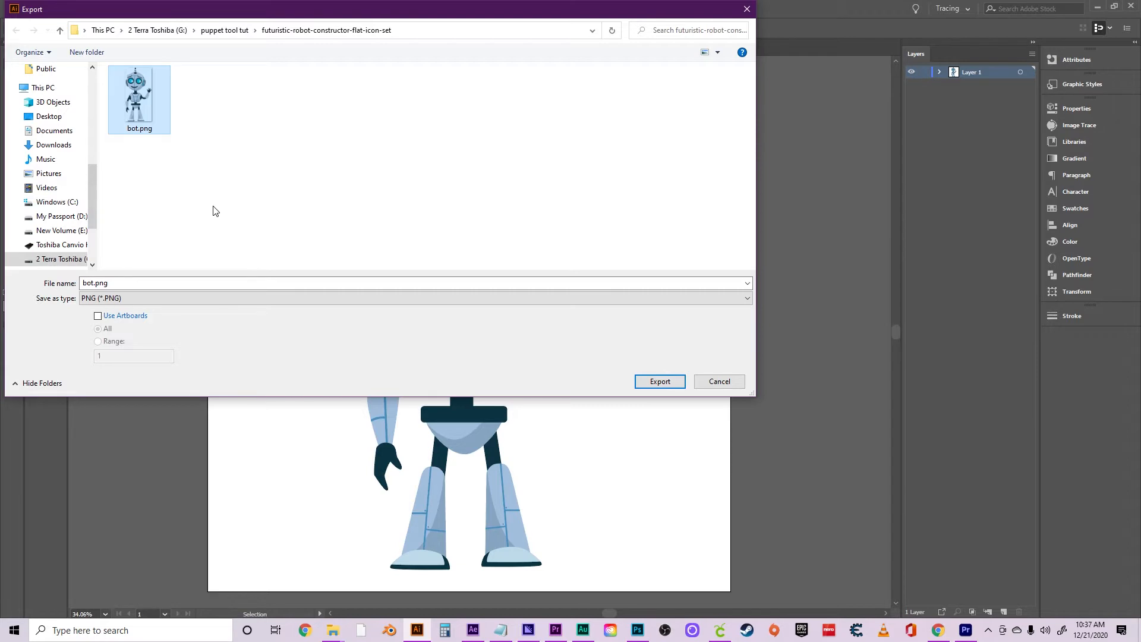
{"action": "left_click", "coordinate": [660, 383]}
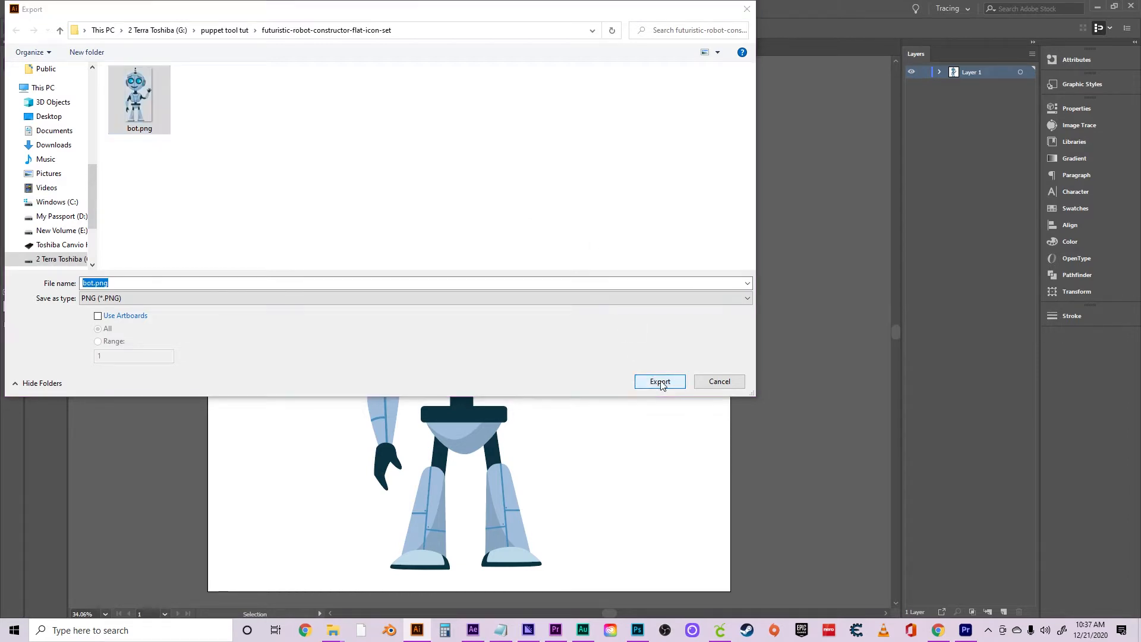
{"action": "left_click", "coordinate": [625, 367]}
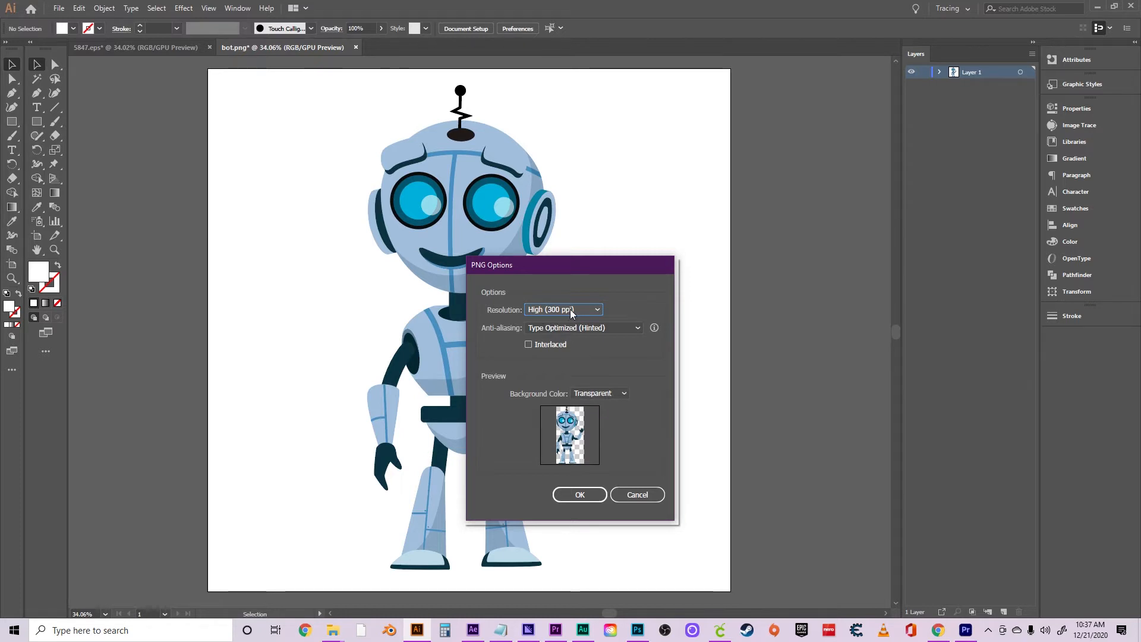
{"action": "left_click", "coordinate": [582, 495]}
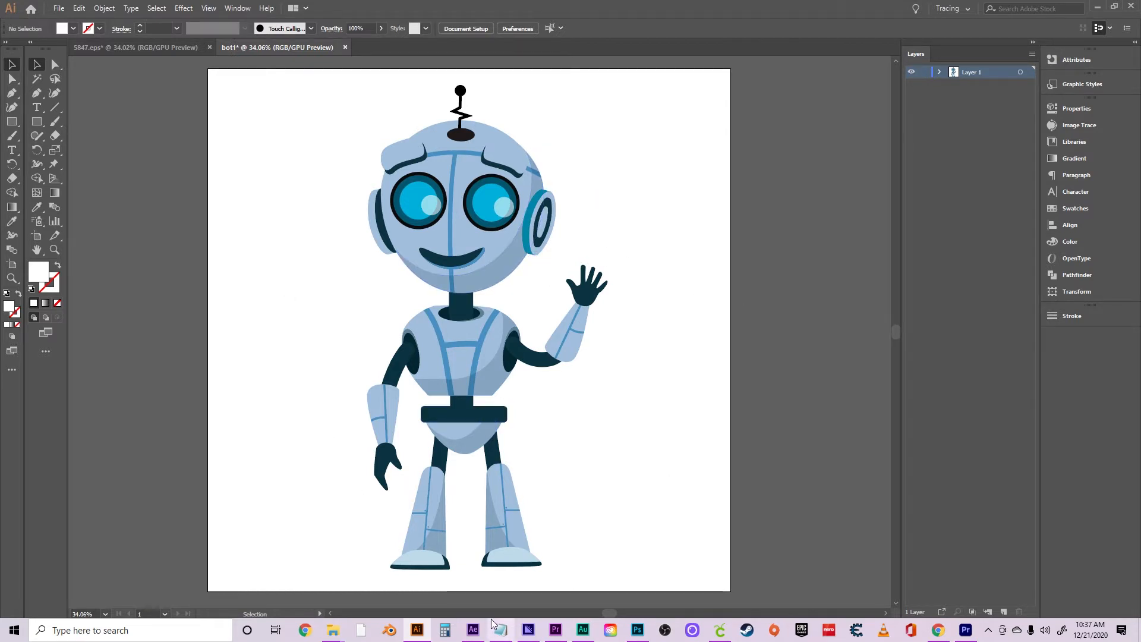
Switch to After Effects and create a composition named Robot with the HDTV 1080 29.97 preset and a 15-second duration.
{"action": "mouse_move", "coordinate": [473, 632]}
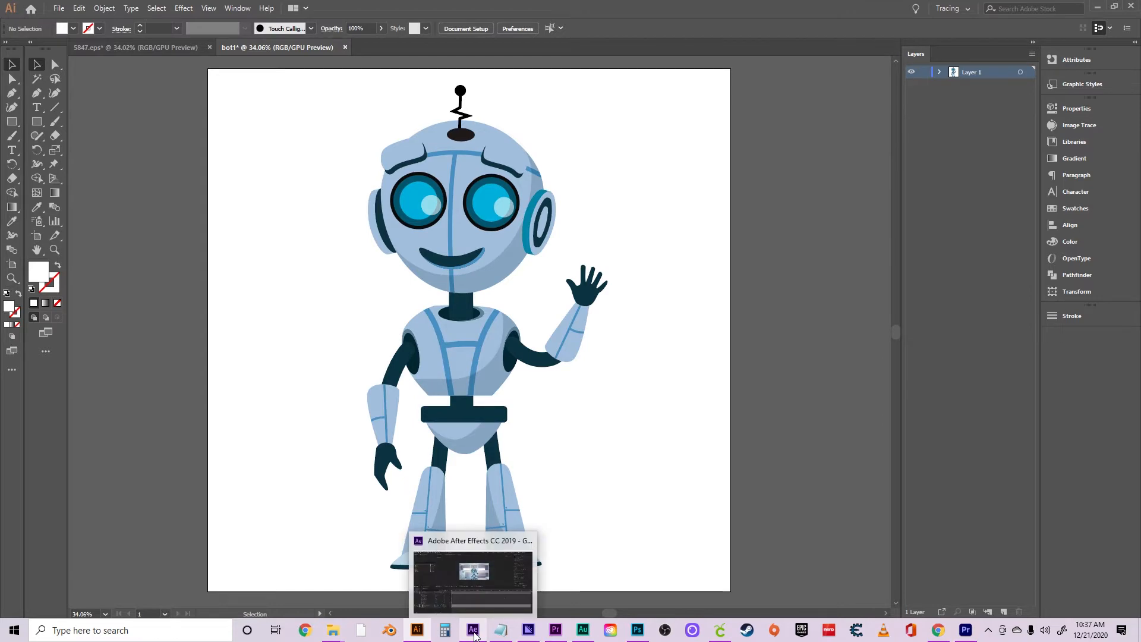
{"action": "left_click", "coordinate": [474, 632]}
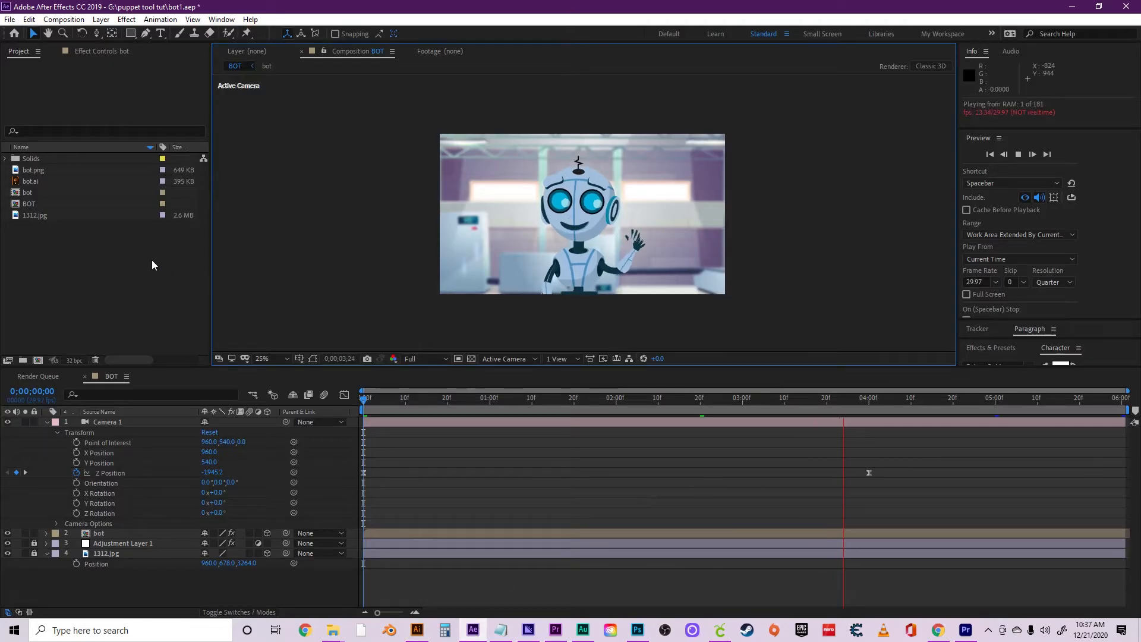
{"action": "left_click", "coordinate": [81, 278]}
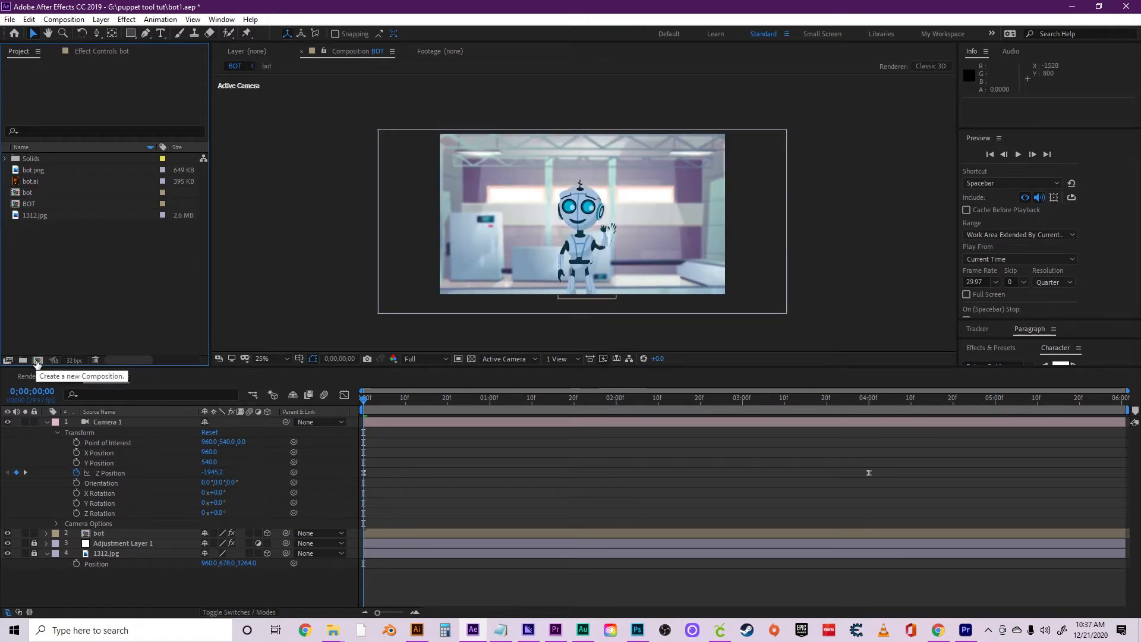
{"action": "left_click", "coordinate": [37, 360]}
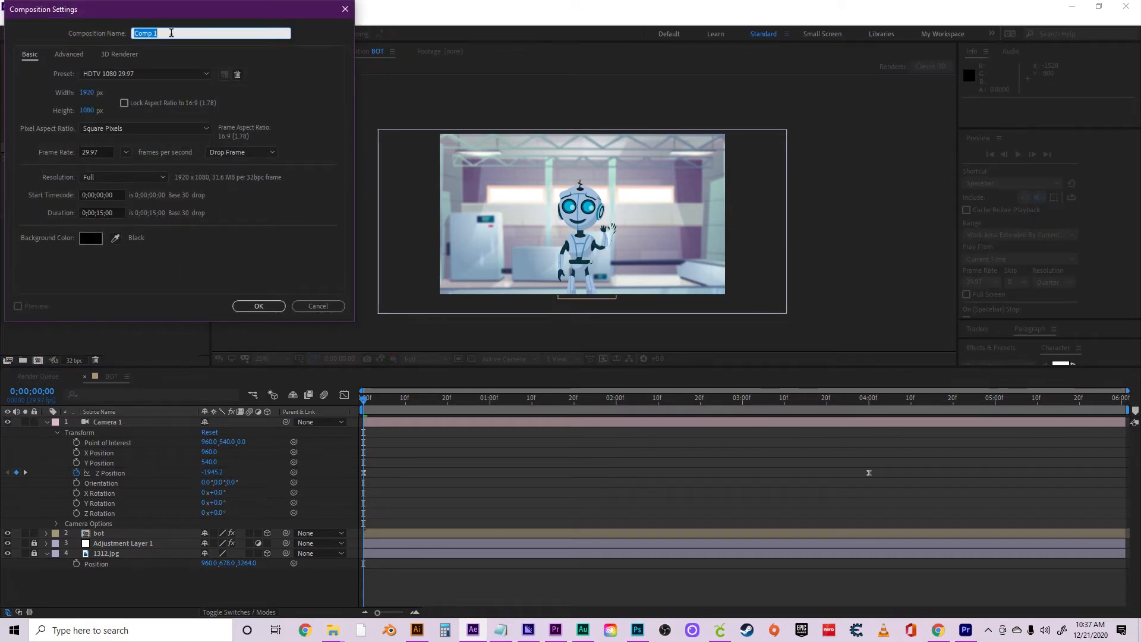
{"action": "type", "text": "Robo"}
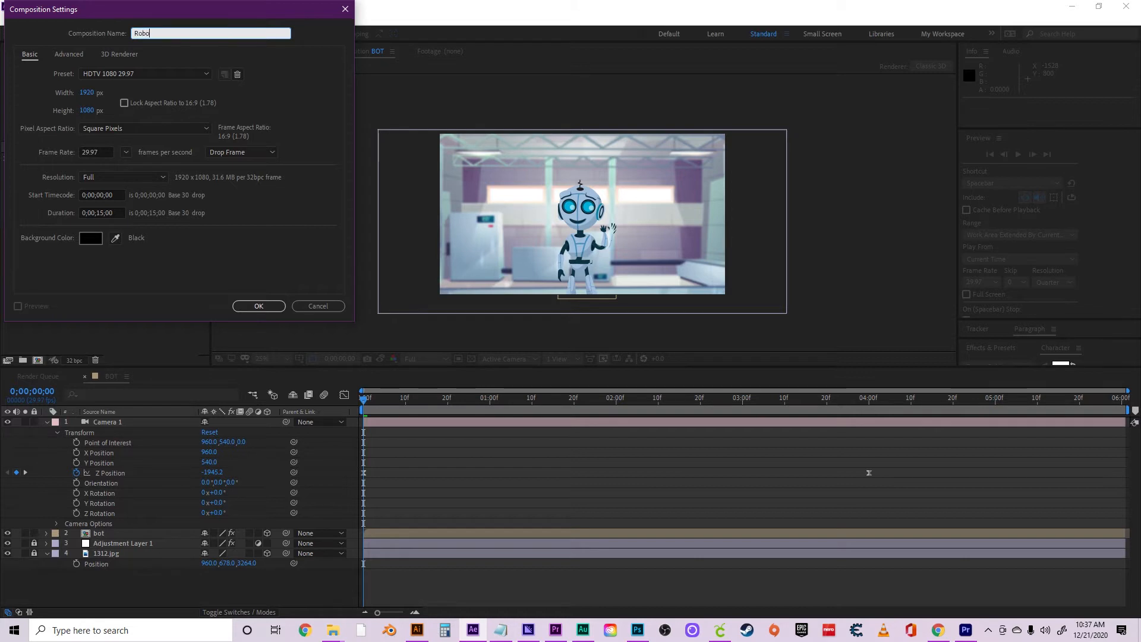
{"action": "type", "text": "t"}
{"action": "left_click", "coordinate": [98, 212]}
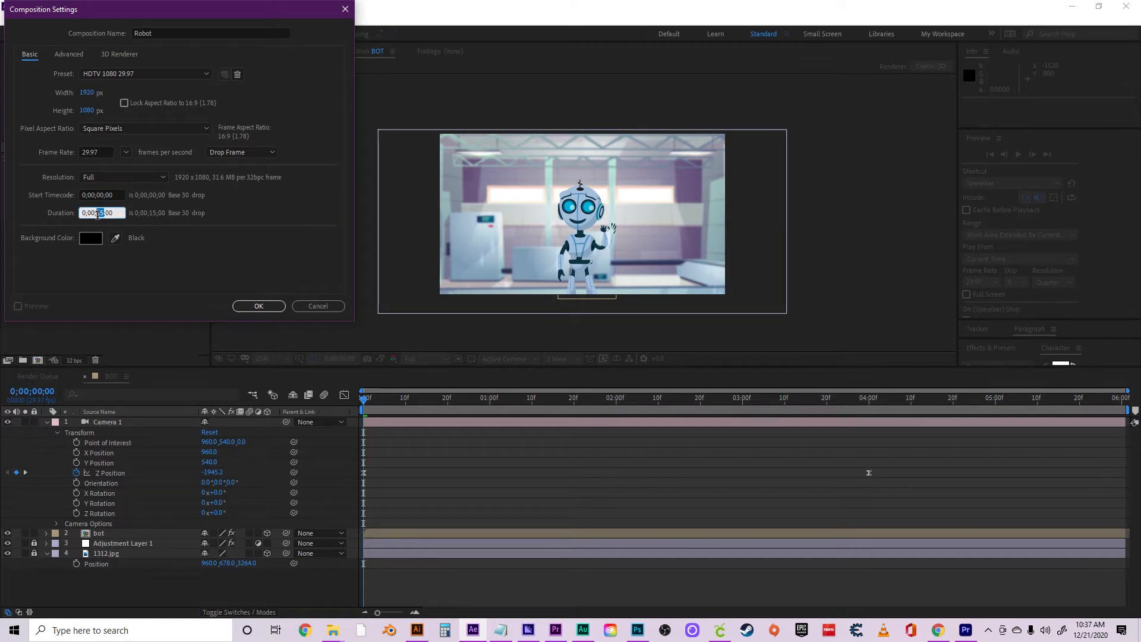
{"action": "left_click", "coordinate": [256, 225]}
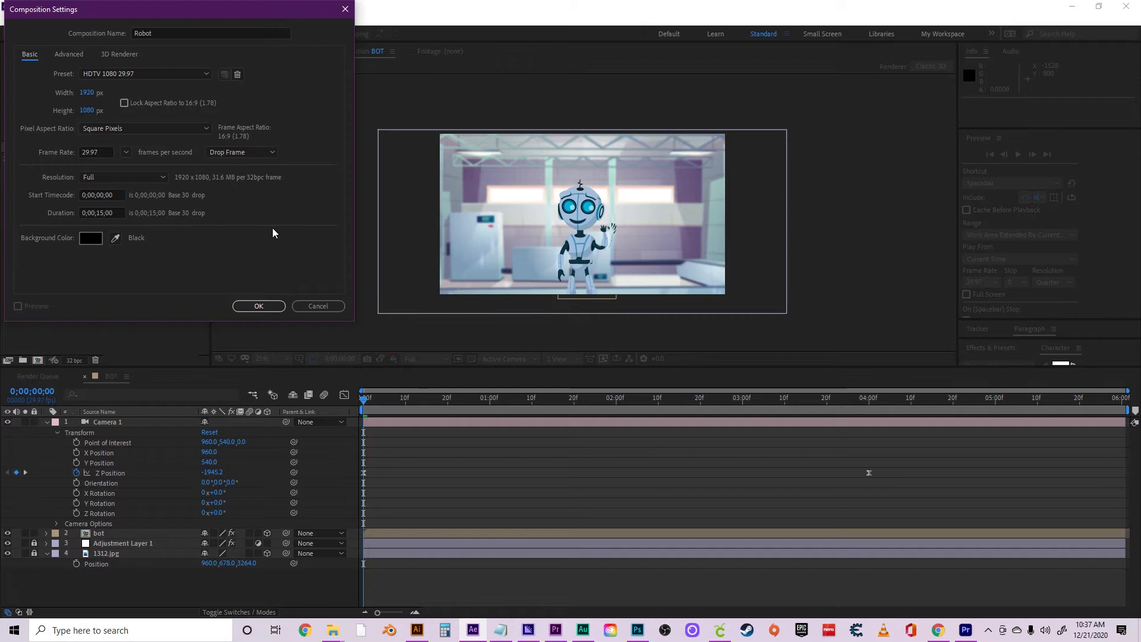
{"action": "left_click", "coordinate": [259, 306]}
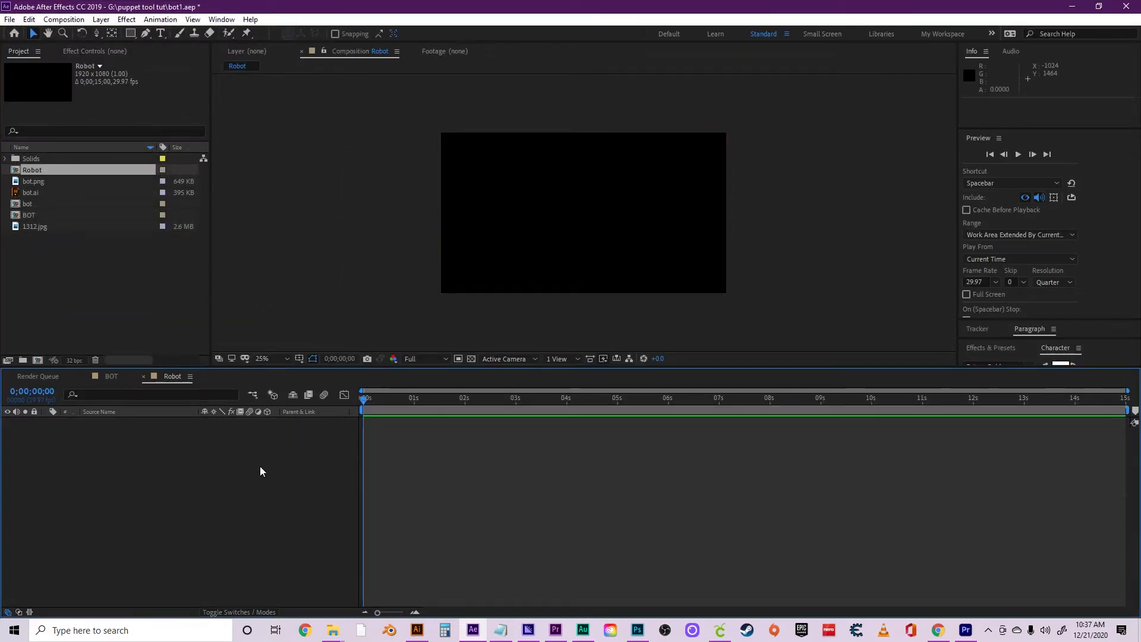
Toggle the transparency grid on and off repeatedly to compare the empty Robot composition's background display.
{"action": "left_click", "coordinate": [471, 360]}
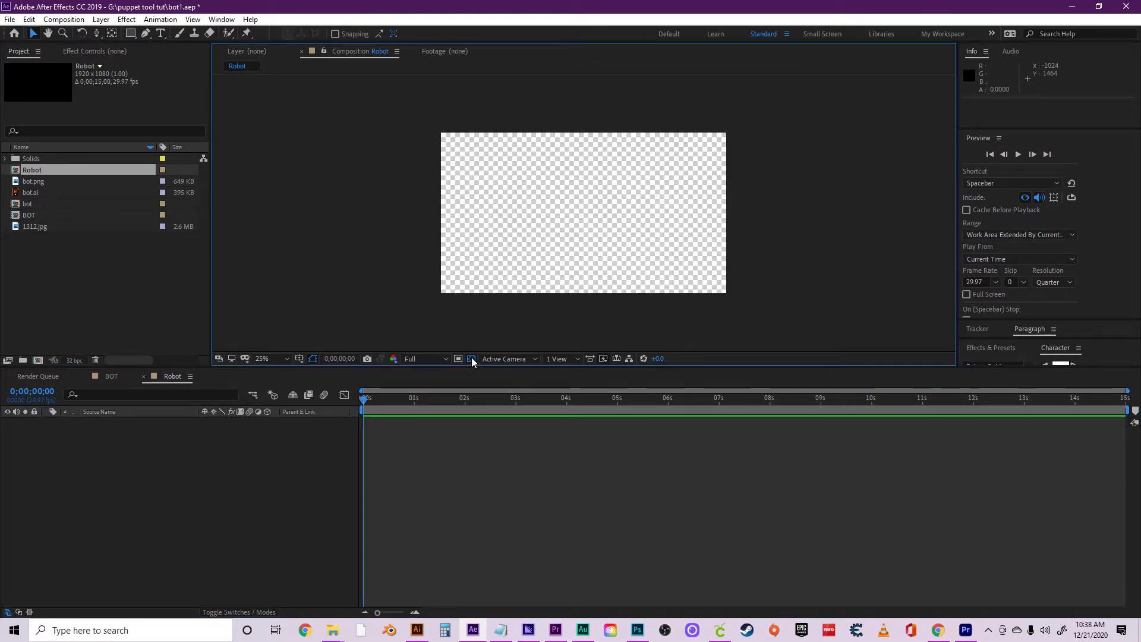
{"action": "left_click", "coordinate": [472, 359]}
{"action": "left_click", "coordinate": [471, 359]}
{"action": "left_click", "coordinate": [471, 360]}
{"action": "left_click", "coordinate": [471, 359]}
{"action": "left_click", "coordinate": [471, 360]}
{"action": "left_click", "coordinate": [472, 359]}
{"action": "left_click", "coordinate": [470, 359]}
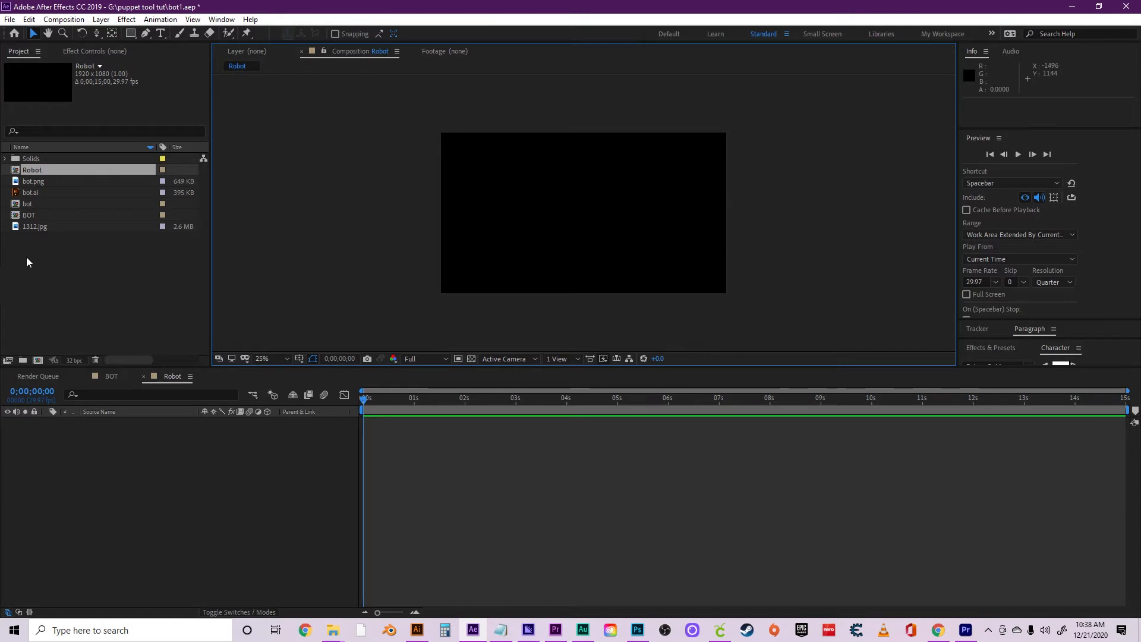
{"action": "left_click", "coordinate": [32, 183]}
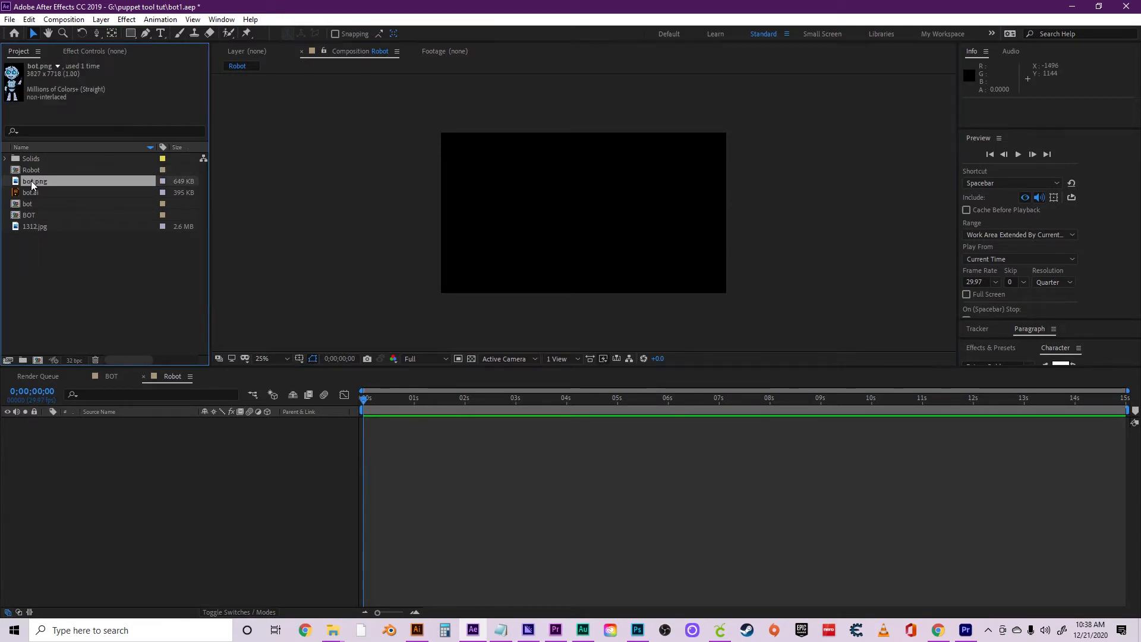
{"action": "left_click", "coordinate": [33, 266]}
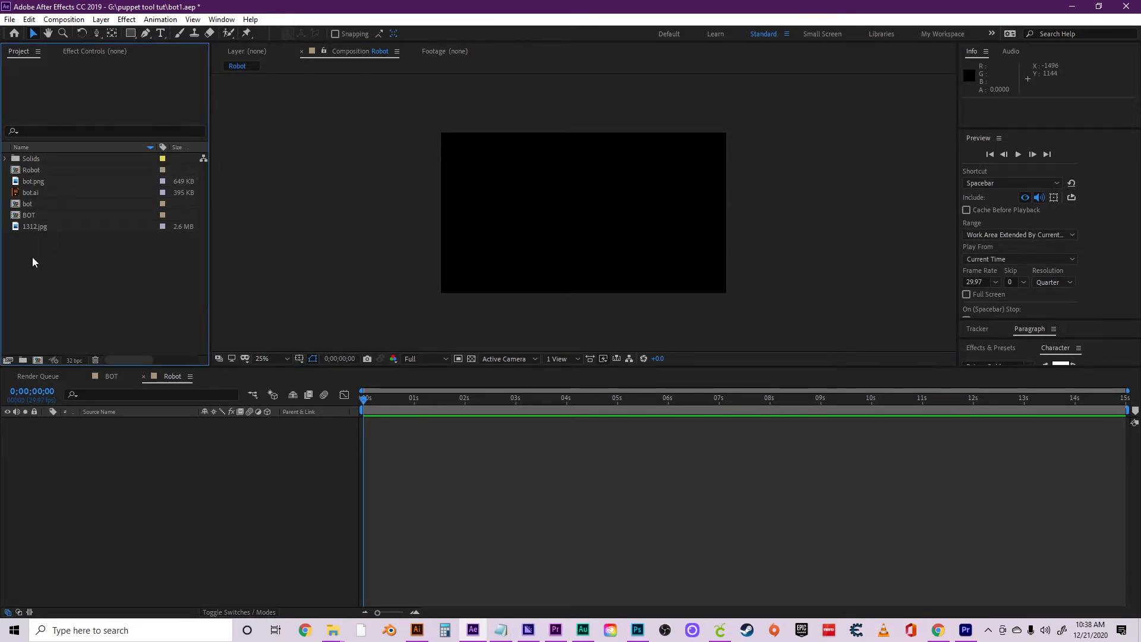
{"action": "right_click", "coordinate": [18, 263]}
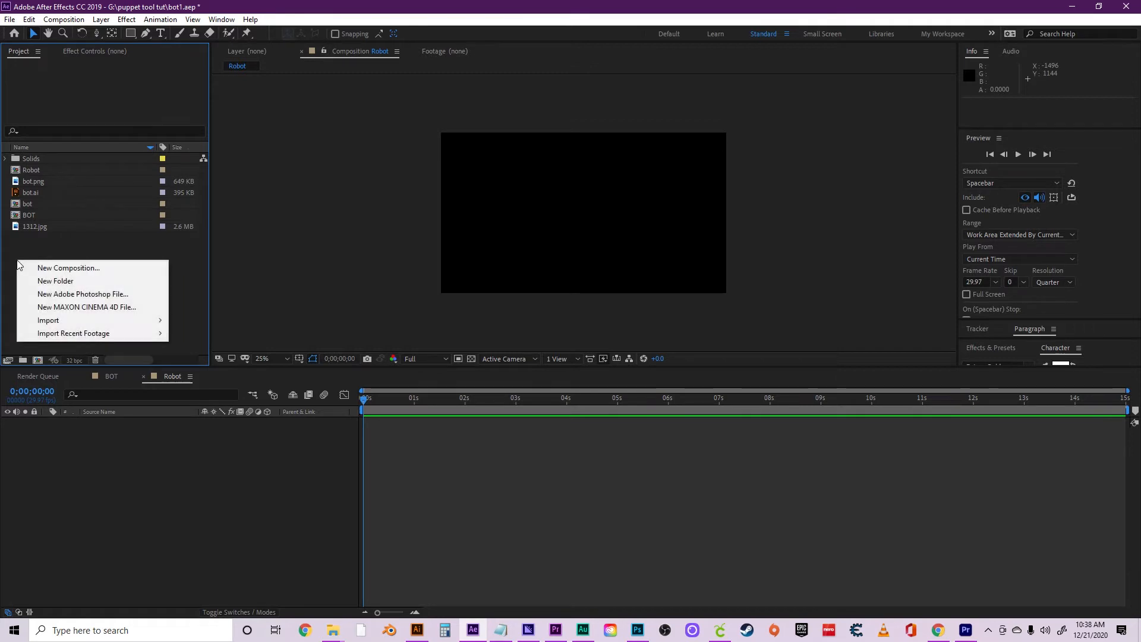
{"action": "mouse_move", "coordinate": [62, 321]}
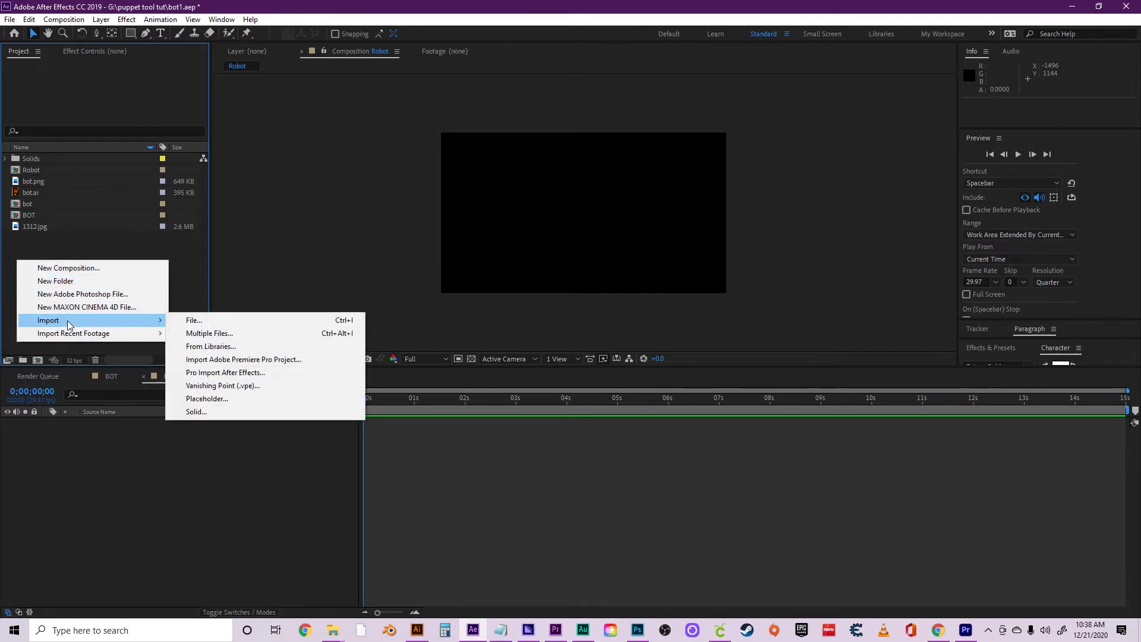
{"action": "left_click", "coordinate": [192, 321]}
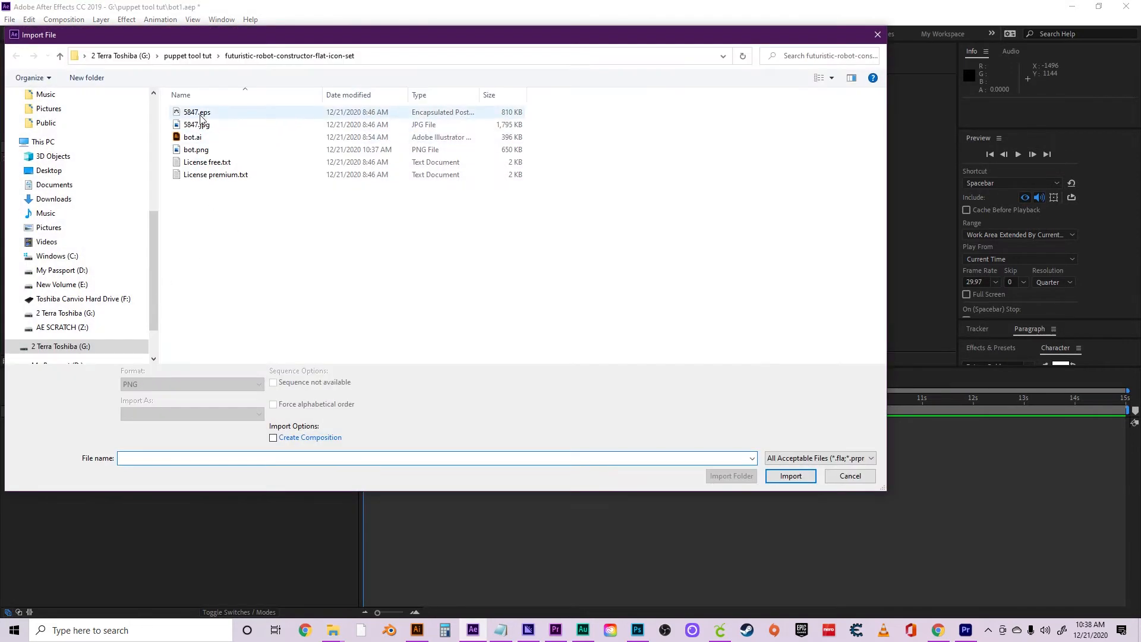
{"action": "left_click", "coordinate": [195, 150]}
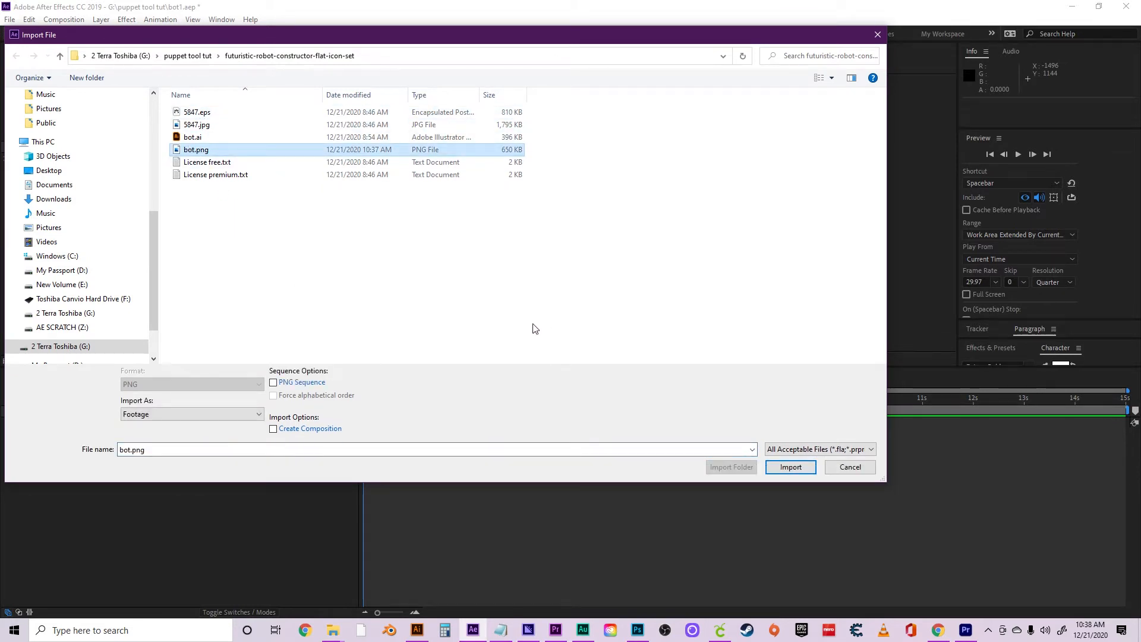
{"action": "left_click", "coordinate": [850, 468]}
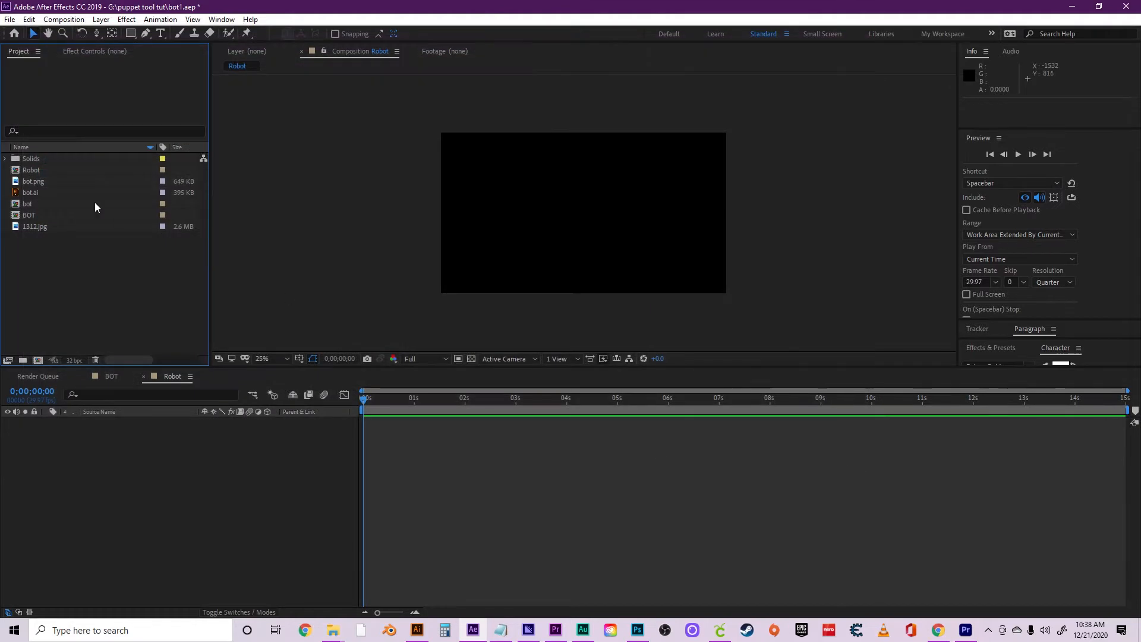
Add bot.png as a layer in the Robot composition and scale it down proportionally to about 13% so it fits the frame.
{"action": "left_click", "coordinate": [36, 181]}
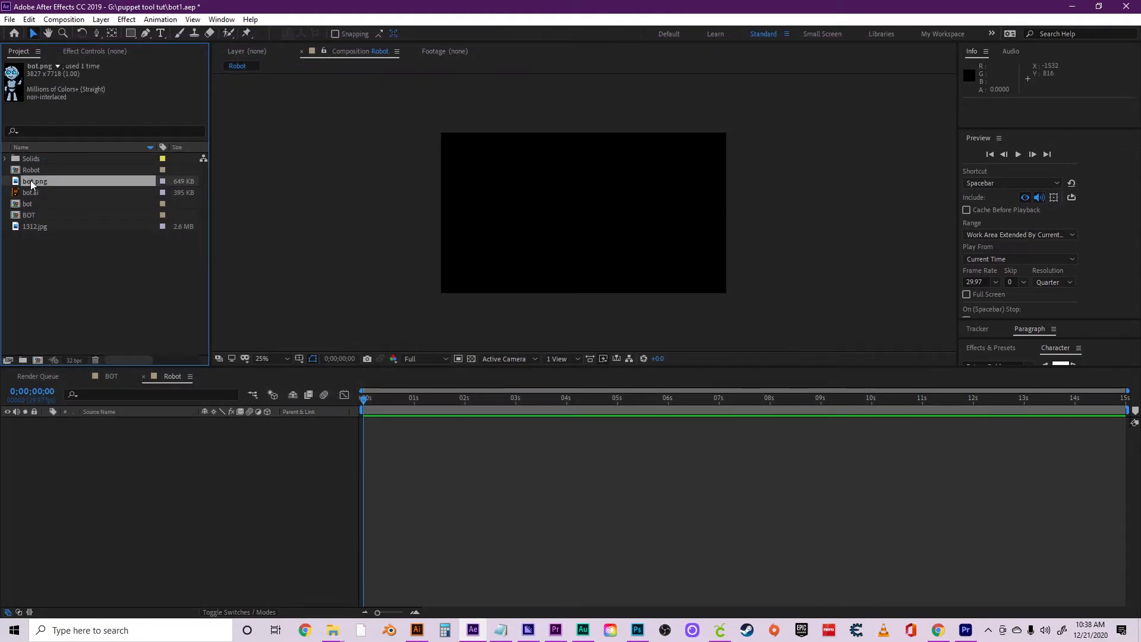
{"action": "left_click", "coordinate": [35, 227]}
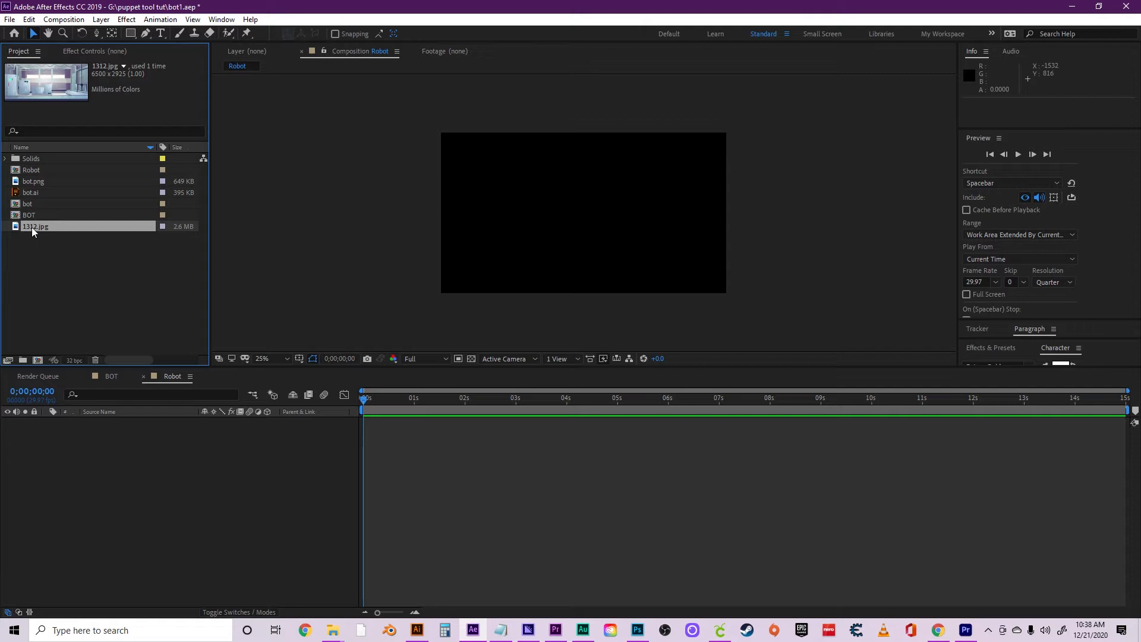
{"action": "left_click", "coordinate": [27, 183]}
{"action": "left_click_drag", "start_coordinate": [26, 186], "coordinate": [77, 463]}
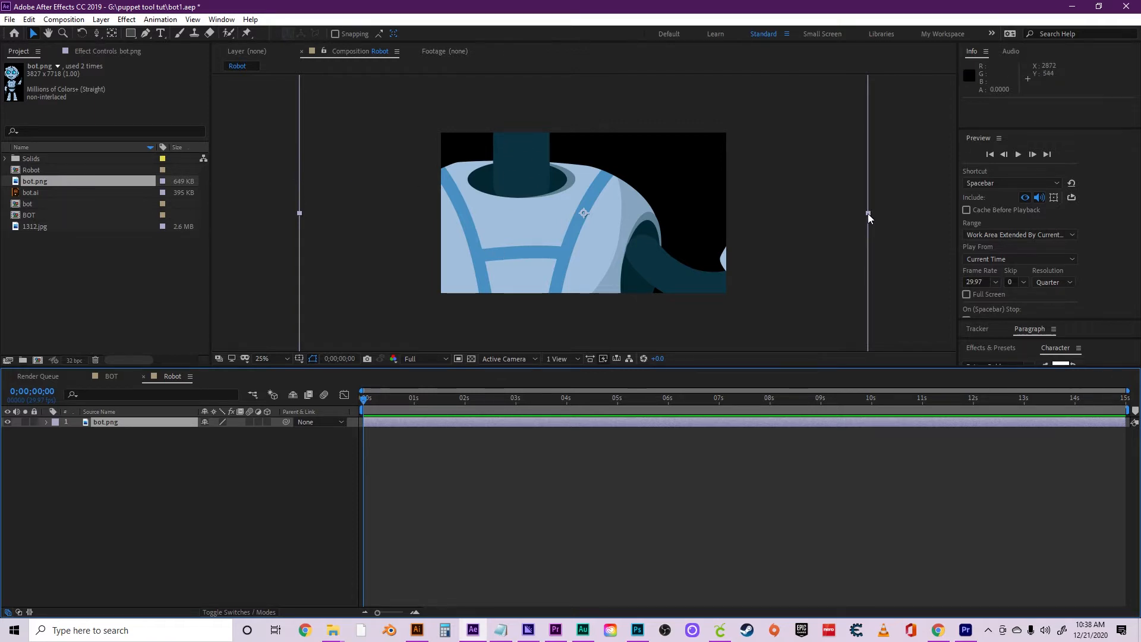
{"action": "left_click_drag", "start_coordinate": [868, 213], "coordinate": [620, 213]}
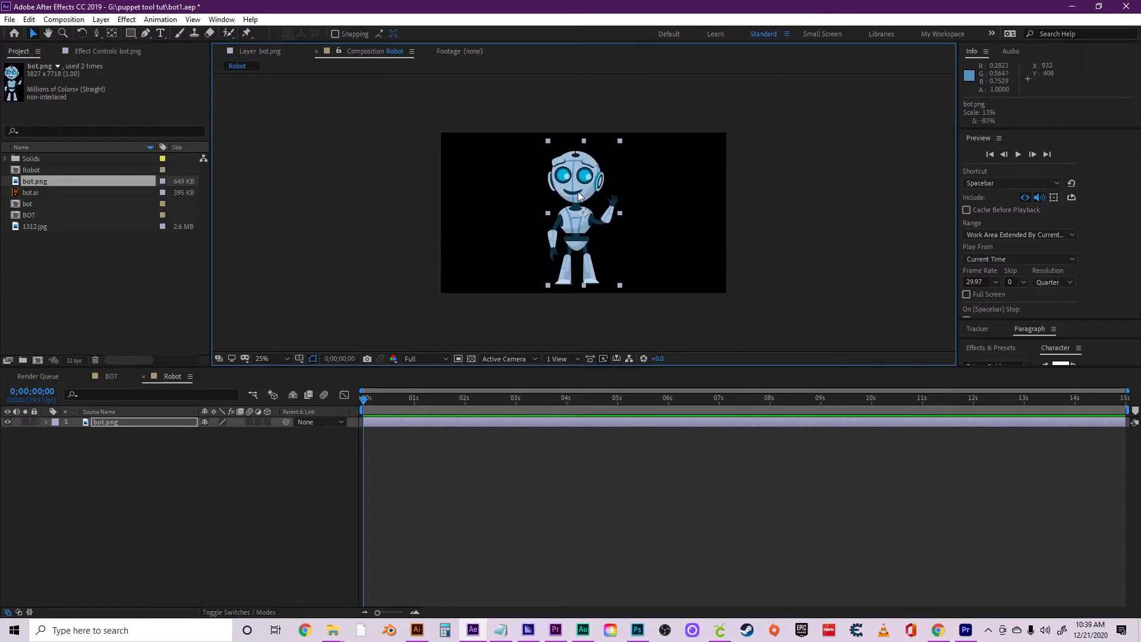
{"action": "left_click", "coordinate": [868, 197]}
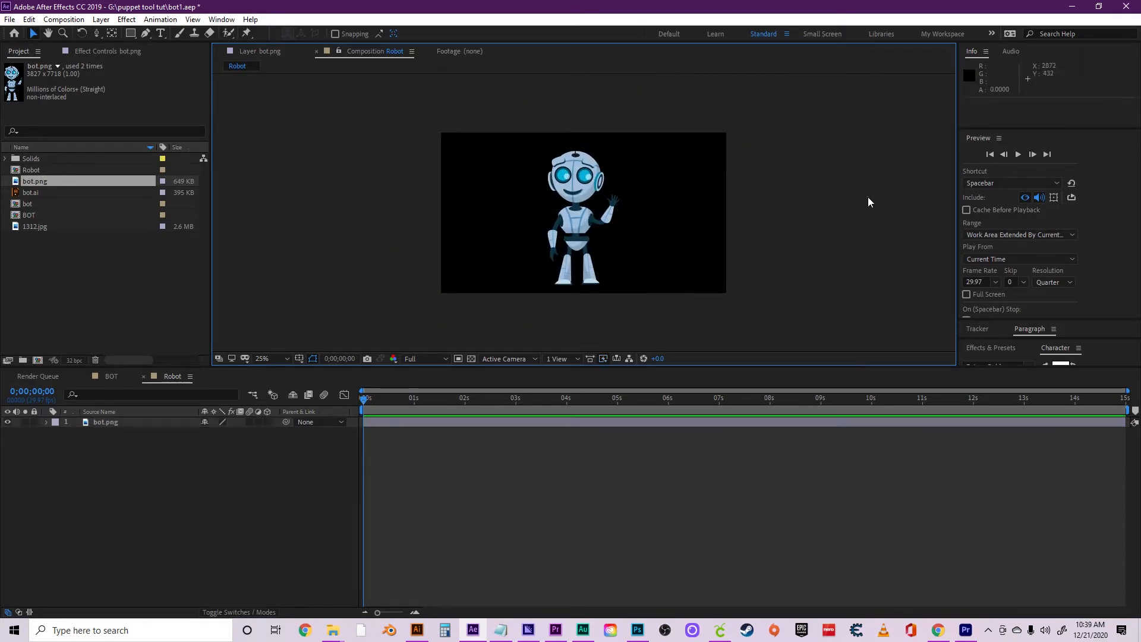
Check the robot layer's transparent background against the transparency grid, and restore the black background display.
{"action": "left_click", "coordinate": [471, 359]}
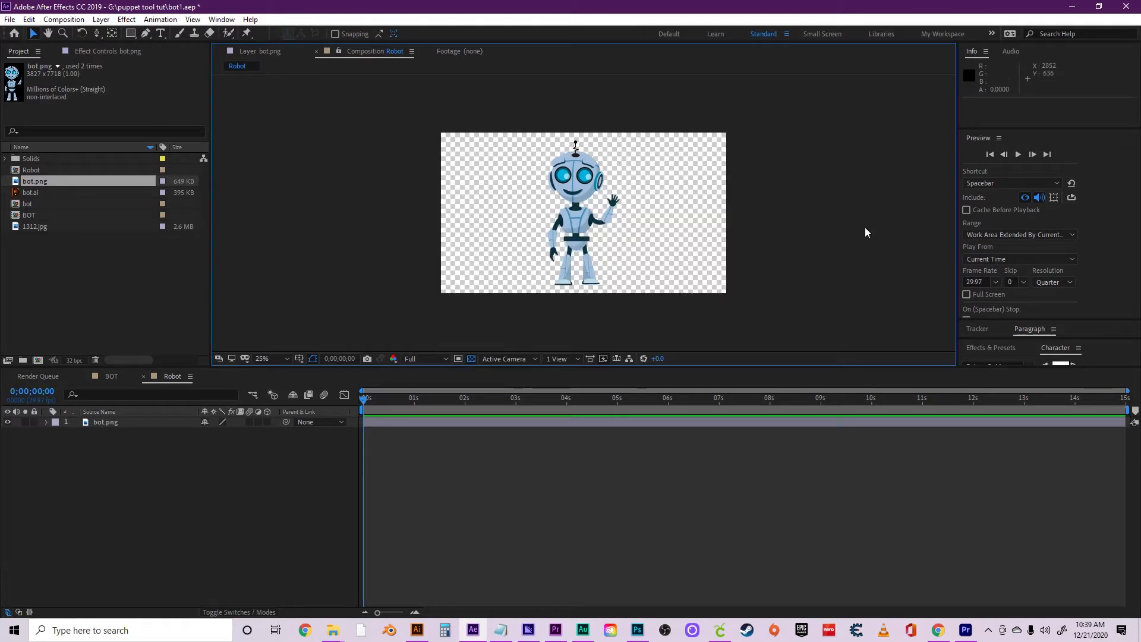
{"action": "left_click", "coordinate": [162, 423]}
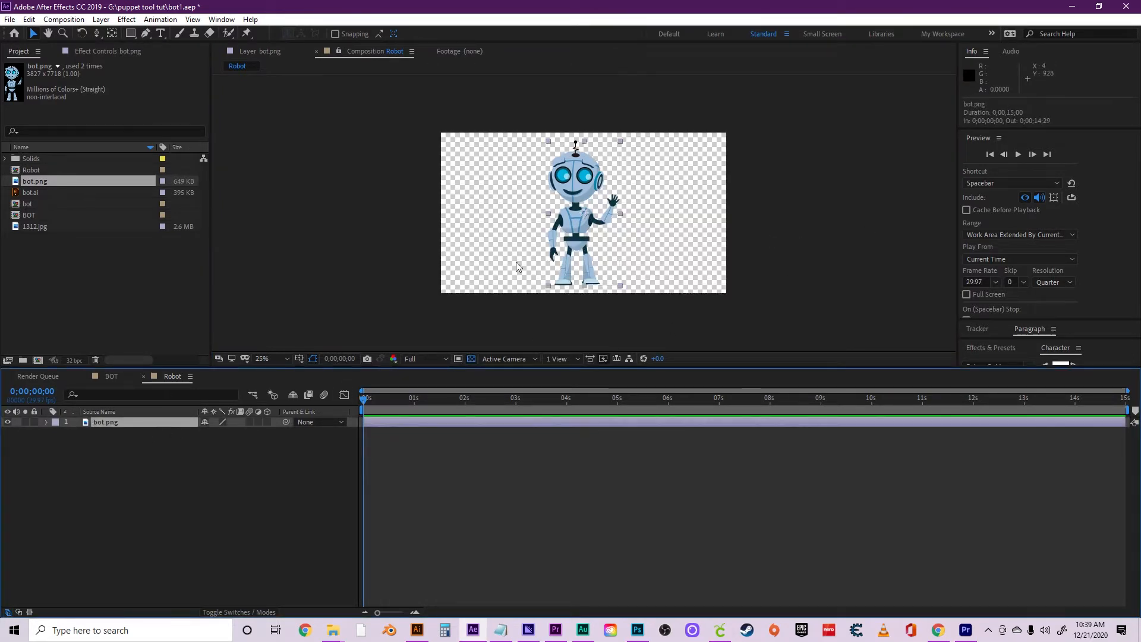
{"action": "left_click", "coordinate": [471, 359]}
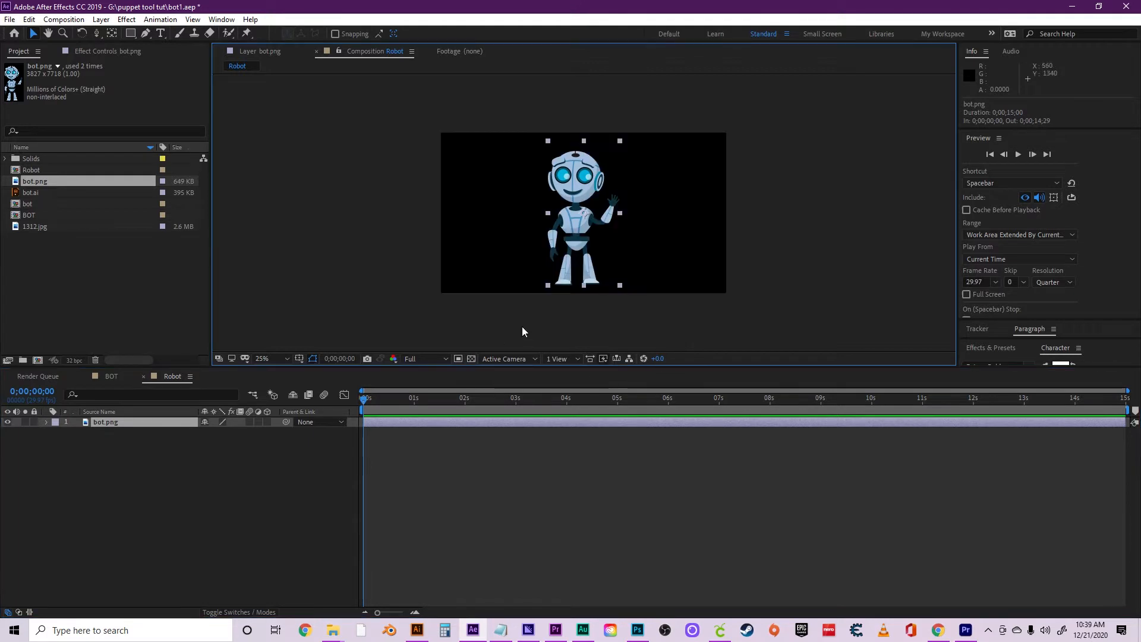
Using the Puppet Pin tool, place pins on the robot's raised hand, that arm's elbow, and two close together at its shoulder.
{"action": "scroll", "coordinate": [839, 249], "scroll_direction": "up", "scroll_amount": 2}
{"action": "scroll", "coordinate": [838, 247], "scroll_direction": "down", "scroll_amount": 2}
{"action": "scroll", "coordinate": [666, 232], "scroll_direction": "up", "scroll_amount": 2}
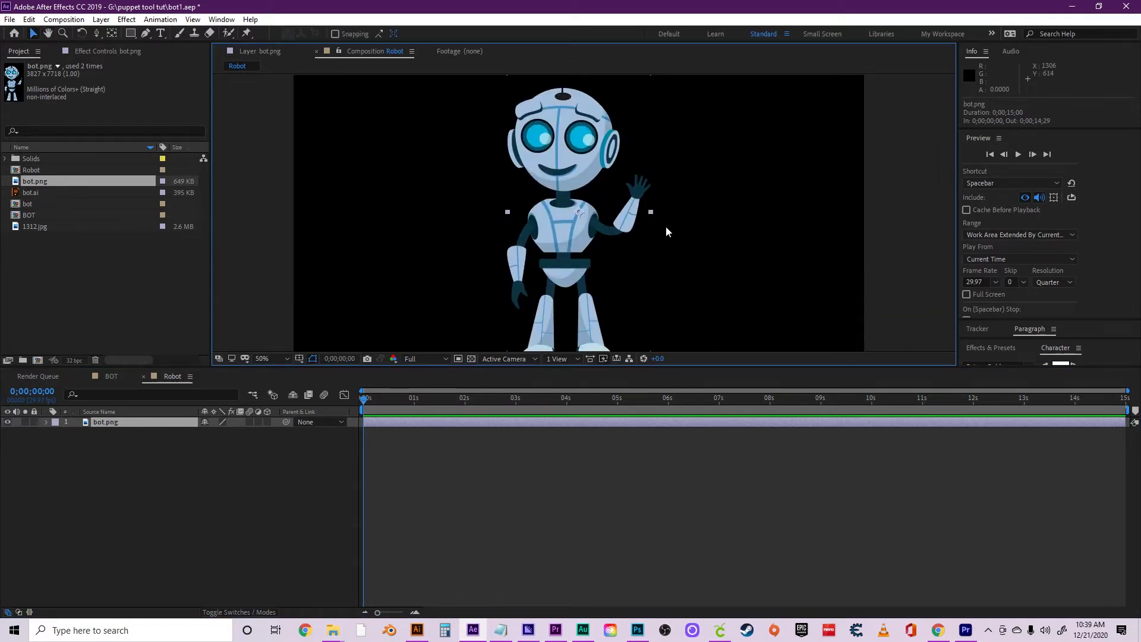
{"action": "left_click_drag", "start_coordinate": [703, 206], "coordinate": [681, 246]}
{"action": "left_click", "coordinate": [926, 240]}
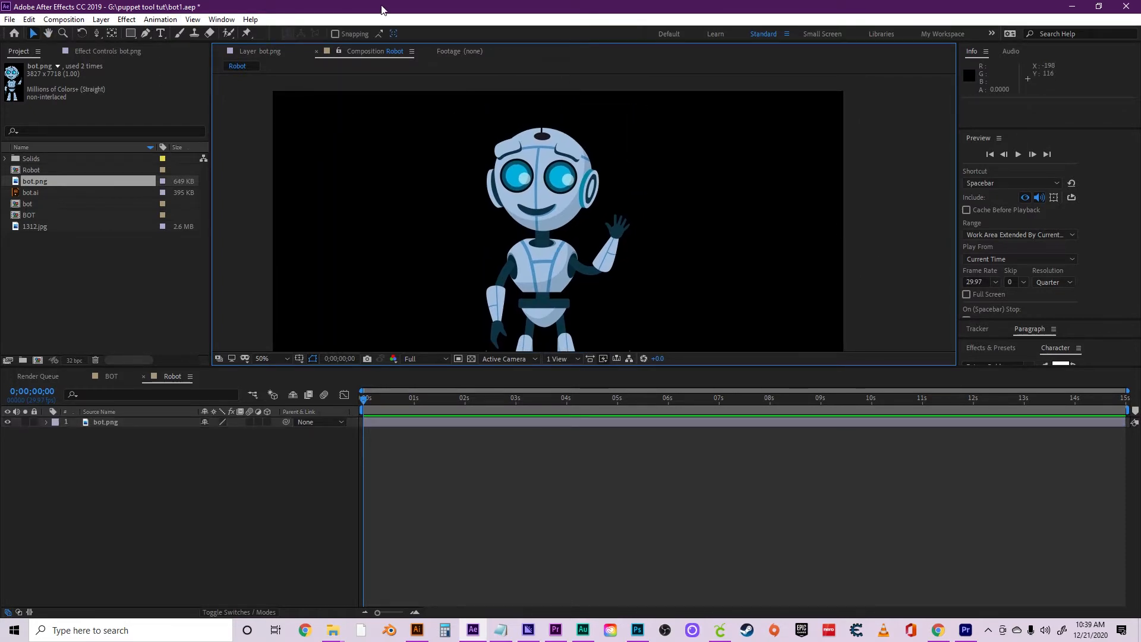
{"action": "left_click", "coordinate": [247, 33]}
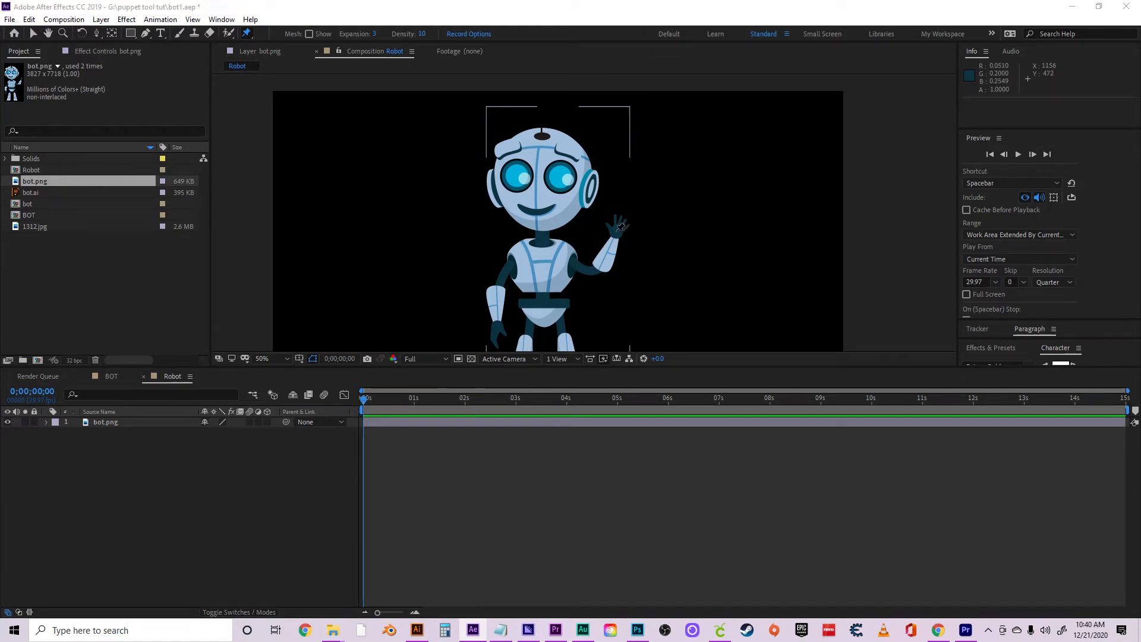
{"action": "left_click", "coordinate": [619, 230]}
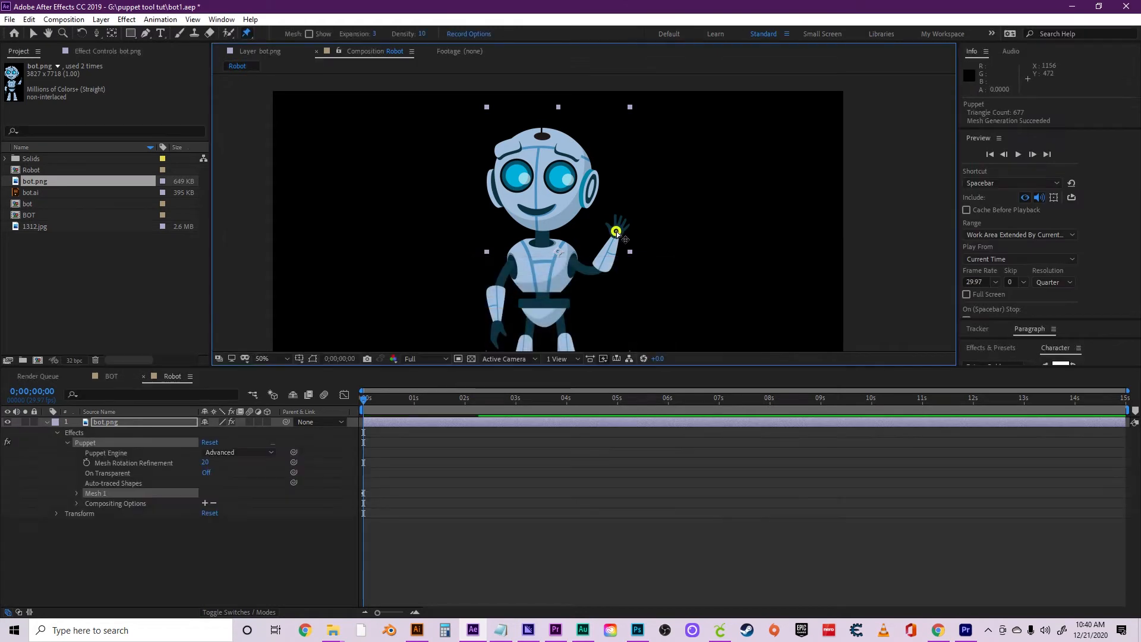
{"action": "left_click", "coordinate": [593, 271]}
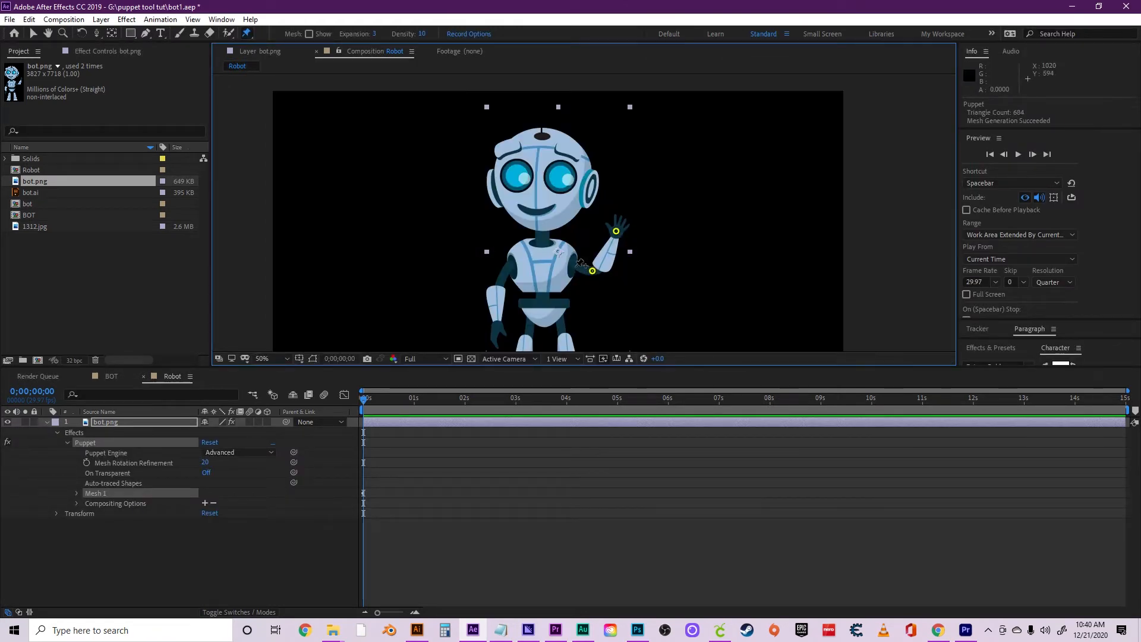
{"action": "left_click", "coordinate": [577, 259]}
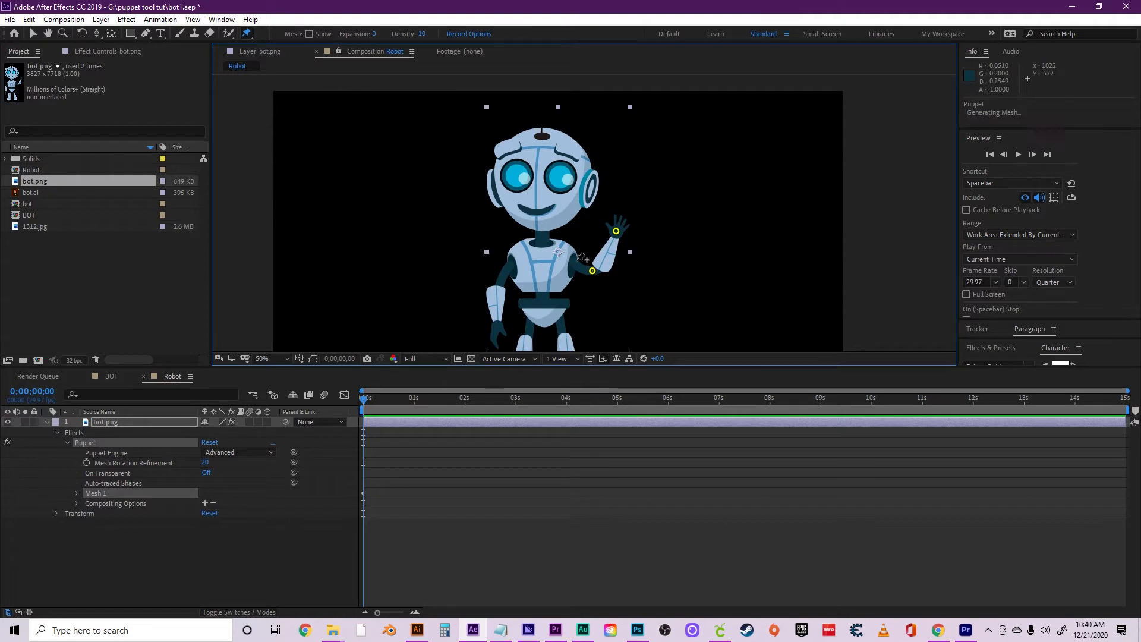
{"action": "key", "text": "period"}
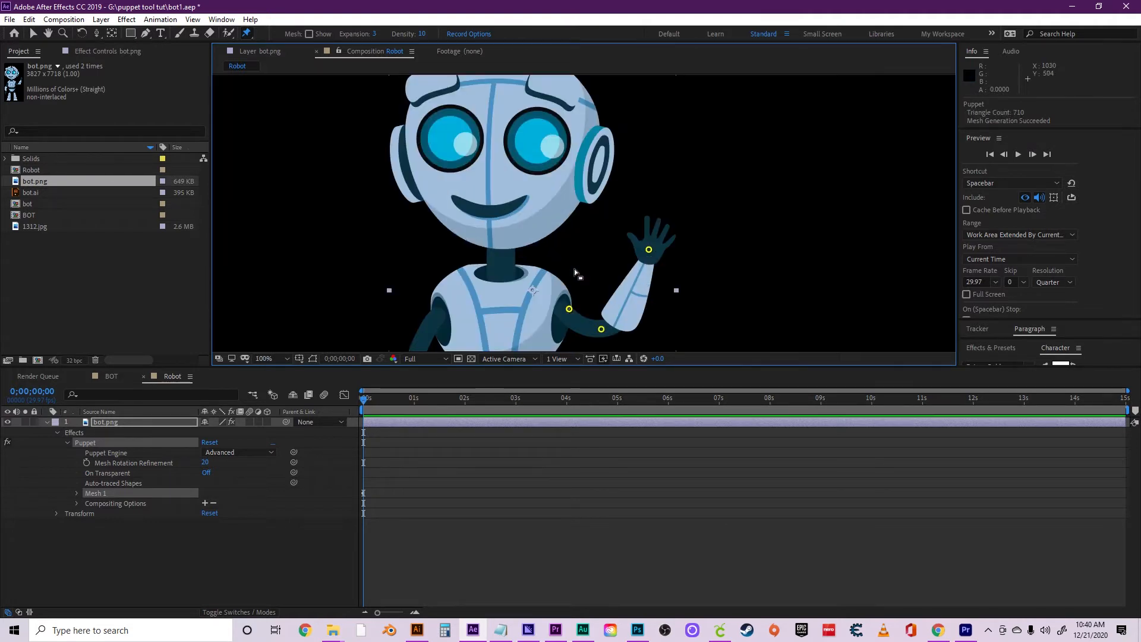
{"action": "left_click", "coordinate": [568, 322]}
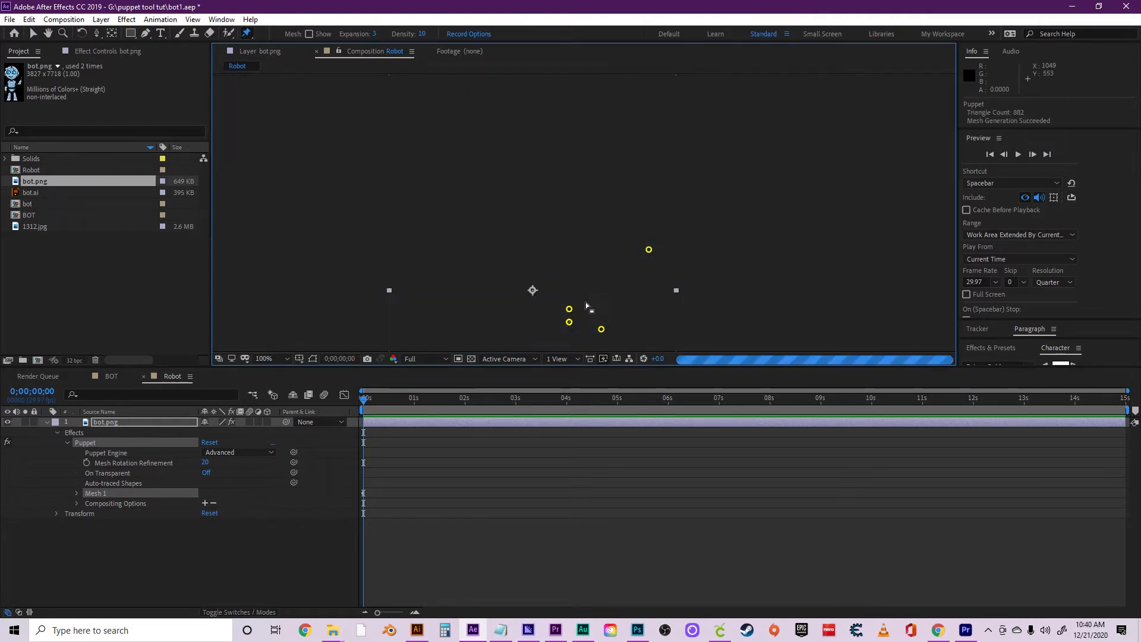
Add puppet pins to the robot's lowered hand, that arm's elbow, and two at its shoulder.
{"action": "left_click_drag", "start_coordinate": [607, 281], "coordinate": [625, 190]}
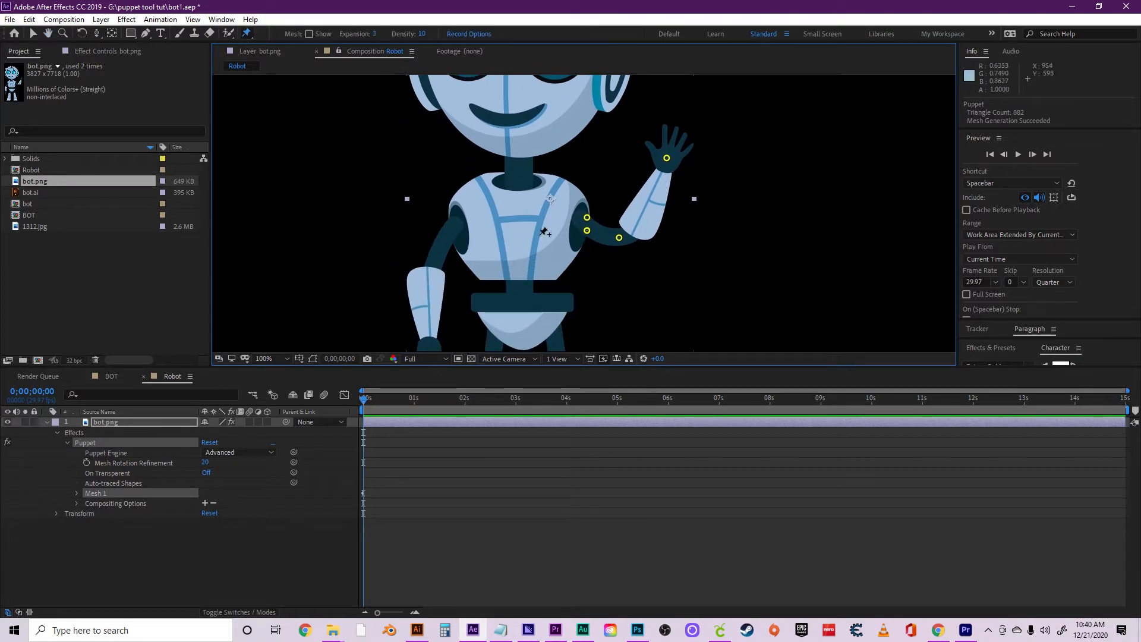
{"action": "key", "text": "comma"}
{"action": "key", "text": "comma"}
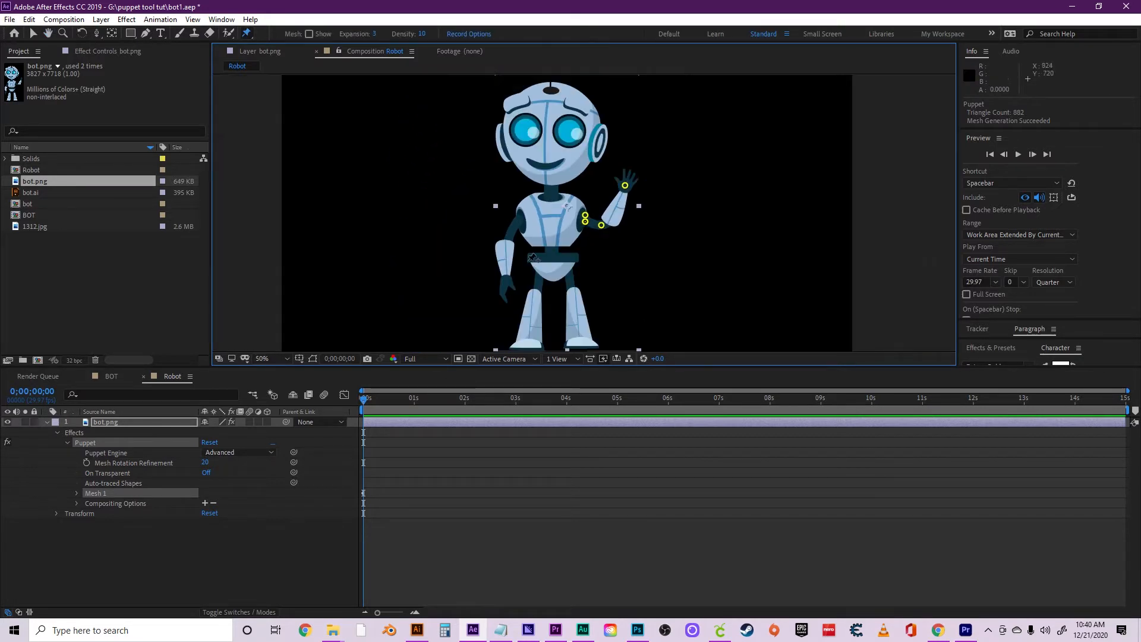
{"action": "left_click", "coordinate": [504, 287]}
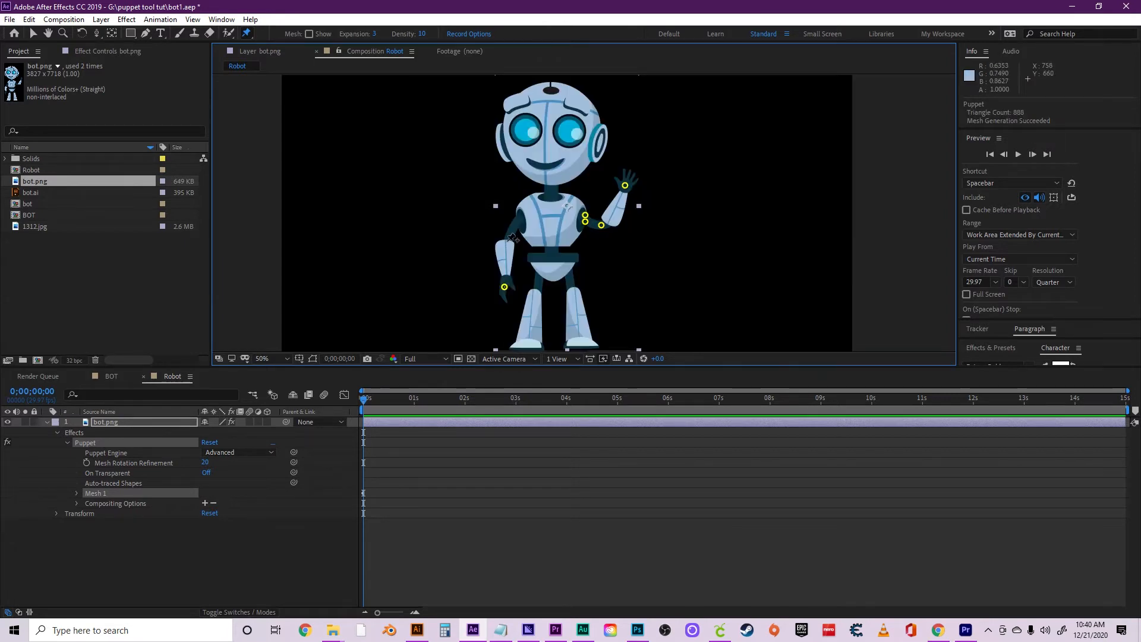
{"action": "left_click", "coordinate": [508, 237]}
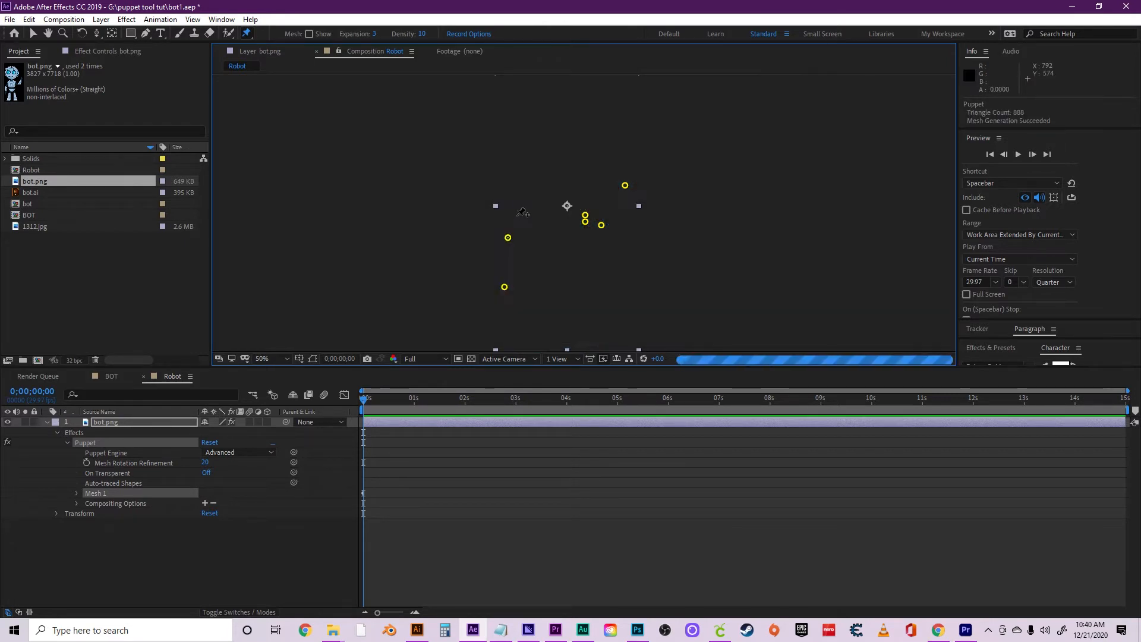
{"action": "key", "text": "slash"}
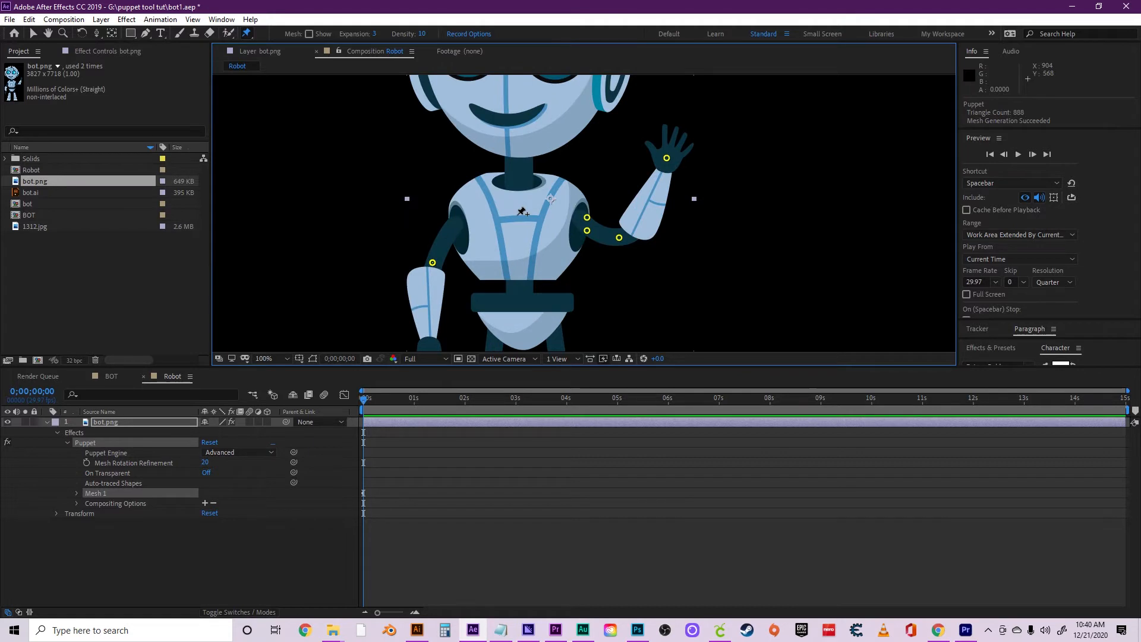
{"action": "left_click", "coordinate": [450, 219]}
{"action": "left_click", "coordinate": [454, 238]}
Add puppet pins to the robot's neck, the top of the head, both ears, and the chin just above the neck.
{"action": "left_click_drag", "start_coordinate": [526, 183], "coordinate": [513, 234]}
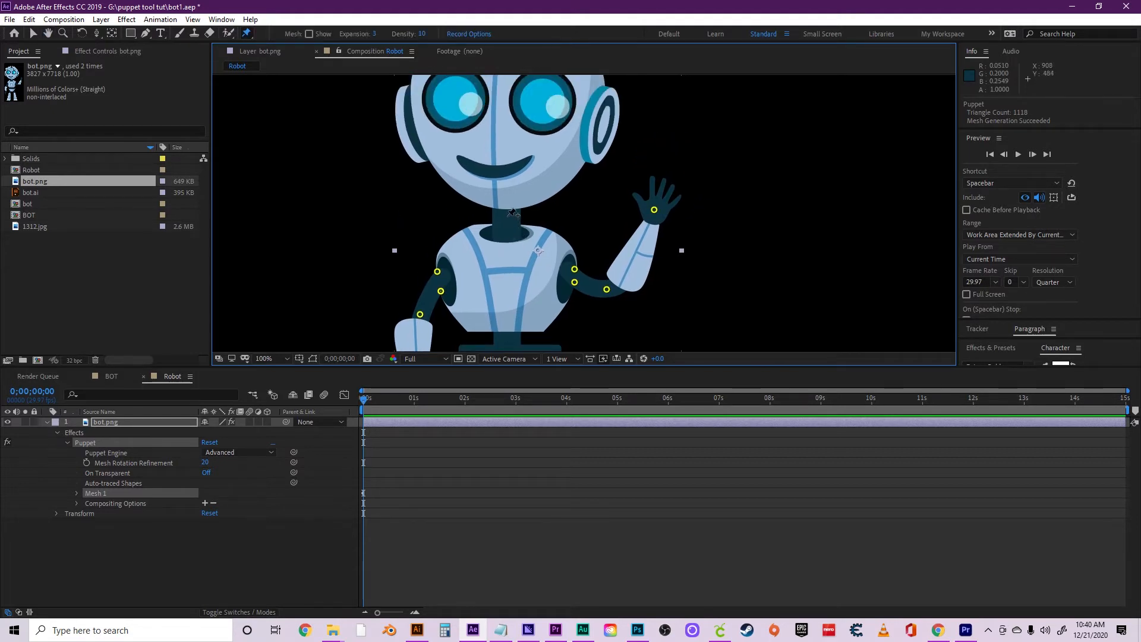
{"action": "left_click", "coordinate": [505, 221]}
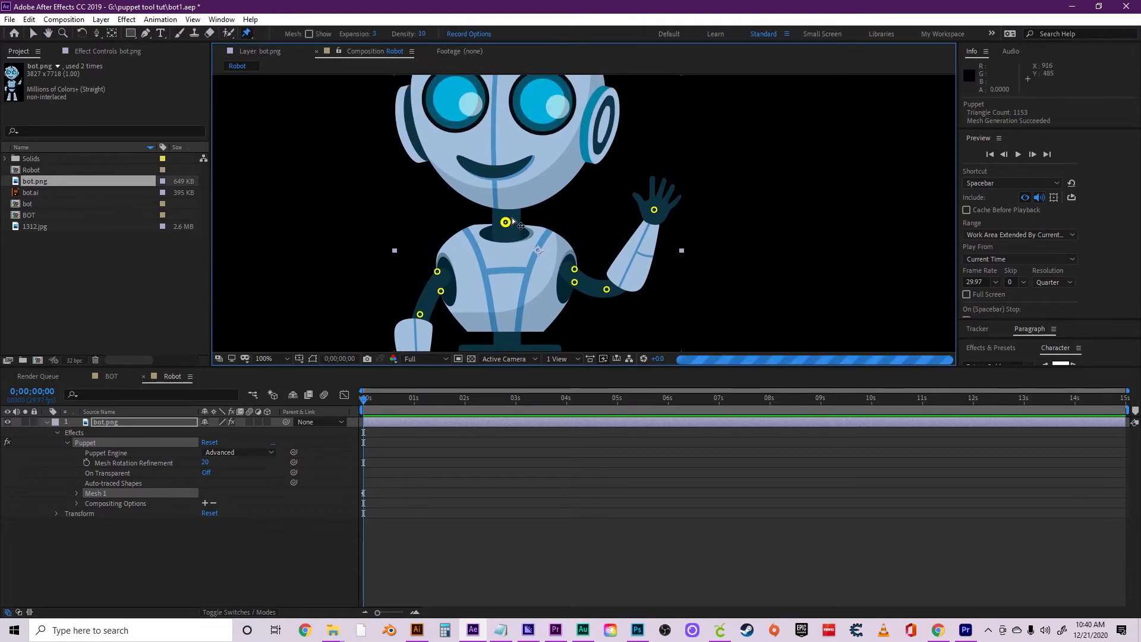
{"action": "scroll", "coordinate": [555, 199], "scroll_direction": "up", "scroll_amount": 4}
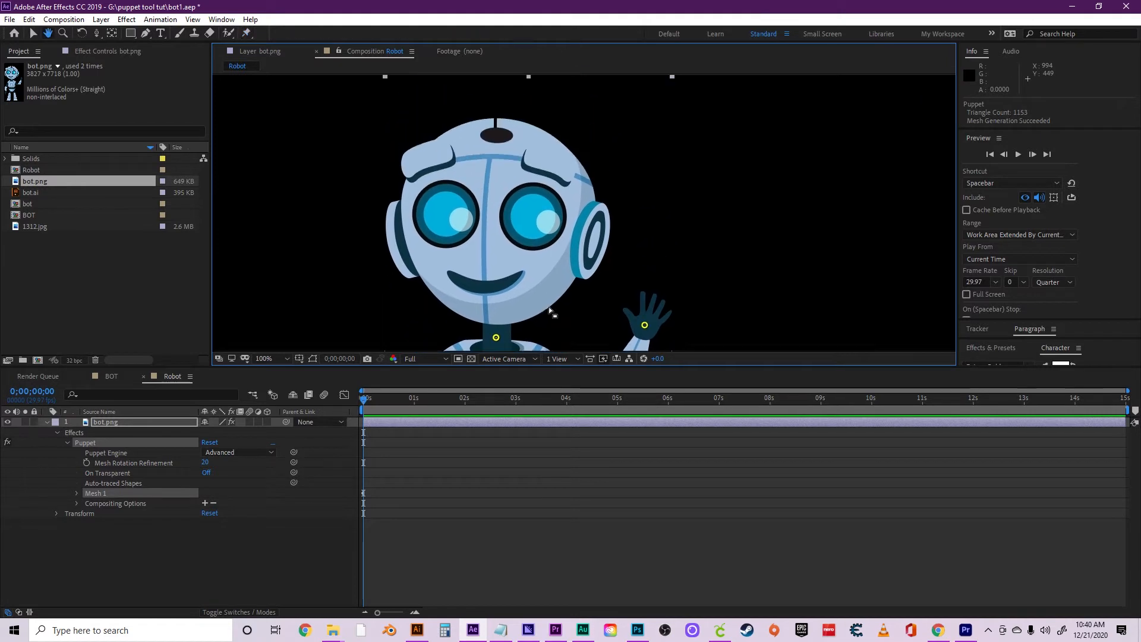
{"action": "left_click", "coordinate": [496, 122]}
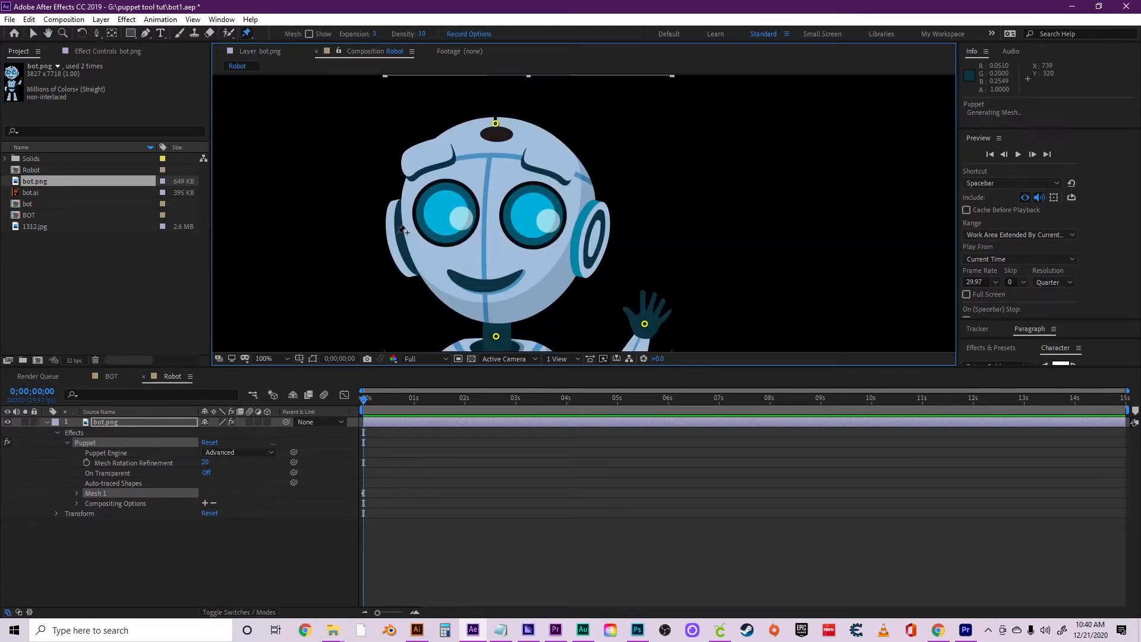
{"action": "left_click", "coordinate": [397, 233]}
{"action": "left_click", "coordinate": [597, 240]}
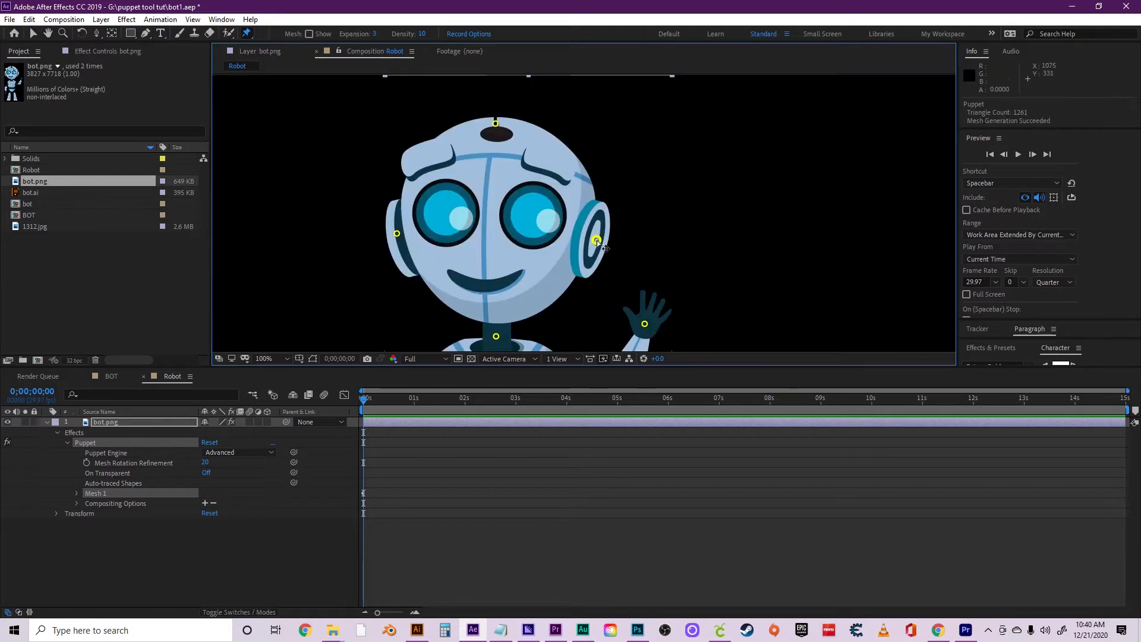
{"action": "left_click", "coordinate": [497, 320]}
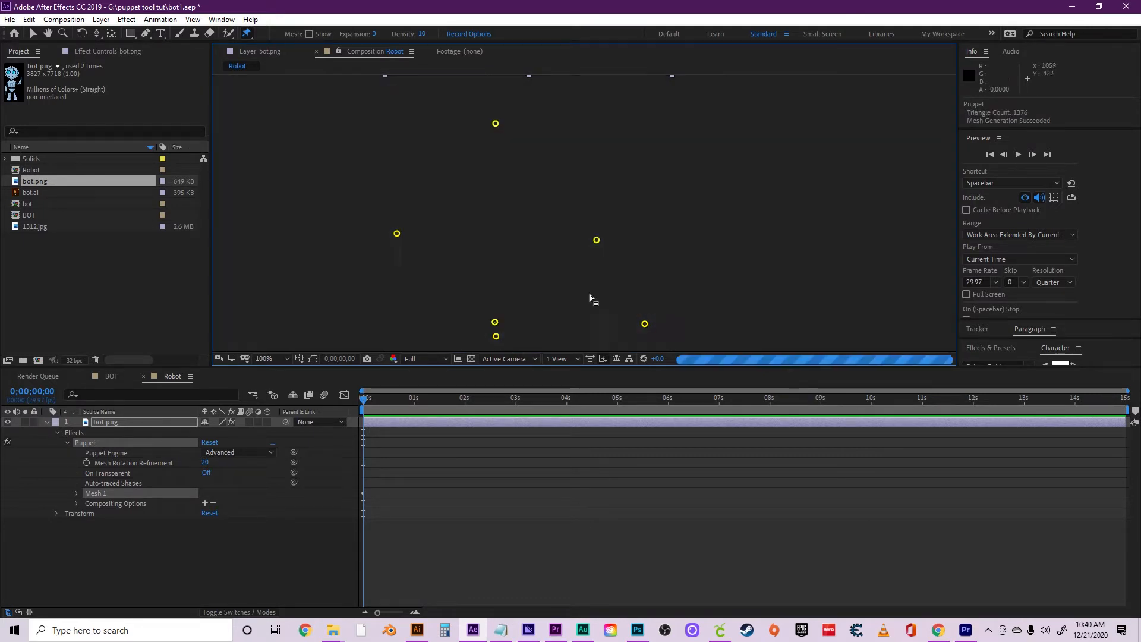
Add three puppet pins along the lower edge of the robot's torso and one on the waist connector just below.
{"action": "key", "text": "comma"}
{"action": "key", "text": "comma"}
{"action": "left_click_drag", "start_coordinate": [707, 306], "coordinate": [715, 163]}
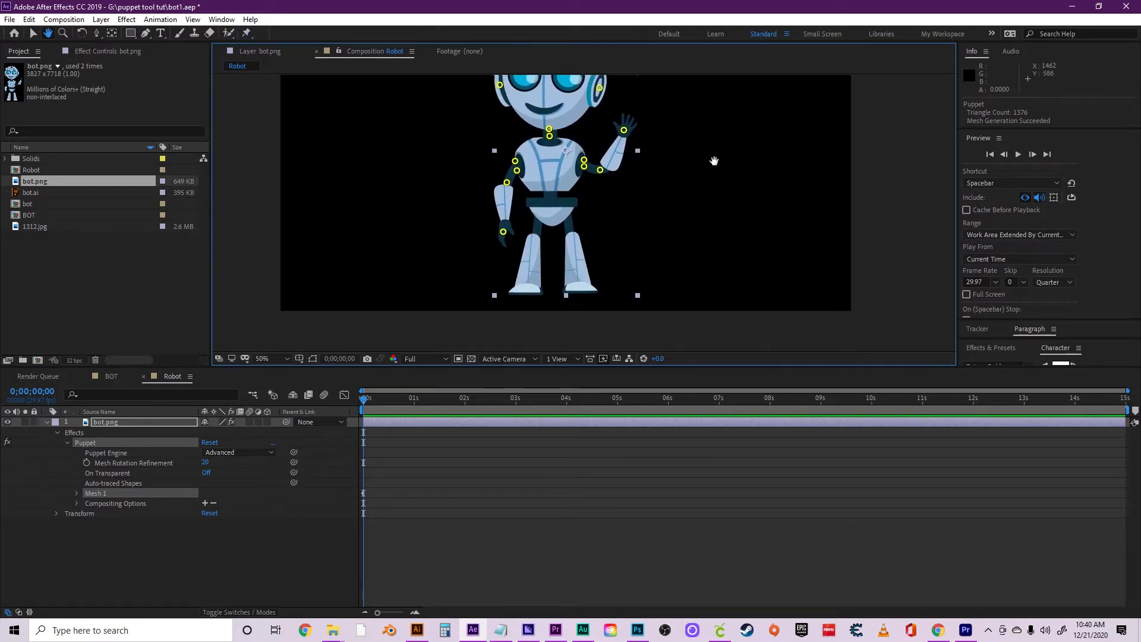
{"action": "key", "text": "period"}
{"action": "key", "text": "period"}
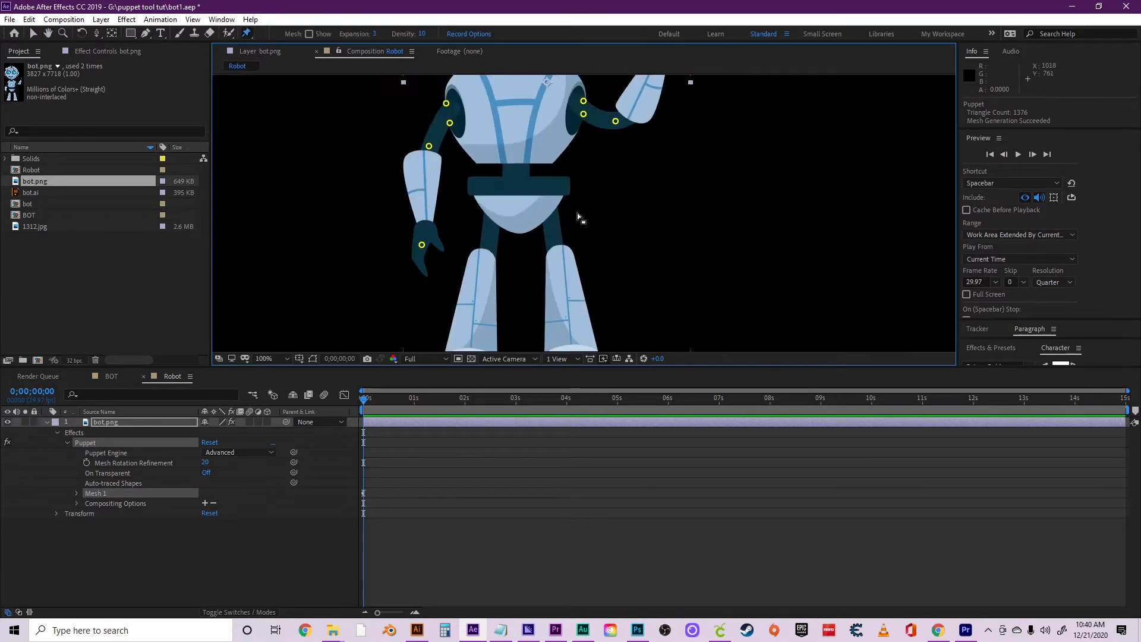
{"action": "left_click", "coordinate": [514, 160]}
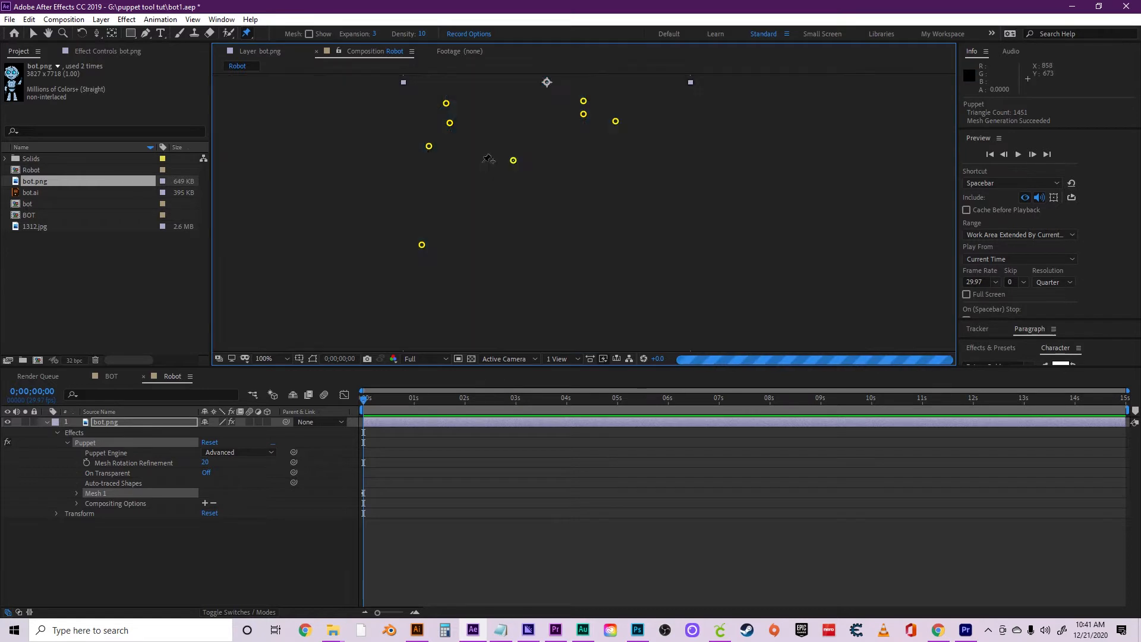
{"action": "left_click", "coordinate": [478, 160]}
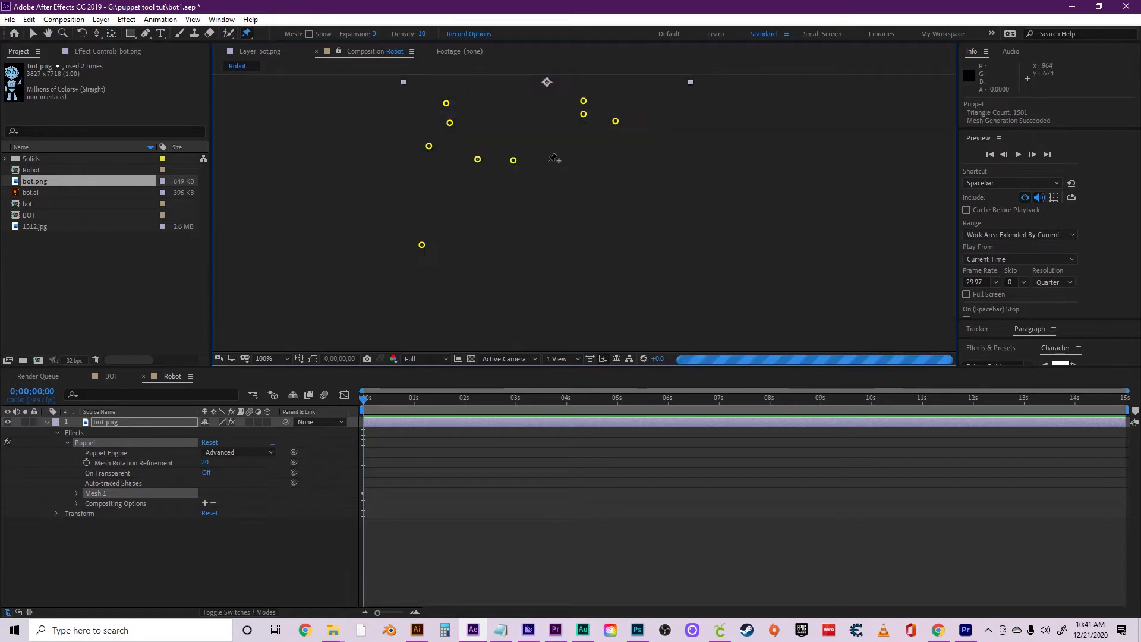
{"action": "left_click", "coordinate": [551, 160]}
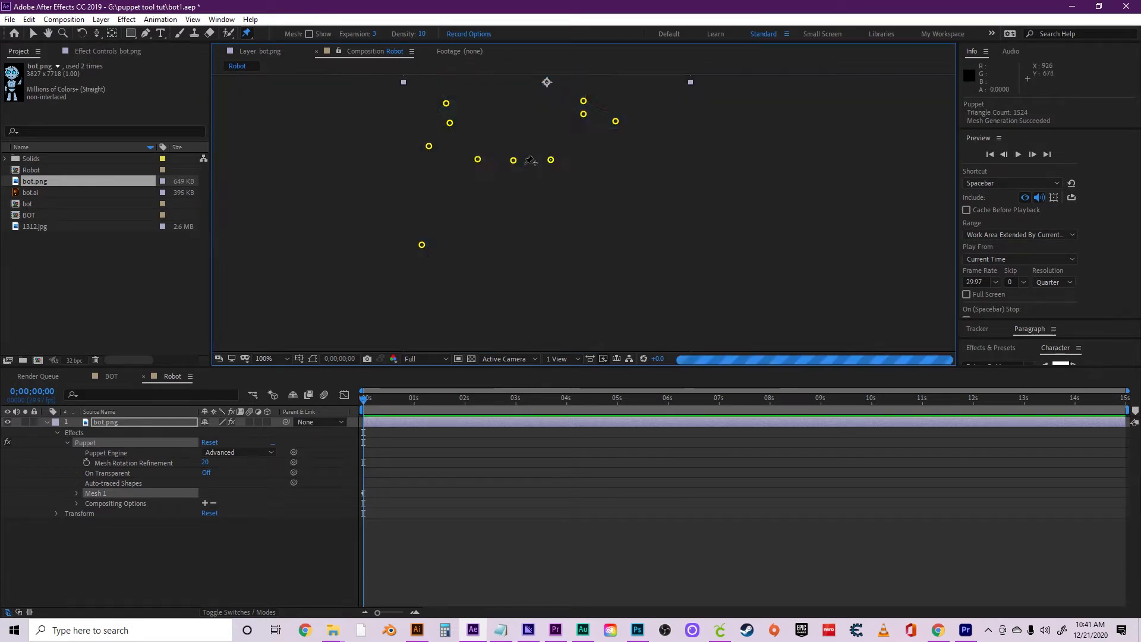
{"action": "left_click", "coordinate": [515, 171]}
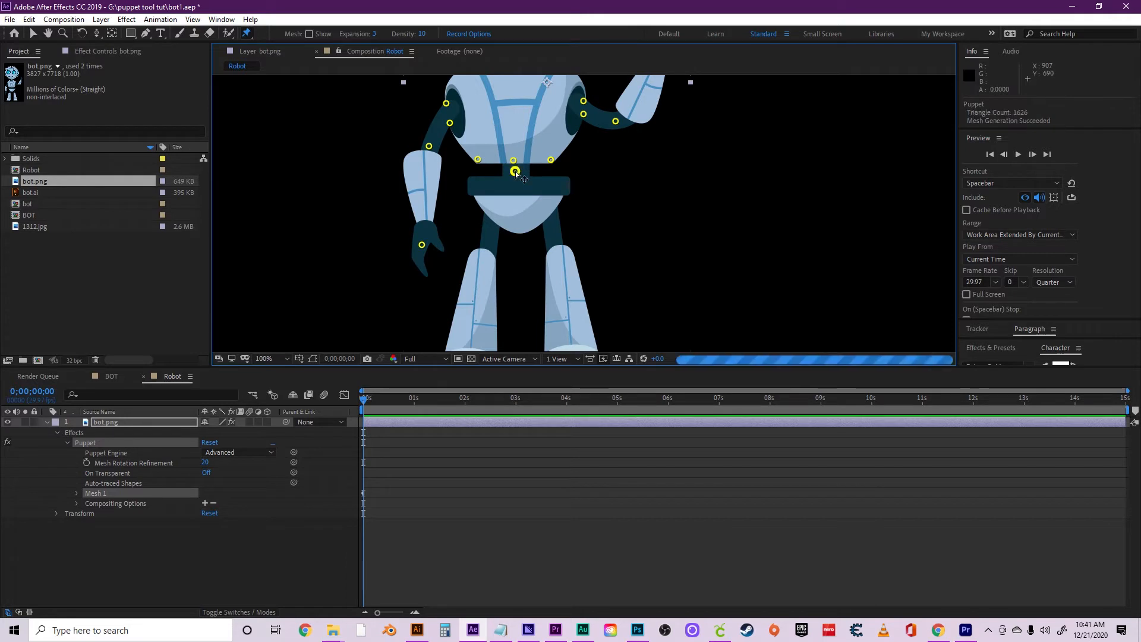
Add puppet pins at the top of both of the robot's legs and on both feet.
{"action": "left_click", "coordinate": [491, 218]}
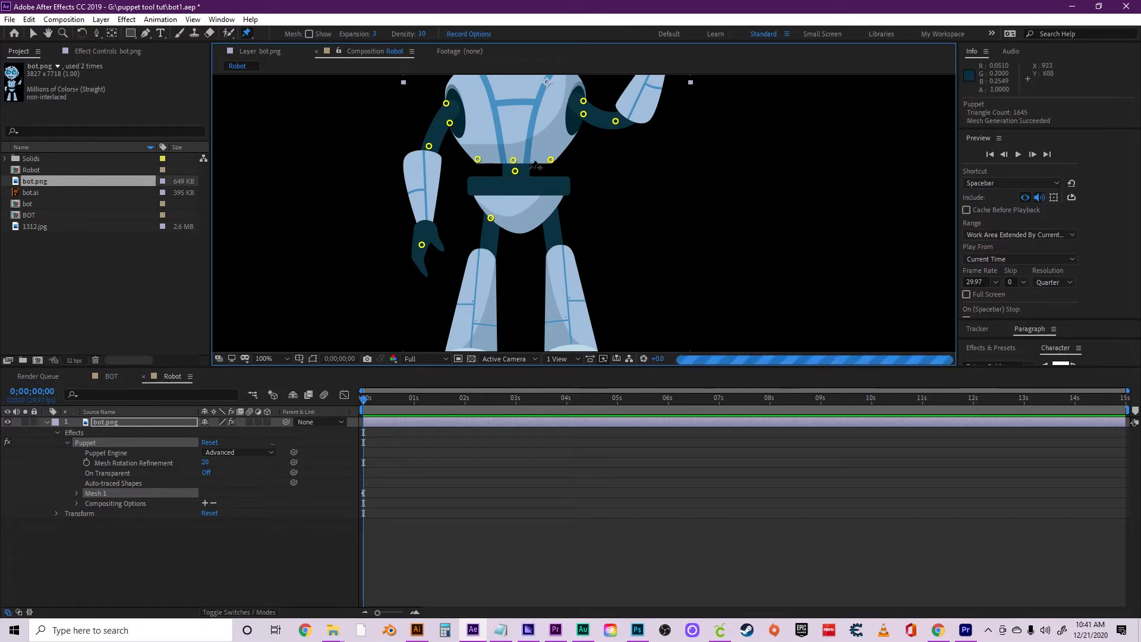
{"action": "left_click", "coordinate": [549, 216]}
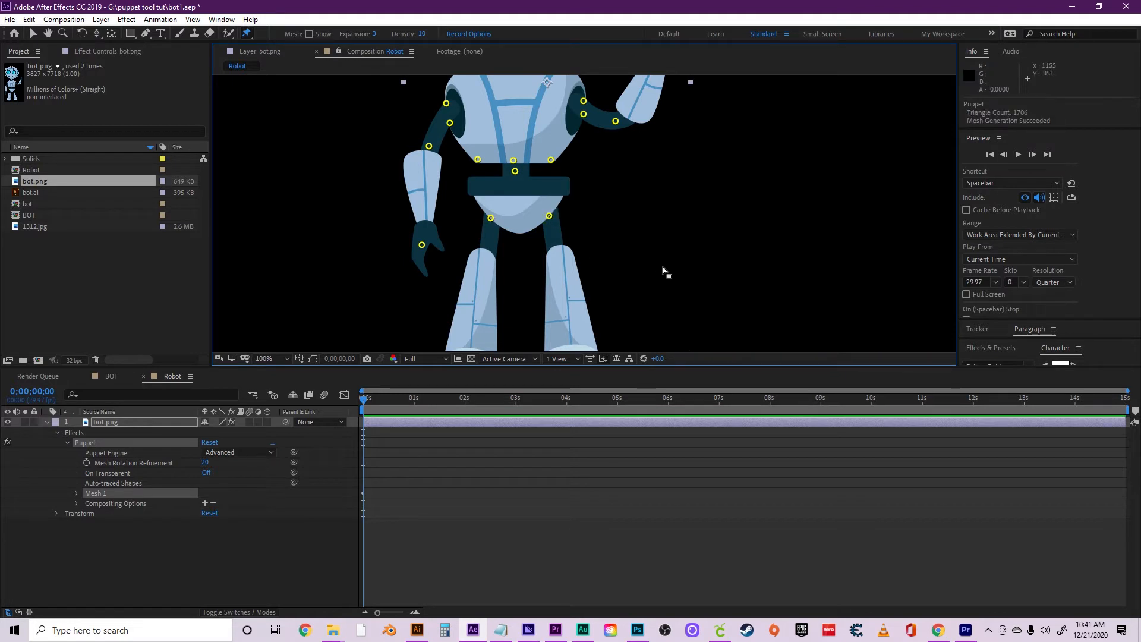
{"action": "left_click_drag", "start_coordinate": [662, 266], "coordinate": [654, 192]}
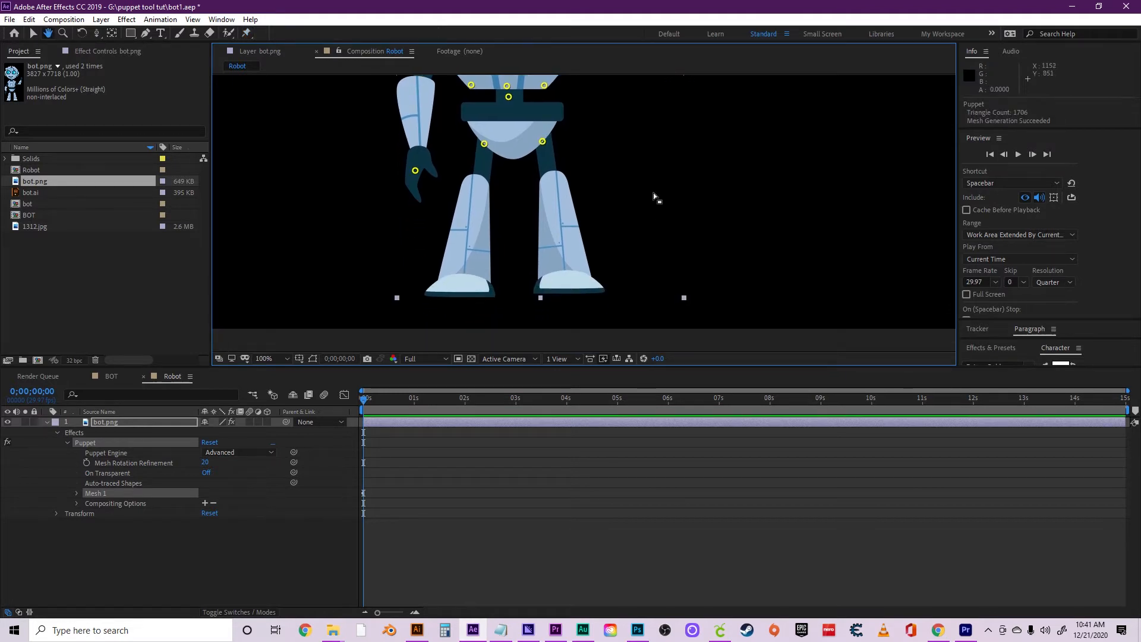
{"action": "left_click", "coordinate": [461, 292]}
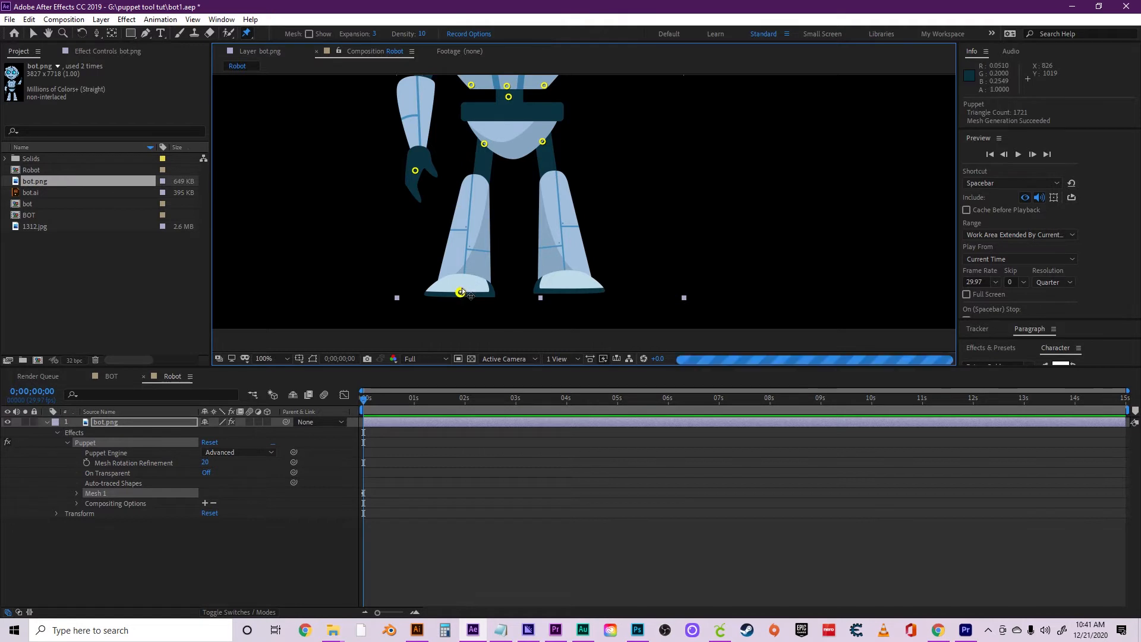
{"action": "left_click", "coordinate": [574, 289]}
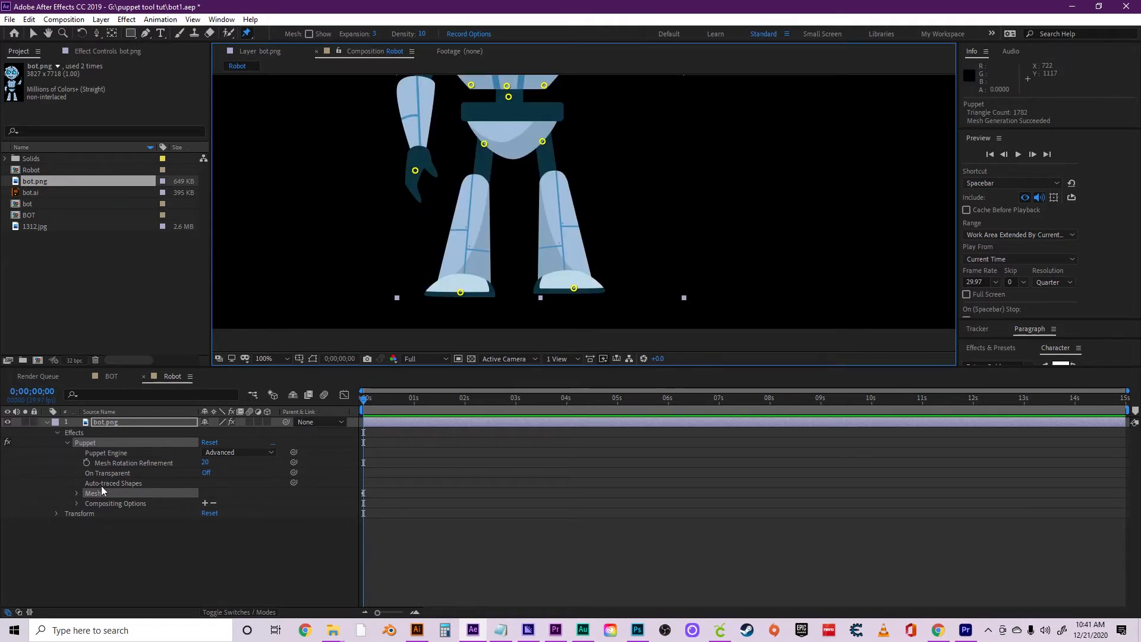
Expand the Puppet effect's Mesh 1 properties and turn on the mesh display over the robot.
{"action": "left_click", "coordinate": [77, 494]}
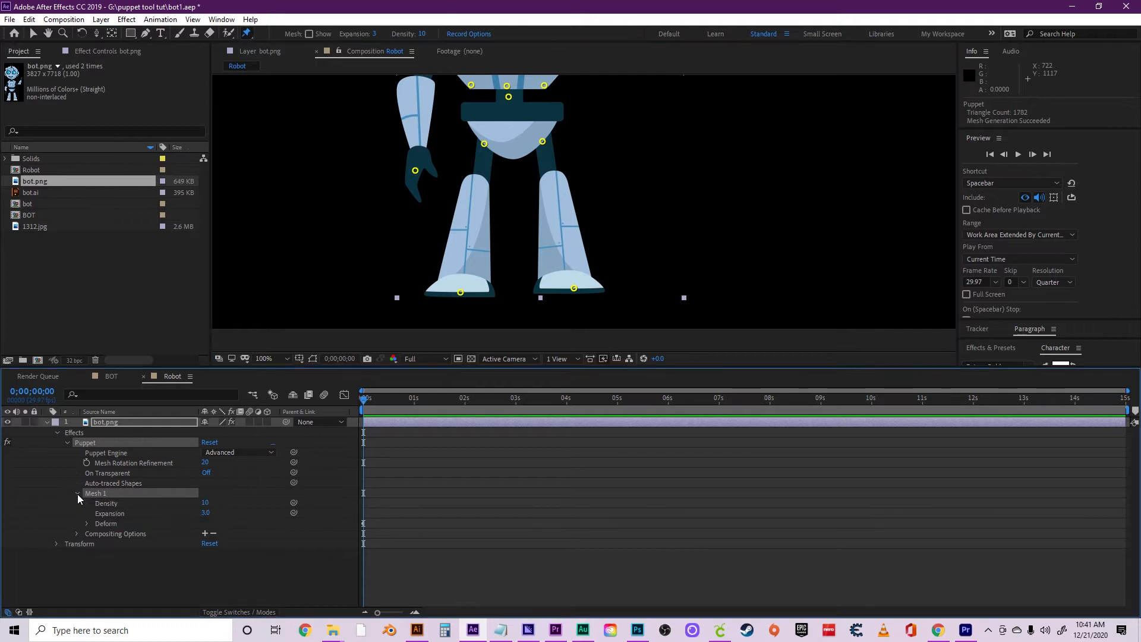
{"action": "left_click", "coordinate": [107, 504]}
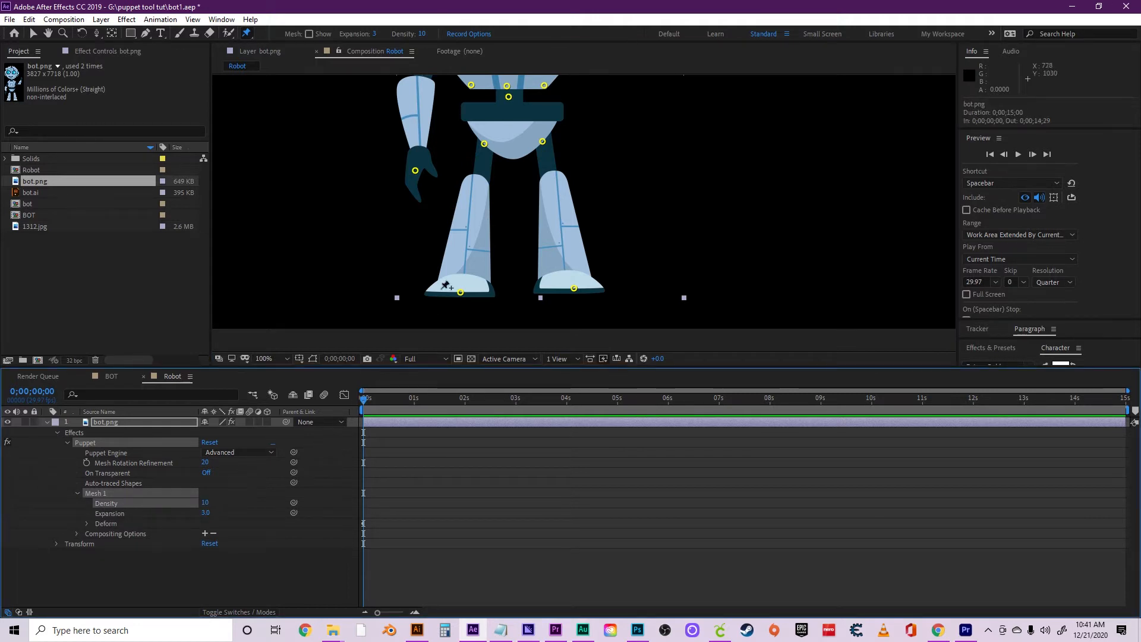
{"action": "scroll", "coordinate": [445, 286], "scroll_direction": "down", "scroll_amount": 1}
{"action": "left_click_drag", "start_coordinate": [620, 215], "coordinate": [614, 276]}
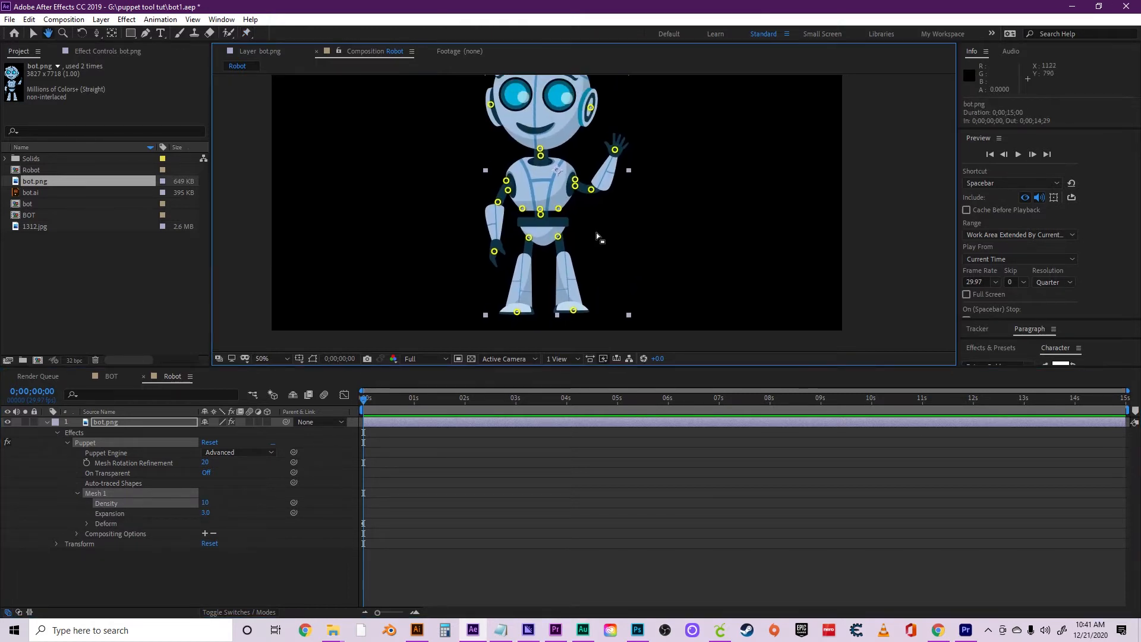
{"action": "left_click", "coordinate": [309, 33]}
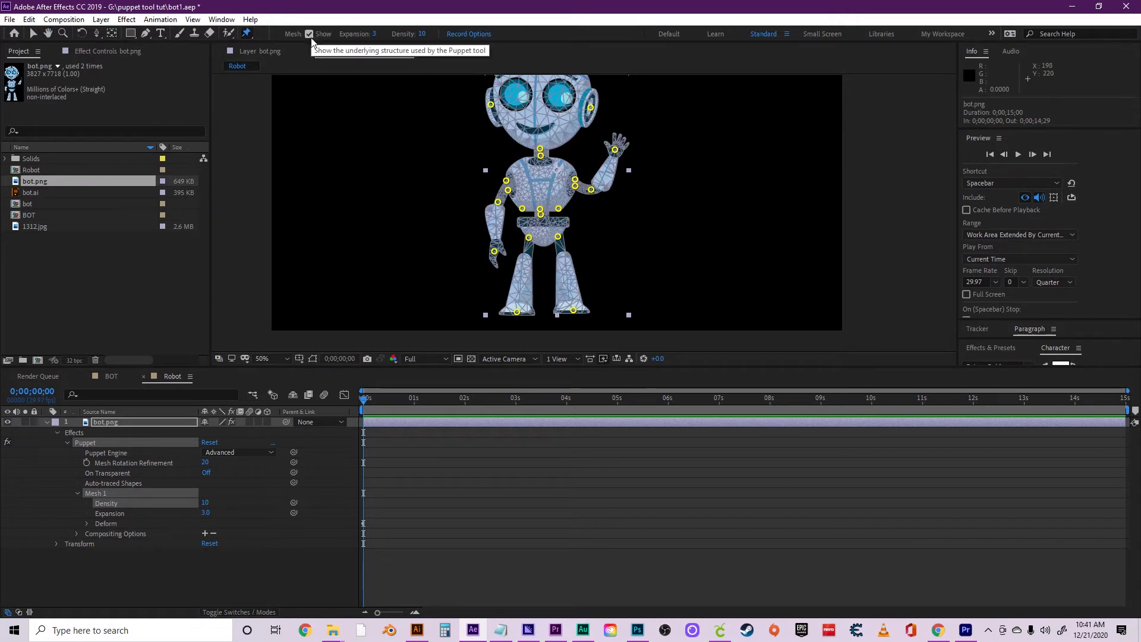
{"action": "left_click_drag", "start_coordinate": [645, 183], "coordinate": [649, 233]}
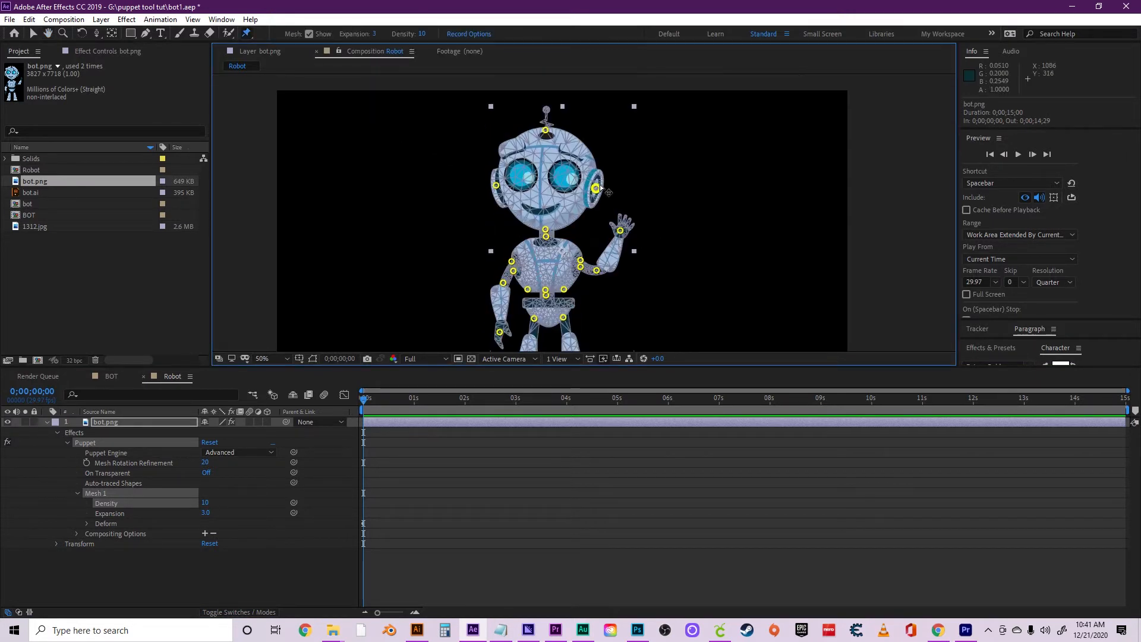
Try moving the puppet pin on the robot's outer left ear inward toward the face, and undo the move.
{"action": "scroll", "coordinate": [599, 183], "scroll_direction": "up", "scroll_amount": 1}
{"action": "left_click_drag", "start_coordinate": [599, 183], "coordinate": [604, 262]}
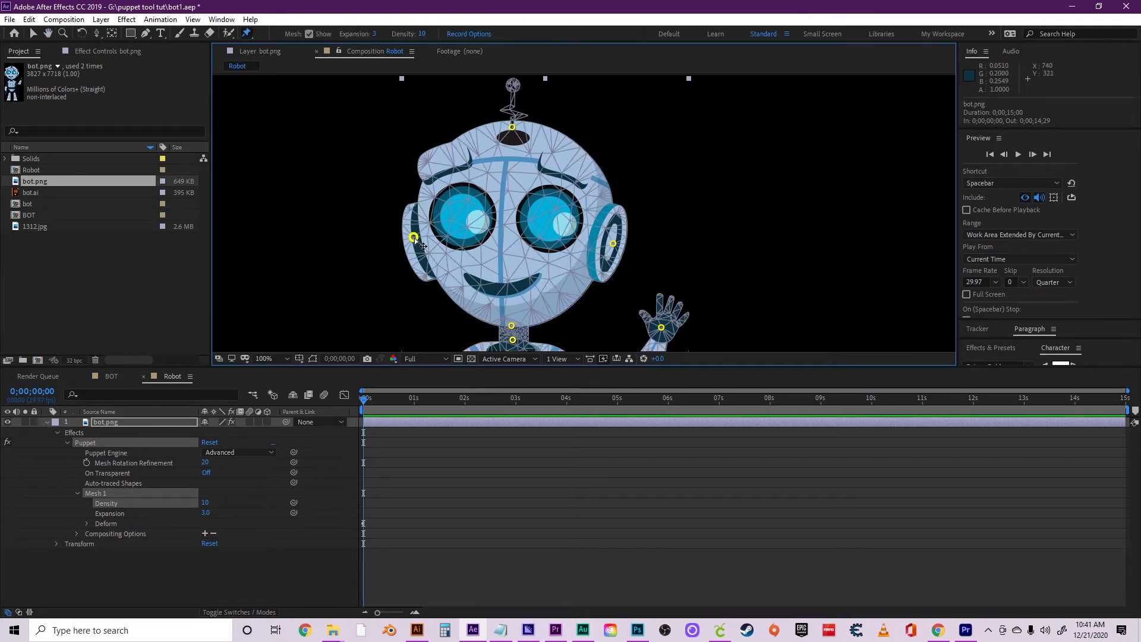
{"action": "left_click_drag", "start_coordinate": [413, 237], "coordinate": [461, 228]}
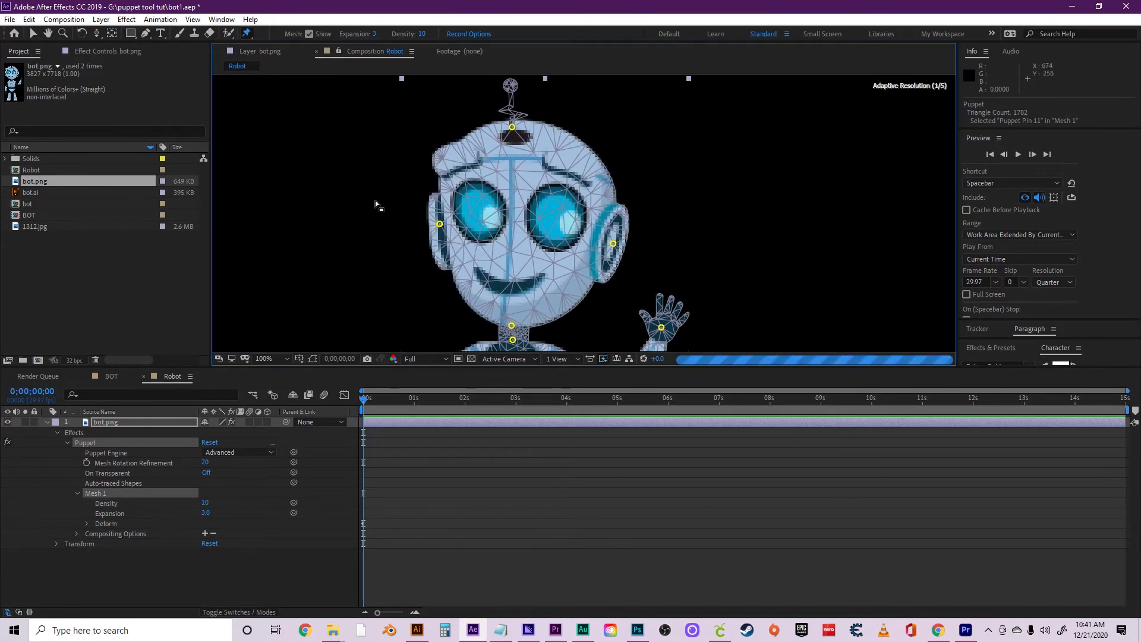
{"action": "key", "text": "ctrl+z"}
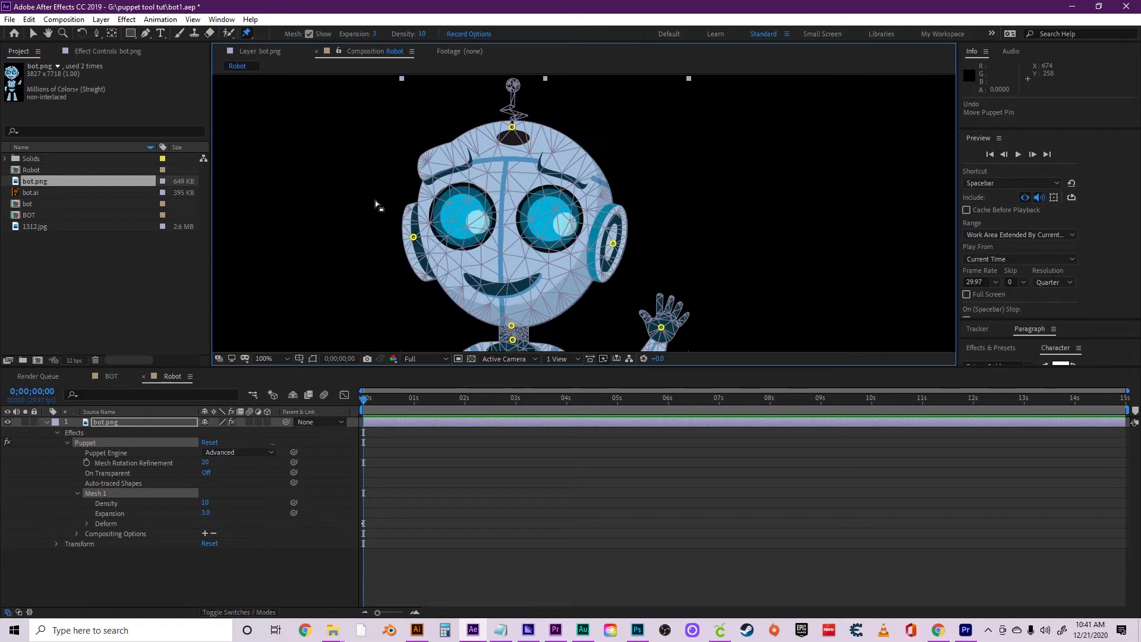
Turn off the puppet mesh display on the robot.
{"action": "left_click", "coordinate": [309, 34]}
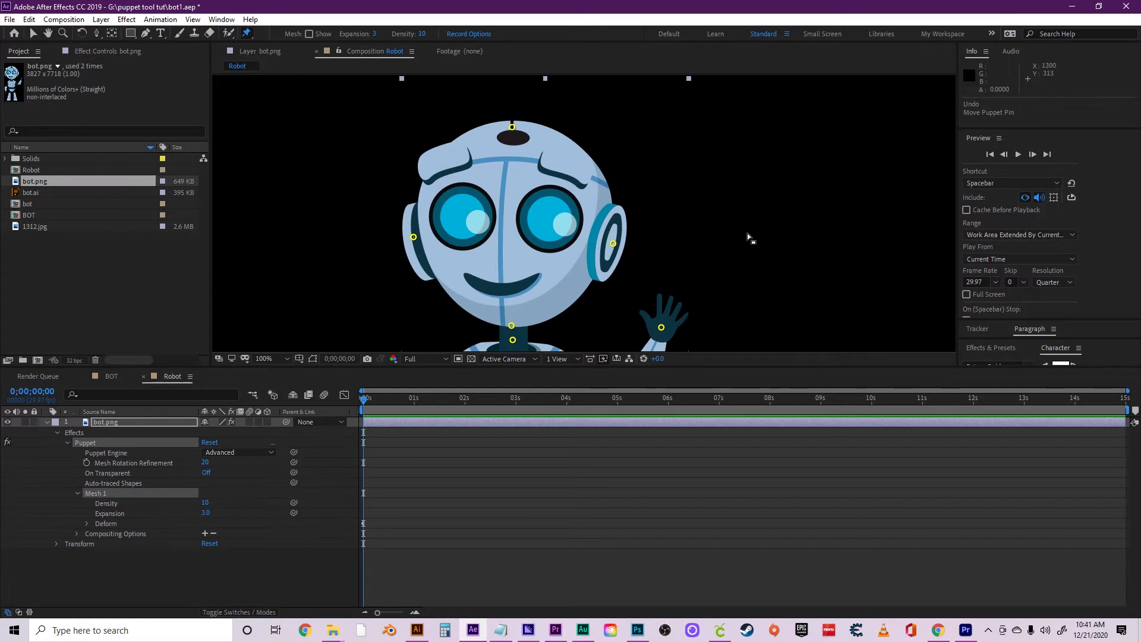
{"action": "key", "text": "comma"}
{"action": "left_click_drag", "start_coordinate": [702, 271], "coordinate": [681, 185]}
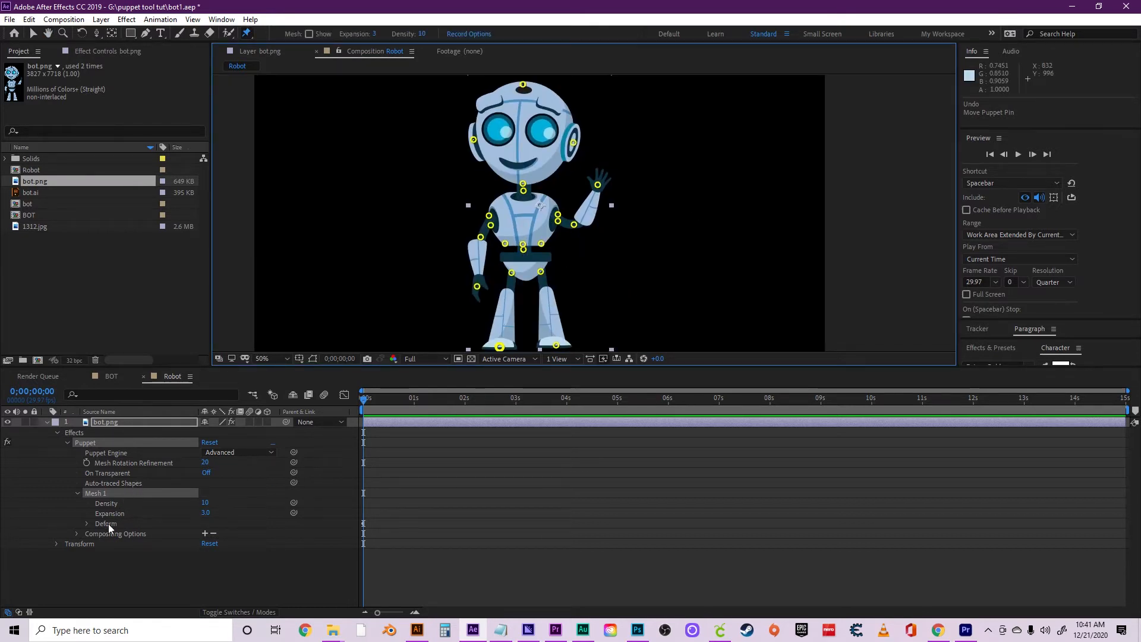
Expand the mesh's Deform list, select the puppet pin on the raised hand, and open its properties.
{"action": "left_click", "coordinate": [87, 524]}
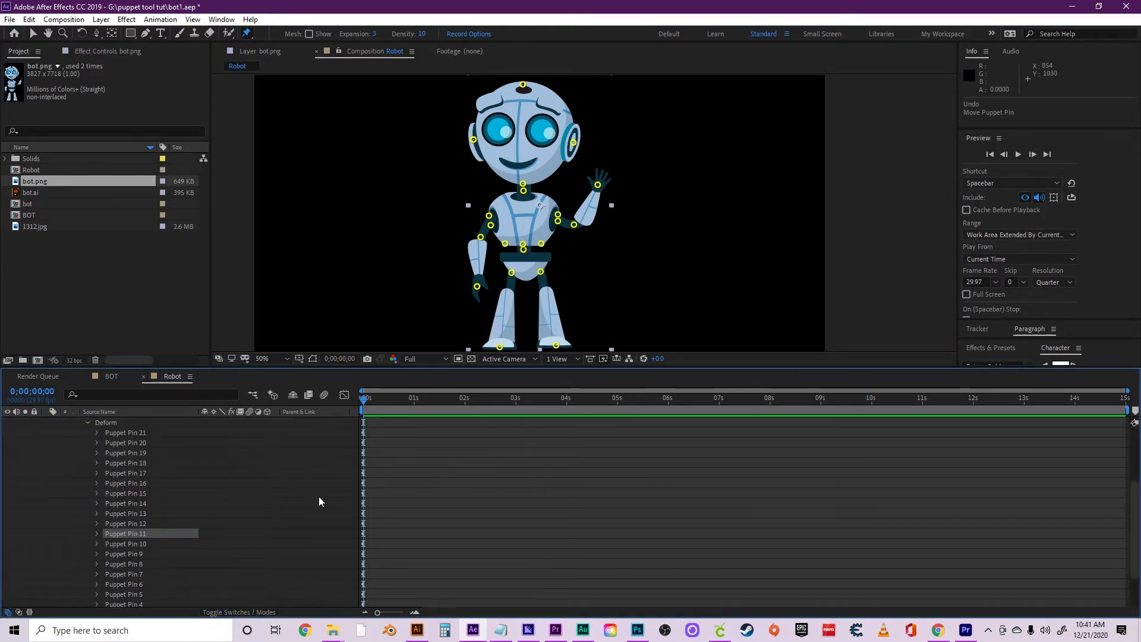
{"action": "scroll", "coordinate": [234, 526], "scroll_direction": "down", "scroll_amount": 3}
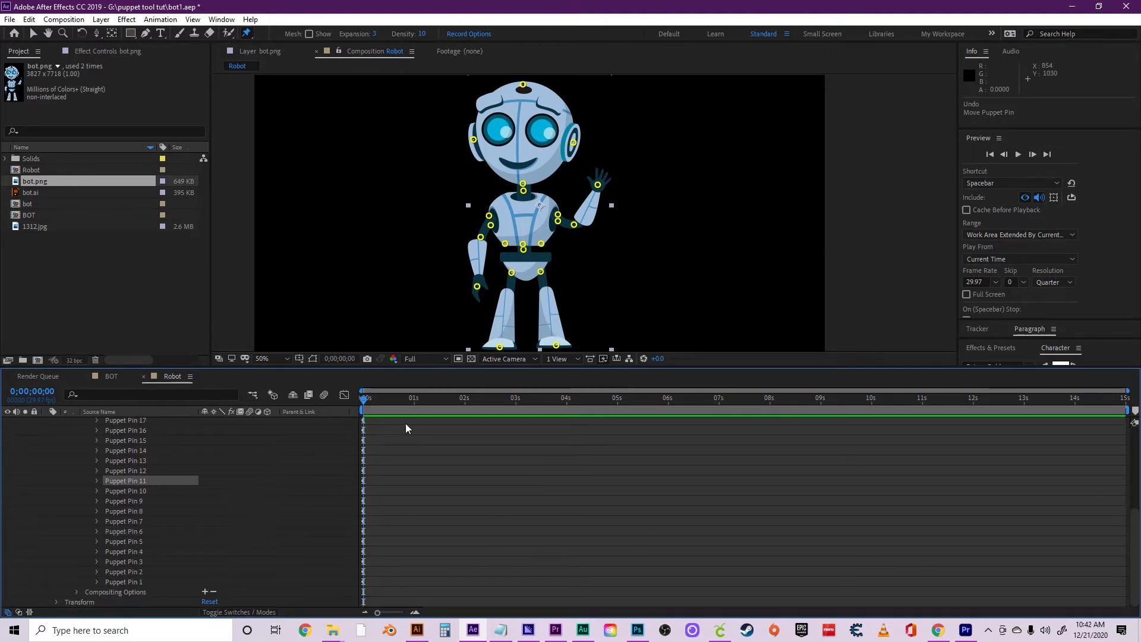
{"action": "left_click", "coordinate": [598, 185]}
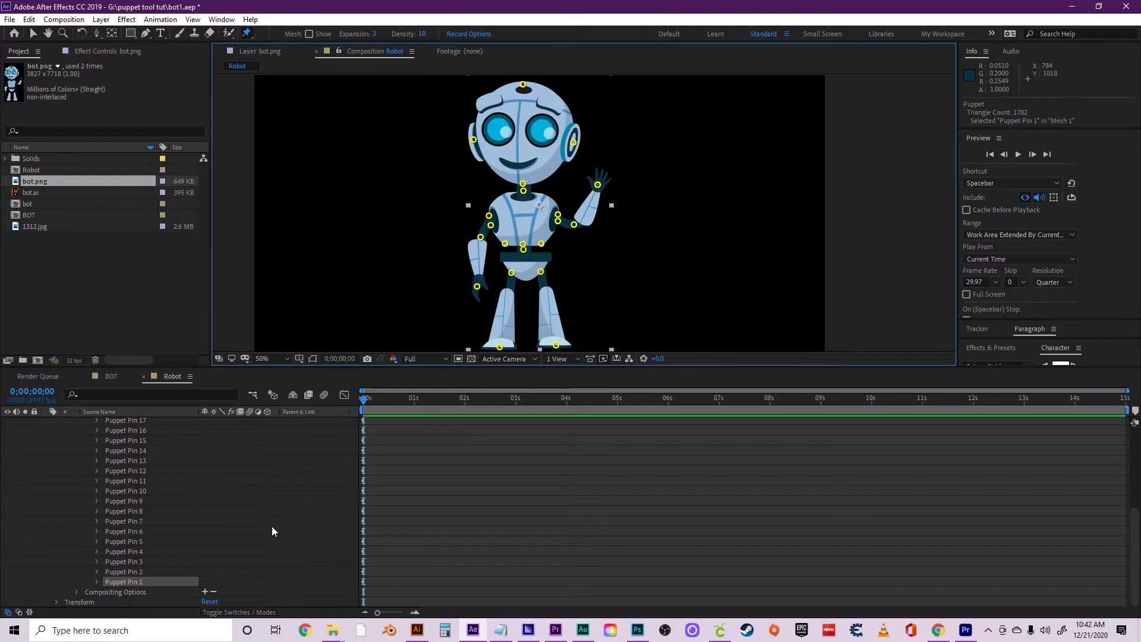
{"action": "left_click", "coordinate": [97, 581]}
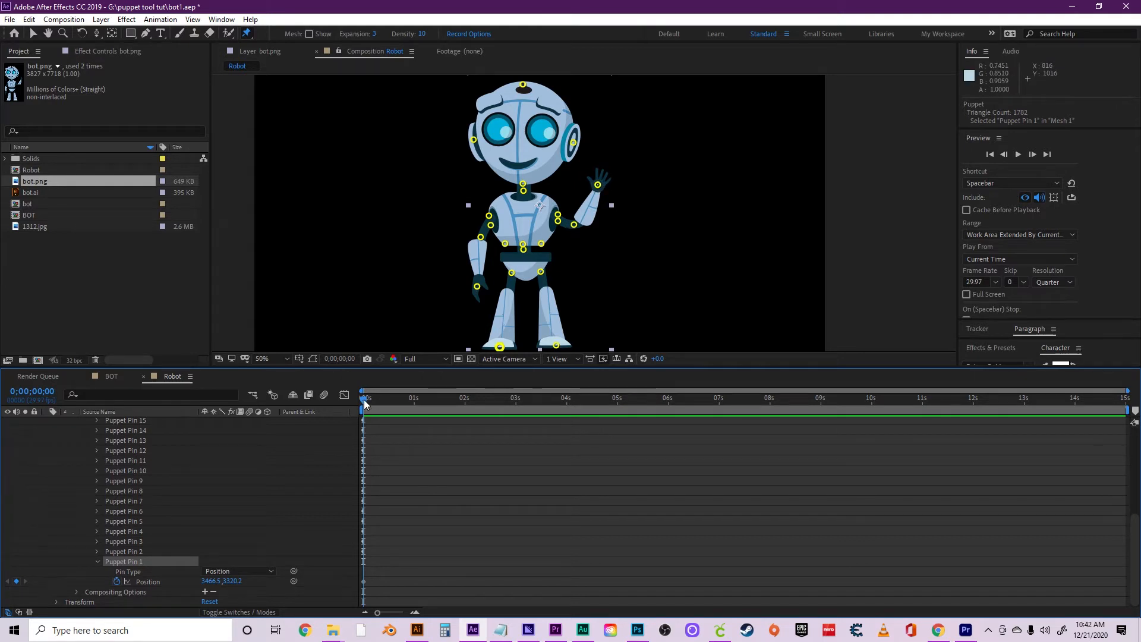
Try moving the raised hand's pin outward at 0;00;00;07, and undo the move after scrubbing through it.
{"action": "left_click_drag", "start_coordinate": [365, 404], "coordinate": [375, 403]}
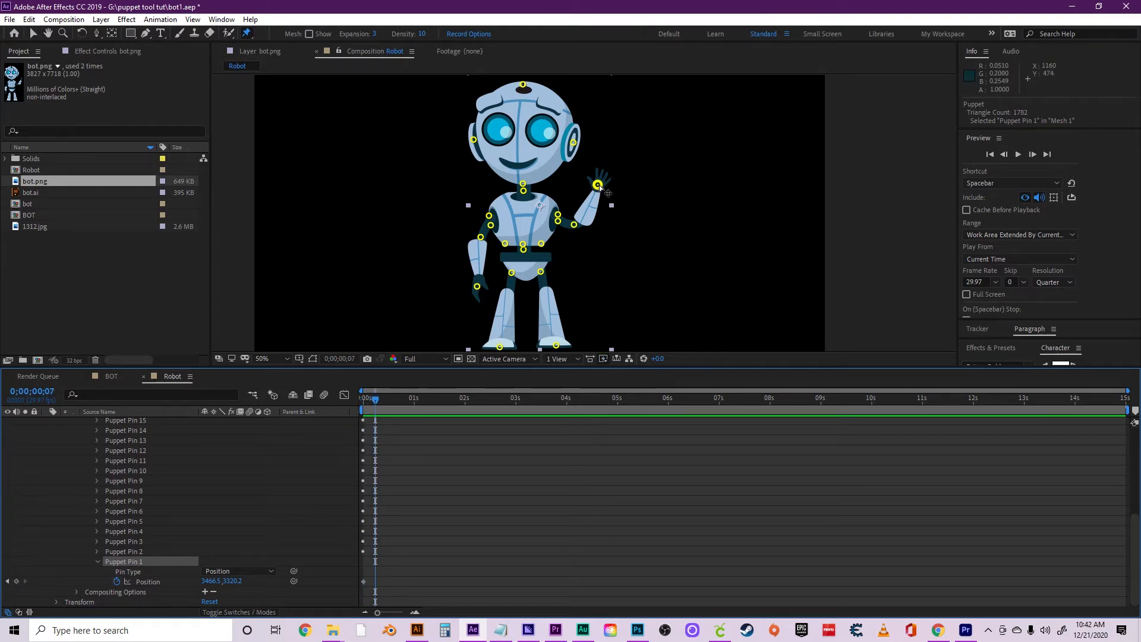
{"action": "left_click_drag", "start_coordinate": [598, 185], "coordinate": [611, 191]}
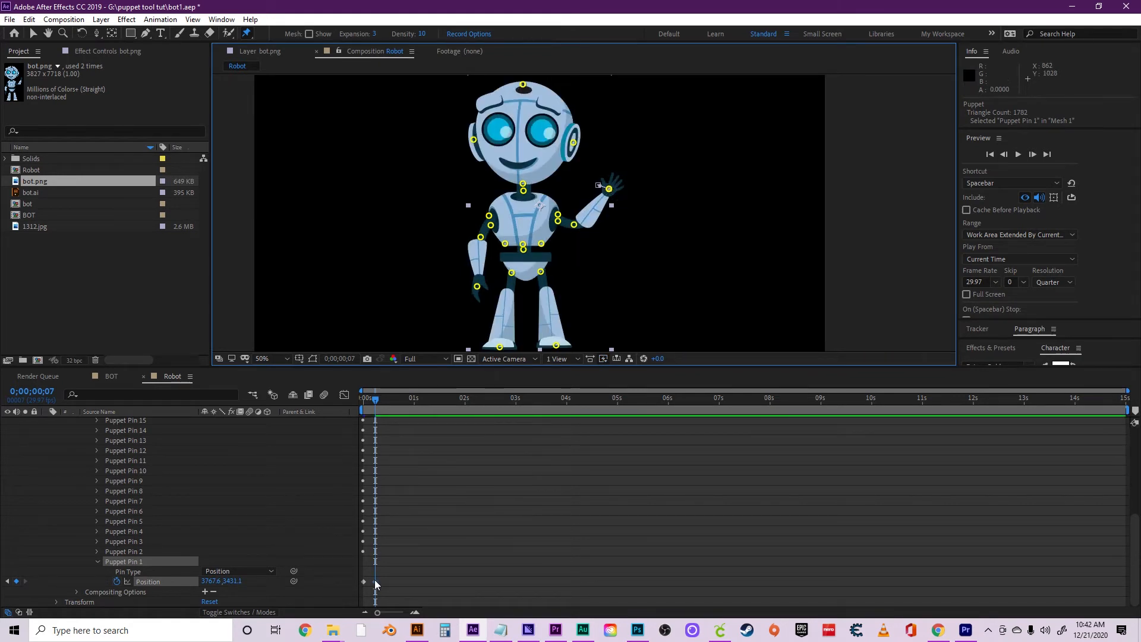
{"action": "left_click_drag", "start_coordinate": [384, 580], "coordinate": [356, 588]}
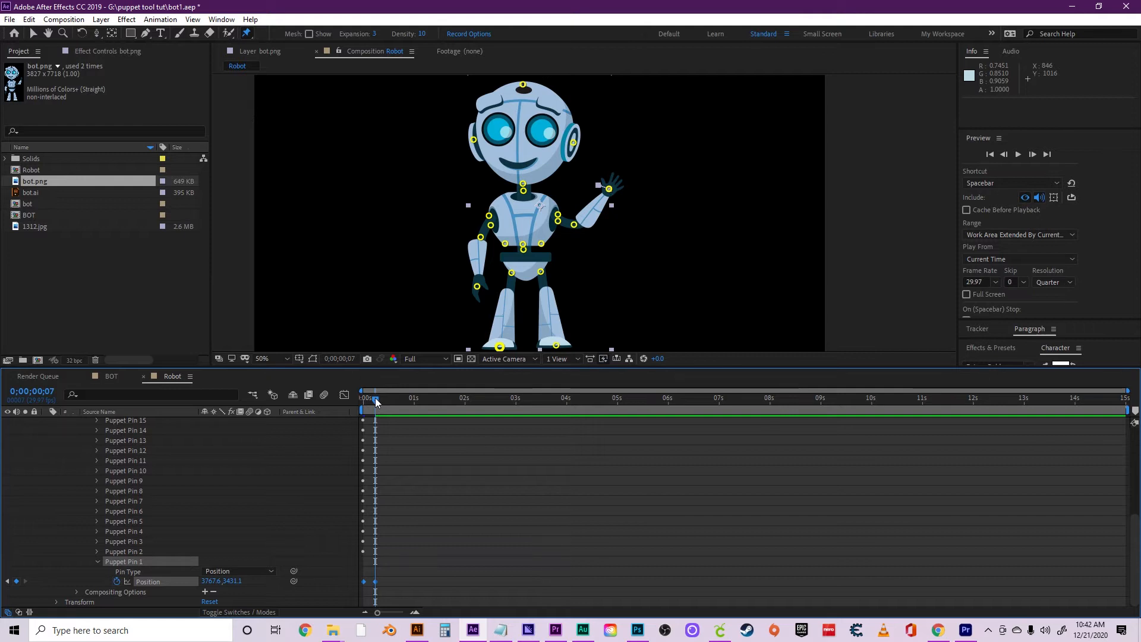
{"action": "left_click_drag", "start_coordinate": [376, 397], "coordinate": [342, 390]}
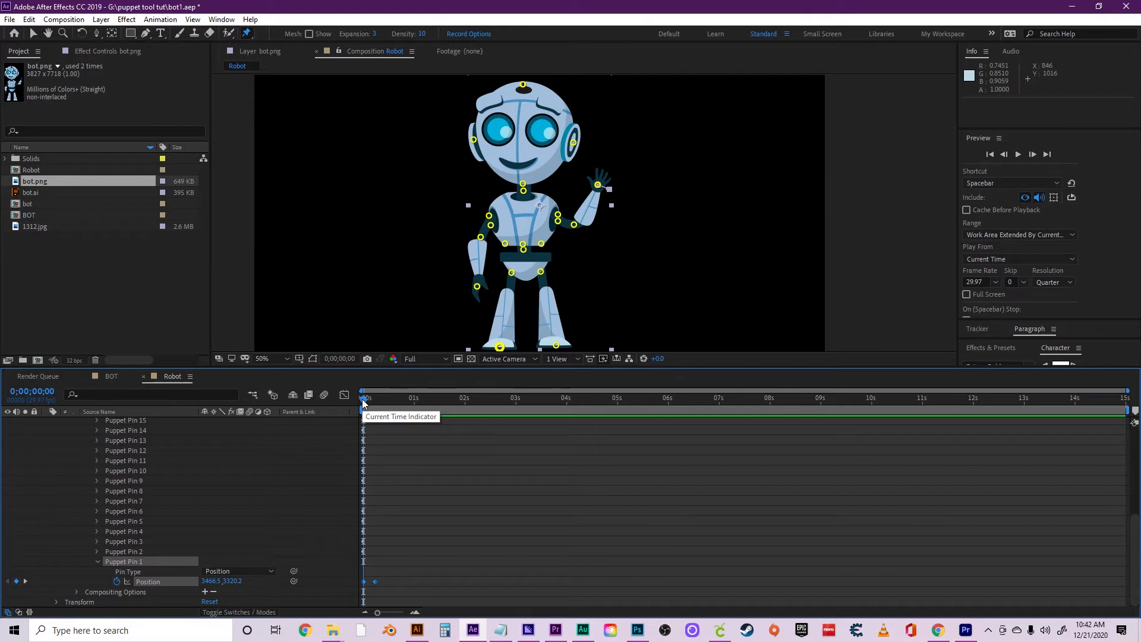
{"action": "left_click", "coordinate": [364, 399]}
{"action": "left_click_drag", "start_coordinate": [365, 398], "coordinate": [375, 402]}
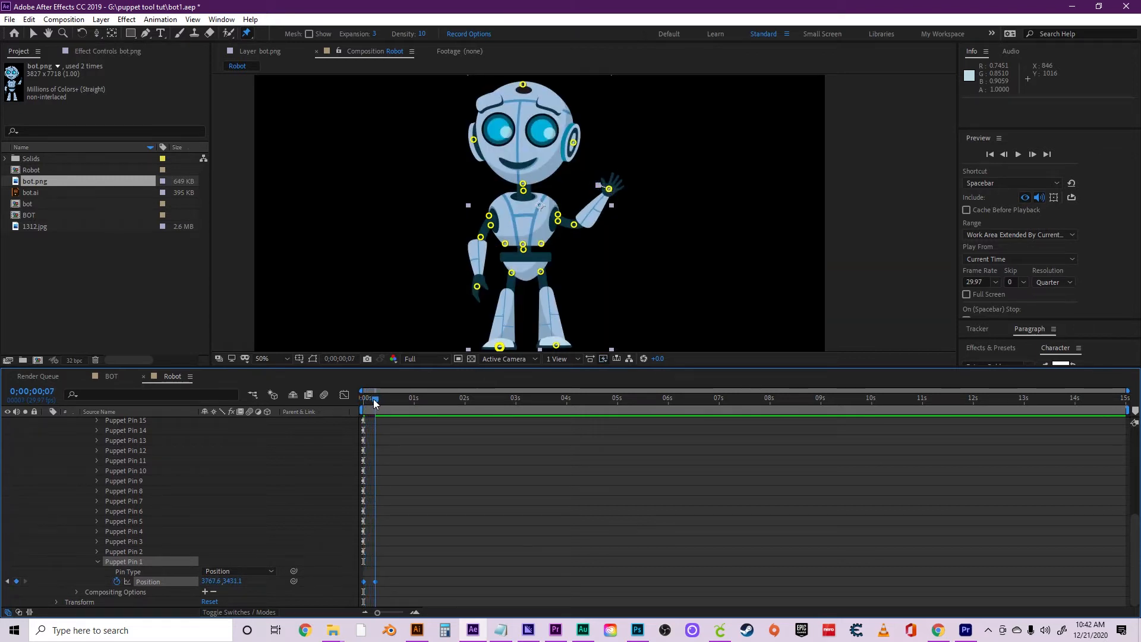
{"action": "key", "text": "ctrl+z"}
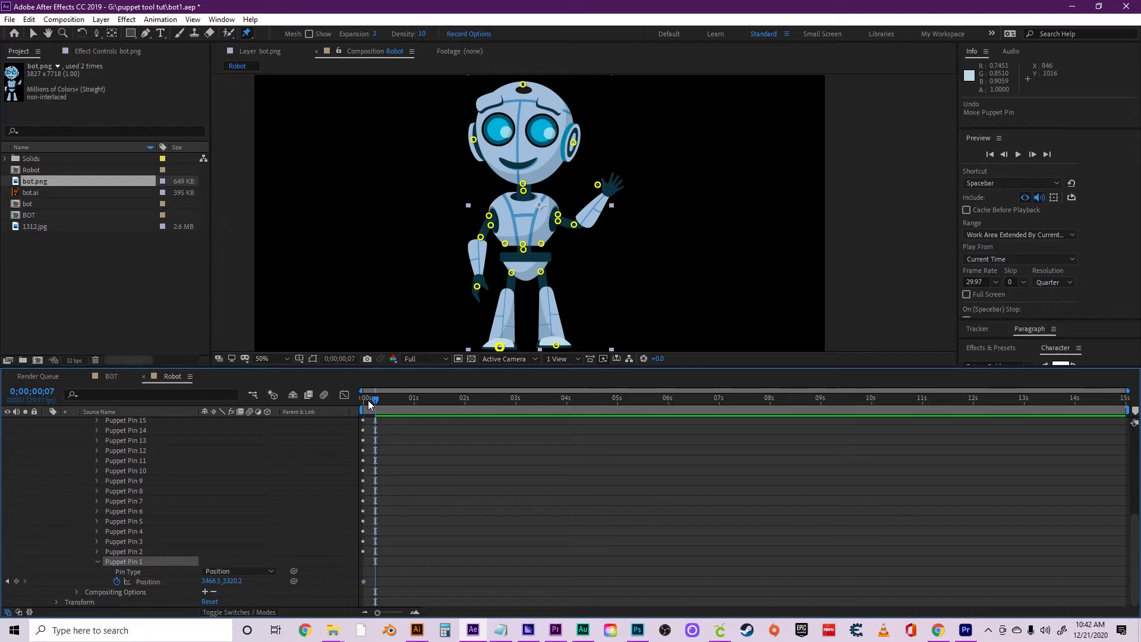
{"action": "left_click_drag", "start_coordinate": [374, 402], "coordinate": [360, 400]}
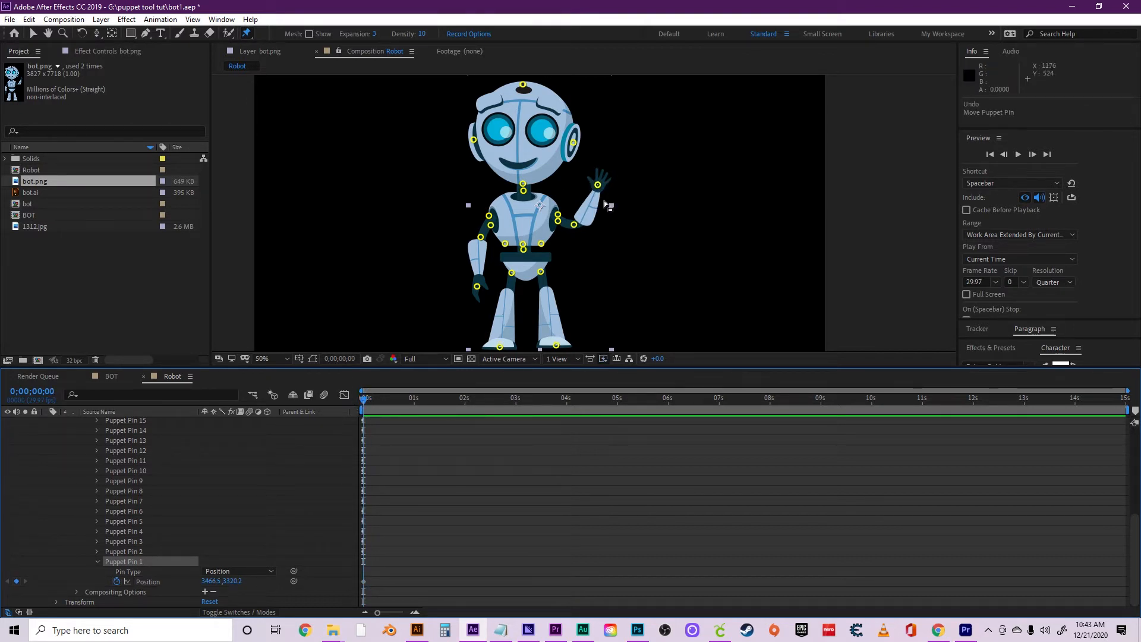
Move the raised hand's pin inward toward the head at the first frame, to about 3062, 3233.
{"action": "key", "text": "period"}
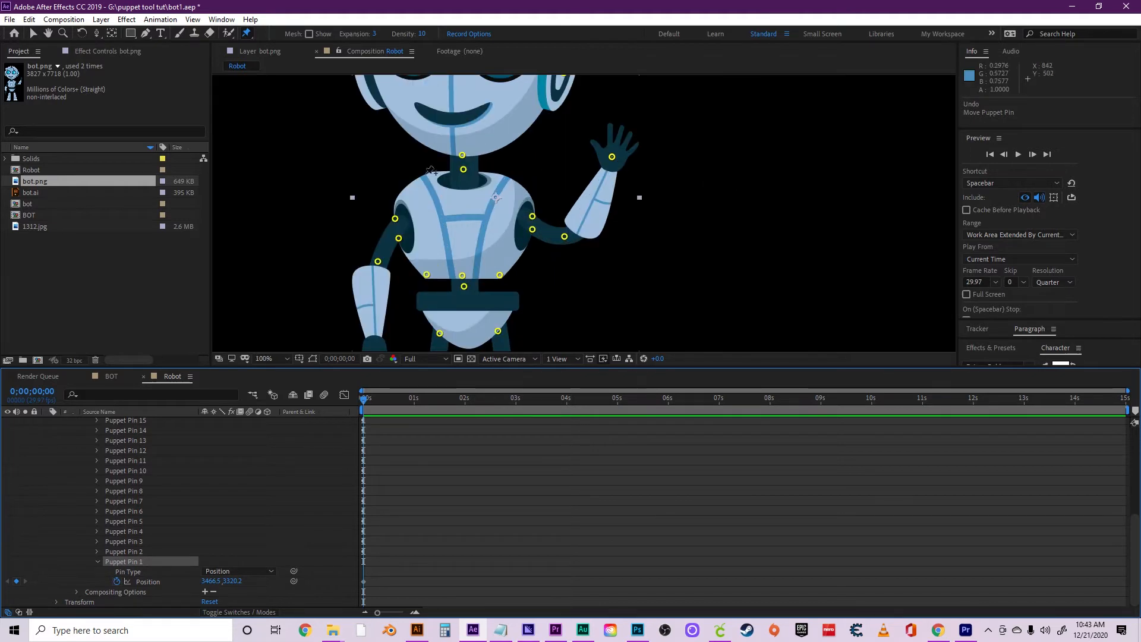
{"action": "left_click", "coordinate": [32, 34]}
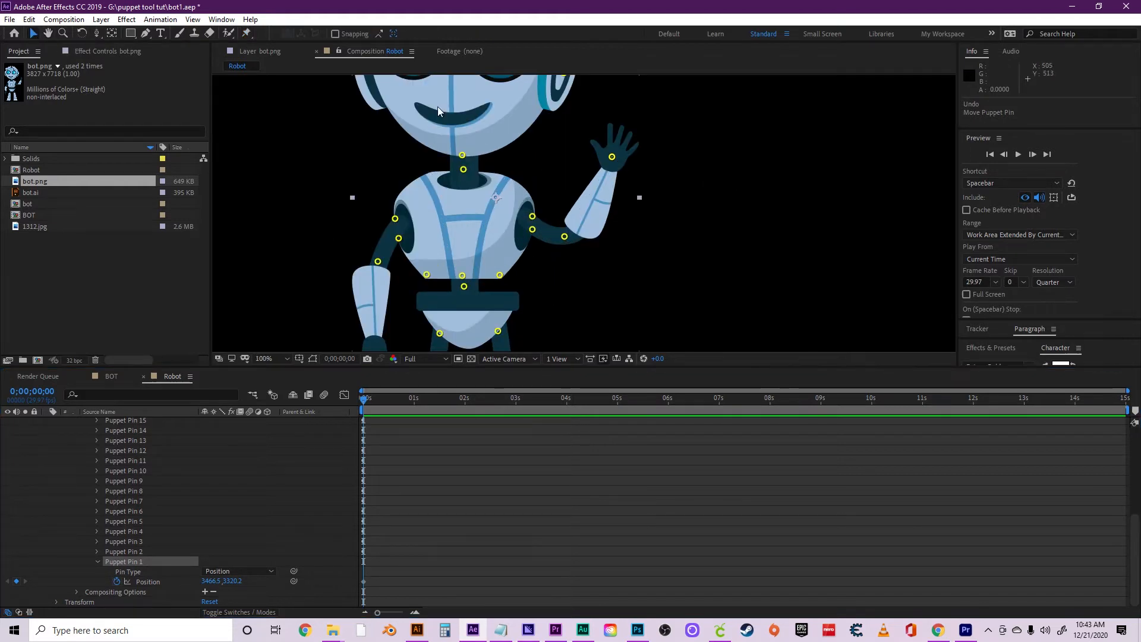
{"action": "left_click", "coordinate": [611, 158]}
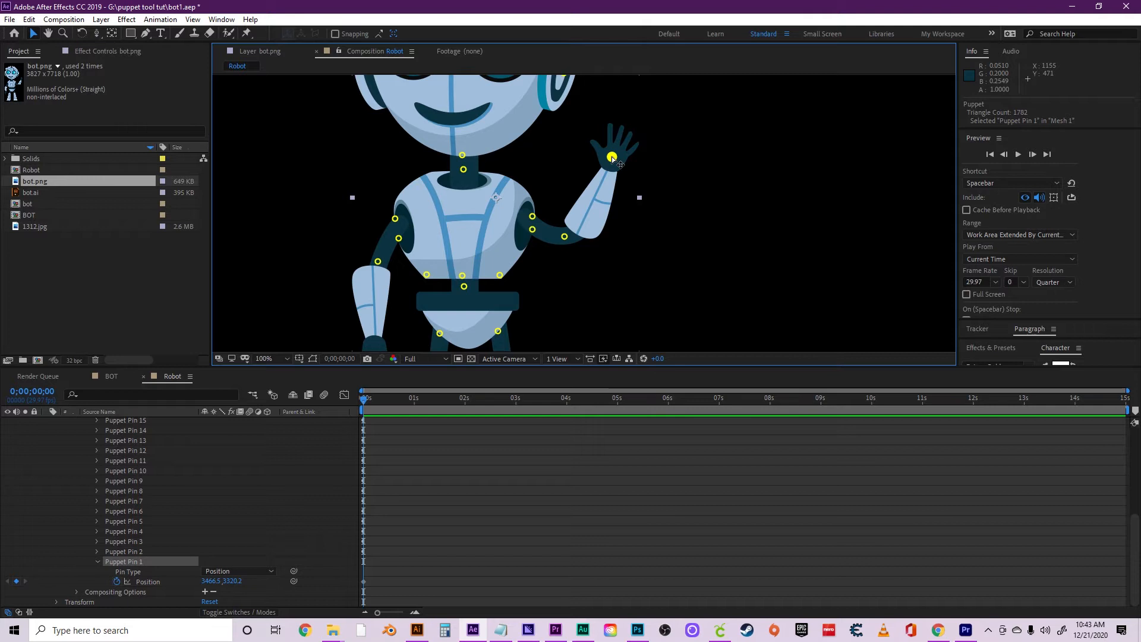
{"action": "left_click_drag", "start_coordinate": [612, 157], "coordinate": [581, 149]}
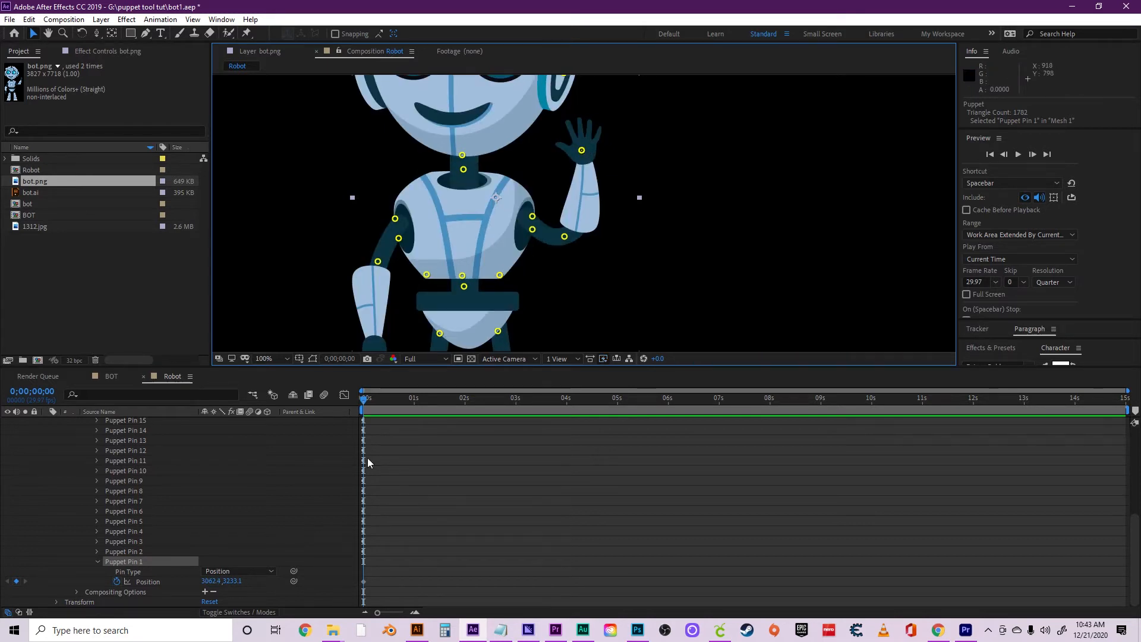
At 0;00;00;08, move the raised hand's pin outward to about 3736, 3494, and scrub through the wave.
{"action": "left_click_drag", "start_coordinate": [363, 401], "coordinate": [377, 398]}
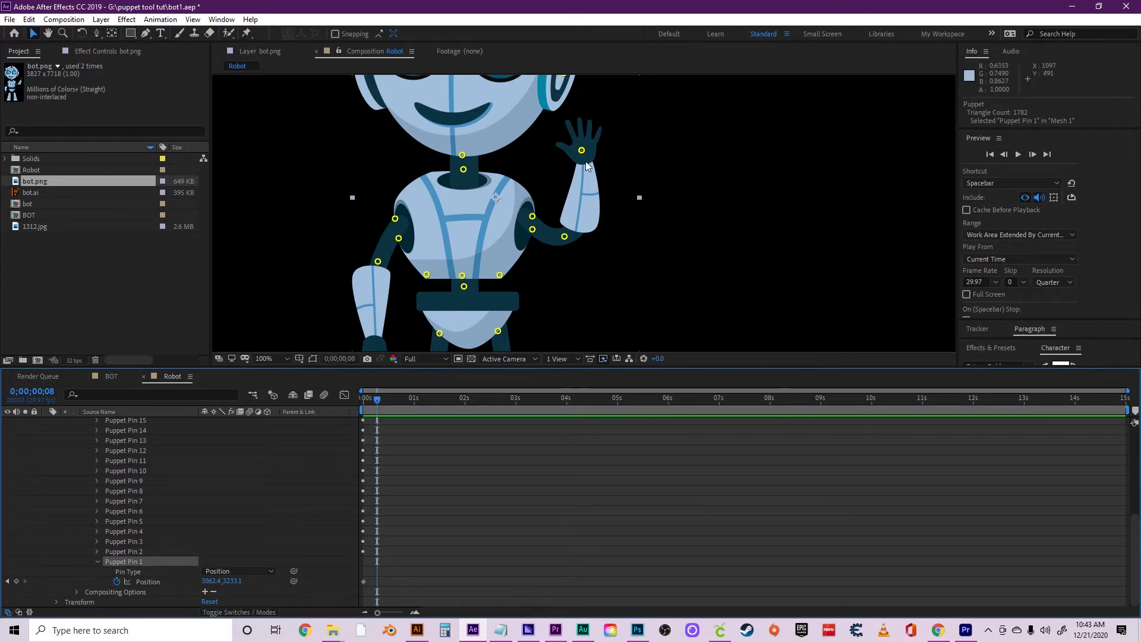
{"action": "left_click_drag", "start_coordinate": [585, 153], "coordinate": [635, 172]}
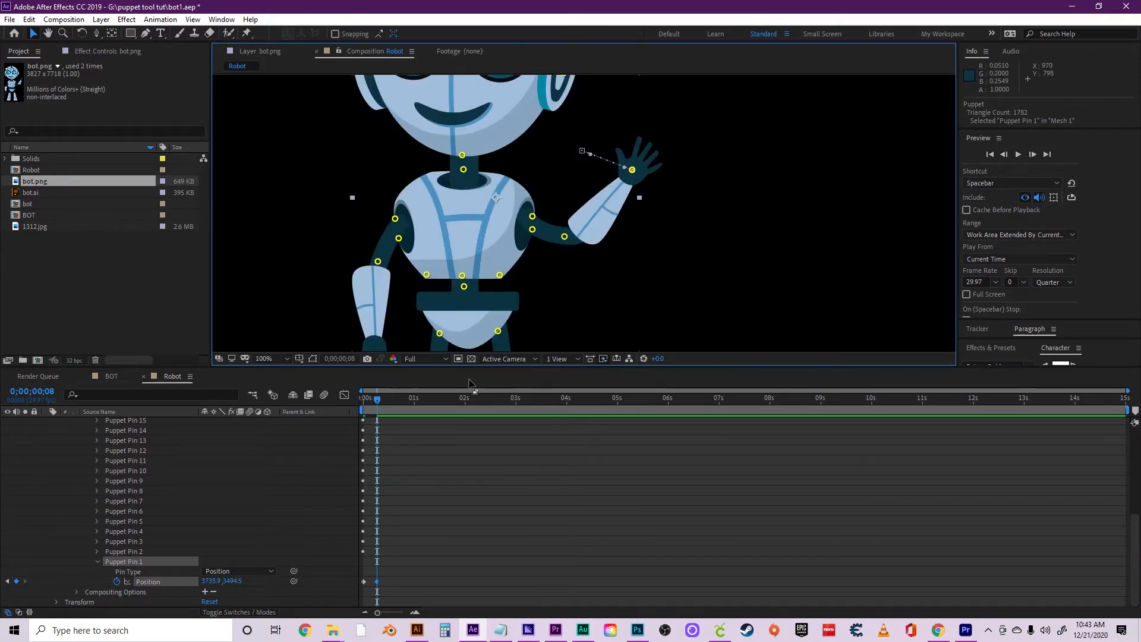
{"action": "left_click_drag", "start_coordinate": [390, 405], "coordinate": [376, 398]}
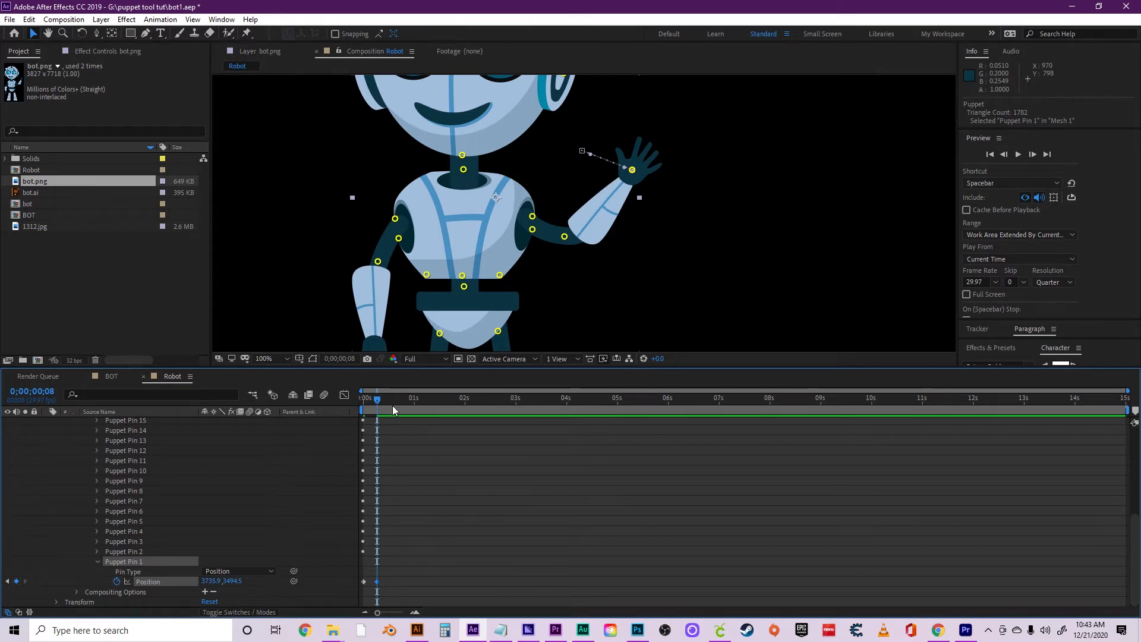
{"action": "left_click_drag", "start_coordinate": [392, 405], "coordinate": [369, 401]}
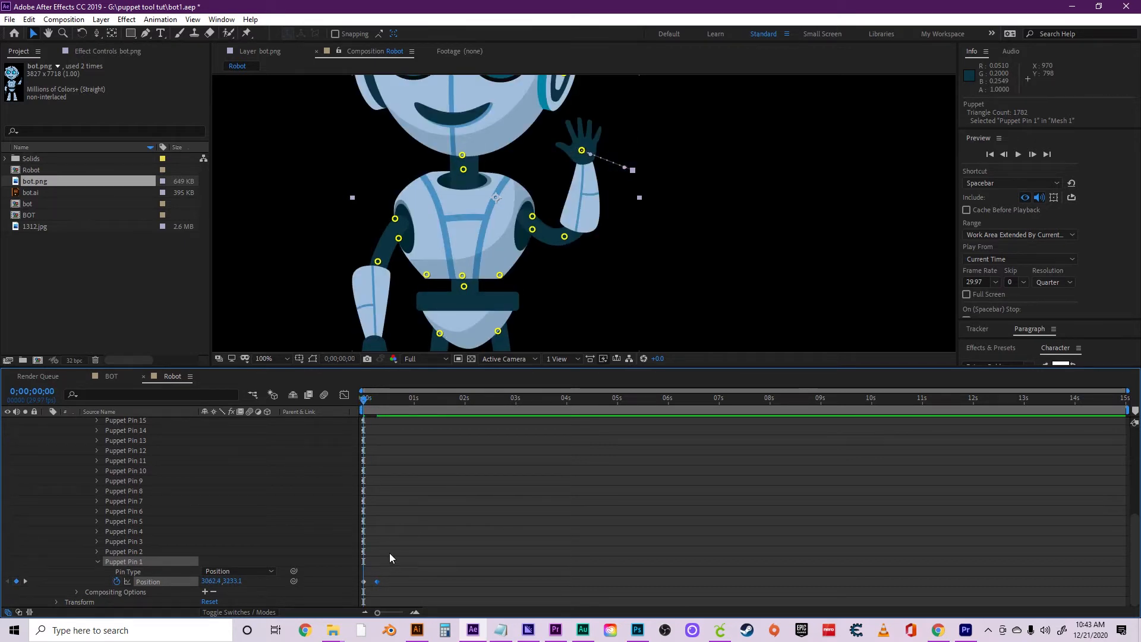
{"action": "left_click_drag", "start_coordinate": [383, 402], "coordinate": [352, 397]}
Copy the hand pin's two Position keyframes and paste them at 0;00;00;16 to repeat the wave.
{"action": "left_click_drag", "start_coordinate": [385, 577], "coordinate": [358, 591]}
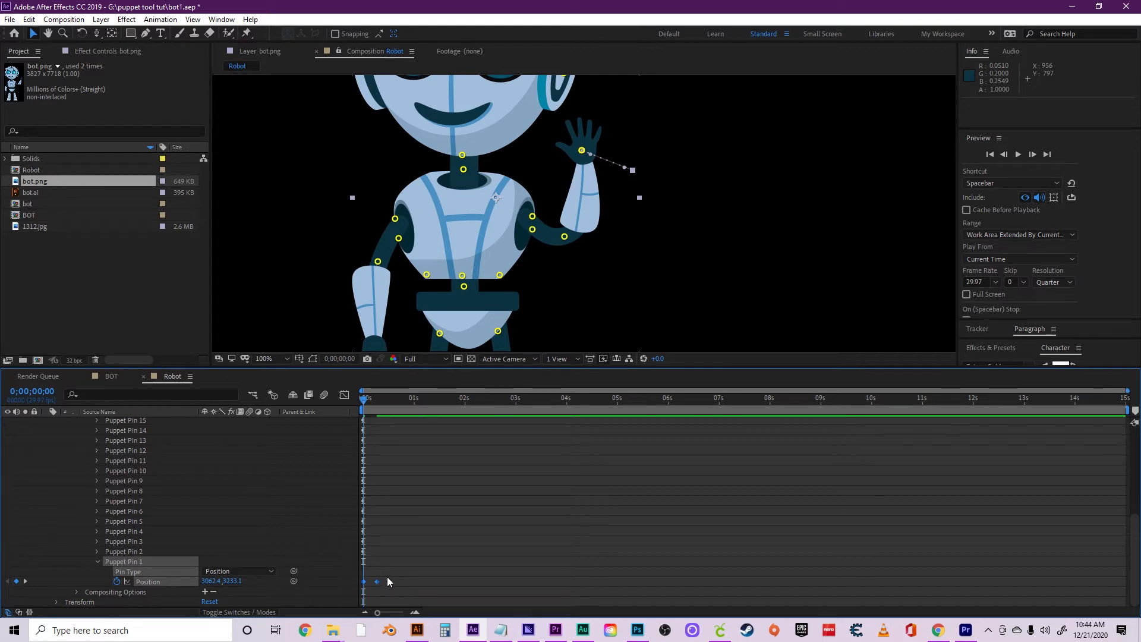
{"action": "key", "text": "ctrl+c"}
{"action": "left_click_drag", "start_coordinate": [376, 400], "coordinate": [391, 400]}
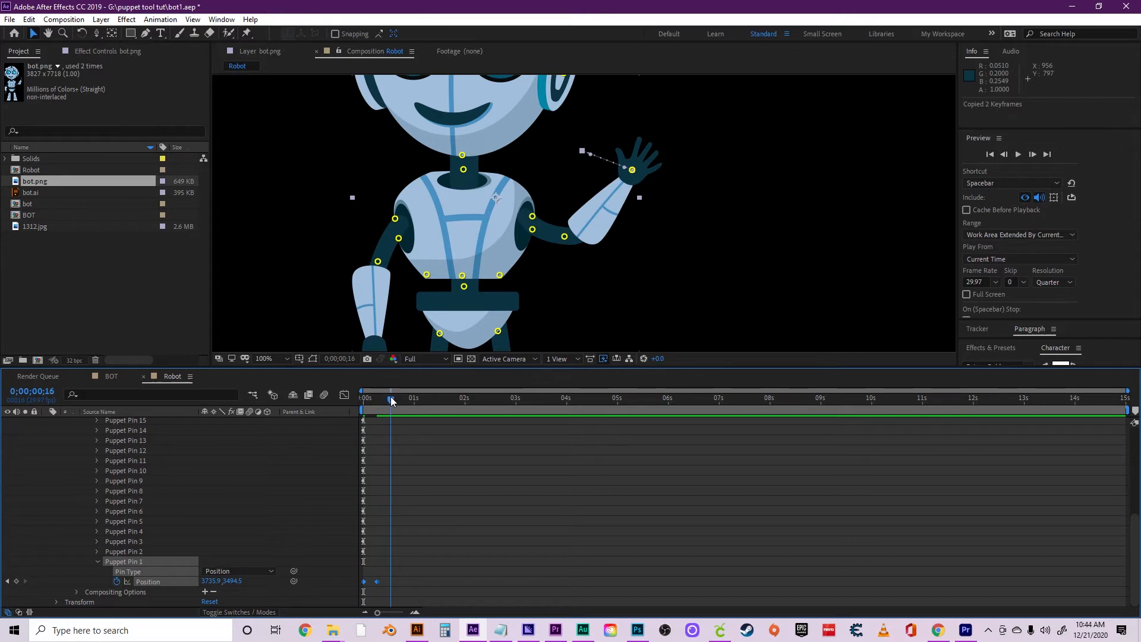
{"action": "key", "text": "ctrl+v"}
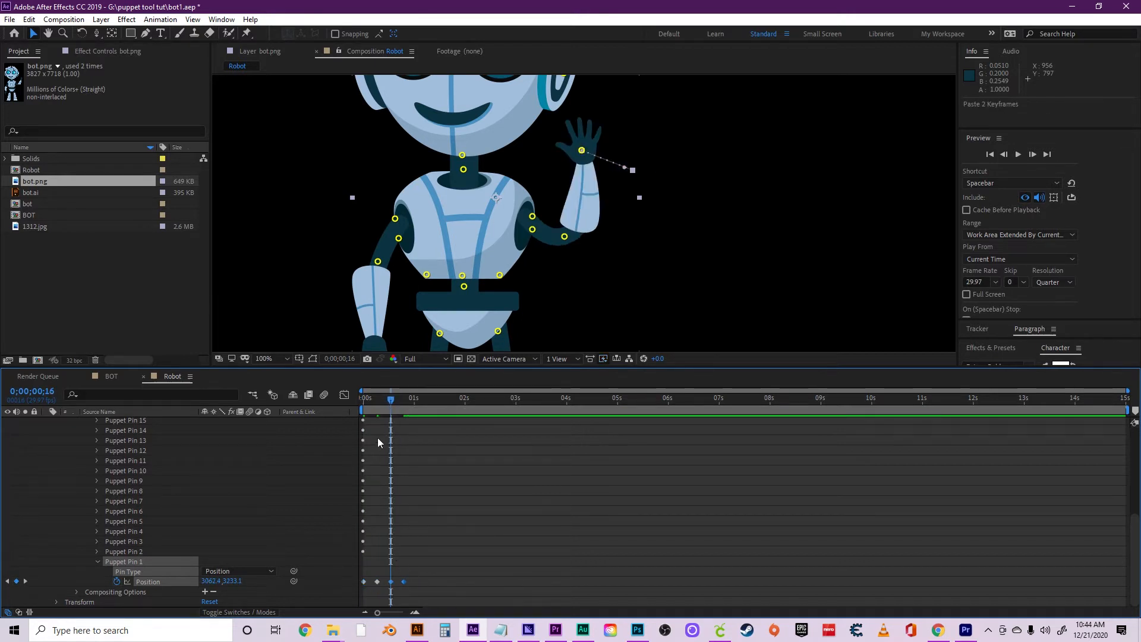
{"action": "mouse_move", "coordinate": [390, 402]}
{"action": "left_mouse_down"}
{"action": "mouse_move", "coordinate": [356, 395]}
{"action": "mouse_move", "coordinate": [404, 402]}
{"action": "left_mouse_up"}
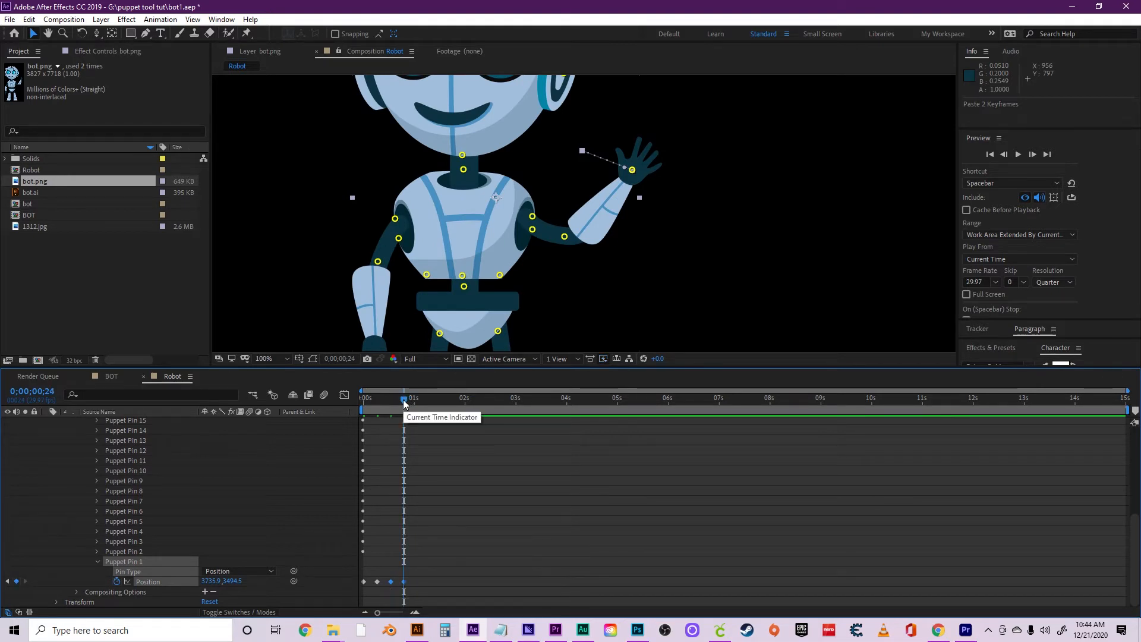
Duplicate the hand pin's four Position keyframes at 0;00;01;01, and the resulting eight at 0;00;02;02.
{"action": "left_click_drag", "start_coordinate": [414, 579], "coordinate": [359, 585]}
{"action": "key", "text": "ctrl+c"}
{"action": "left_click_drag", "start_coordinate": [416, 400], "coordinate": [415, 398]}
{"action": "key", "text": "ctrl+v"}
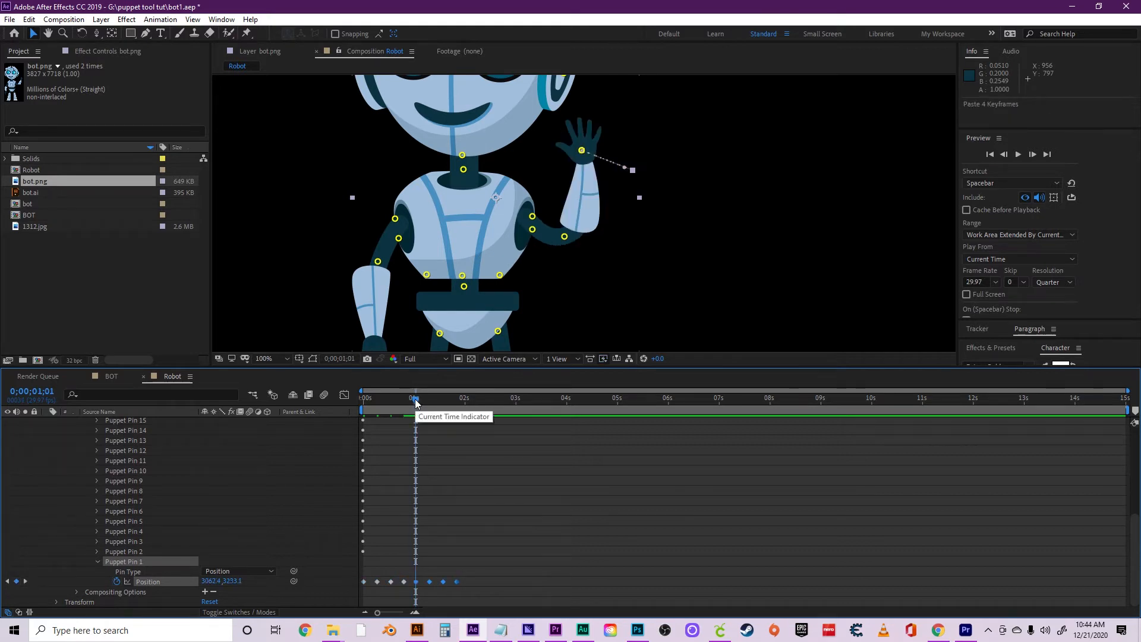
{"action": "left_click_drag", "start_coordinate": [449, 584], "coordinate": [361, 590]}
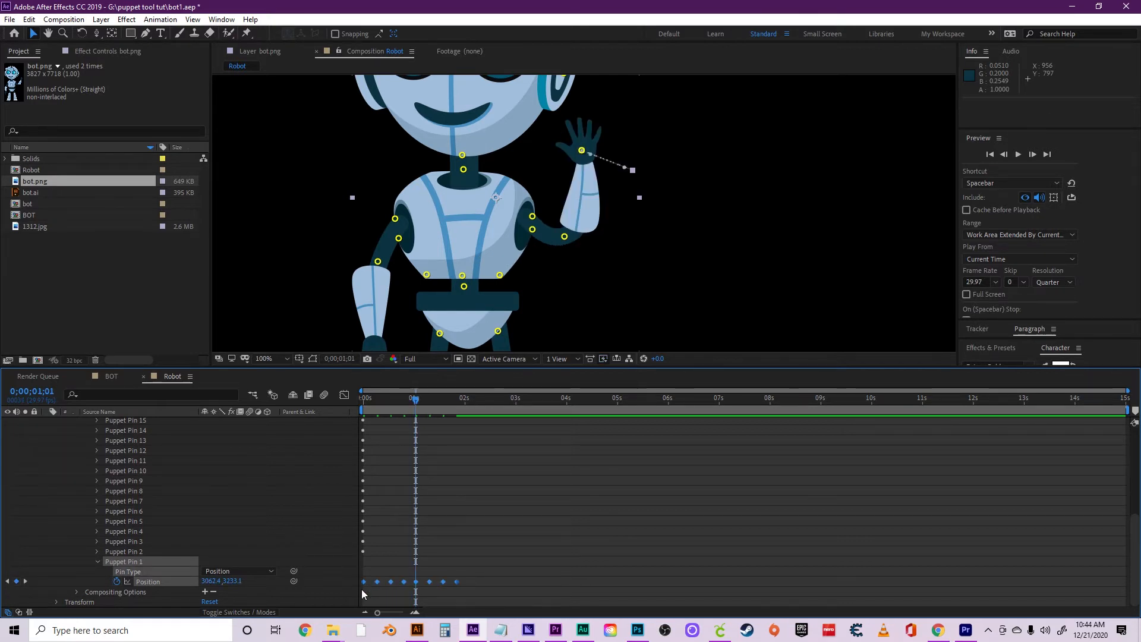
{"action": "key", "text": "ctrl+c"}
{"action": "left_click_drag", "start_coordinate": [462, 401], "coordinate": [469, 401]}
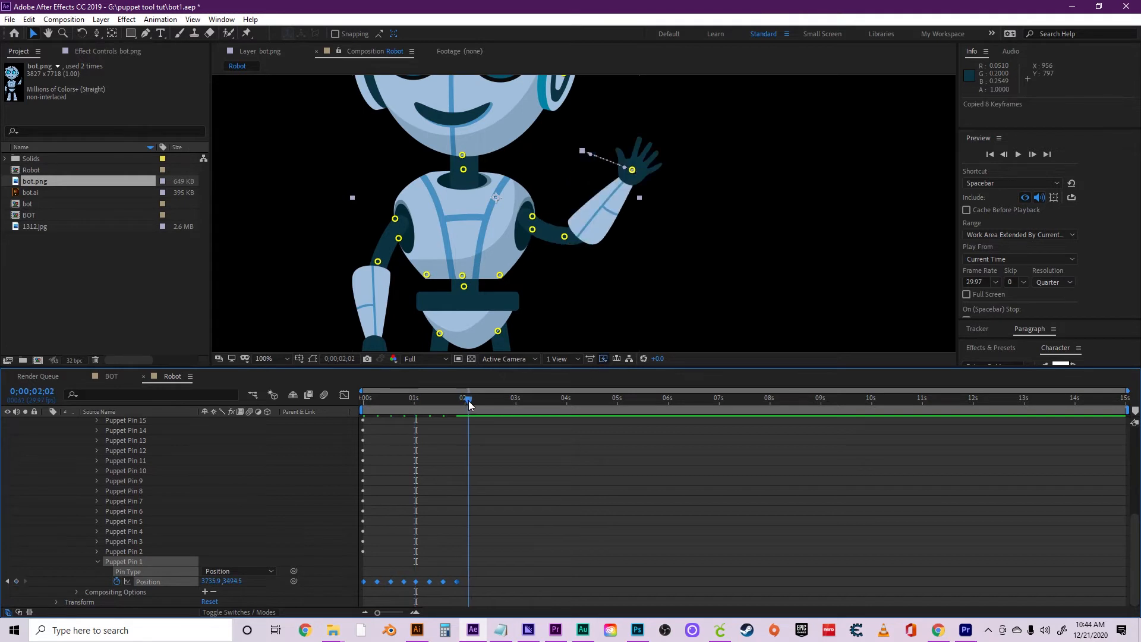
{"action": "key", "text": "ctrl+v"}
Duplicate the hand pin's sixteen Position keyframes at 0;00;04;04, and the resulting thirty-two at 0;00;08;08, extending the wave to the composition's end.
{"action": "left_click_drag", "start_coordinate": [573, 582], "coordinate": [358, 587]}
{"action": "key", "text": "ctrl+c"}
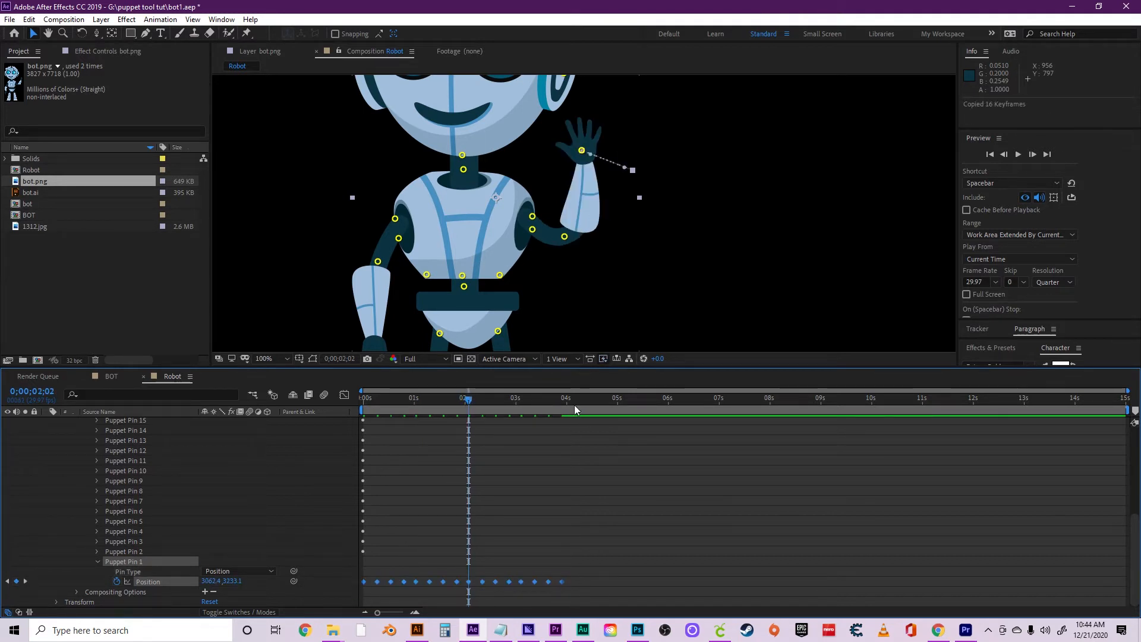
{"action": "left_click_drag", "start_coordinate": [574, 405], "coordinate": [574, 404]}
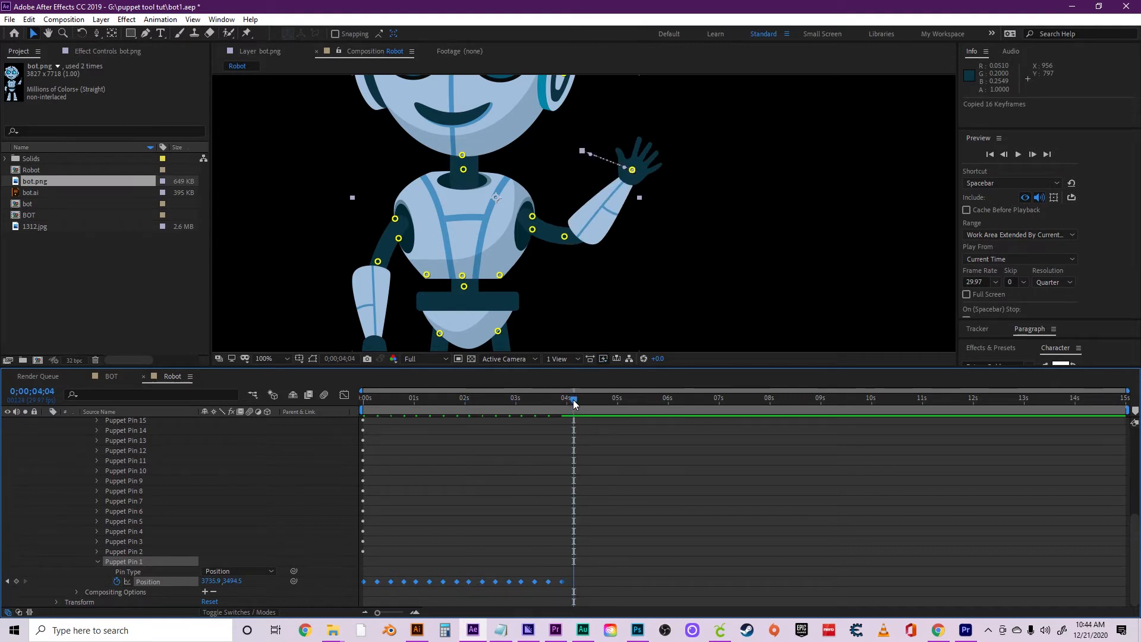
{"action": "key", "text": "ctrl+v"}
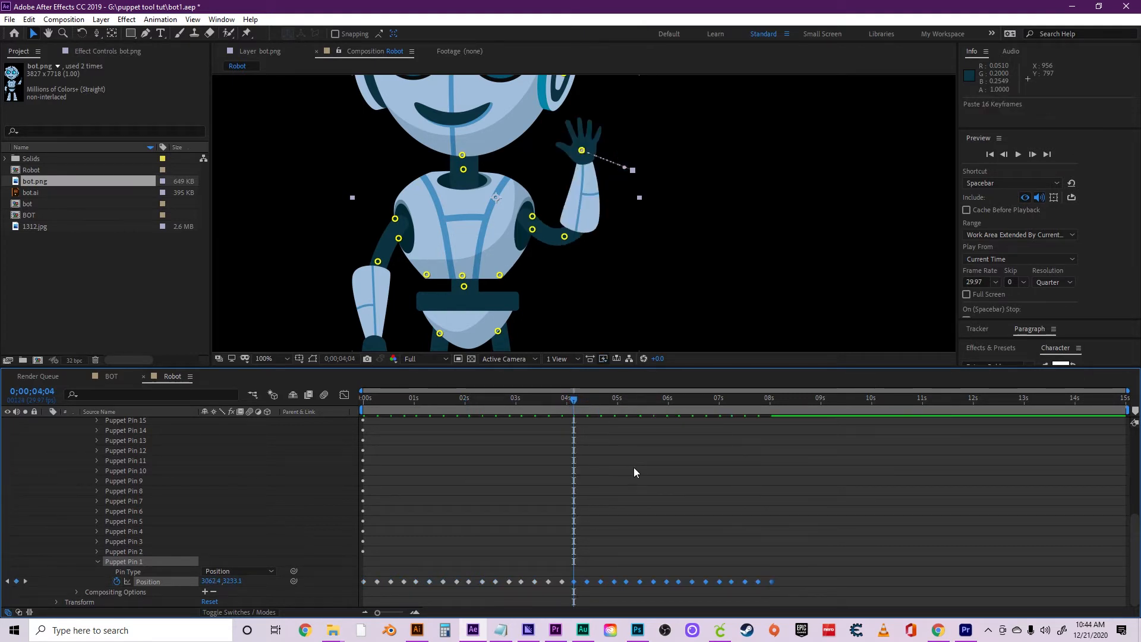
{"action": "left_click_drag", "start_coordinate": [791, 588], "coordinate": [359, 583]}
{"action": "key", "text": "ctrl+c"}
{"action": "left_click_drag", "start_coordinate": [767, 397], "coordinate": [784, 397]}
{"action": "key", "text": "ctrl+v"}
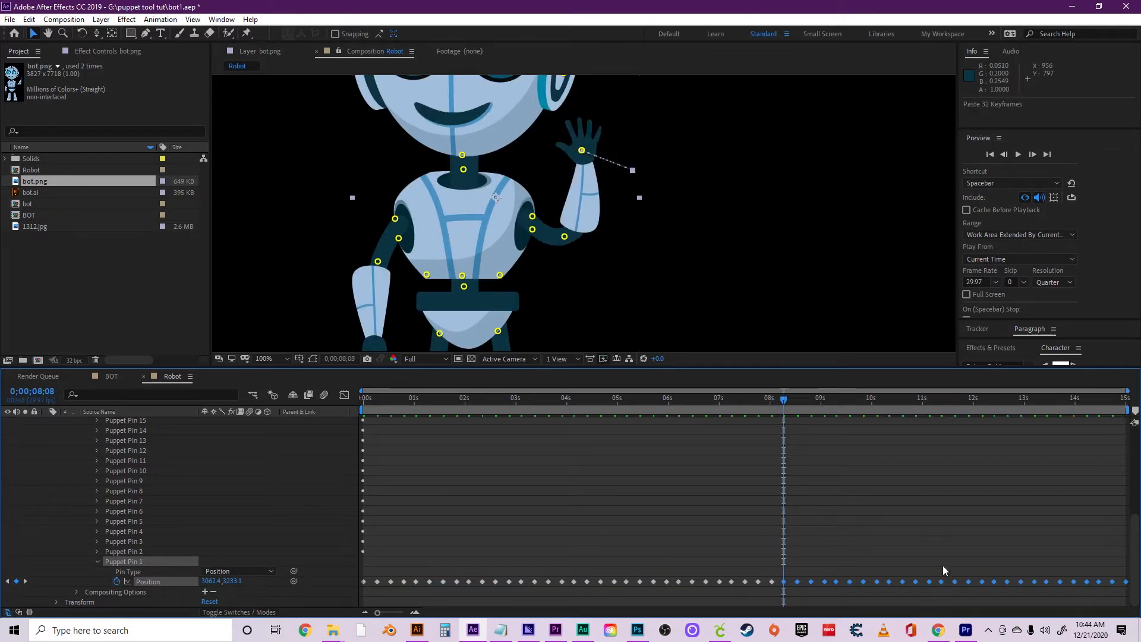
Preview the repeated hand wave from the start of the composition with the whole robot in view.
{"action": "left_click_drag", "start_coordinate": [749, 397], "coordinate": [341, 391]}
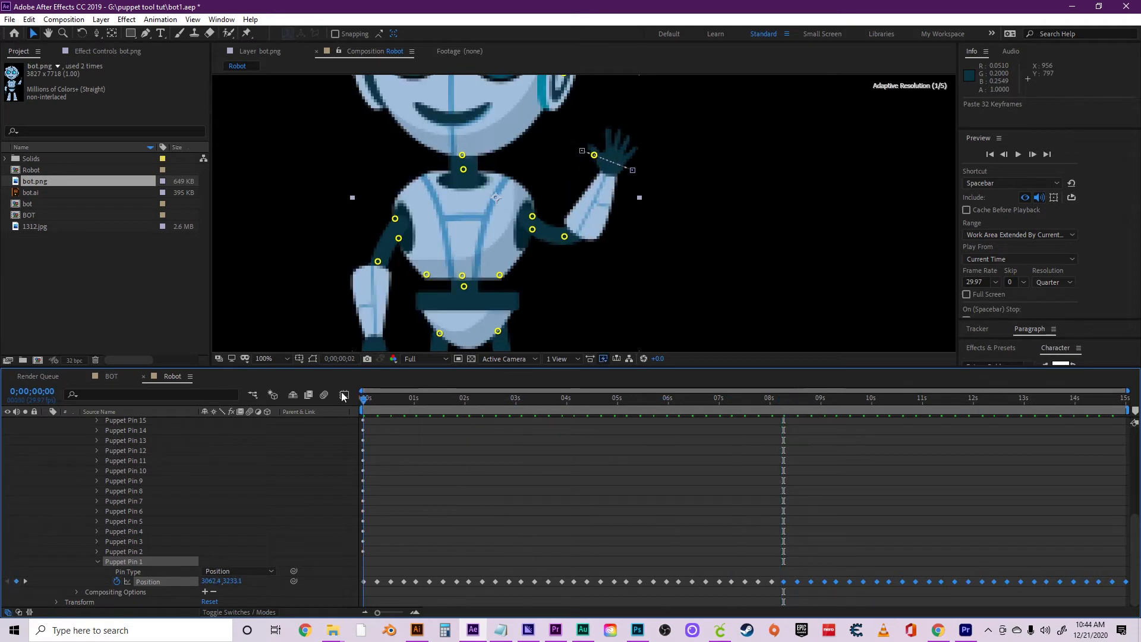
{"action": "scroll", "coordinate": [585, 202], "scroll_direction": "down", "scroll_amount": 2}
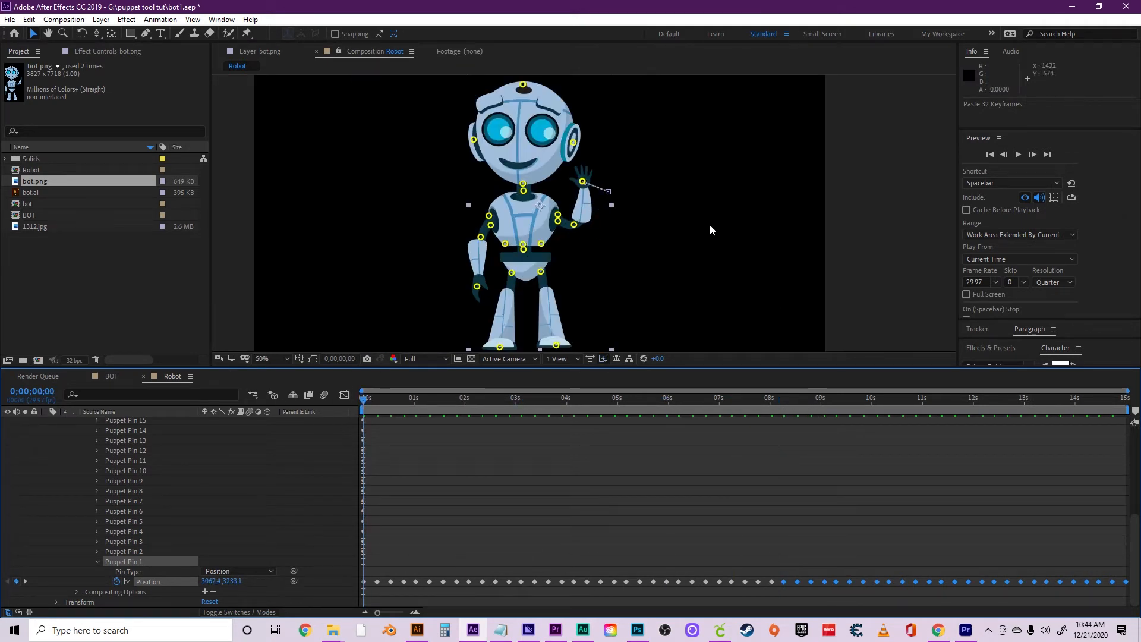
{"action": "left_click", "coordinate": [851, 223]}
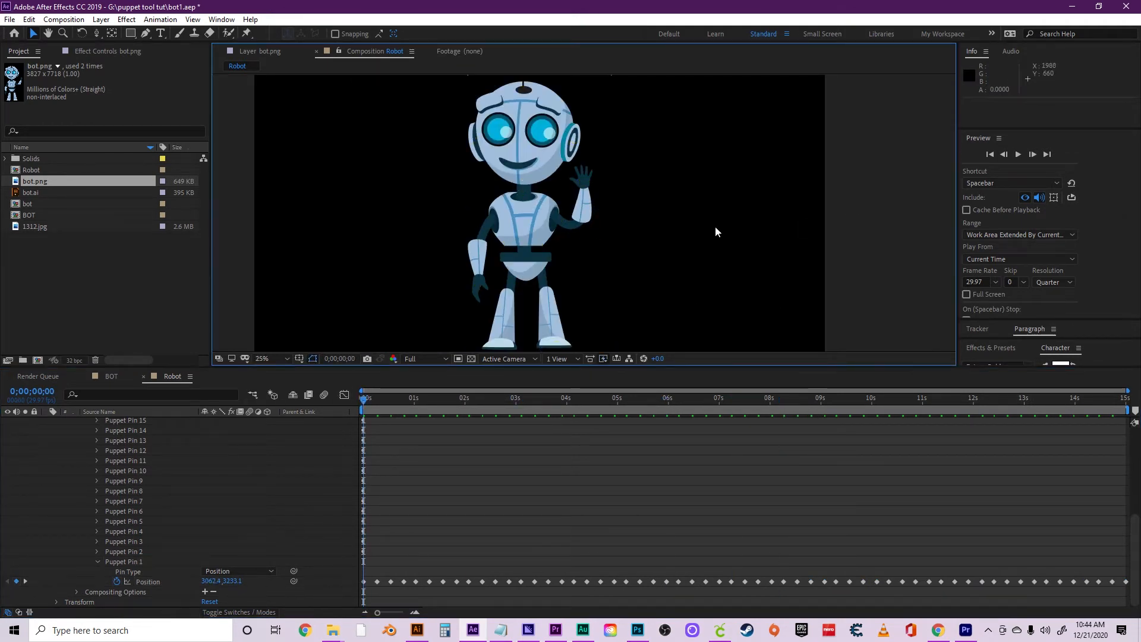
{"action": "scroll", "coordinate": [716, 227], "scroll_direction": "down", "scroll_amount": 2}
{"action": "key", "text": "space"}
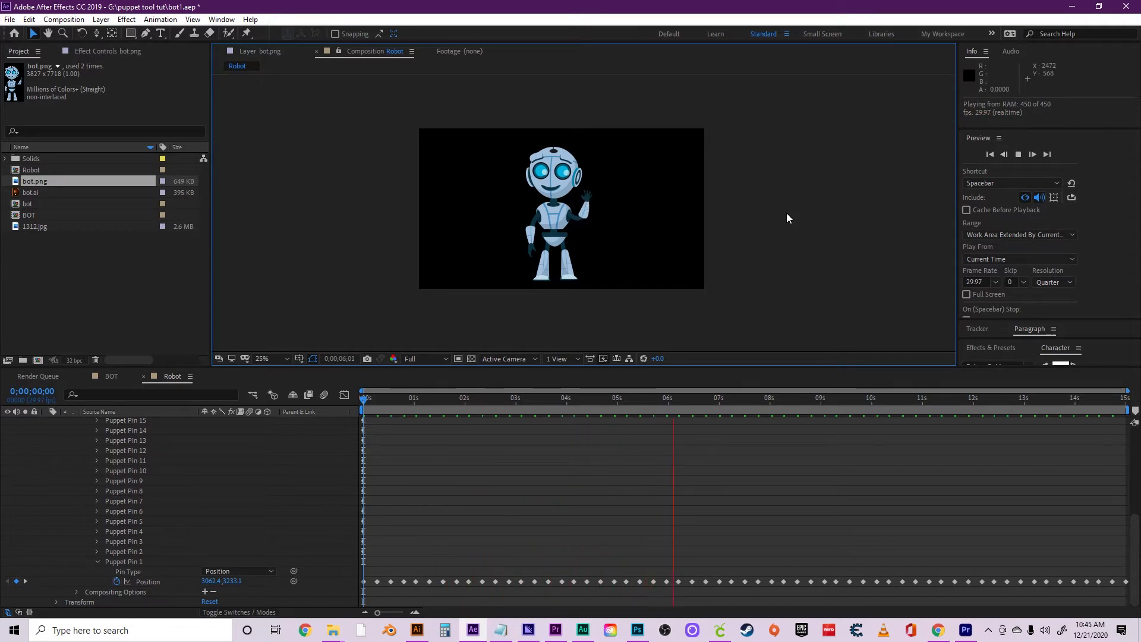
{"action": "key", "text": "space"}
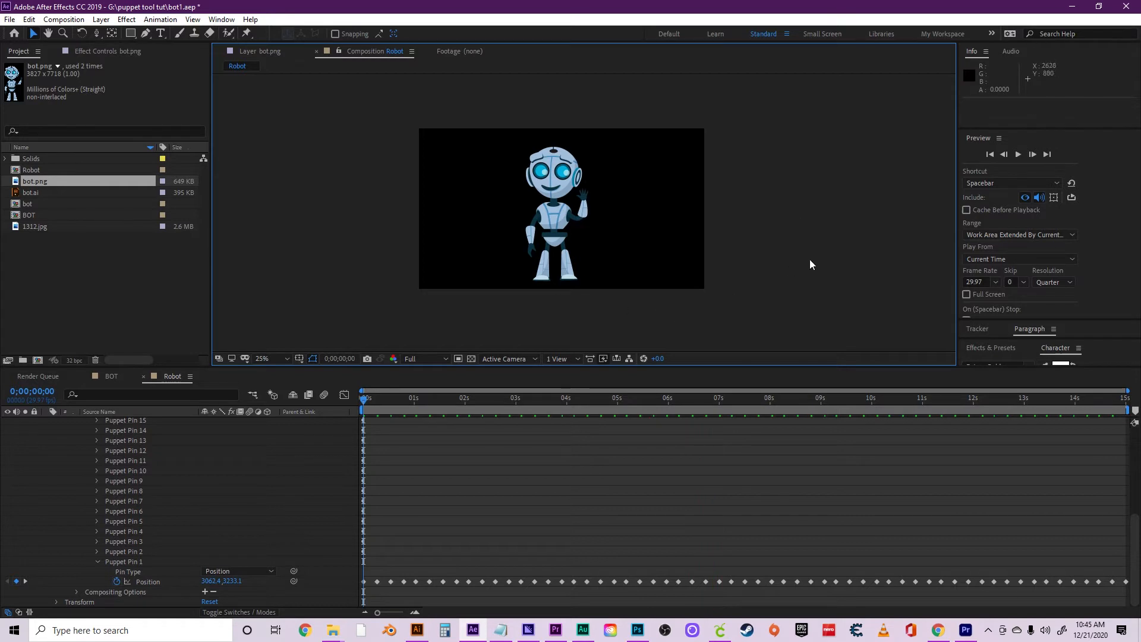
At 0;00;00;00, select the lower waist pin and both hip pins together and shift them slightly left, putting the waist pin at about 1382.6, 5031.7.
{"action": "key", "text": "period"}
{"action": "mouse_move", "coordinate": [364, 401]}
{"action": "left_mouse_down"}
{"action": "mouse_move", "coordinate": [409, 403]}
{"action": "mouse_move", "coordinate": [355, 403]}
{"action": "left_mouse_up"}
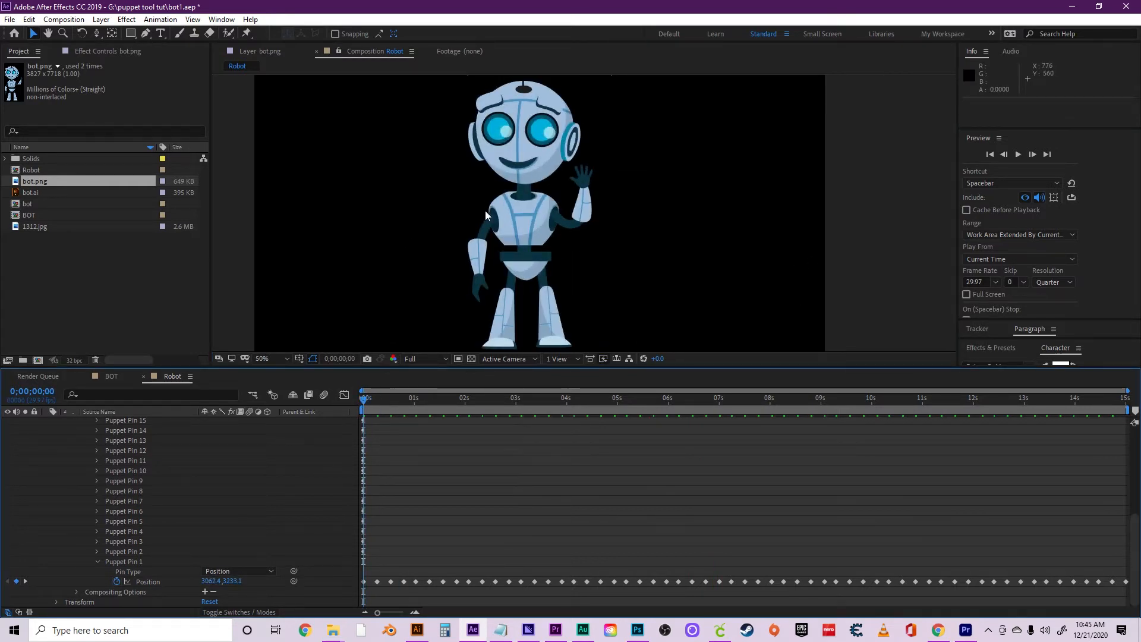
{"action": "key", "text": "comma"}
{"action": "key", "text": "v"}
{"action": "key", "text": "period"}
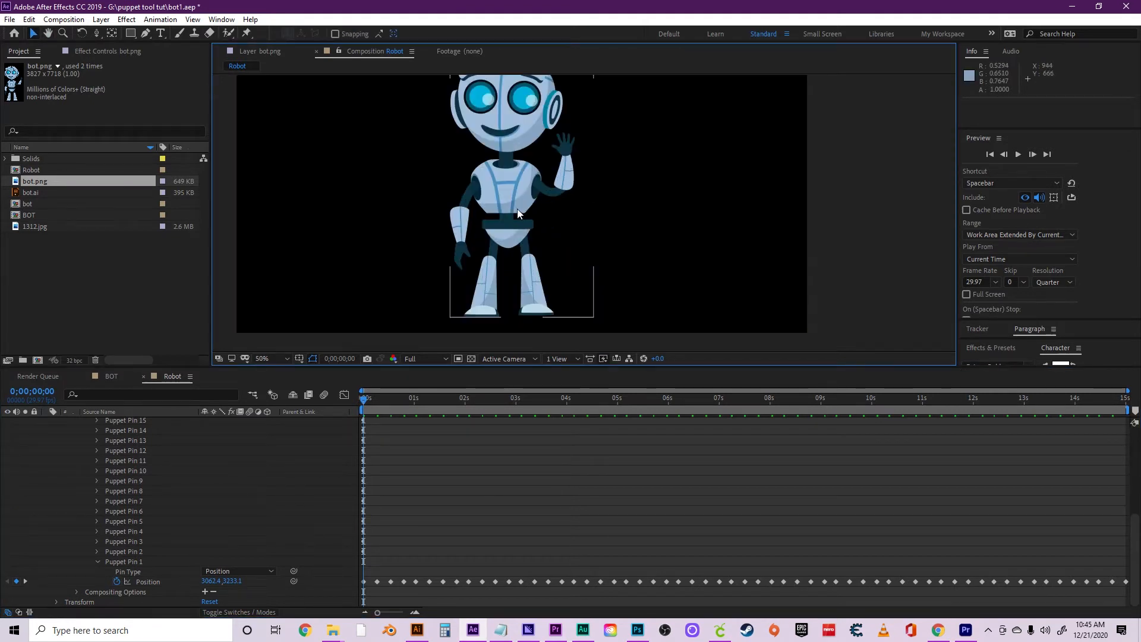
{"action": "left_click", "coordinate": [517, 207]}
{"action": "left_click", "coordinate": [137, 553]}
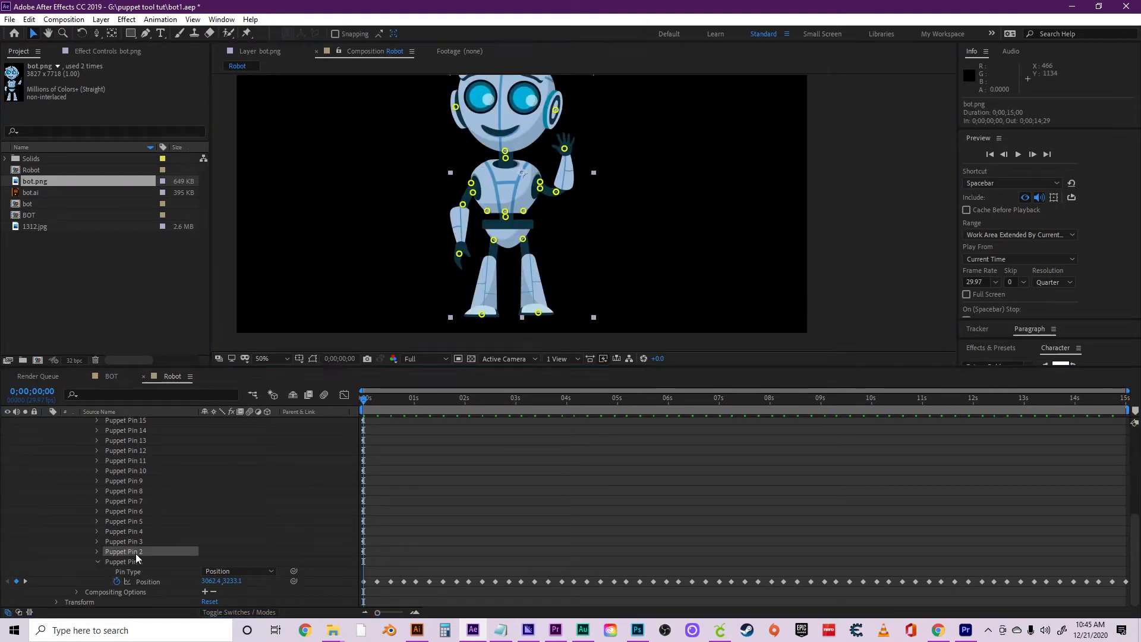
{"action": "left_click", "coordinate": [506, 217]}
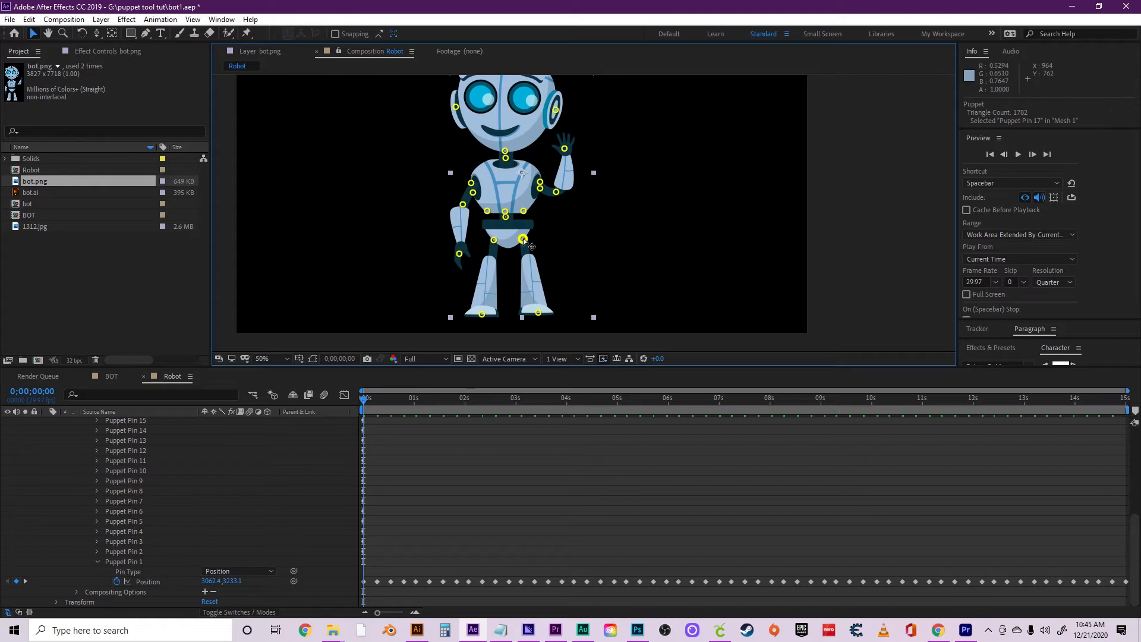
{"action": "left_click_drag", "start_coordinate": [523, 240], "coordinate": [519, 240]}
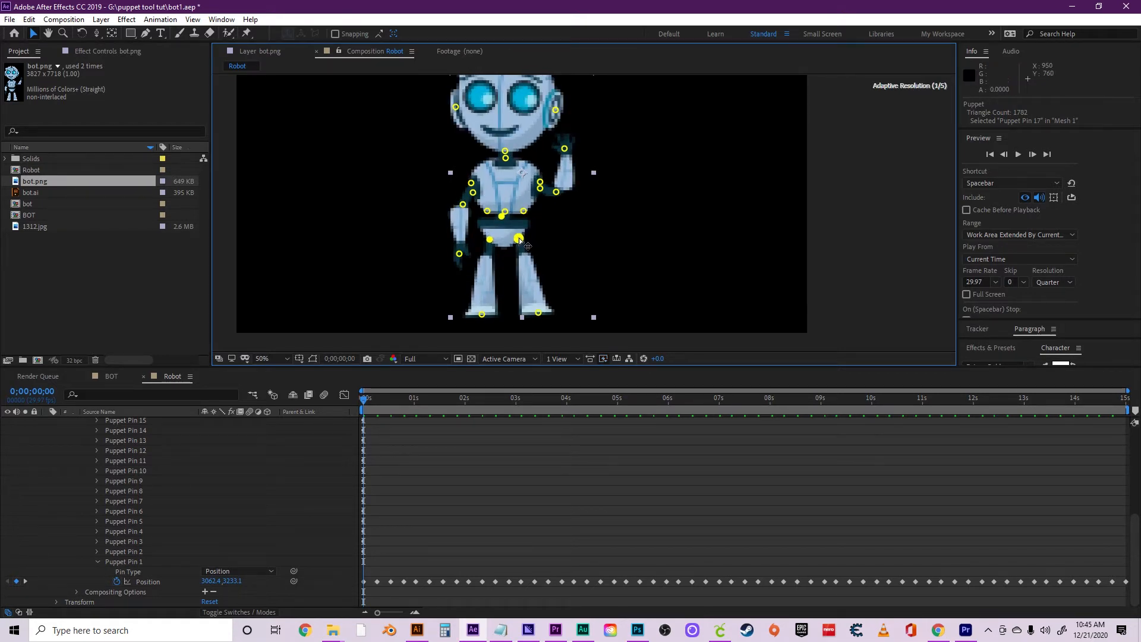
{"action": "left_click", "coordinate": [630, 280]}
{"action": "key", "text": "period"}
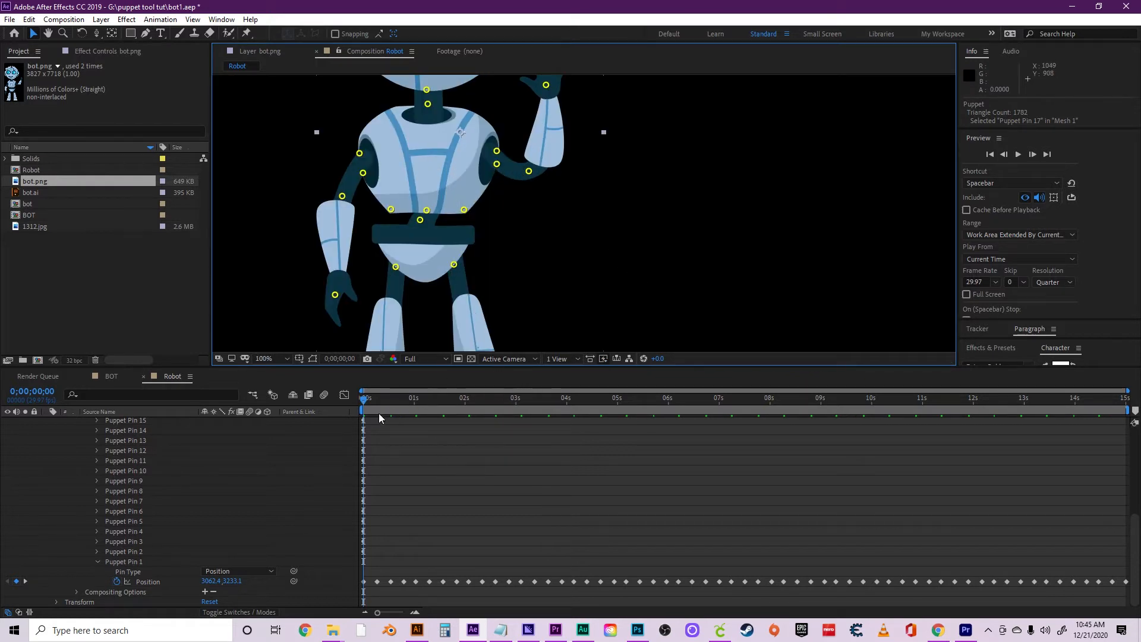
Reveal the keyframed Position properties of bot.png's puppet pins and bring the rows of the selected waist and hip pins into view.
{"action": "scroll", "coordinate": [236, 522], "scroll_direction": "up", "scroll_amount": 2}
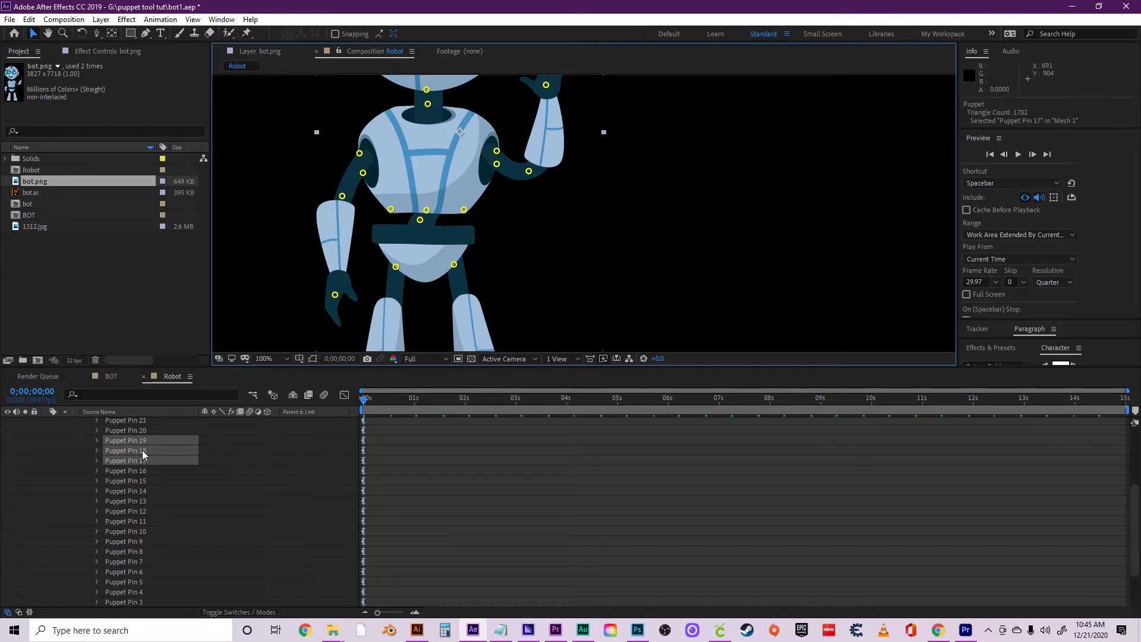
{"action": "scroll", "coordinate": [231, 494], "scroll_direction": "up", "scroll_amount": 2}
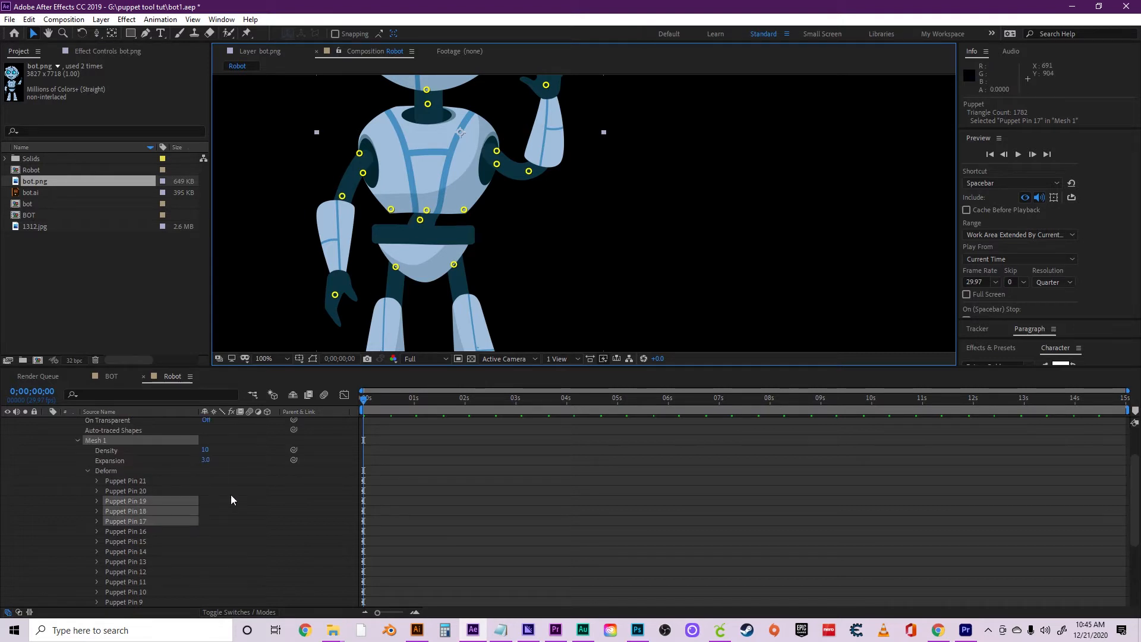
{"action": "scroll", "coordinate": [230, 493], "scroll_direction": "down", "scroll_amount": 2}
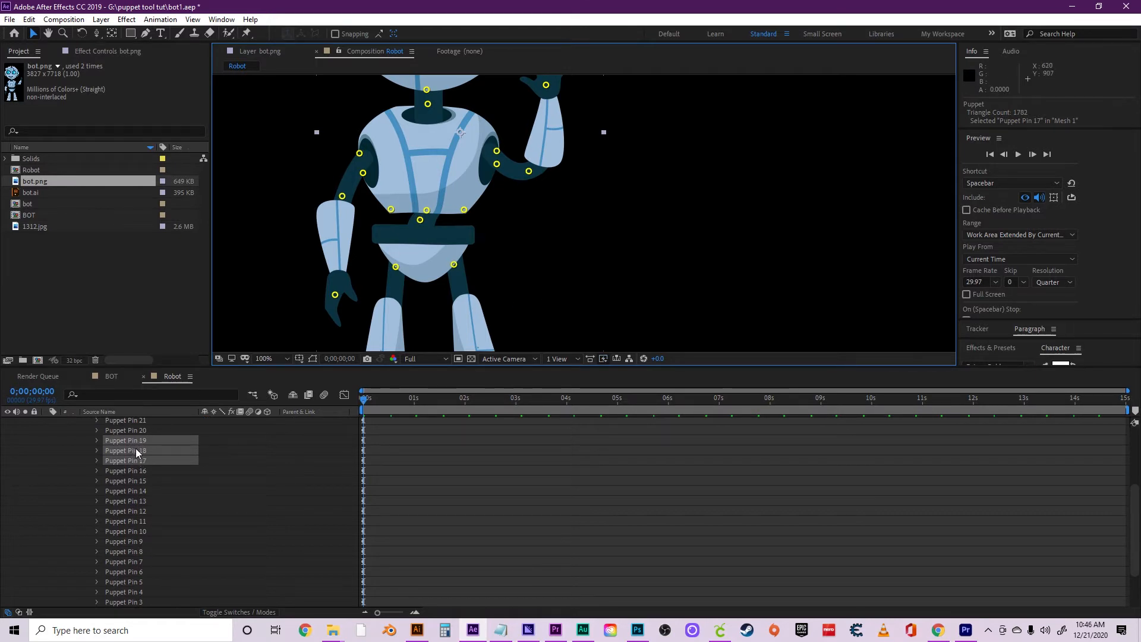
{"action": "scroll", "coordinate": [241, 497], "scroll_direction": "up", "scroll_amount": 2}
{"action": "scroll", "coordinate": [241, 498], "scroll_direction": "down", "scroll_amount": 4}
{"action": "scroll", "coordinate": [240, 502], "scroll_direction": "up", "scroll_amount": 4}
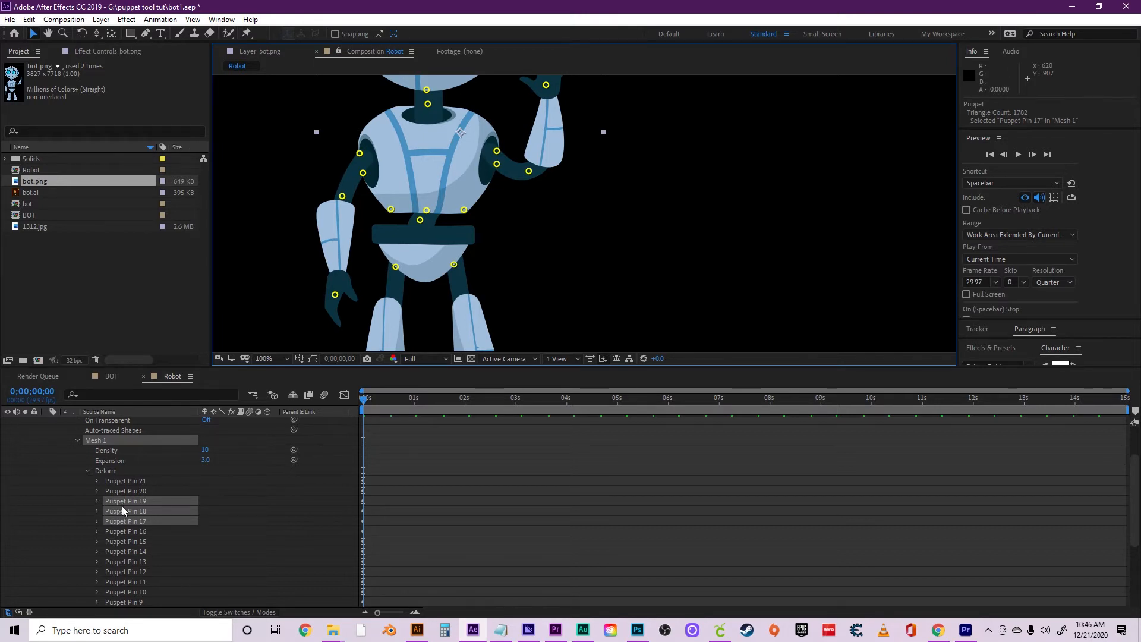
{"action": "key", "text": "u"}
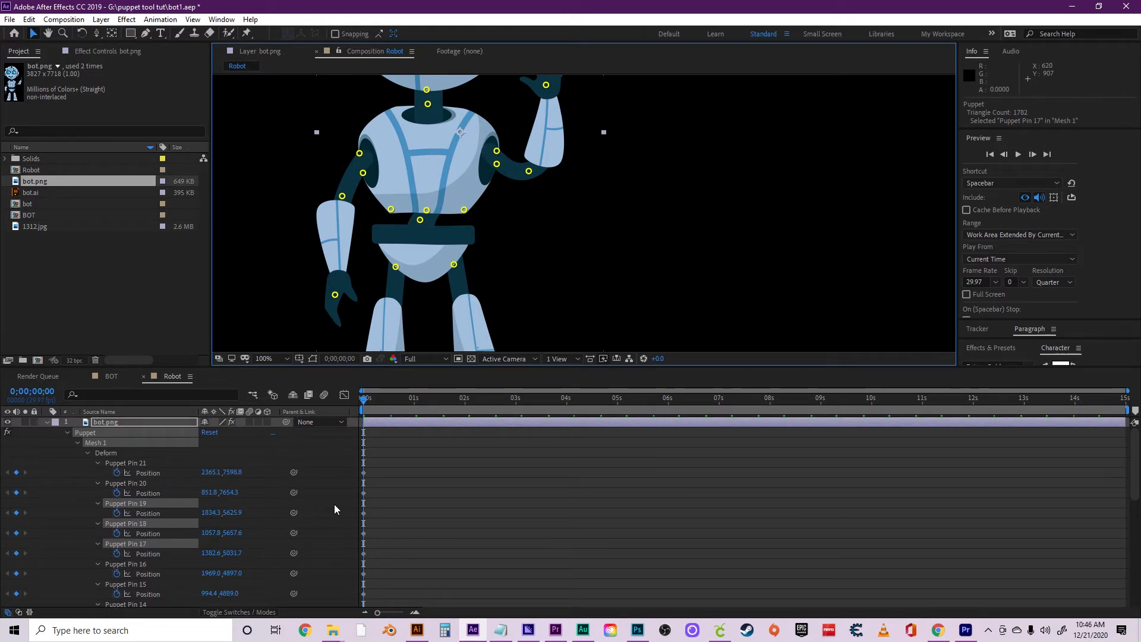
{"action": "scroll", "coordinate": [334, 504], "scroll_direction": "down", "scroll_amount": 2}
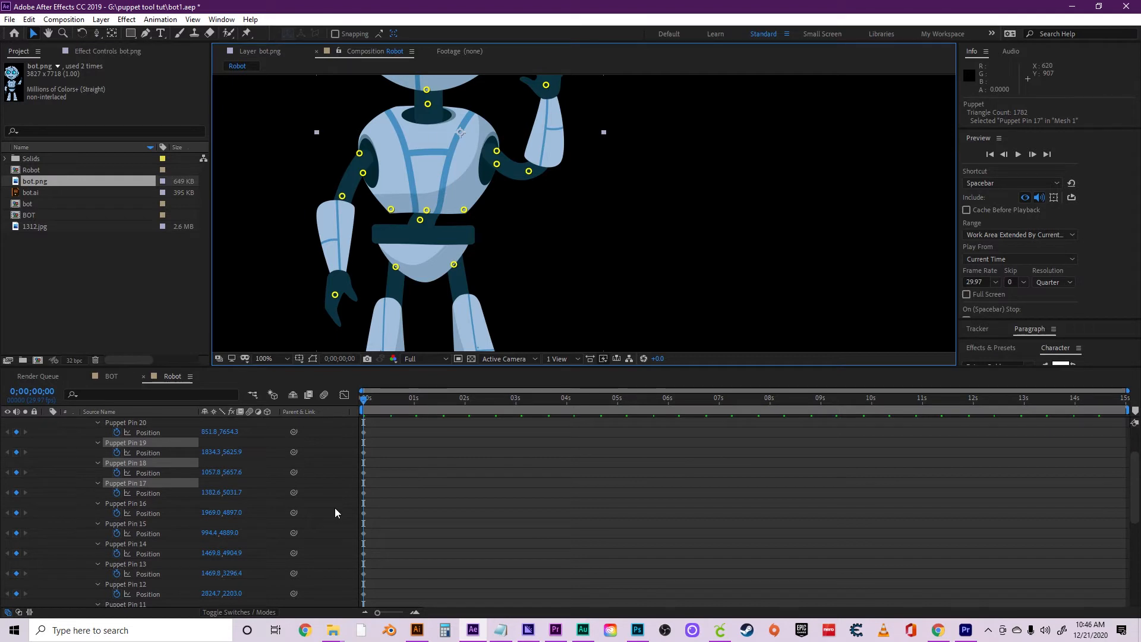
{"action": "scroll", "coordinate": [335, 512], "scroll_direction": "up", "scroll_amount": 2}
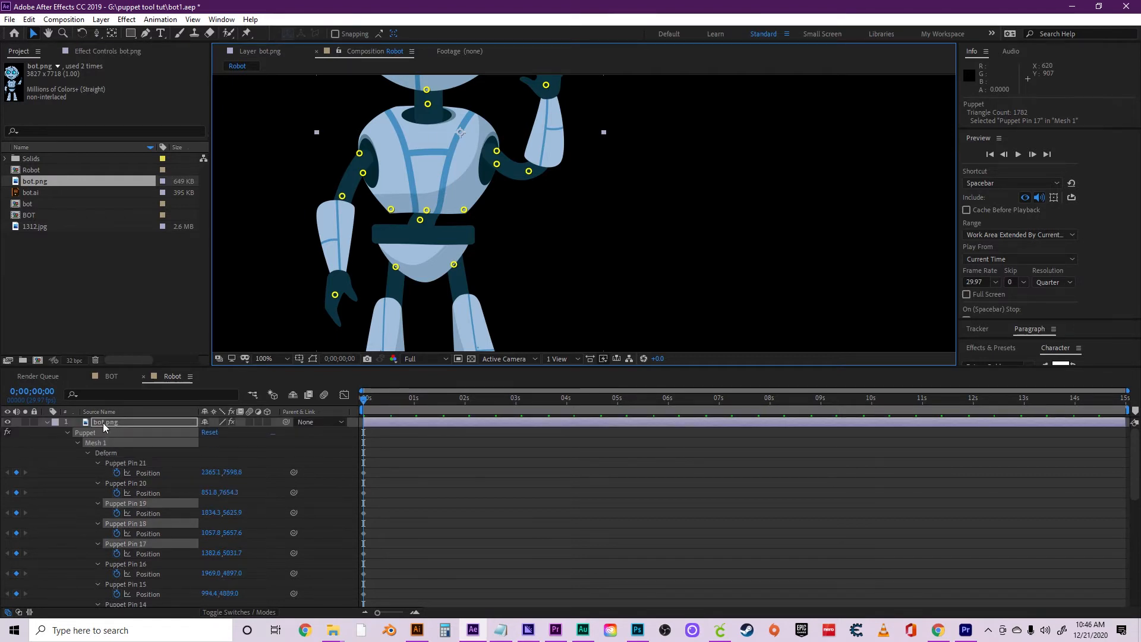
{"action": "scroll", "coordinate": [340, 494], "scroll_direction": "down", "scroll_amount": 2}
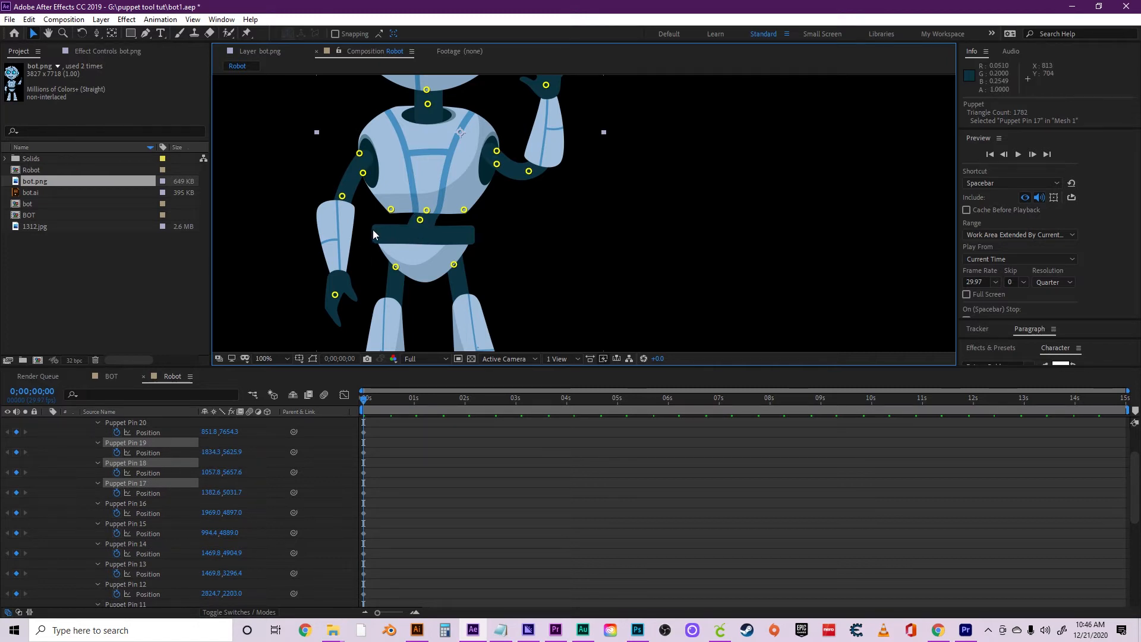
At 0;00;00;16, move the lower waist pin and both hip pins right together, putting the waist pin at about 1628.3, 5031.7.
{"action": "left_click", "coordinate": [364, 404]}
{"action": "left_click_drag", "start_coordinate": [365, 404], "coordinate": [389, 375]}
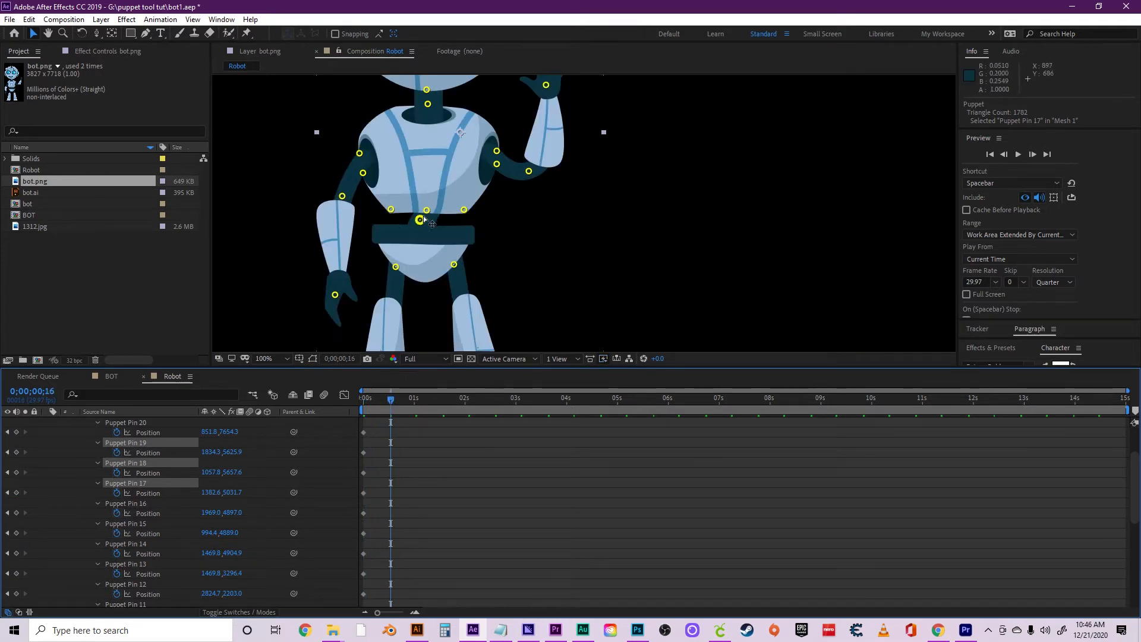
{"action": "left_click_drag", "start_coordinate": [421, 221], "coordinate": [438, 221]}
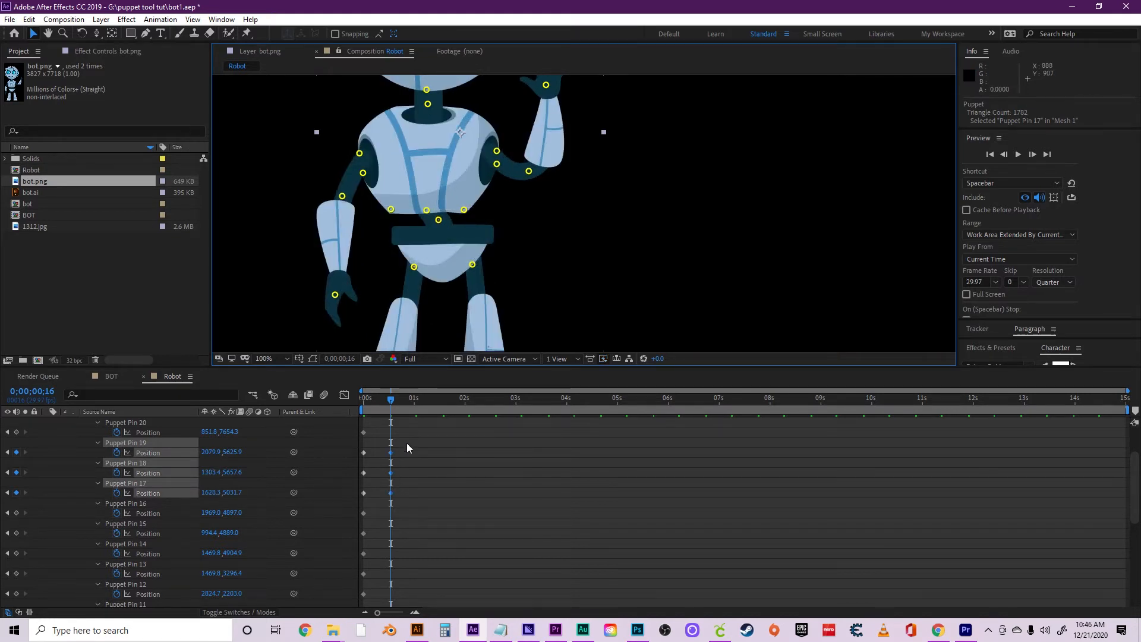
{"action": "mouse_move", "coordinate": [390, 398]}
{"action": "left_mouse_down"}
{"action": "mouse_move", "coordinate": [361, 397]}
{"action": "mouse_move", "coordinate": [391, 398]}
{"action": "left_mouse_up"}
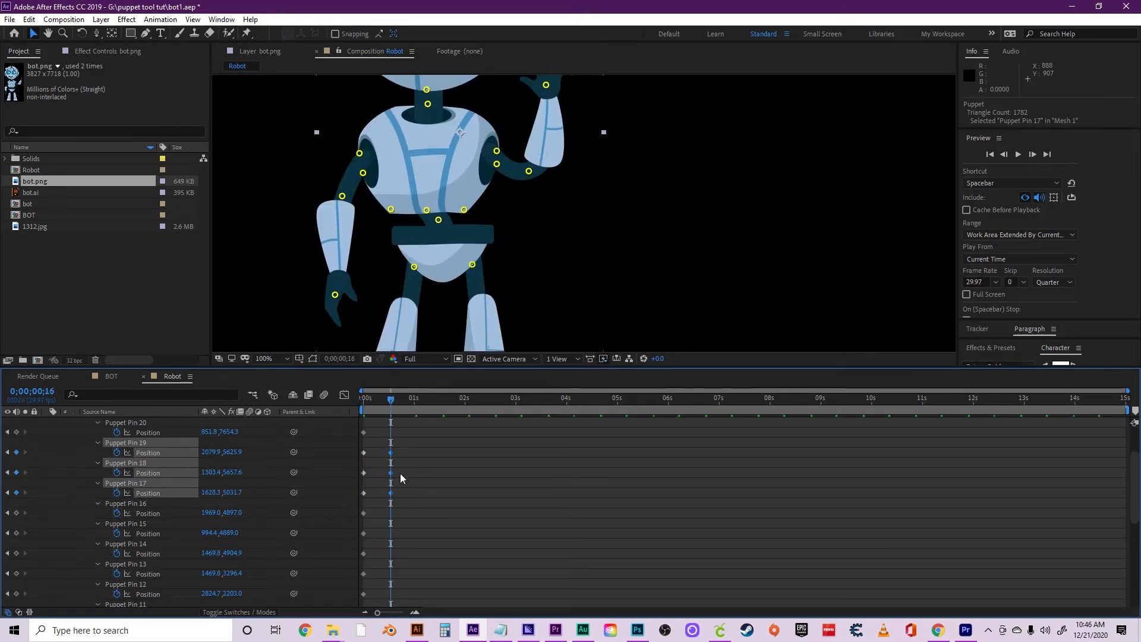
Duplicate the waist and hip pins' six Position keyframes at 0;00;01;00, and the resulting twelve at 0;00;02;00.
{"action": "left_click_drag", "start_coordinate": [402, 451], "coordinate": [359, 497]}
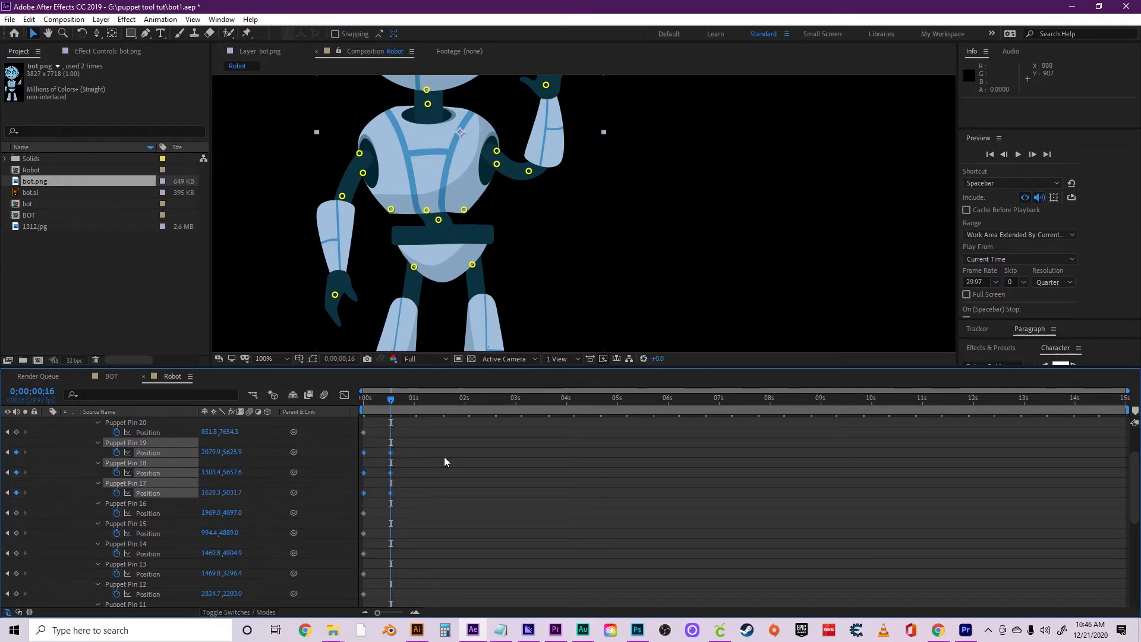
{"action": "key", "text": "ctrl+c"}
{"action": "left_click", "coordinate": [415, 402]}
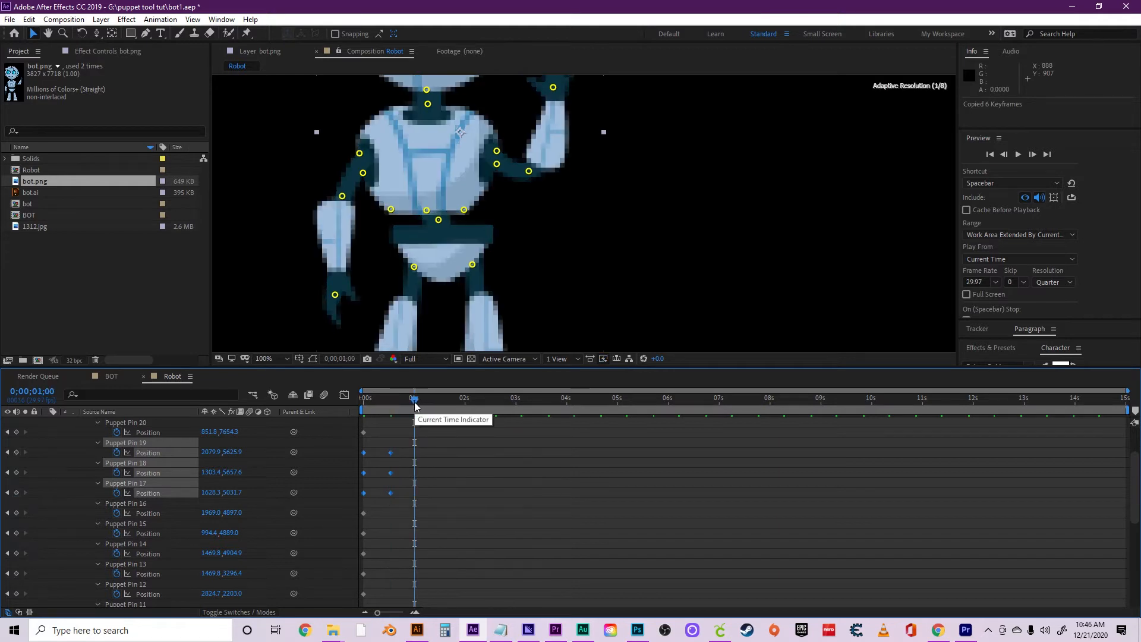
{"action": "key", "text": "ctrl+v"}
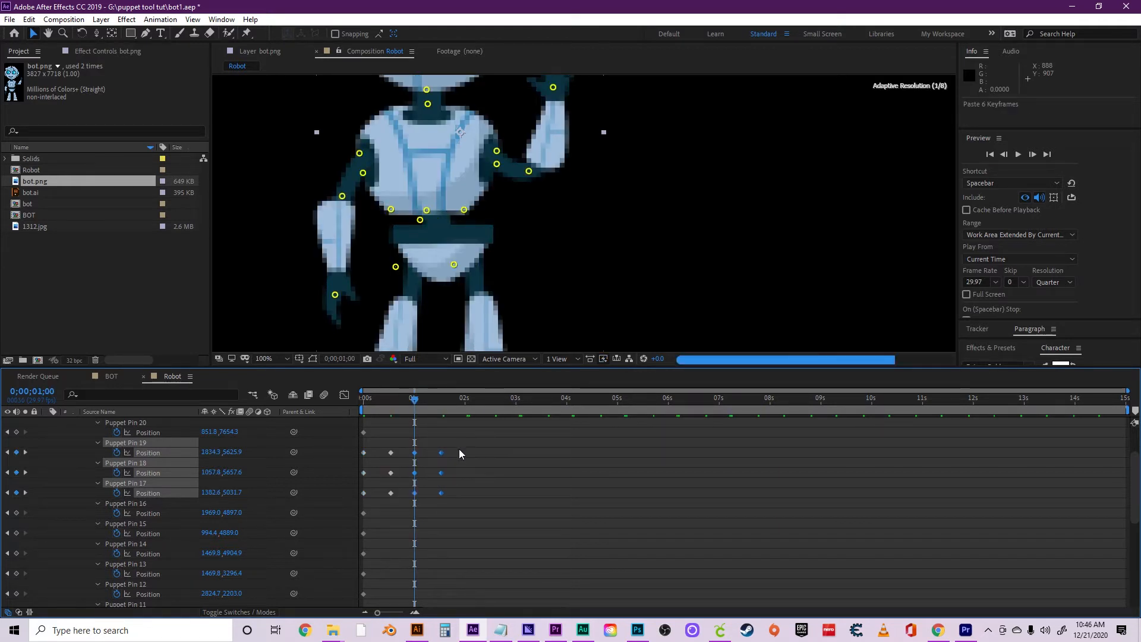
{"action": "left_click_drag", "start_coordinate": [458, 447], "coordinate": [367, 498]}
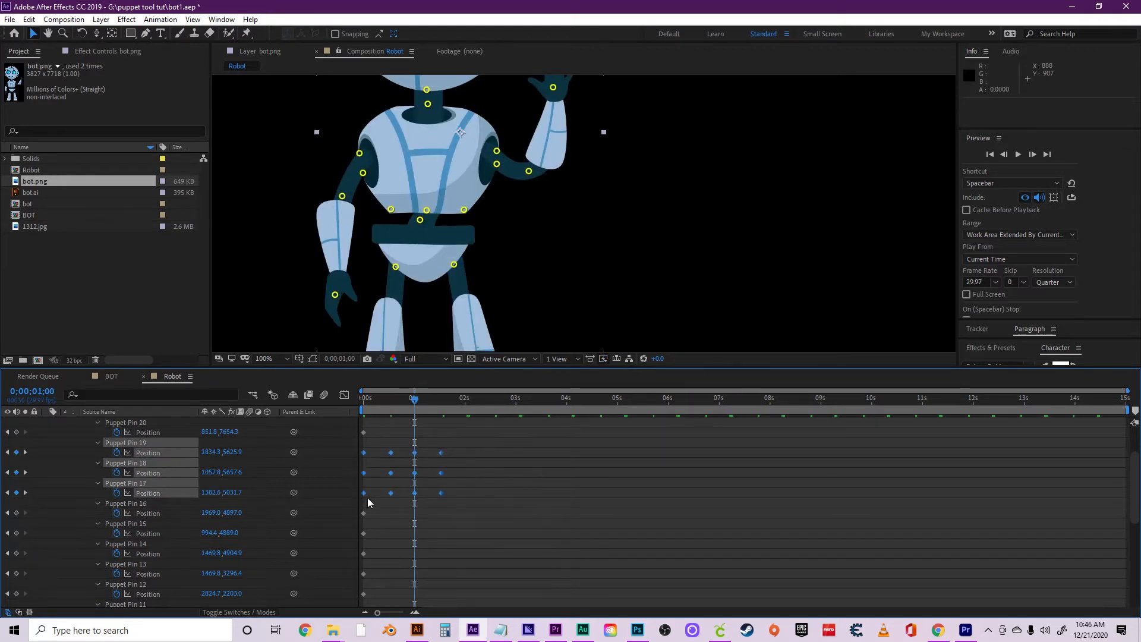
{"action": "key", "text": "ctrl+c"}
{"action": "left_click_drag", "start_coordinate": [458, 402], "coordinate": [465, 404]}
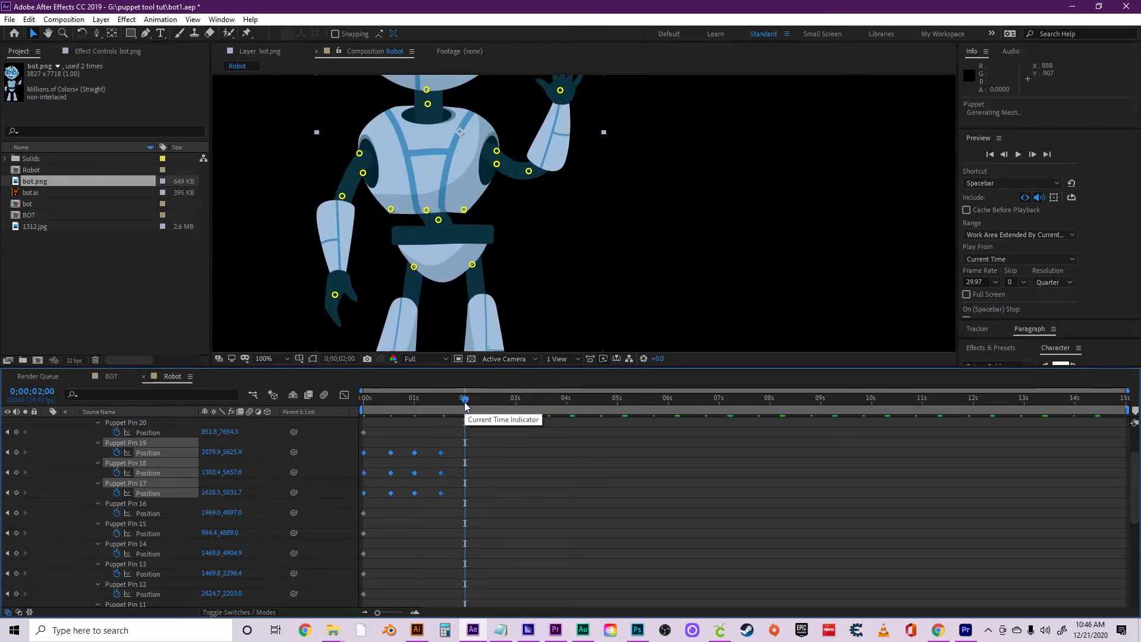
{"action": "key", "text": "ctrl+v"}
Duplicate the waist and hip pins' twenty-four Position keyframes at 0;00;03;29, and the resulting forty-eight at 0;00;07;29, extending the sway to the composition's end.
{"action": "left_click_drag", "start_coordinate": [378, 494], "coordinate": [362, 498]}
{"action": "key", "text": "ctrl+c"}
{"action": "left_click_drag", "start_coordinate": [547, 399], "coordinate": [565, 397]}
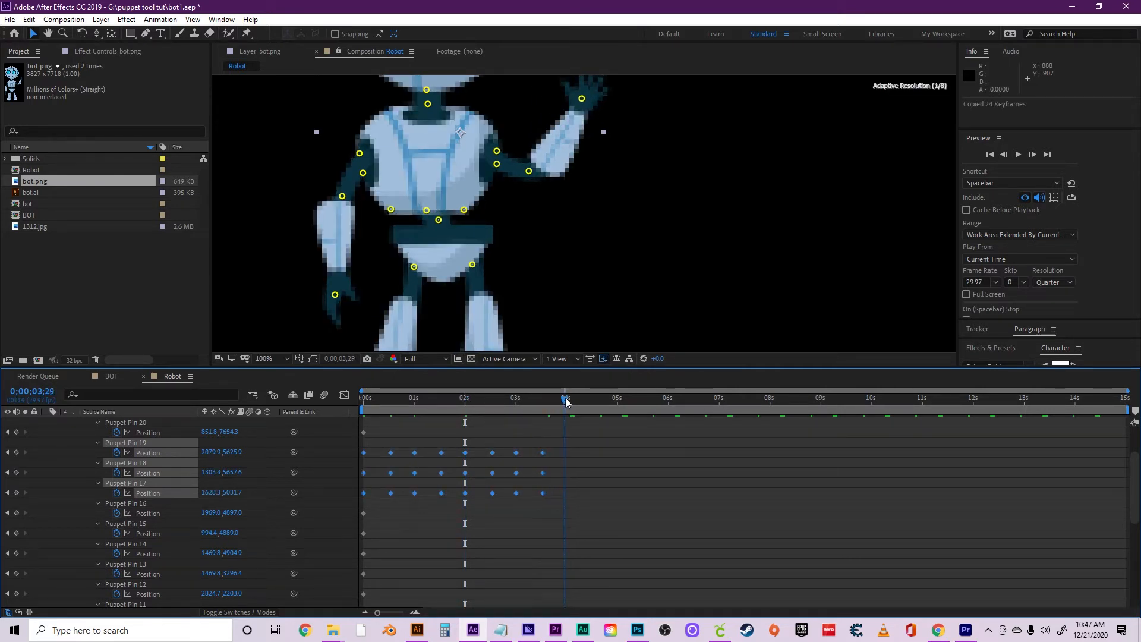
{"action": "key", "text": "ctrl+v"}
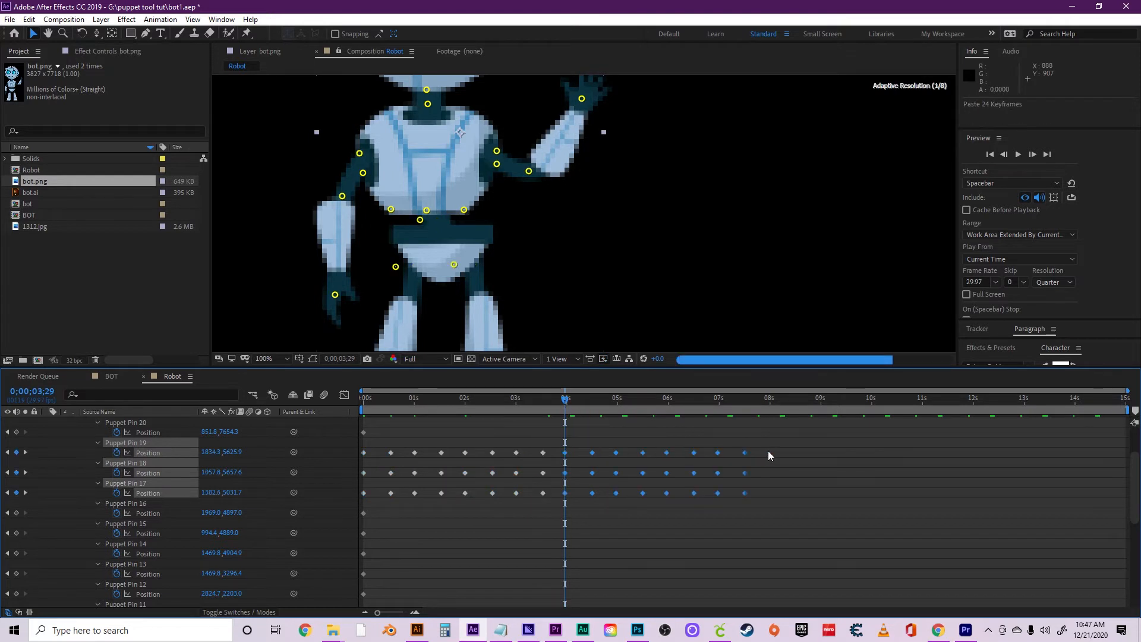
{"action": "left_click_drag", "start_coordinate": [769, 449], "coordinate": [362, 495]}
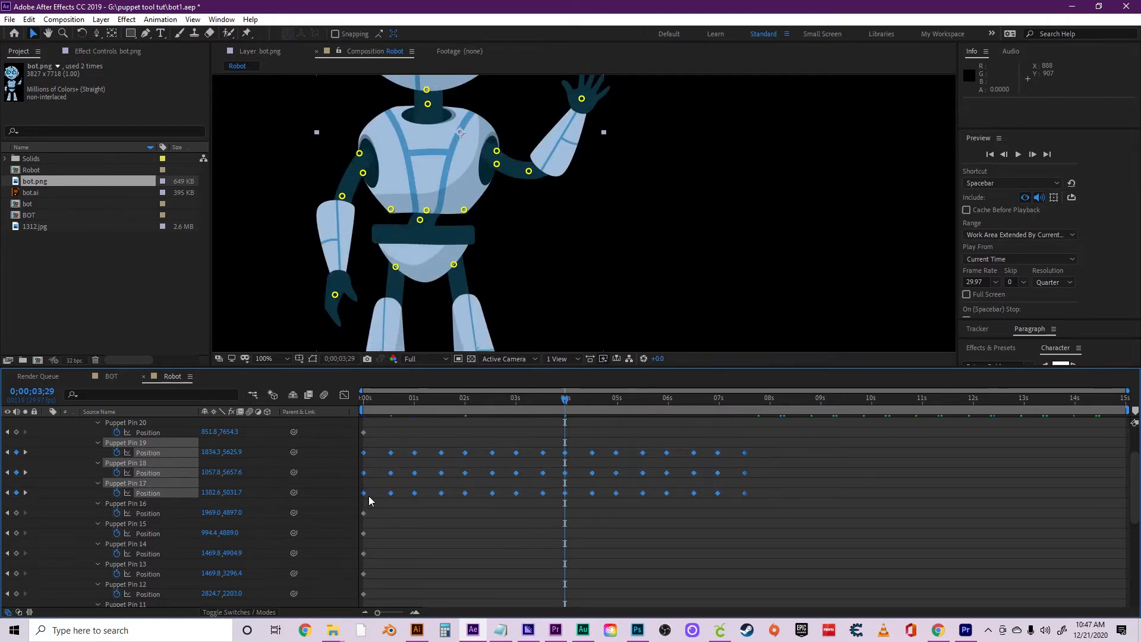
{"action": "key", "text": "ctrl+c"}
{"action": "left_click", "coordinate": [765, 401]}
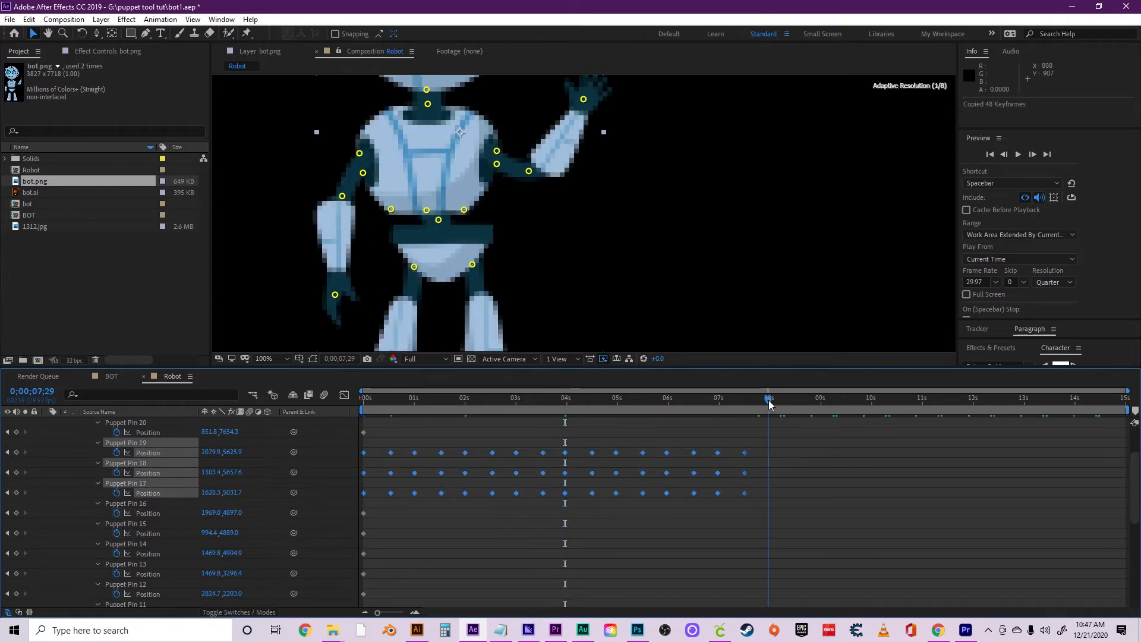
{"action": "key", "text": "ctrl+v"}
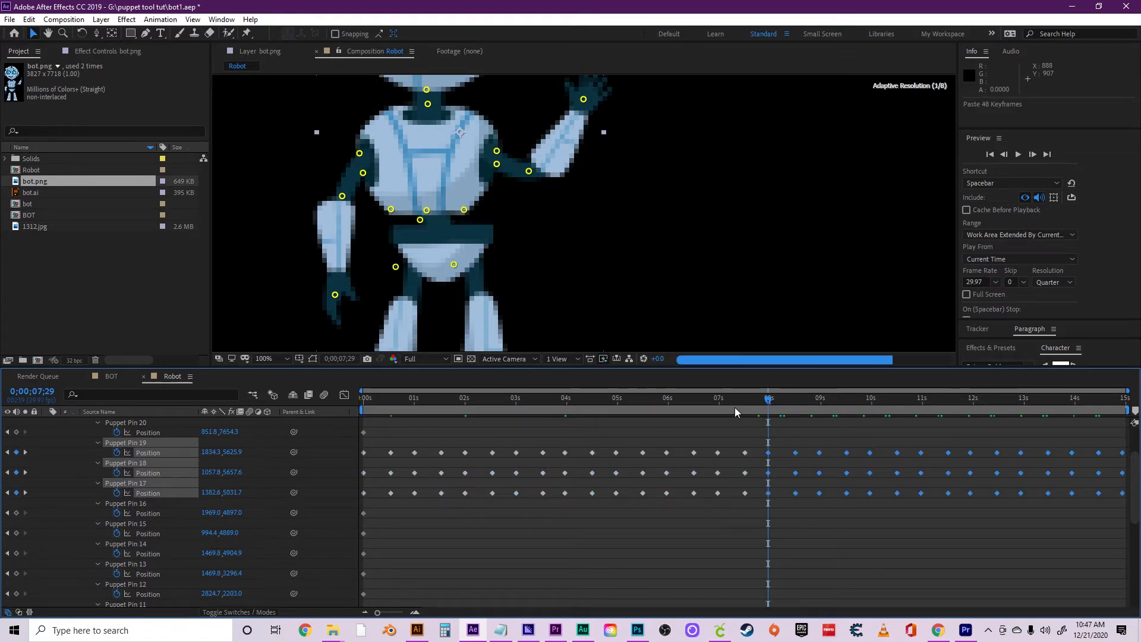
Preview the hip sway together with the hand wave from the start of the composition.
{"action": "left_click_drag", "start_coordinate": [708, 399], "coordinate": [339, 405]}
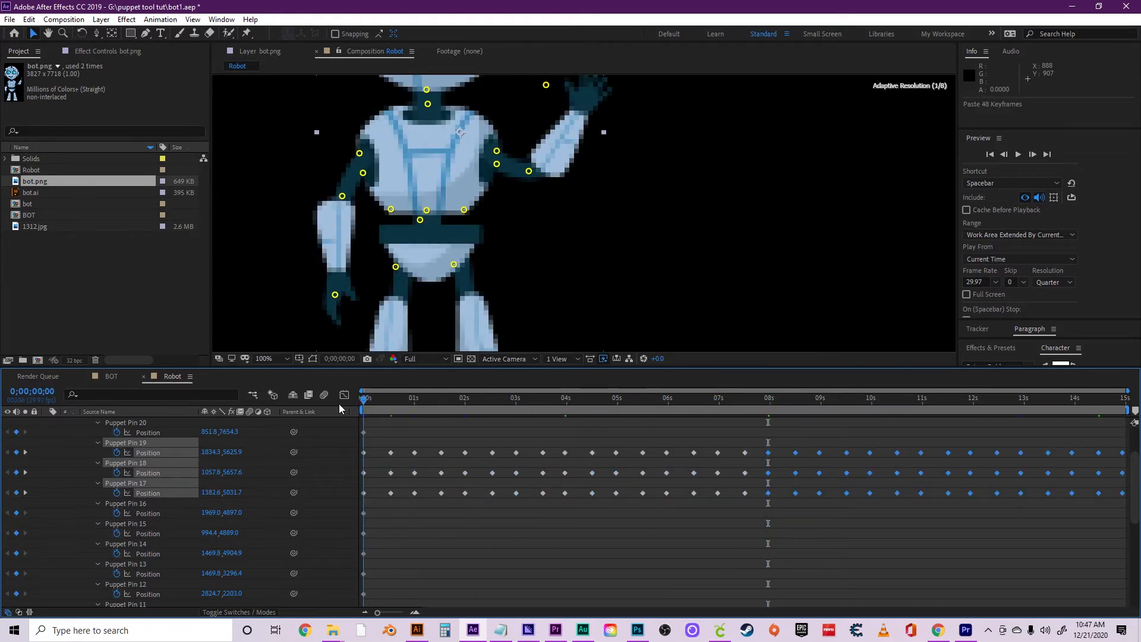
{"action": "key", "text": "comma"}
{"action": "key", "text": "comma"}
{"action": "key", "text": "space"}
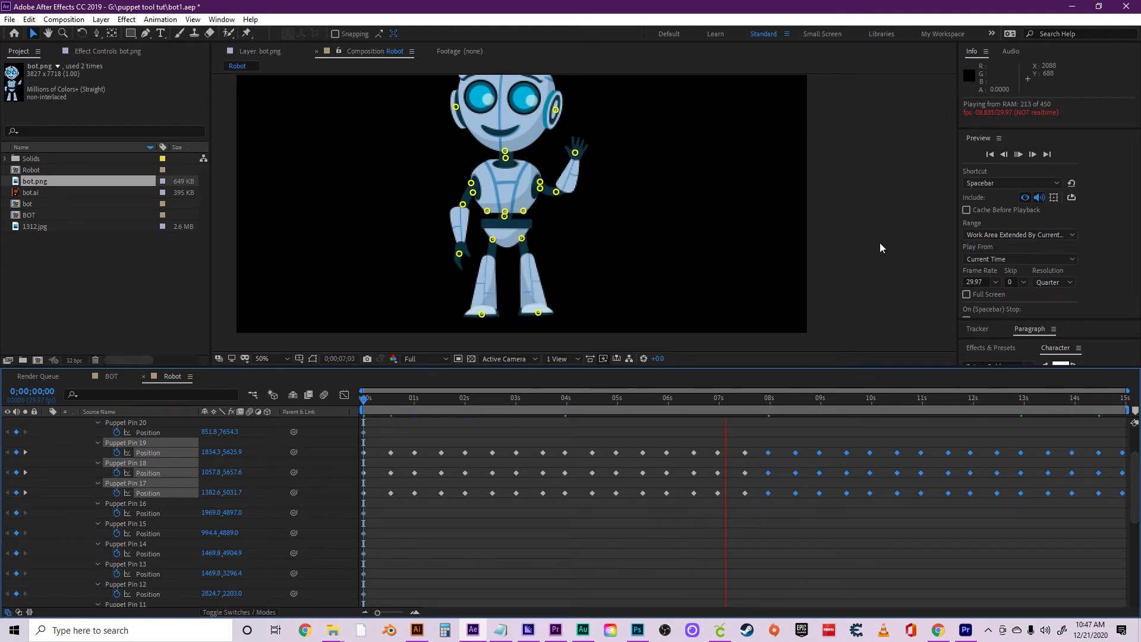
{"action": "key", "text": "space"}
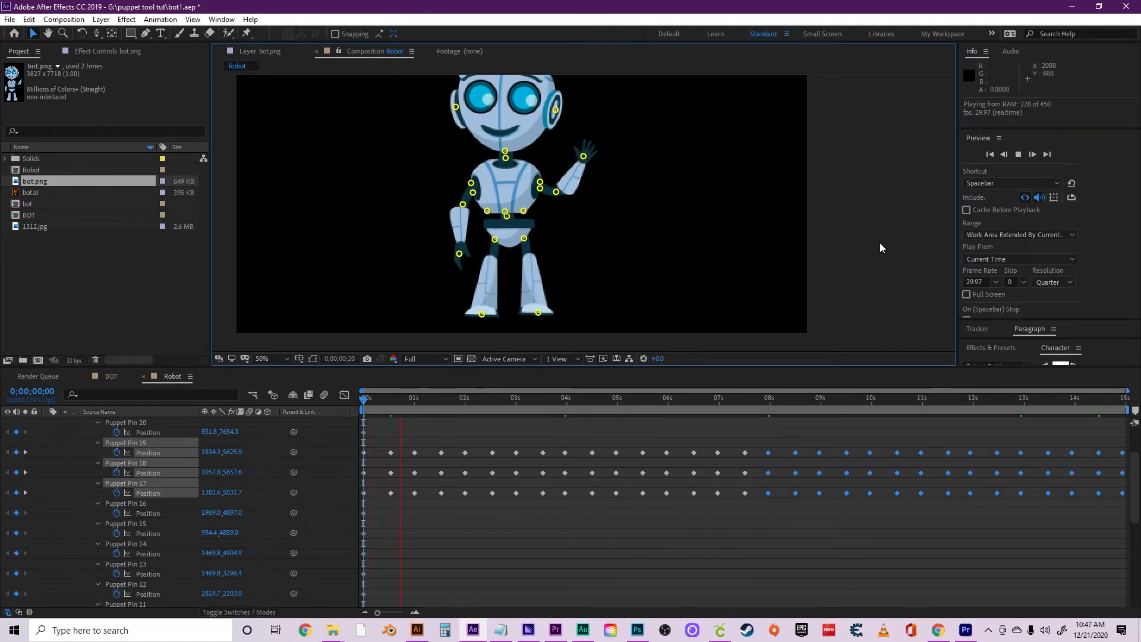
At 0;00;00;16, move the lowered arm's elbow and hand pins slightly right together, putting the elbow pin at about 416.0, 4714.7.
{"action": "key", "text": "space"}
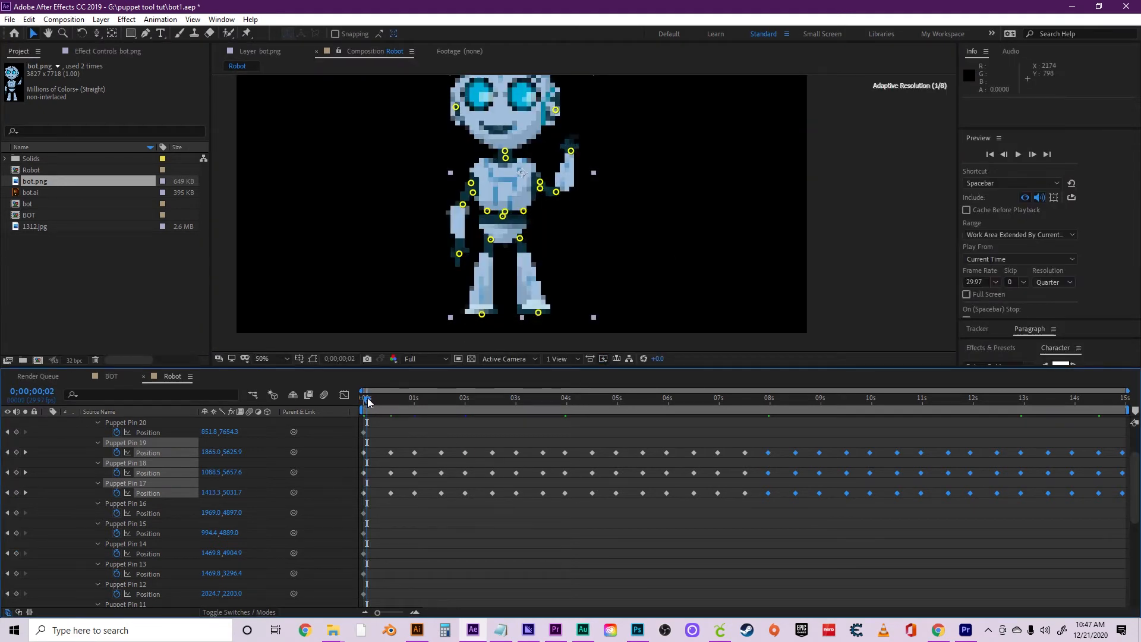
{"action": "key", "text": "period"}
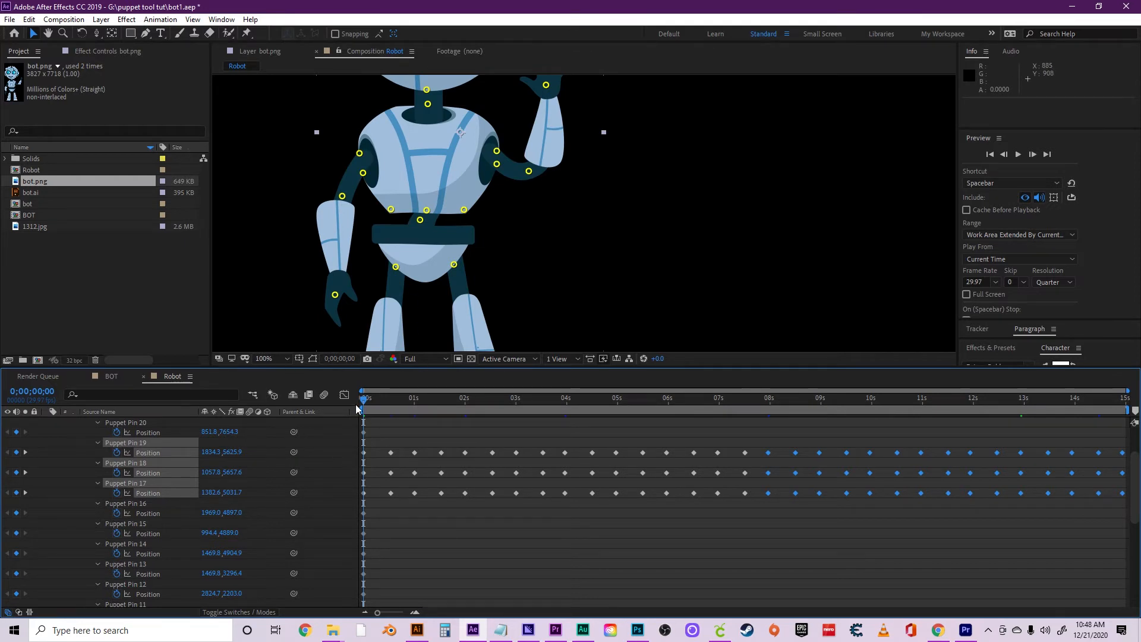
{"action": "left_click", "coordinate": [334, 295]}
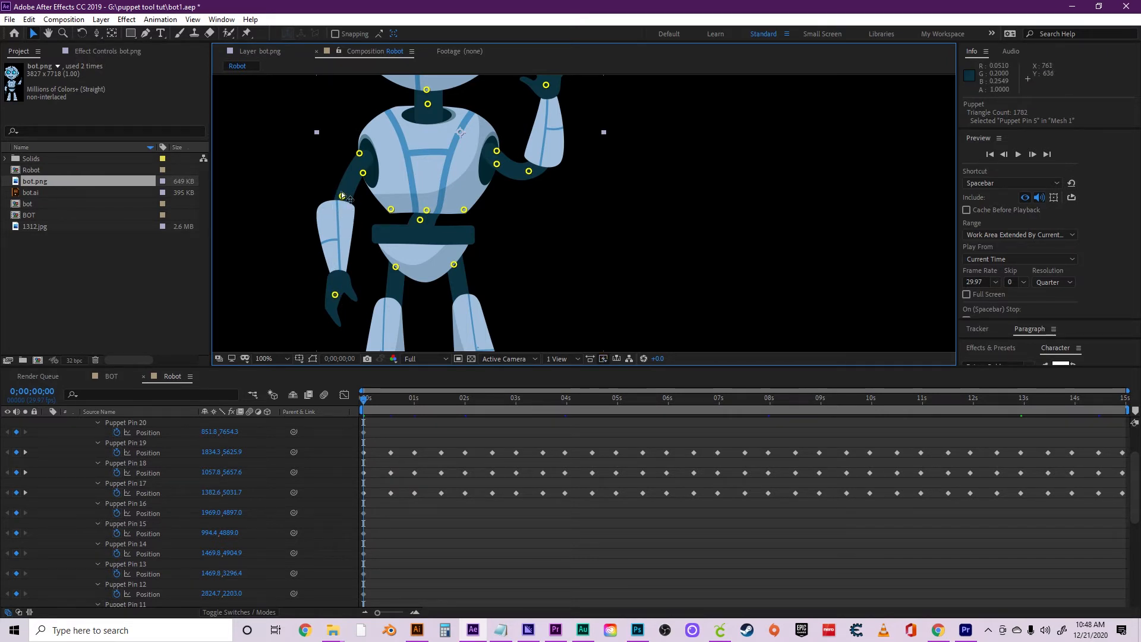
{"action": "left_click", "coordinate": [271, 292]}
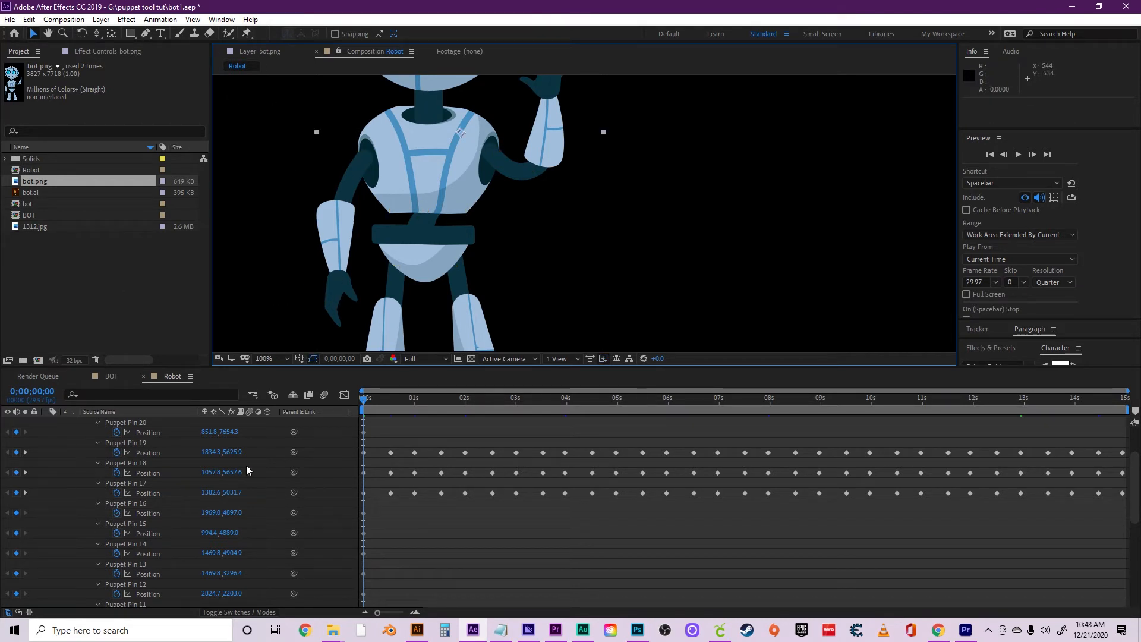
{"action": "left_click", "coordinate": [158, 453]}
{"action": "left_click", "coordinate": [335, 295]}
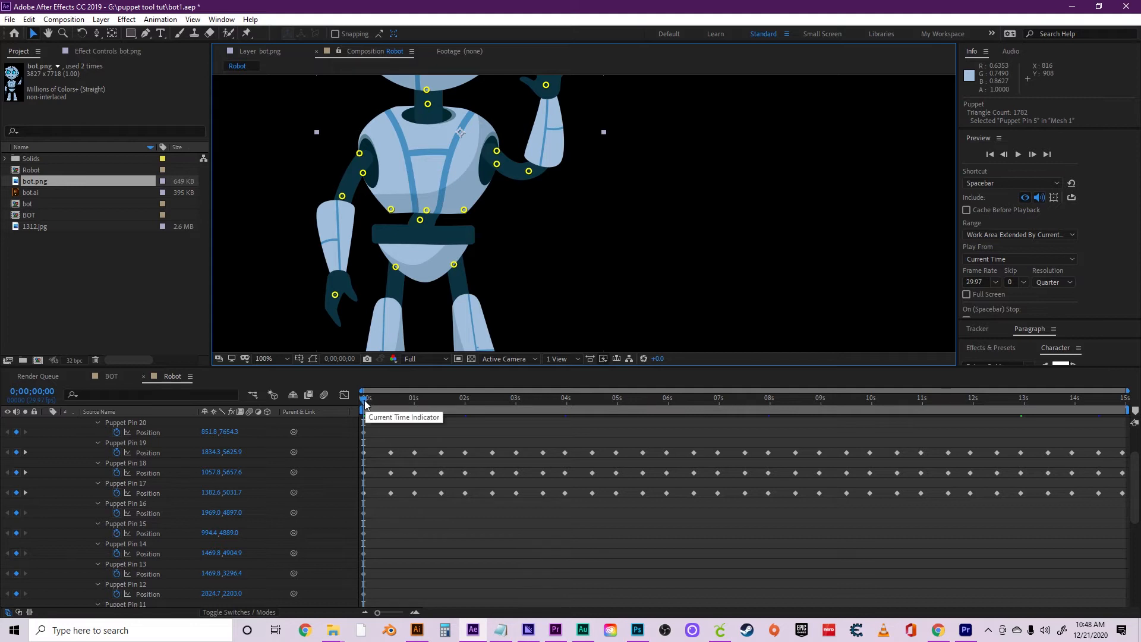
{"action": "left_click_drag", "start_coordinate": [365, 404], "coordinate": [390, 405]}
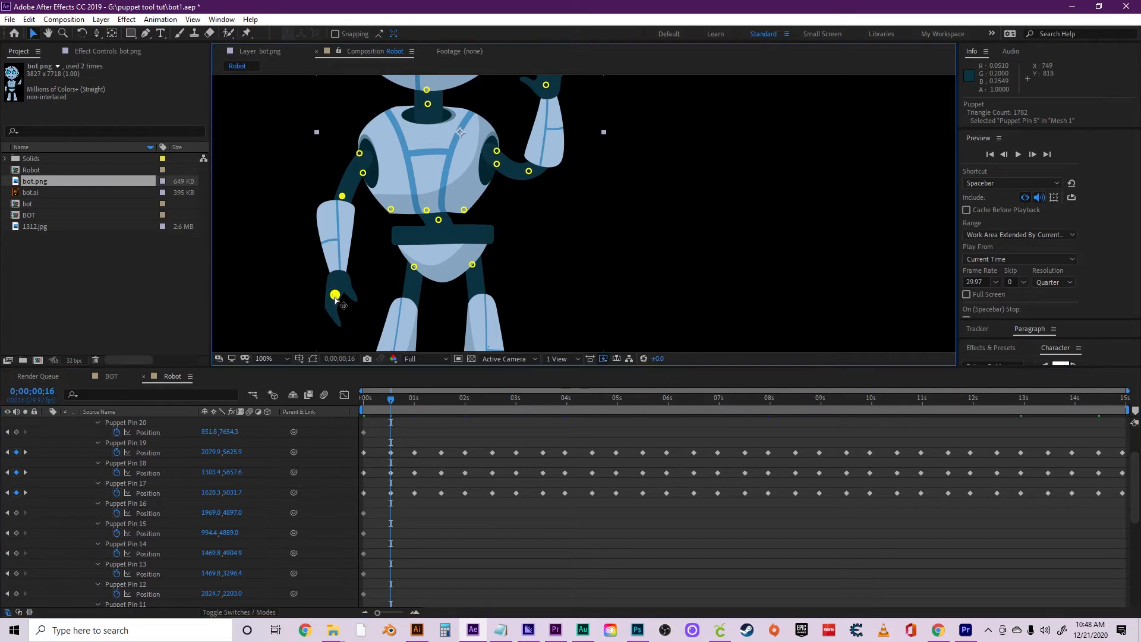
{"action": "left_click_drag", "start_coordinate": [336, 300], "coordinate": [341, 300]}
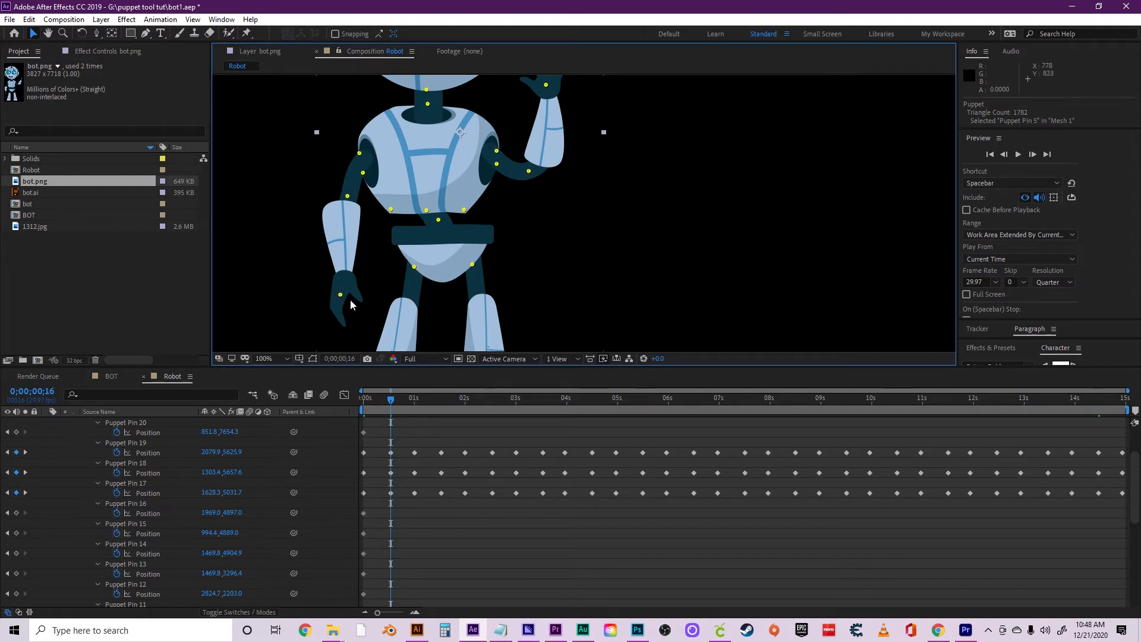
Move the lowered arm's hand pin further right on its own, to about 471.4, 6022.1, at 0;00;00;16.
{"action": "left_click", "coordinate": [341, 294]}
{"action": "left_click_drag", "start_coordinate": [342, 295], "coordinate": [354, 297]}
{"action": "left_click", "coordinate": [391, 403]}
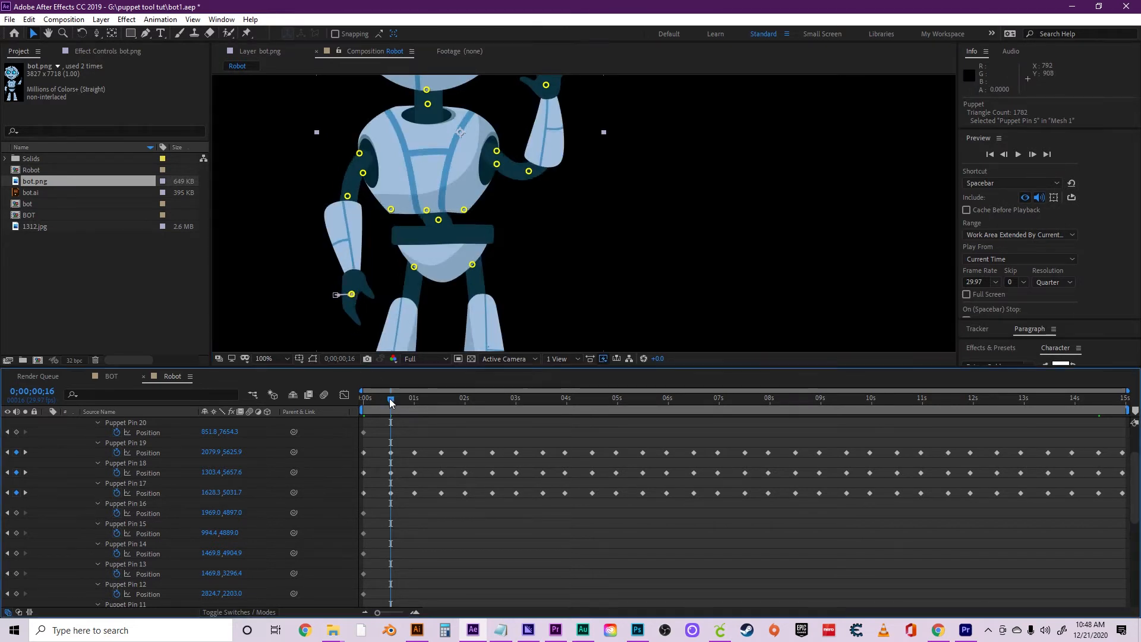
{"action": "scroll", "coordinate": [319, 532], "scroll_direction": "down", "scroll_amount": 4}
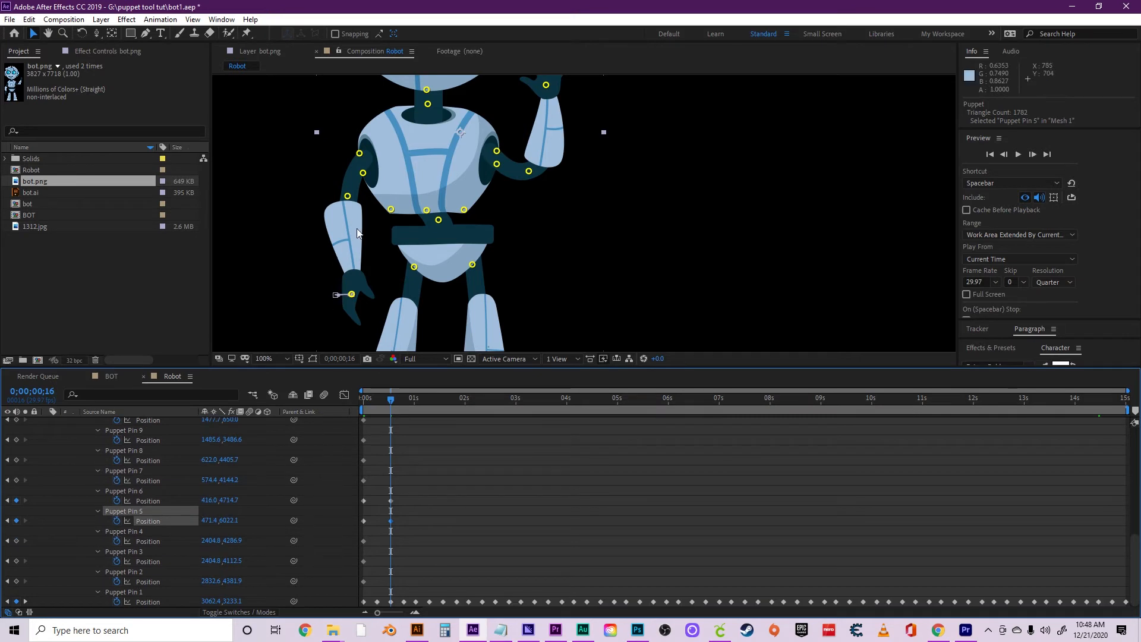
{"action": "left_click", "coordinate": [348, 196]}
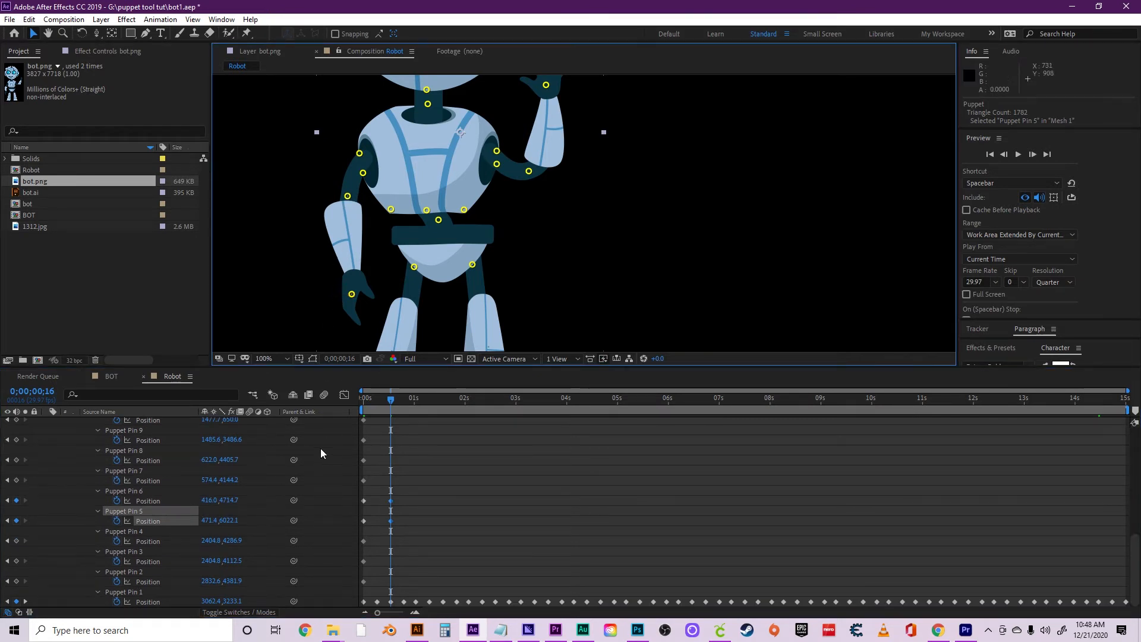
{"action": "scroll", "coordinate": [323, 490], "scroll_direction": "up", "scroll_amount": 2}
{"action": "scroll", "coordinate": [321, 489], "scroll_direction": "down", "scroll_amount": 2}
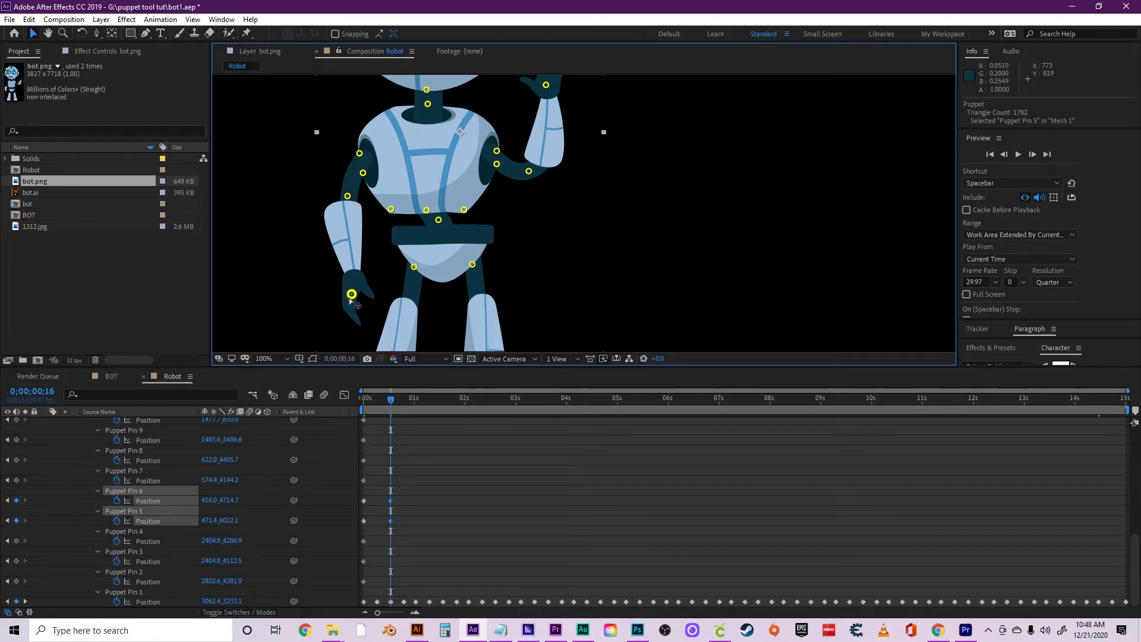
{"action": "left_click", "coordinate": [328, 489]}
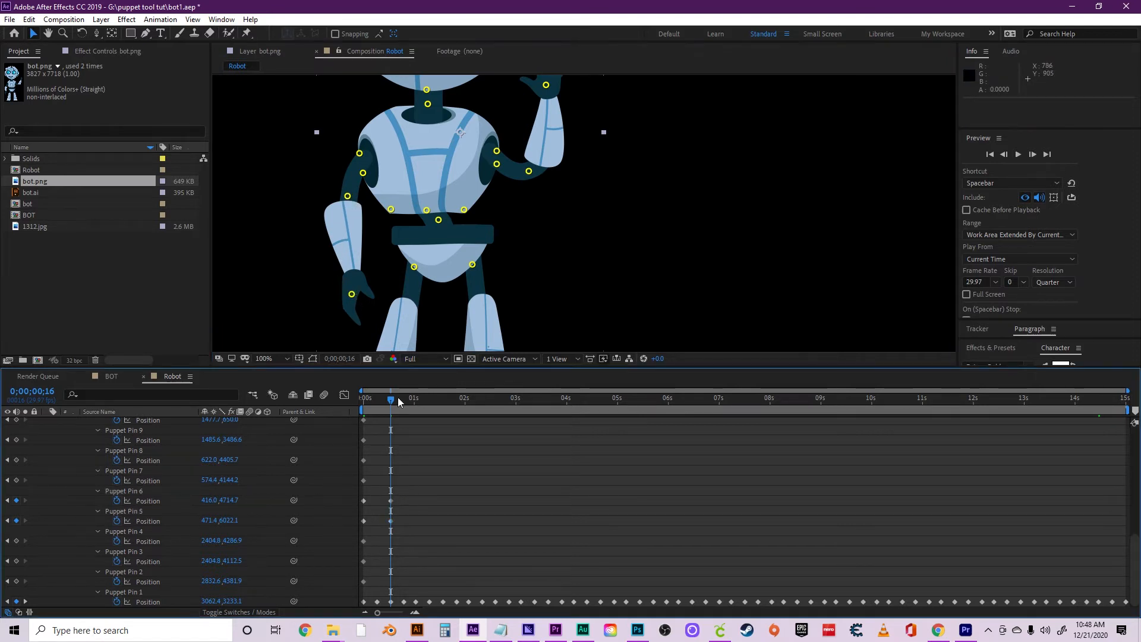
Duplicate the lowered arm's four elbow and hand pin Position keyframes at 0;00;01;00, in line with the hip sway keyframes.
{"action": "mouse_move", "coordinate": [398, 397]}
{"action": "left_mouse_down"}
{"action": "mouse_move", "coordinate": [376, 399]}
{"action": "mouse_move", "coordinate": [393, 402]}
{"action": "left_mouse_up"}
{"action": "left_click_drag", "start_coordinate": [401, 496], "coordinate": [360, 530]}
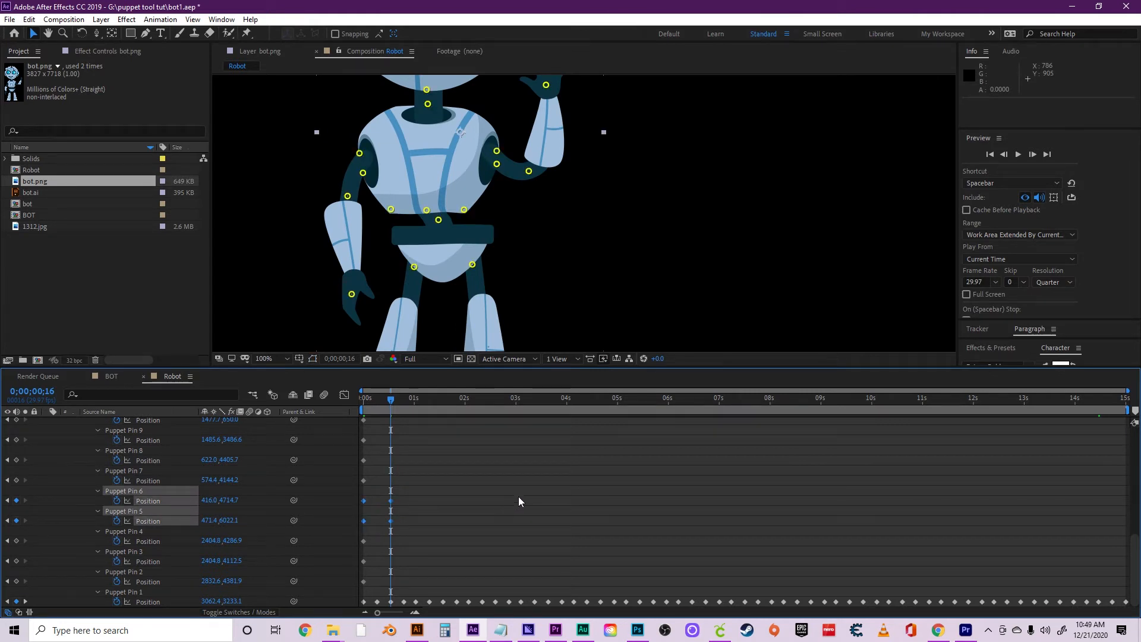
{"action": "key", "text": "ctrl+c"}
{"action": "left_click", "coordinate": [413, 400]}
{"action": "scroll", "coordinate": [464, 523], "scroll_direction": "up", "scroll_amount": 3}
{"action": "scroll", "coordinate": [463, 523], "scroll_direction": "up", "scroll_amount": 9}
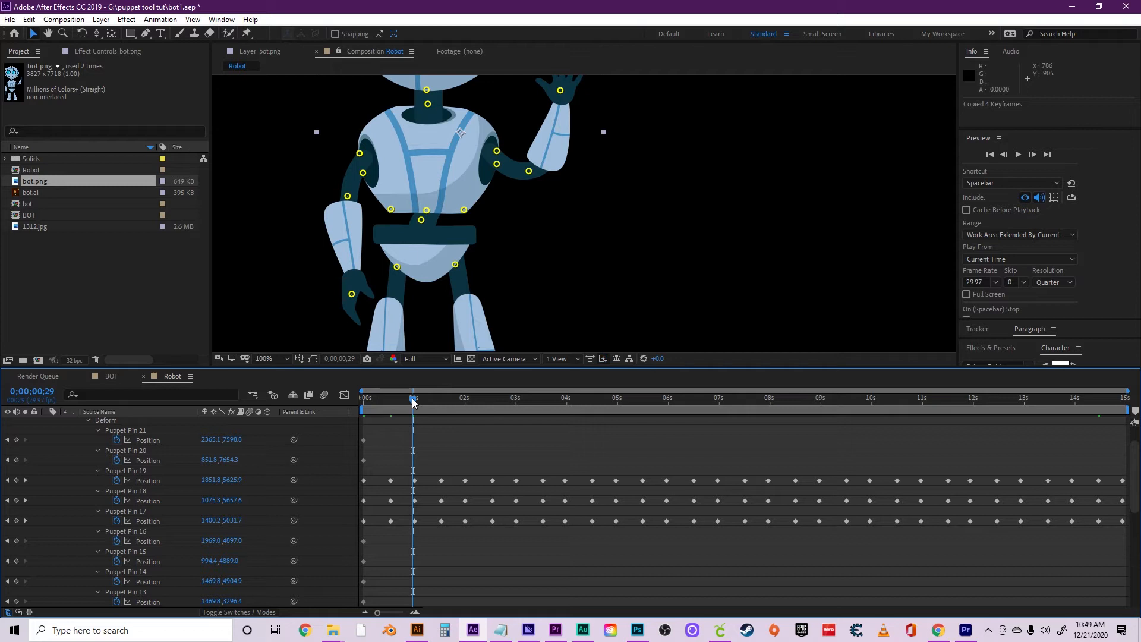
{"action": "left_click_drag", "start_coordinate": [412, 398], "coordinate": [414, 397]}
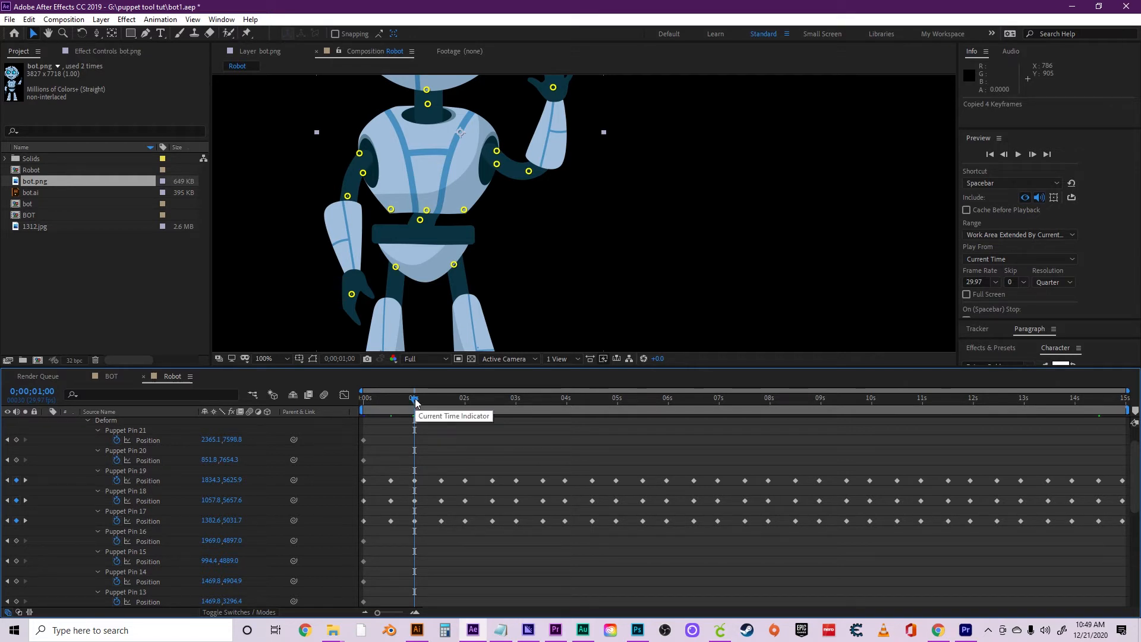
{"action": "mouse_move", "coordinate": [415, 402]}
{"action": "left_mouse_down"}
{"action": "mouse_move", "coordinate": [462, 395]}
{"action": "mouse_move", "coordinate": [405, 402]}
{"action": "mouse_move", "coordinate": [414, 403]}
{"action": "left_mouse_up"}
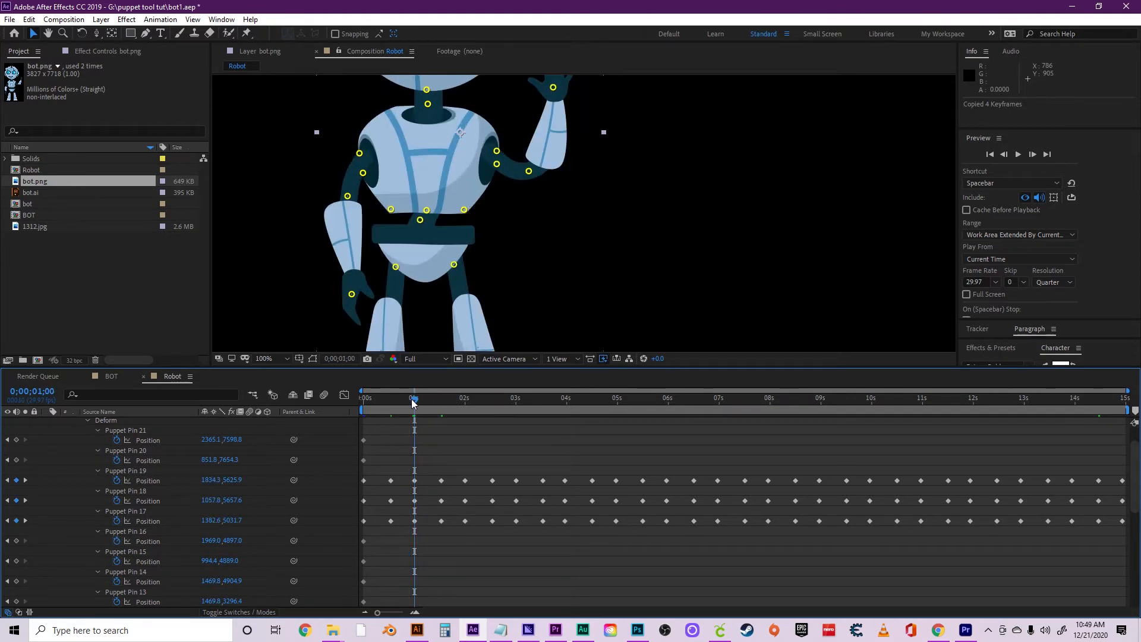
{"action": "scroll", "coordinate": [416, 535], "scroll_direction": "down", "scroll_amount": 3}
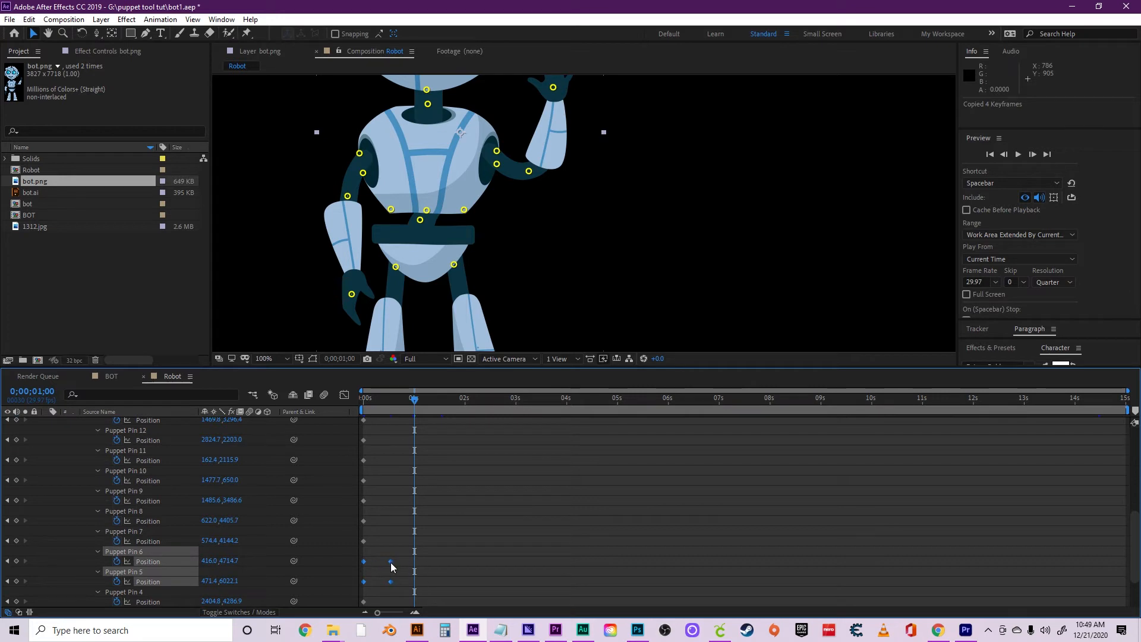
{"action": "left_click_drag", "start_coordinate": [403, 556], "coordinate": [359, 581]}
{"action": "key", "text": "ctrl+c"}
{"action": "key", "text": "ctrl+v"}
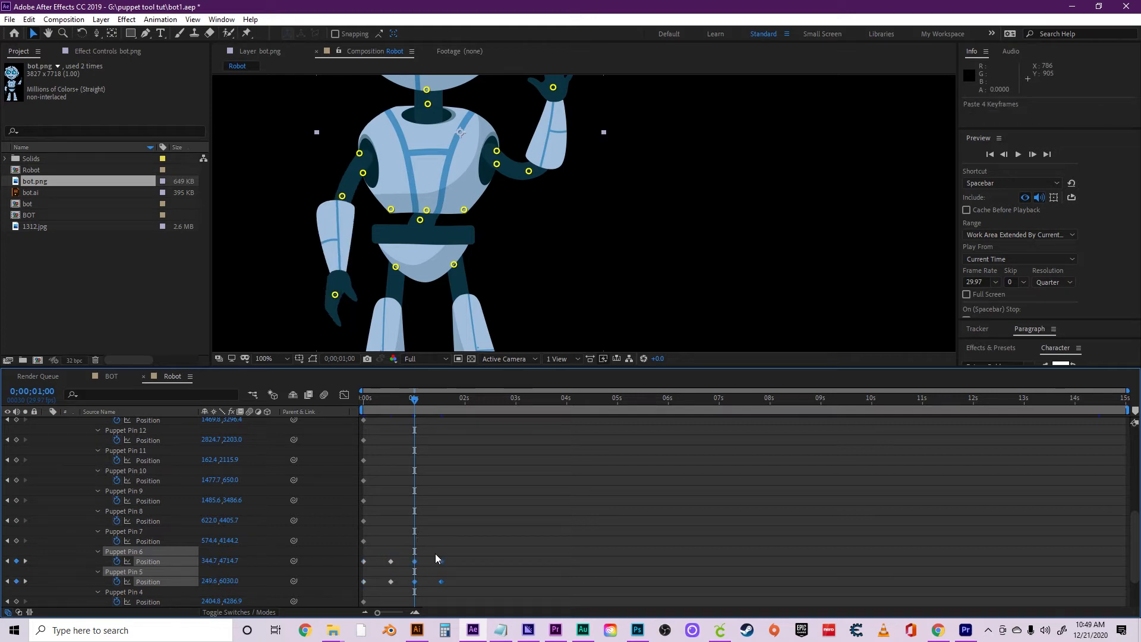
Copy all eight Position keyframes of the lowered arm's elbow and hand pins and paste them at 0;00;02;00.
{"action": "left_click_drag", "start_coordinate": [465, 558], "coordinate": [359, 586]}
{"action": "key", "text": "ctrl+c"}
{"action": "scroll", "coordinate": [484, 526], "scroll_direction": "up", "scroll_amount": 4}
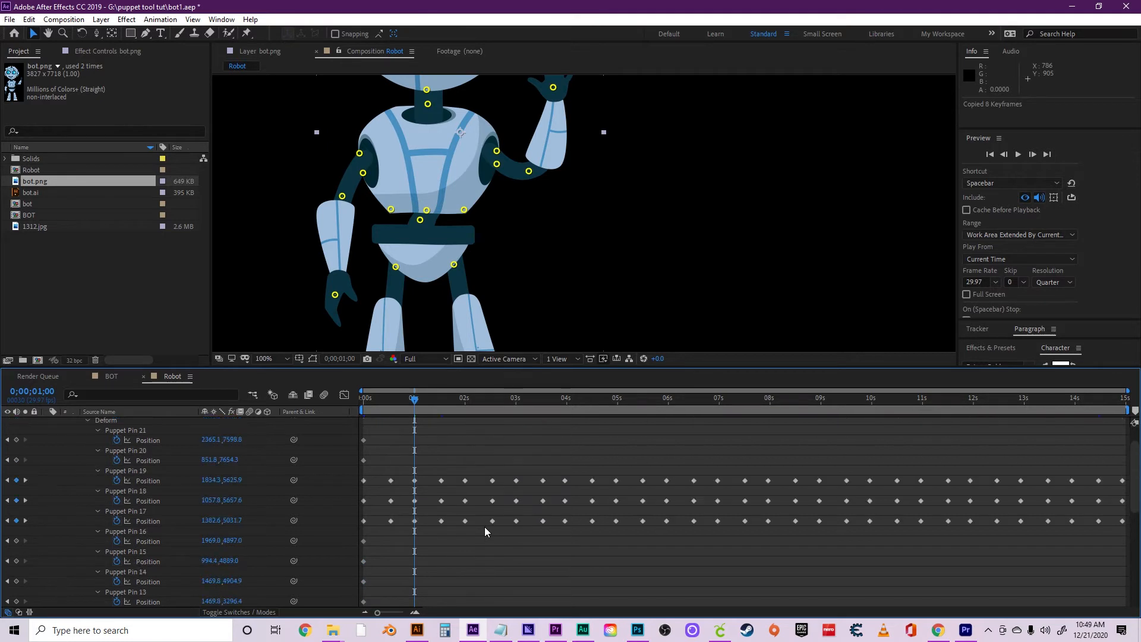
{"action": "left_click_drag", "start_coordinate": [417, 405], "coordinate": [435, 400]}
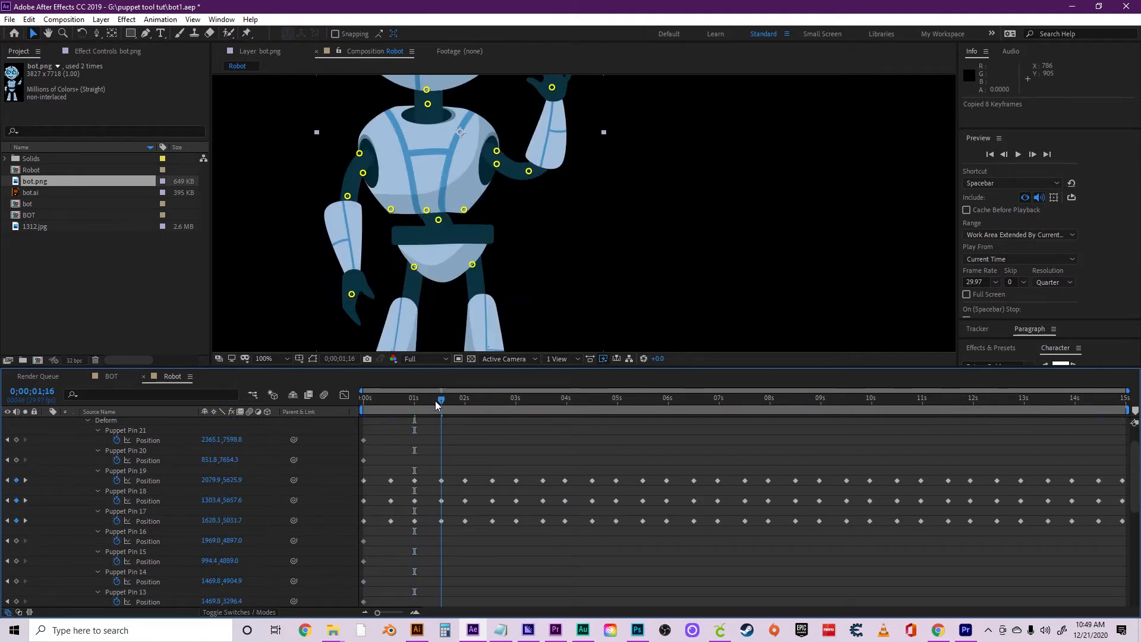
{"action": "scroll", "coordinate": [472, 518], "scroll_direction": "down", "scroll_amount": 4}
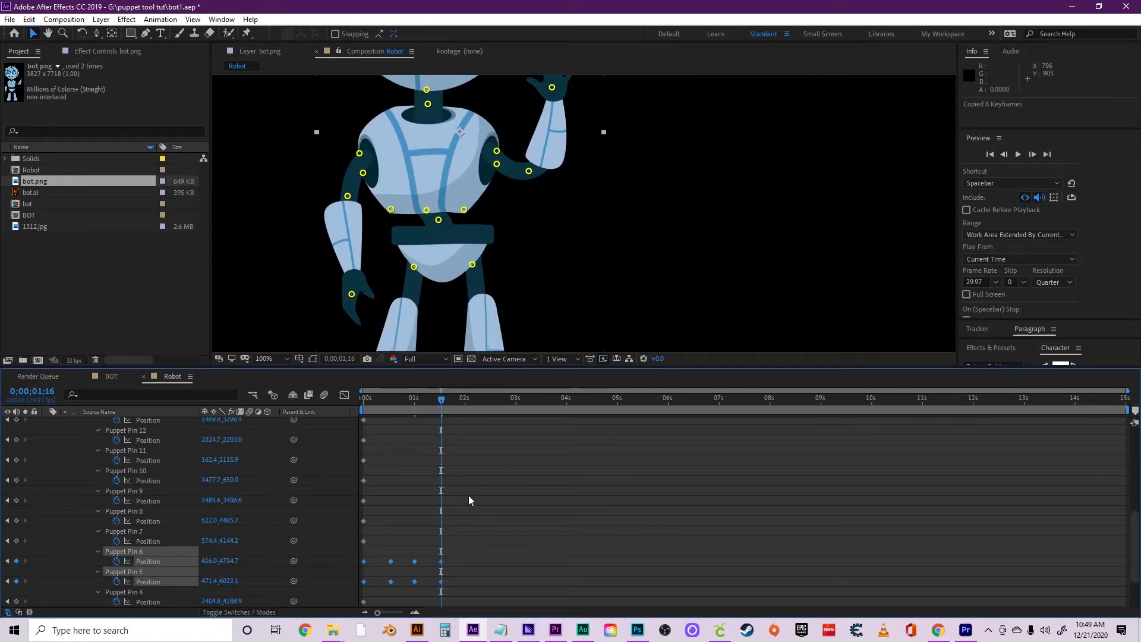
{"action": "left_click_drag", "start_coordinate": [444, 404], "coordinate": [461, 401]}
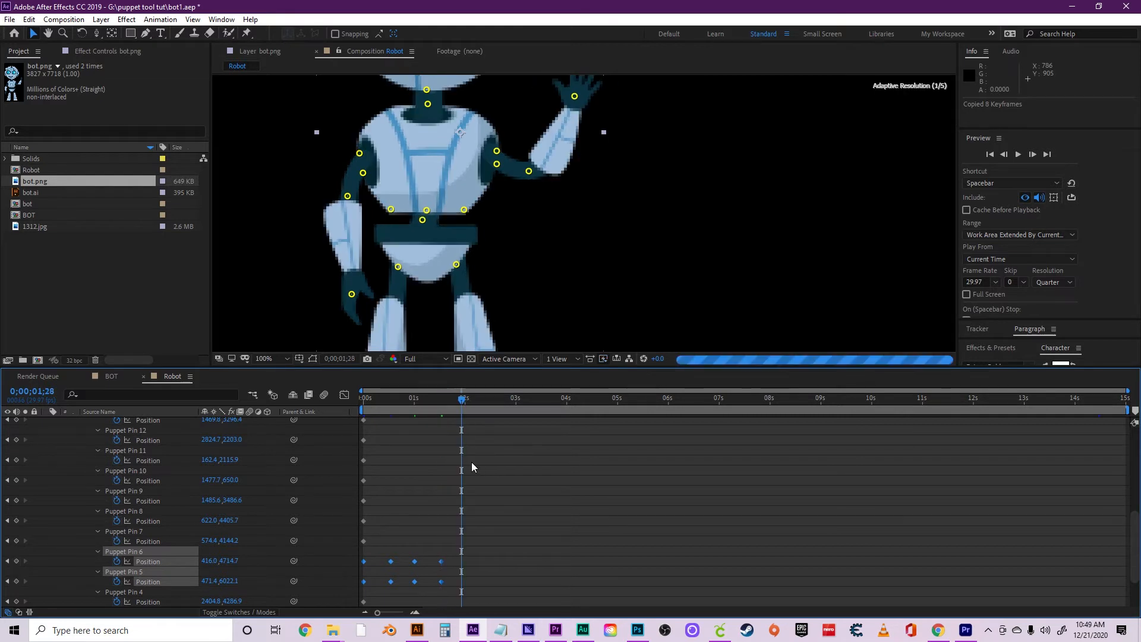
{"action": "left_click", "coordinate": [472, 462]}
{"action": "scroll", "coordinate": [472, 462], "scroll_direction": "up", "scroll_amount": 4}
{"action": "left_click", "coordinate": [464, 406]}
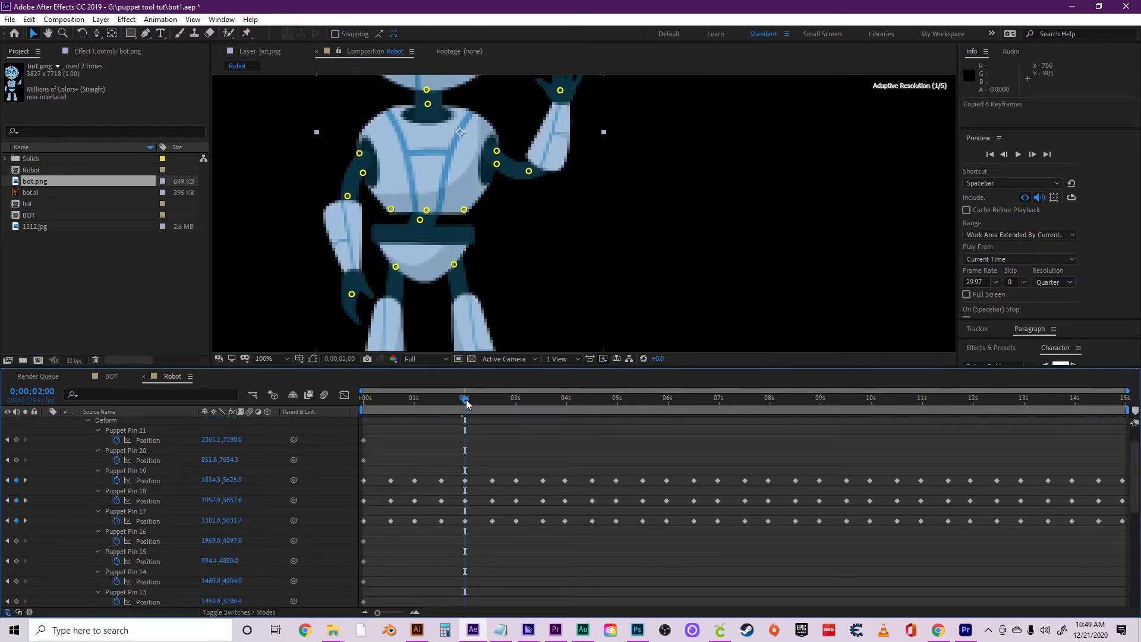
{"action": "scroll", "coordinate": [494, 558], "scroll_direction": "down", "scroll_amount": 3}
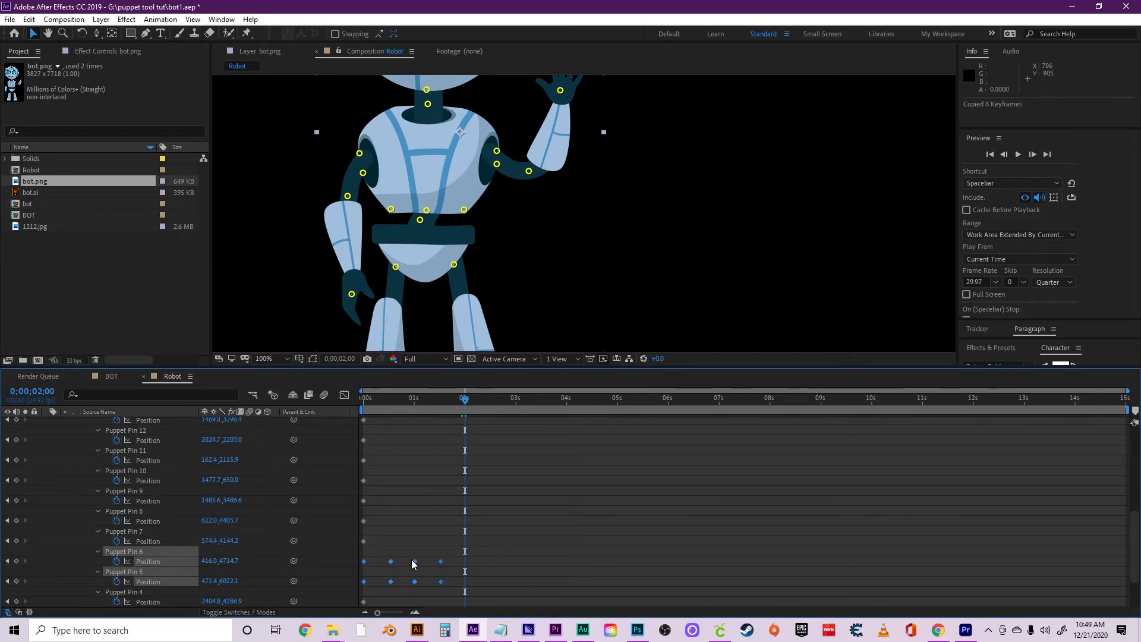
{"action": "key", "text": "ctrl+v"}
Paste the eight copied elbow and hand pin keyframes again at 0;00;03;29, matching the hip sway timing.
{"action": "scroll", "coordinate": [534, 518], "scroll_direction": "up", "scroll_amount": 2}
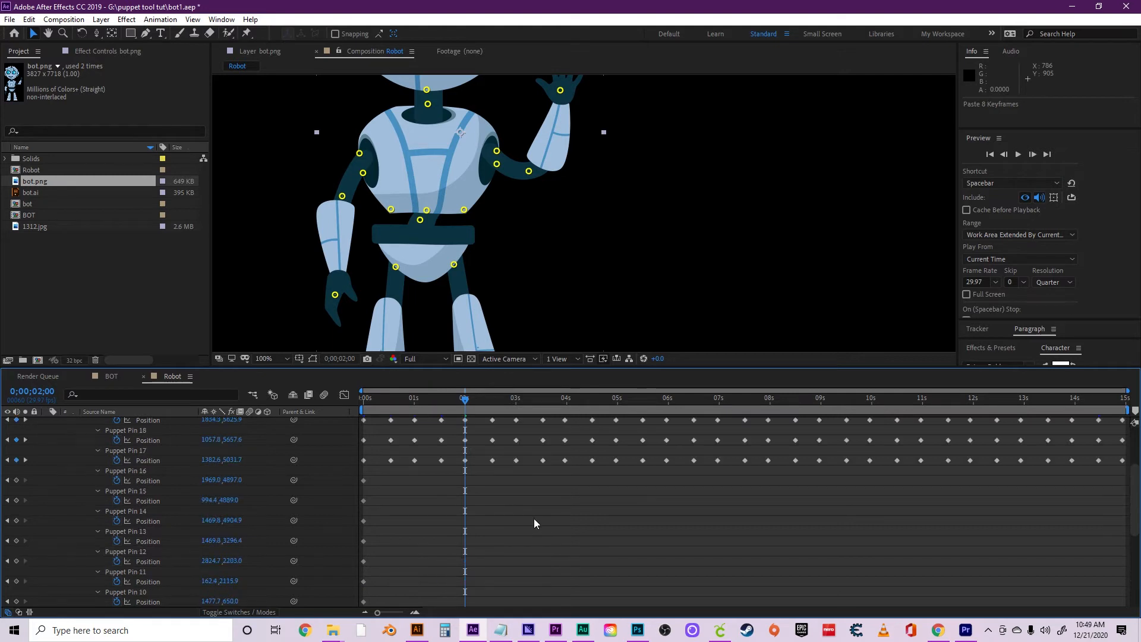
{"action": "scroll", "coordinate": [534, 523], "scroll_direction": "up", "scroll_amount": 3}
{"action": "left_click_drag", "start_coordinate": [490, 400], "coordinate": [565, 401]}
{"action": "scroll", "coordinate": [586, 545], "scroll_direction": "down", "scroll_amount": 5}
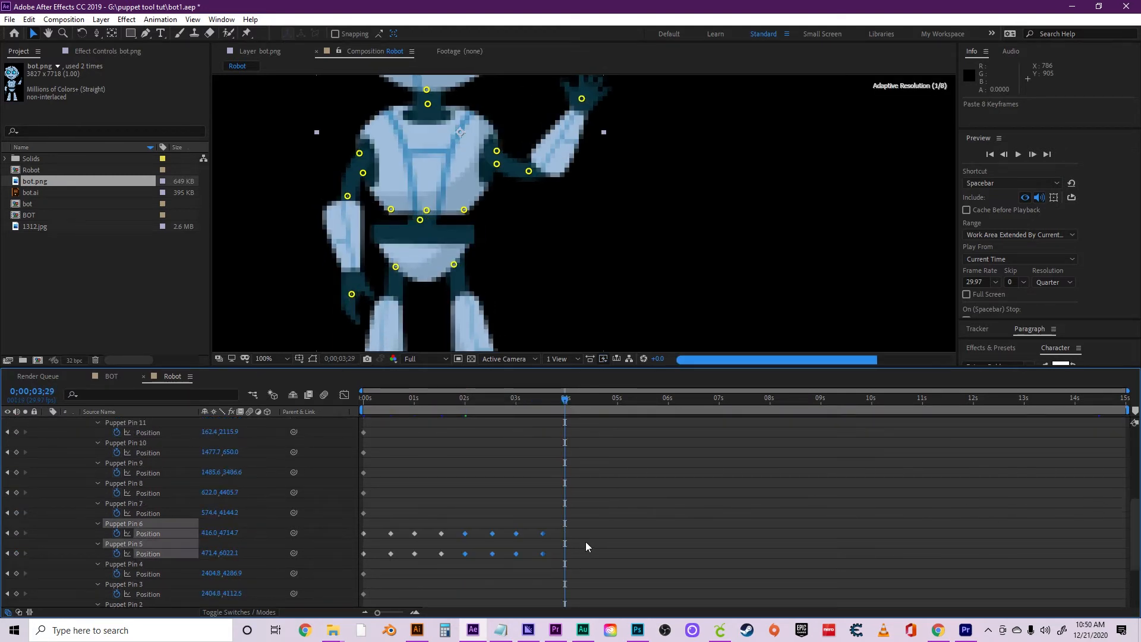
{"action": "key", "text": "ctrl+v"}
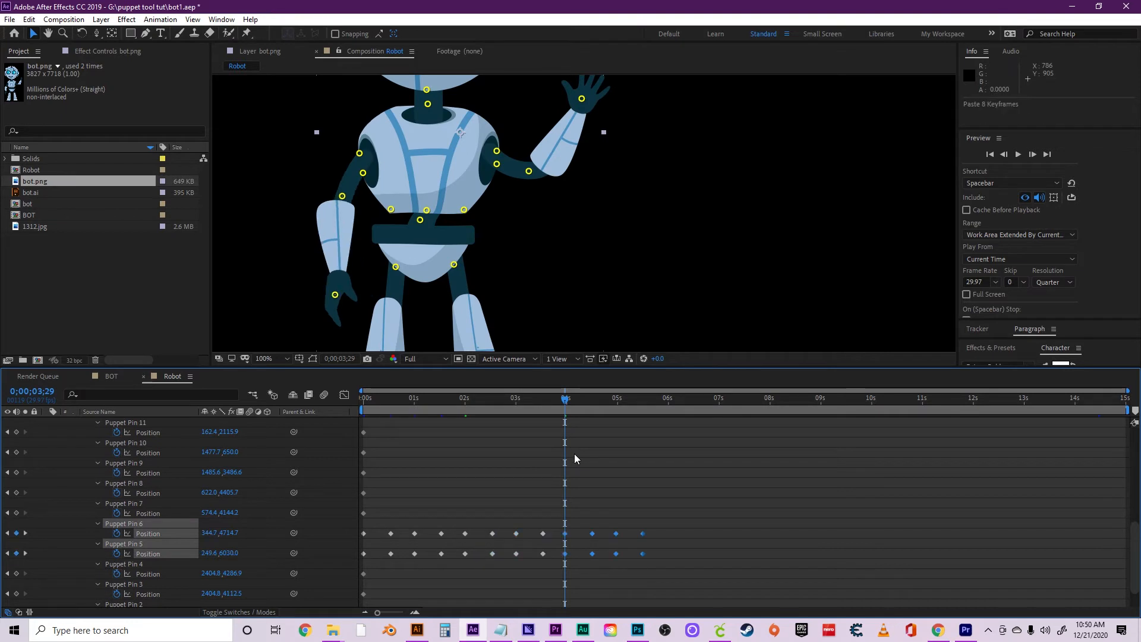
Paste the eight copied elbow and hand pin keyframes at 0;00;05;29, aligned with the hip pins' keyframe there.
{"action": "scroll", "coordinate": [652, 494], "scroll_direction": "up", "scroll_amount": 5}
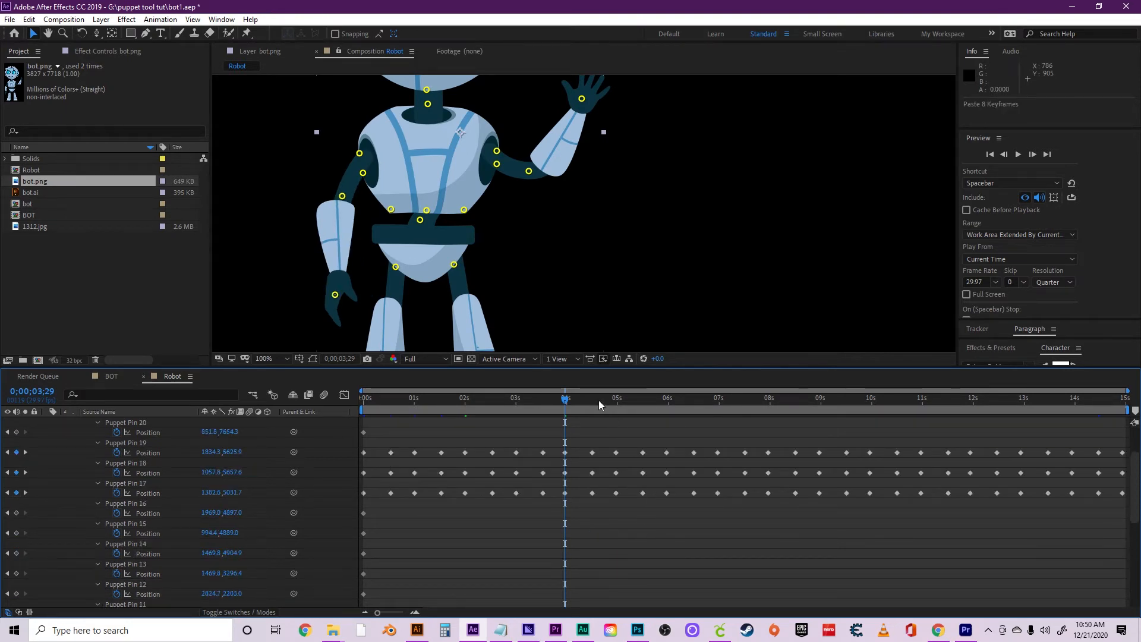
{"action": "left_click_drag", "start_coordinate": [598, 400], "coordinate": [642, 398]}
{"action": "scroll", "coordinate": [686, 526], "scroll_direction": "down", "scroll_amount": 5}
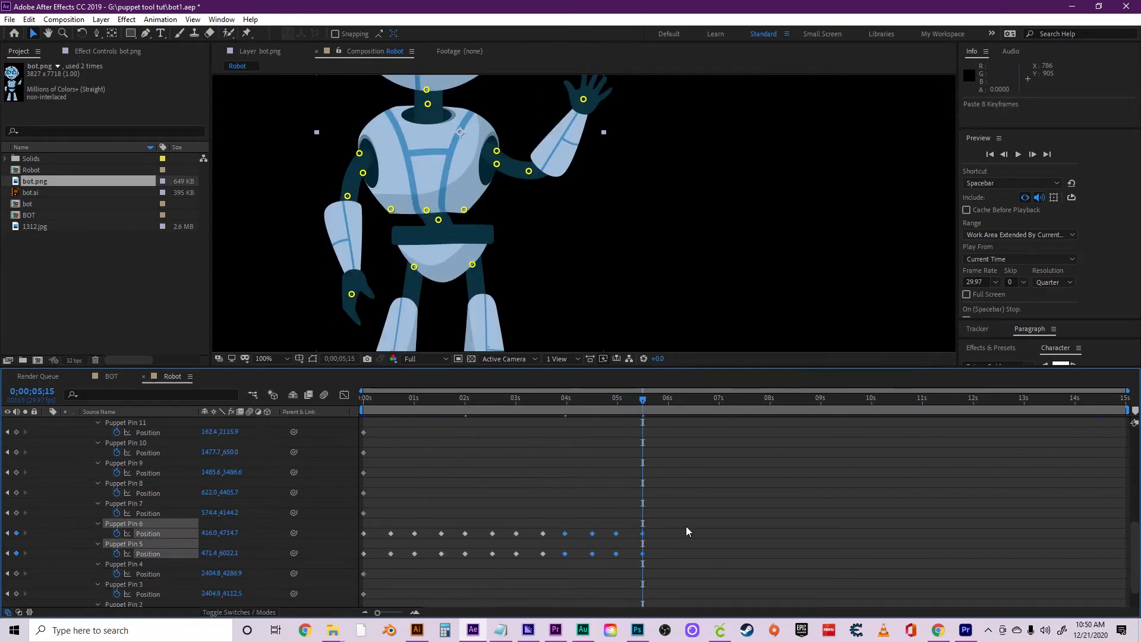
{"action": "left_click", "coordinate": [665, 449]}
{"action": "scroll", "coordinate": [666, 450], "scroll_direction": "up", "scroll_amount": 5}
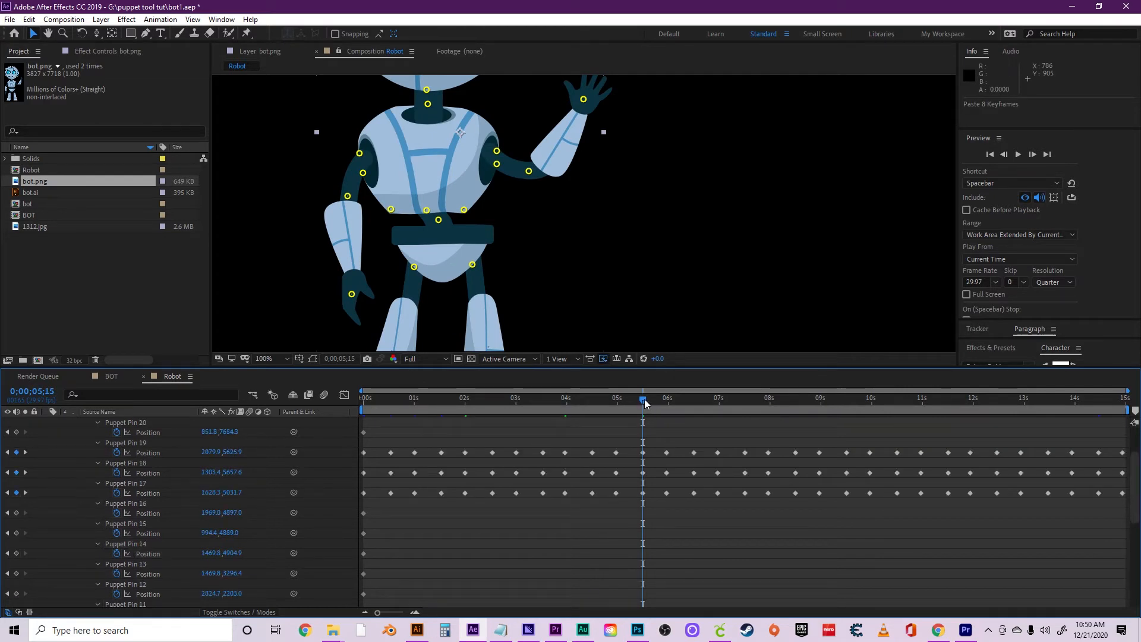
{"action": "left_click_drag", "start_coordinate": [646, 404], "coordinate": [666, 399]}
{"action": "scroll", "coordinate": [697, 517], "scroll_direction": "down", "scroll_amount": 3}
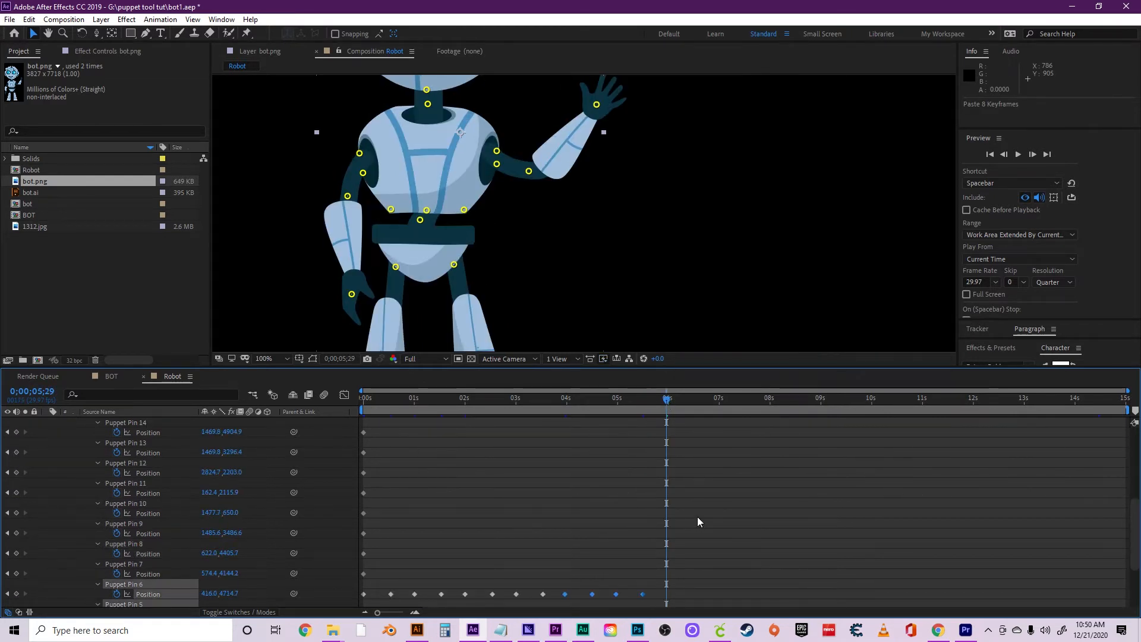
{"action": "scroll", "coordinate": [695, 523], "scroll_direction": "down", "scroll_amount": 2}
{"action": "key", "text": "ctrl+v"}
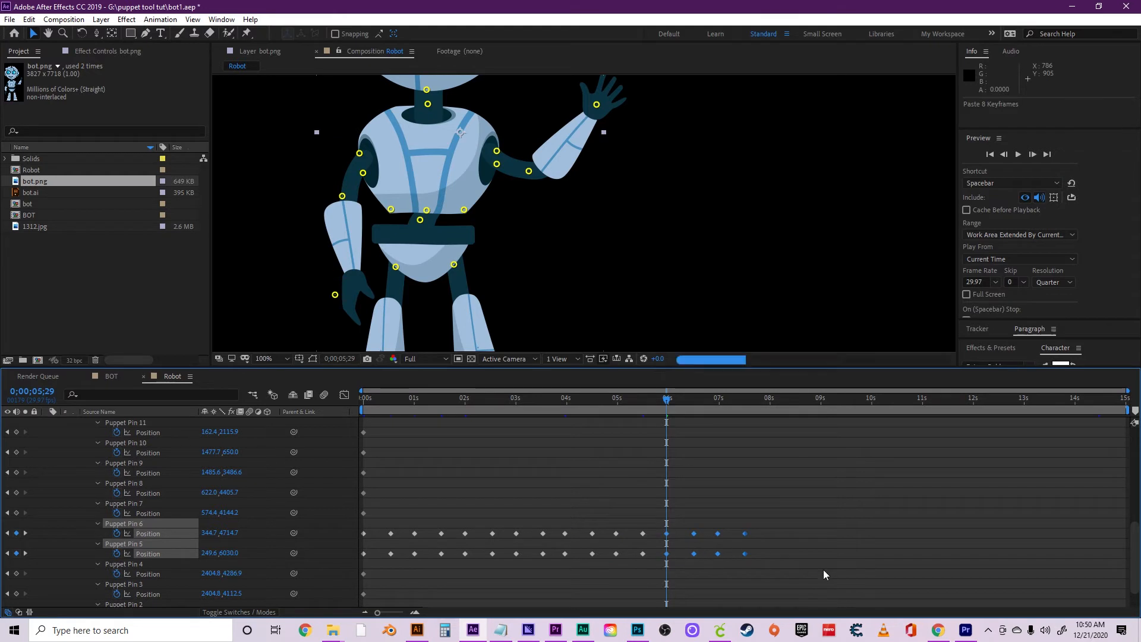
Paste the eight copied elbow and hand pin keyframes at 0;00;07;29 to continue the lowered arm's swing.
{"action": "scroll", "coordinate": [822, 569], "scroll_direction": "up", "scroll_amount": 3}
{"action": "left_click_drag", "start_coordinate": [675, 395], "coordinate": [745, 406]}
{"action": "scroll", "coordinate": [815, 558], "scroll_direction": "down", "scroll_amount": 3}
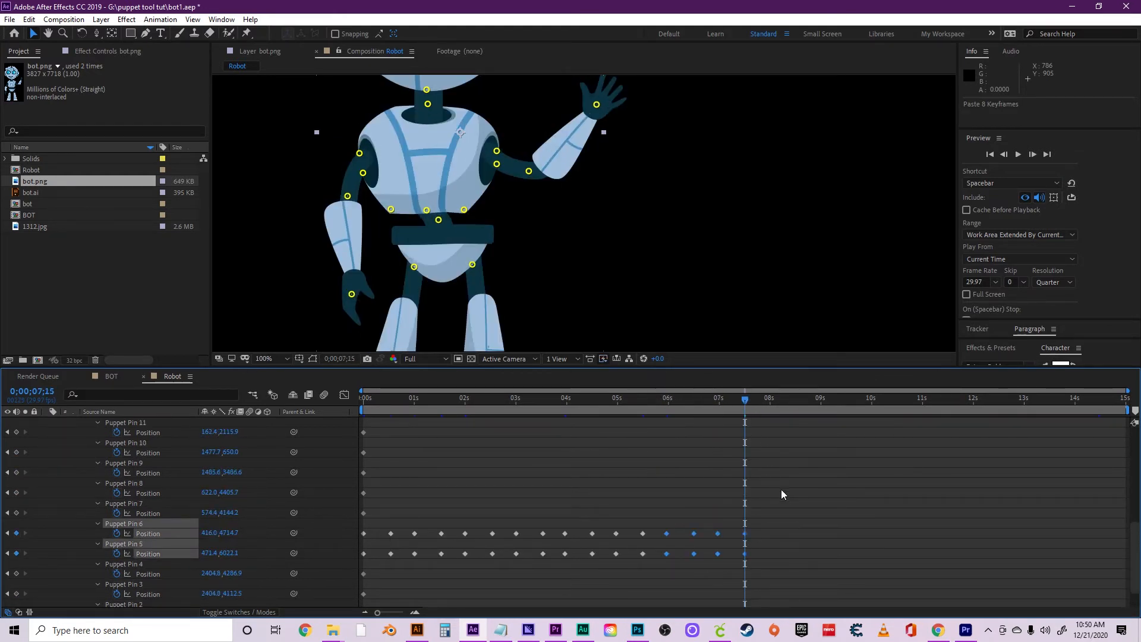
{"action": "scroll", "coordinate": [781, 491], "scroll_direction": "up", "scroll_amount": 3}
{"action": "left_click_drag", "start_coordinate": [746, 400], "coordinate": [768, 402]}
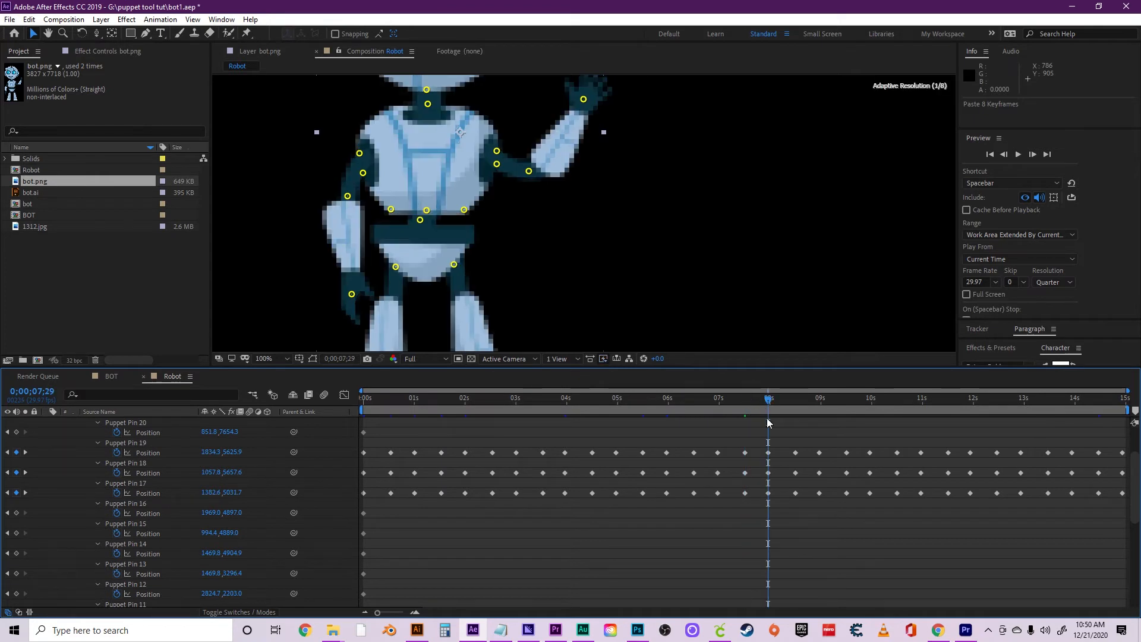
{"action": "scroll", "coordinate": [809, 549], "scroll_direction": "down", "scroll_amount": 4}
{"action": "key", "text": "ctrl+v"}
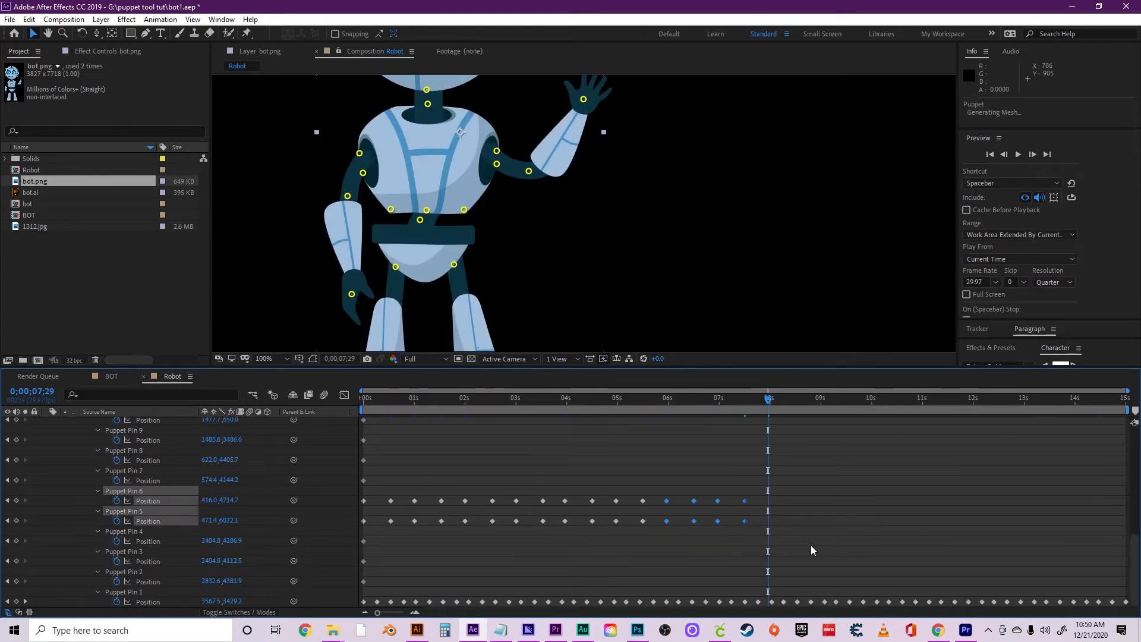
Paste the eight copied elbow and hand pin keyframes at 0;00;09;29, in line with the hip pins' keyframe.
{"action": "scroll", "coordinate": [912, 537], "scroll_direction": "up", "scroll_amount": 4}
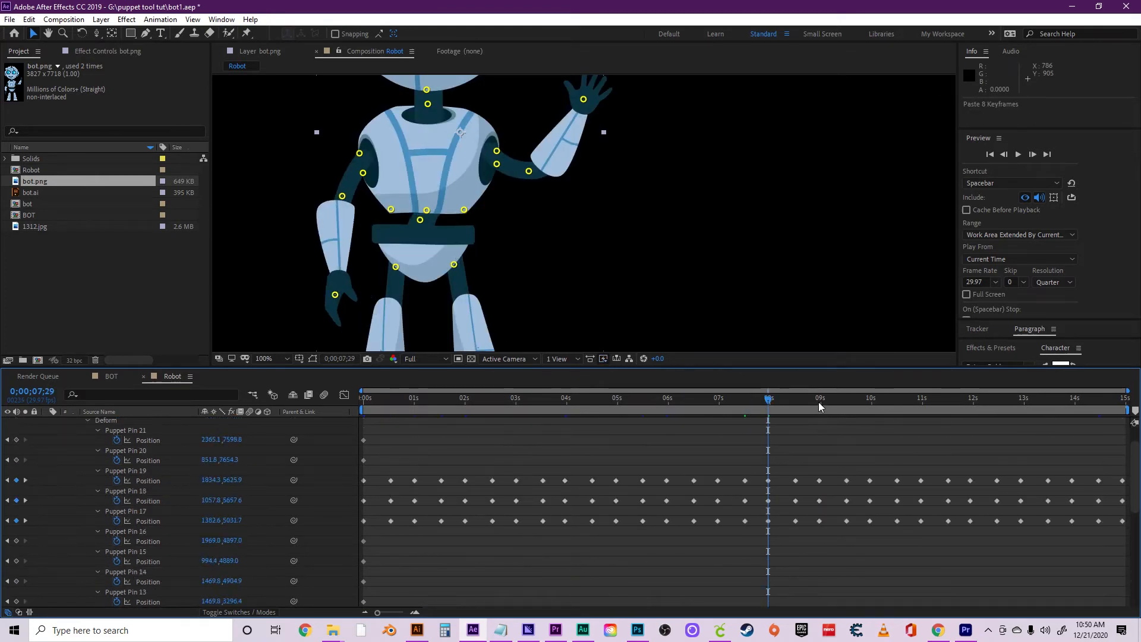
{"action": "left_click", "coordinate": [848, 397]}
{"action": "scroll", "coordinate": [885, 538], "scroll_direction": "down", "scroll_amount": 3}
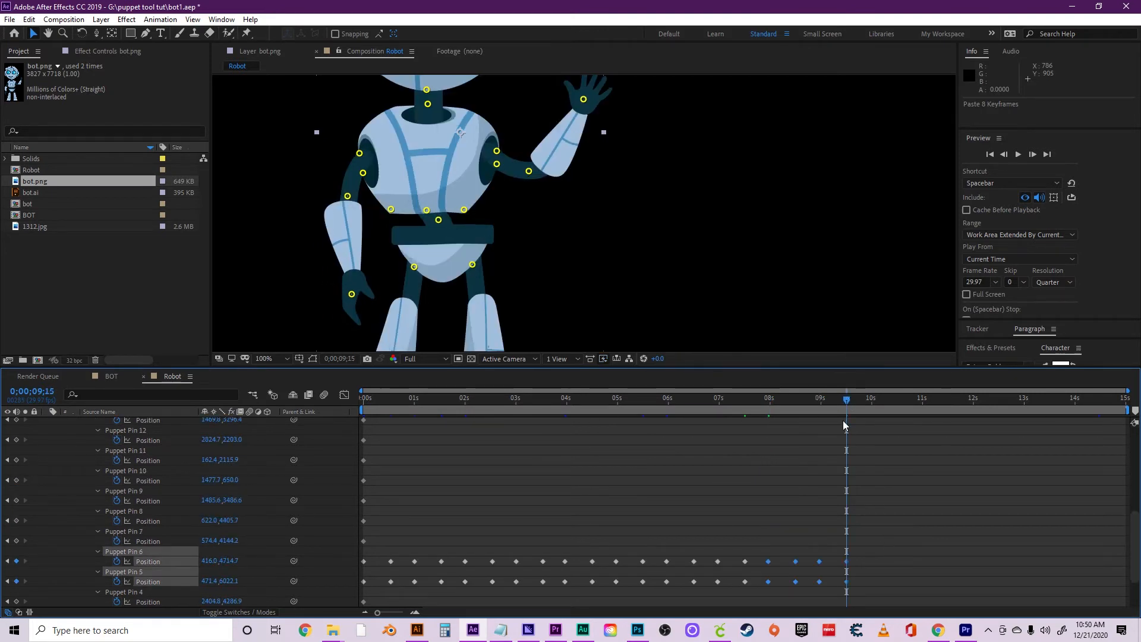
{"action": "left_click_drag", "start_coordinate": [847, 401], "coordinate": [870, 400]}
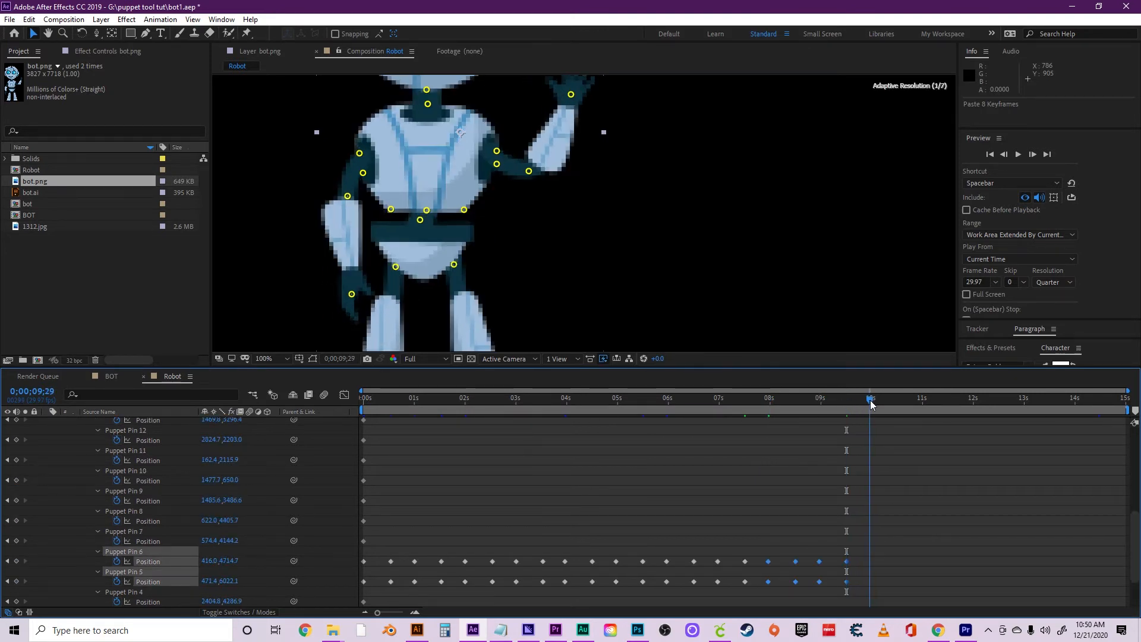
{"action": "scroll", "coordinate": [904, 541], "scroll_direction": "up", "scroll_amount": 3}
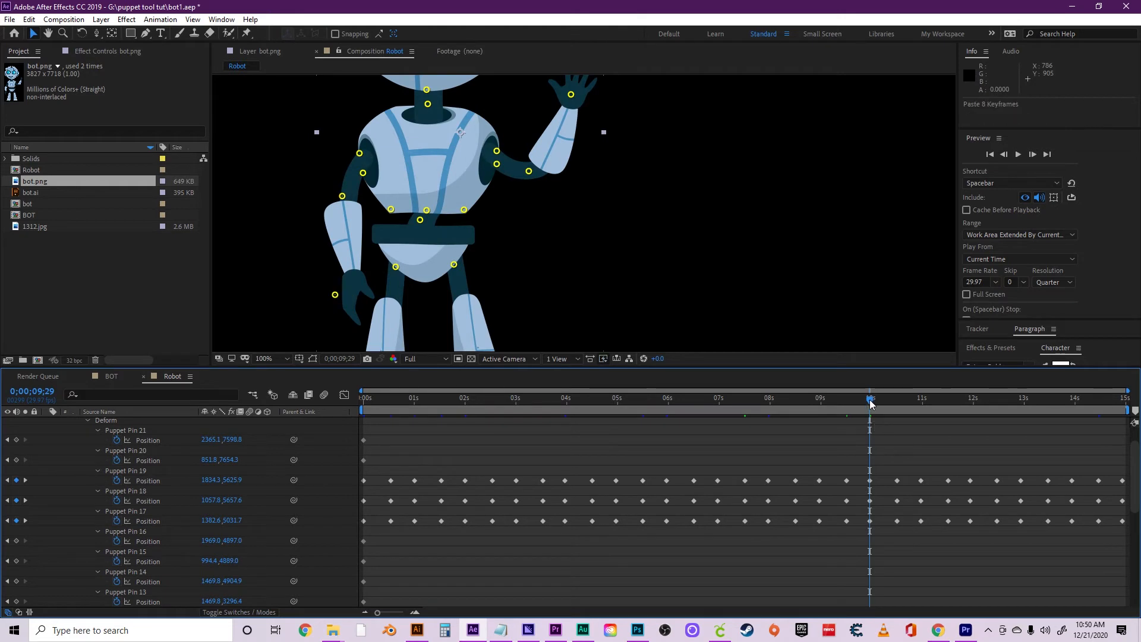
Paste the eight copied elbow and hand pin keyframes at 0;00;11;28, matching the hip sway.
{"action": "left_click_drag", "start_coordinate": [870, 404], "coordinate": [965, 406]}
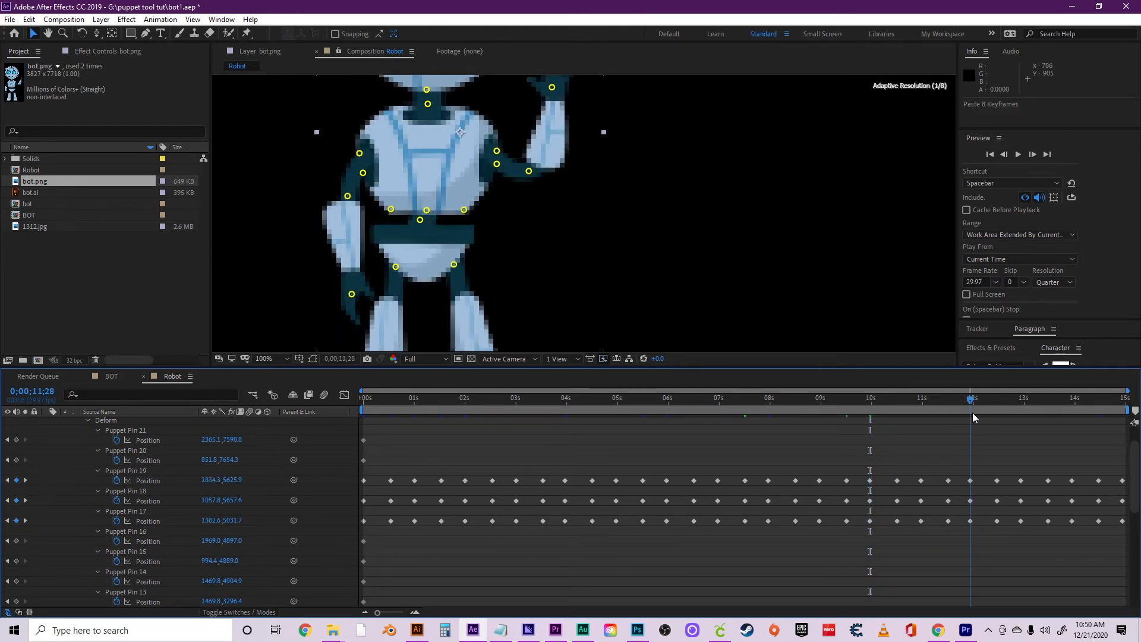
{"action": "scroll", "coordinate": [952, 549], "scroll_direction": "down", "scroll_amount": 3}
{"action": "key", "text": "ctrl+v"}
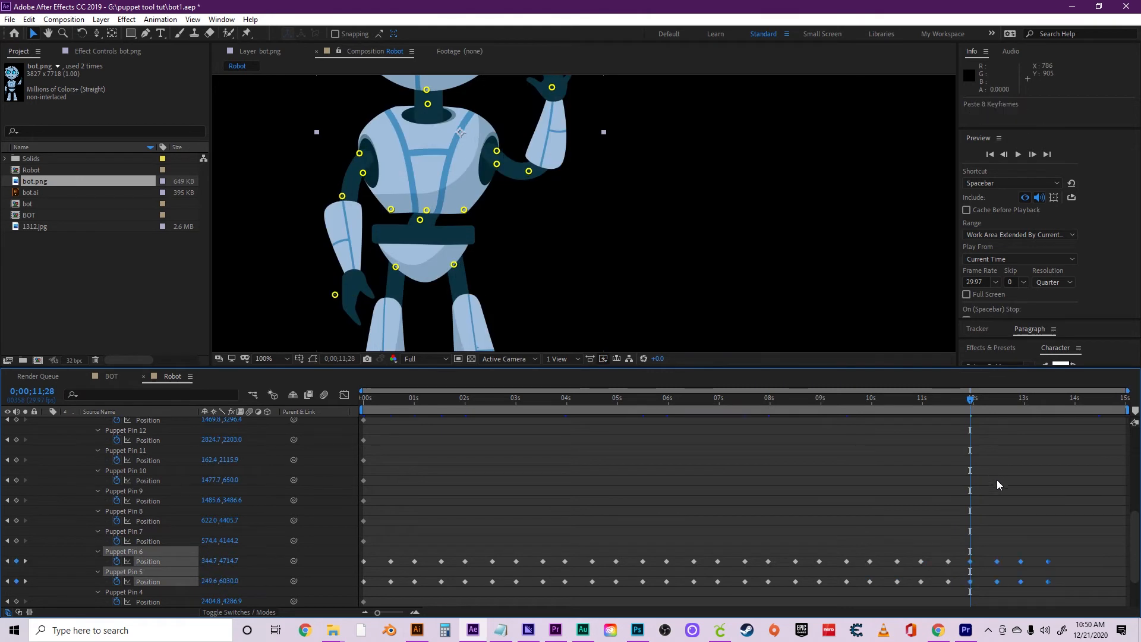
{"action": "left_click", "coordinate": [1058, 529]}
Paste the copied elbow and hand pin keyframes at 0;00;13;28 to carry the lowered arm's swing to the composition's end.
{"action": "scroll", "coordinate": [1034, 480], "scroll_direction": "up", "scroll_amount": 4}
{"action": "left_click_drag", "start_coordinate": [973, 401], "coordinate": [1069, 406]}
{"action": "scroll", "coordinate": [1050, 533], "scroll_direction": "down", "scroll_amount": 4}
{"action": "key", "text": "ctrl+v"}
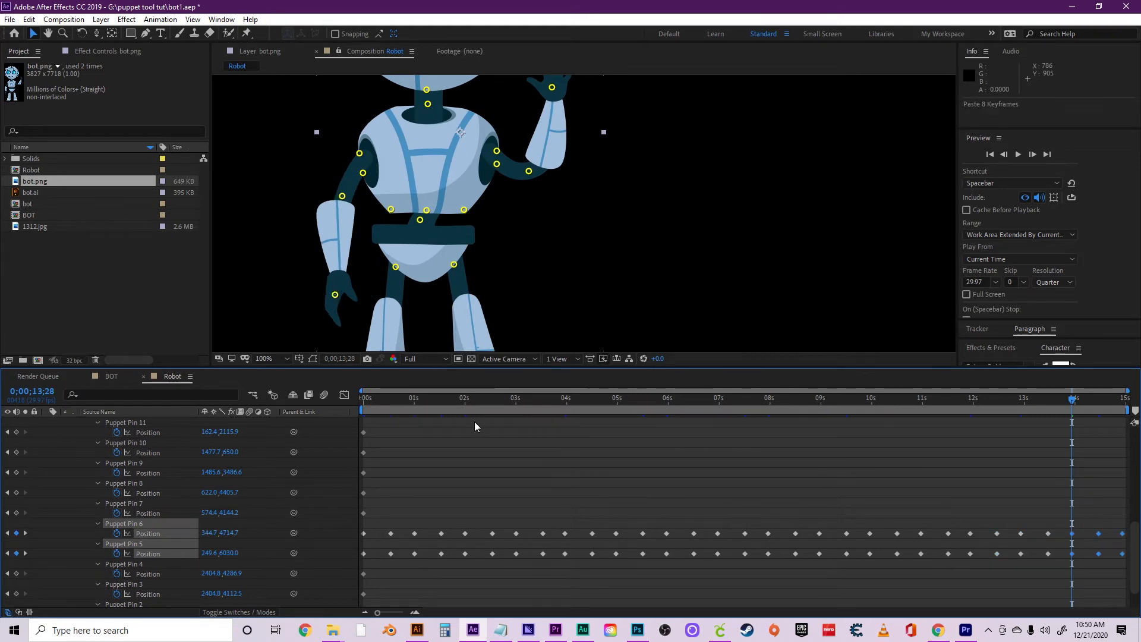
Play back the animation from 0;00;00;00 with the whole robot in view to check the wave, hip sway and arm swing.
{"action": "left_click_drag", "start_coordinate": [366, 397], "coordinate": [361, 397]}
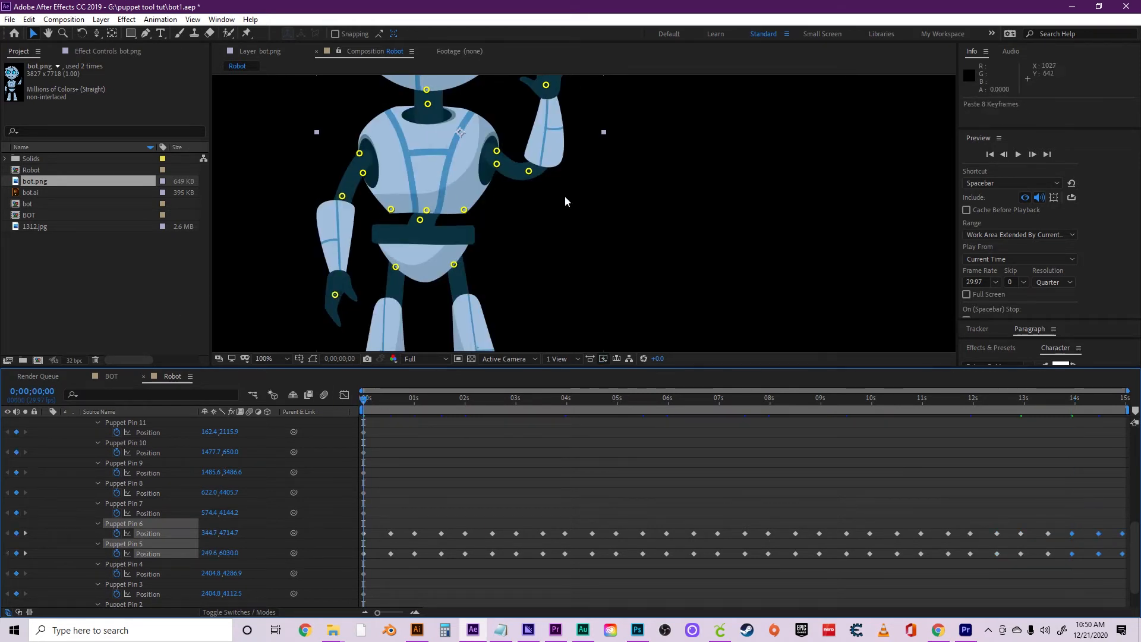
{"action": "scroll", "coordinate": [565, 197], "scroll_direction": "down", "scroll_amount": 1}
{"action": "key", "text": "space"}
{"action": "left_click_drag", "start_coordinate": [710, 230], "coordinate": [738, 258]}
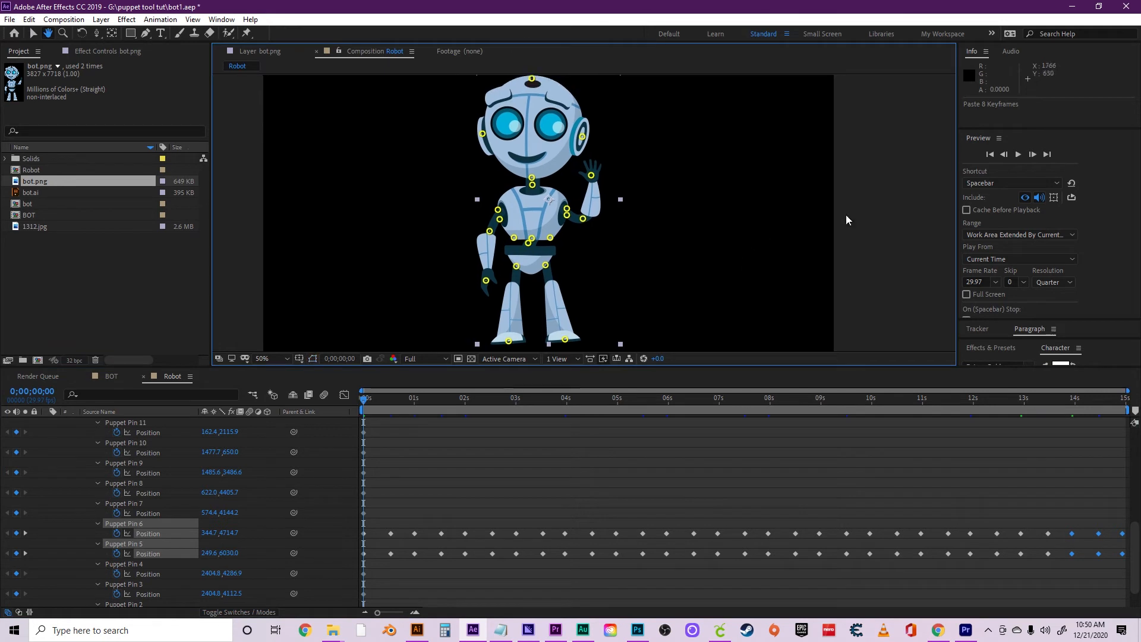
{"action": "left_click", "coordinate": [1019, 154]}
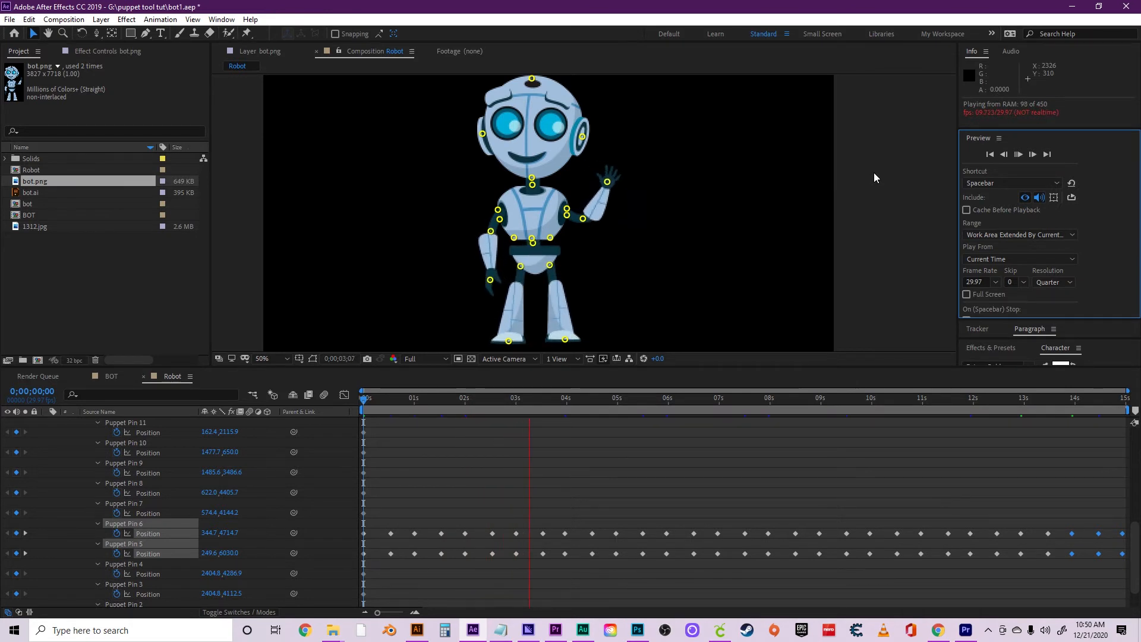
{"action": "key", "text": "space"}
{"action": "key", "text": "space"}
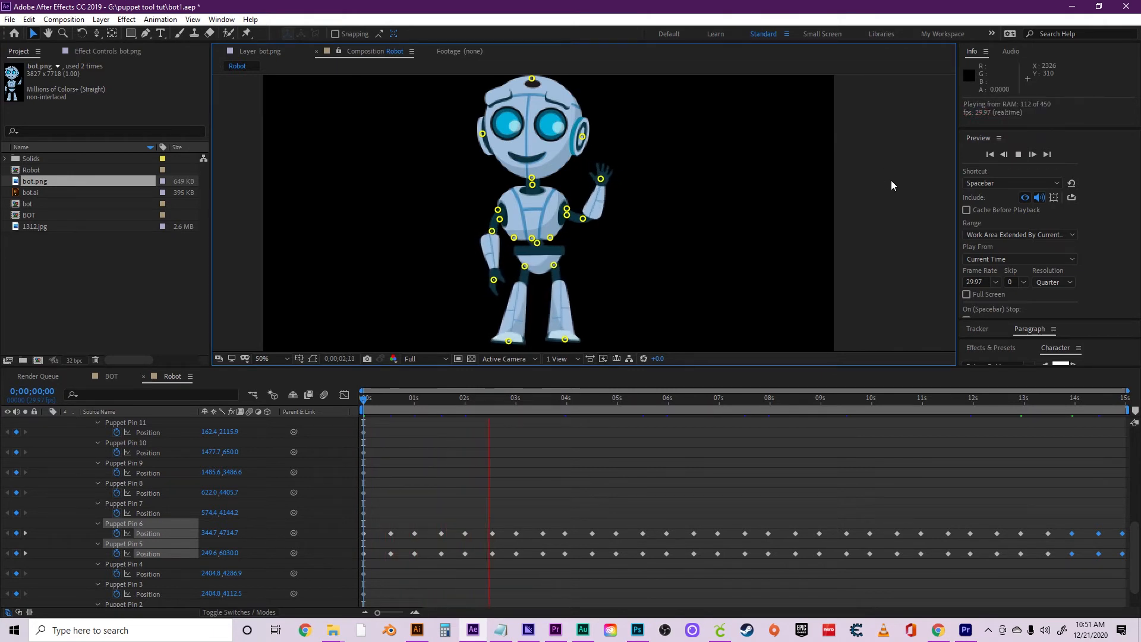
{"action": "key", "text": "space"}
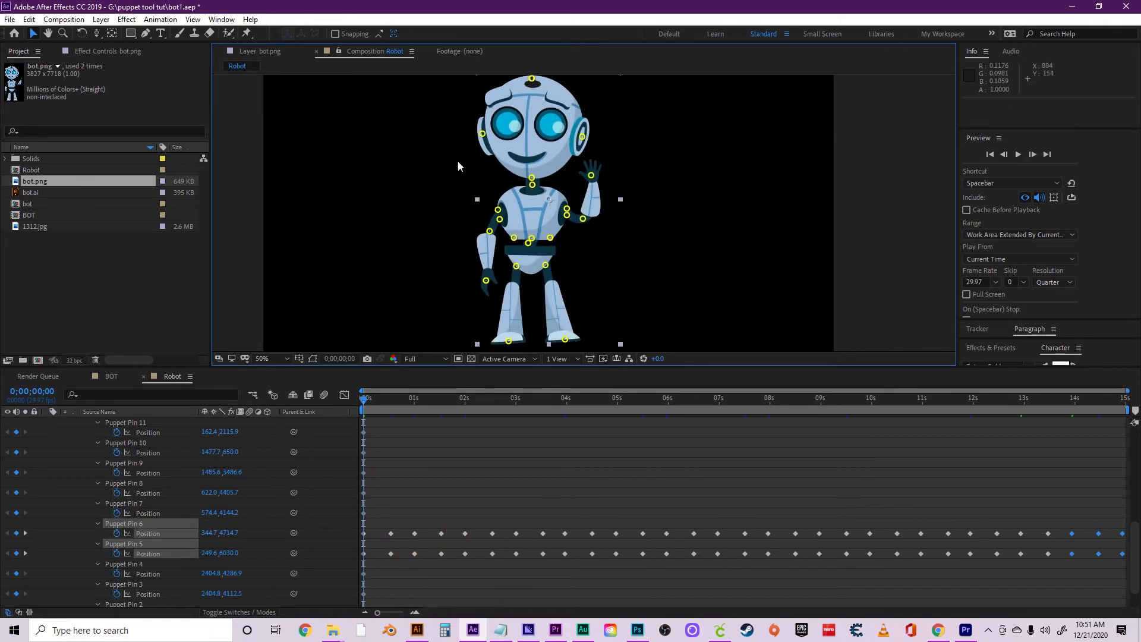
Scrub through the animation from the start to 0;00;08;09 with the whole composition frame in view.
{"action": "key", "text": "comma"}
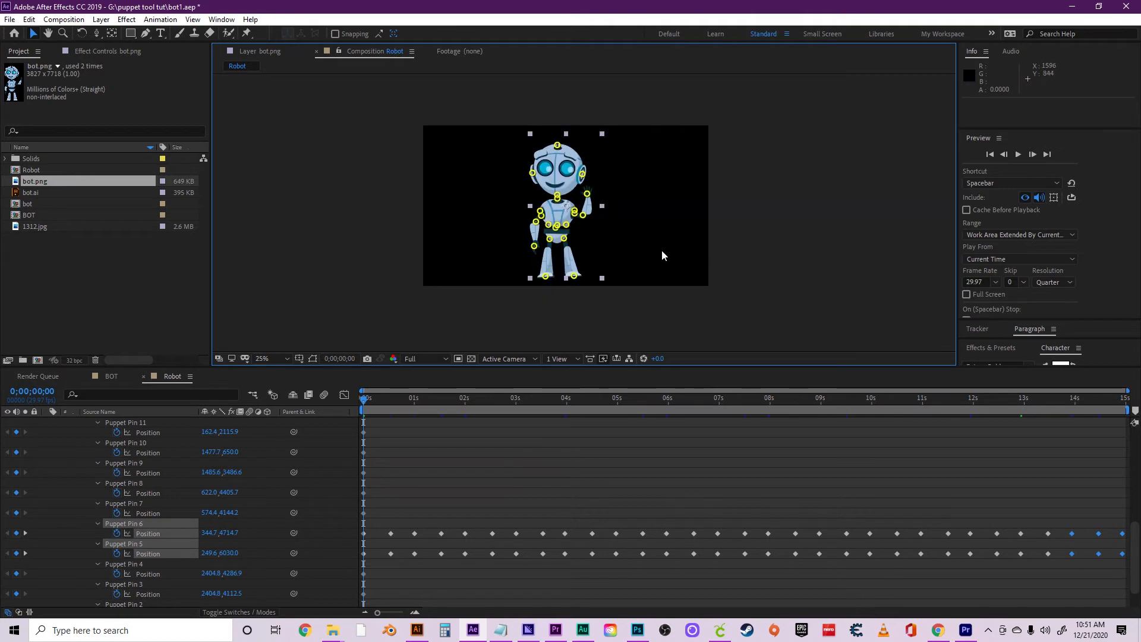
{"action": "scroll", "coordinate": [435, 480], "scroll_direction": "down", "scroll_amount": 1}
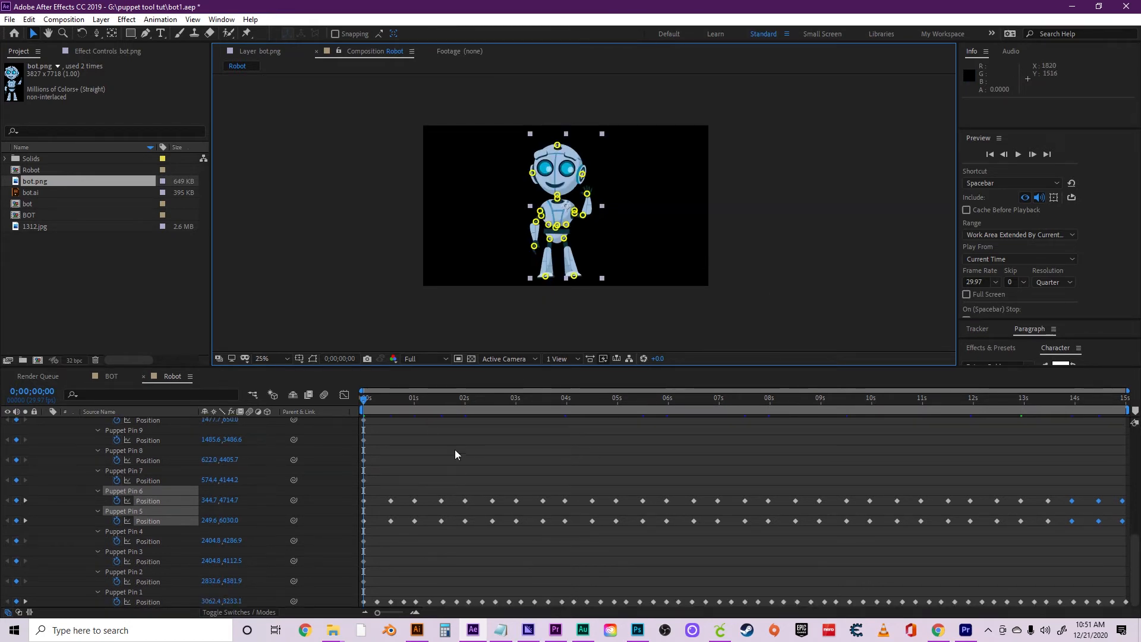
{"action": "left_click_drag", "start_coordinate": [376, 402], "coordinate": [785, 419]}
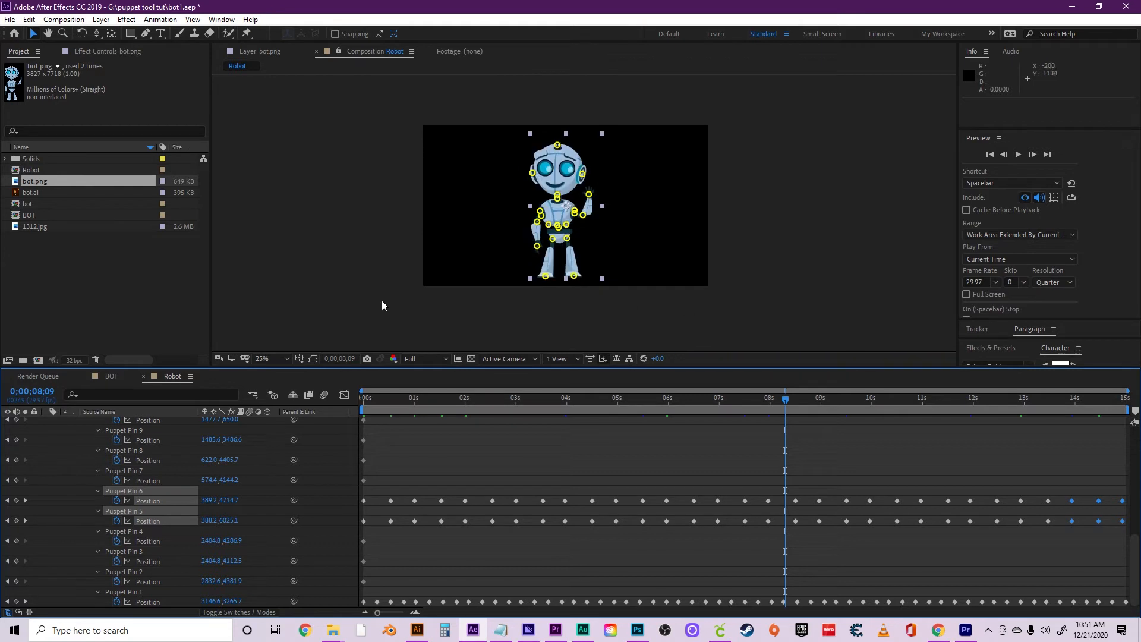
Browse to the industrial factory interior folder inside puppet tool tut and choose 1312.jpg for import as footage.
{"action": "left_click", "coordinate": [347, 289]}
{"action": "left_click", "coordinate": [78, 316]}
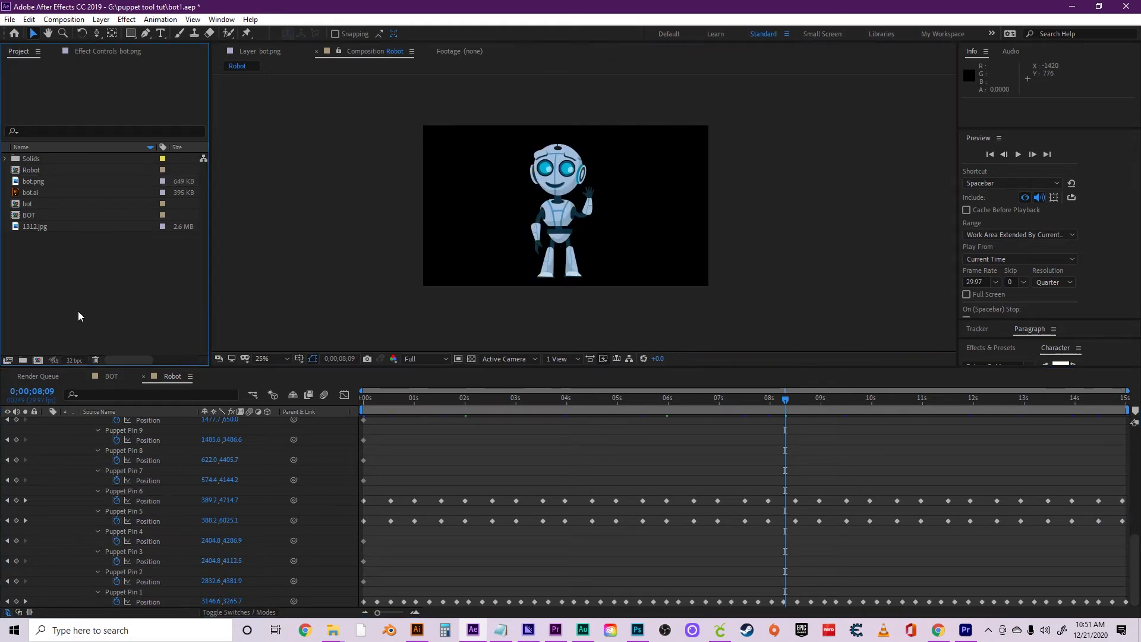
{"action": "right_click", "coordinate": [34, 251]}
{"action": "mouse_move", "coordinate": [89, 311]}
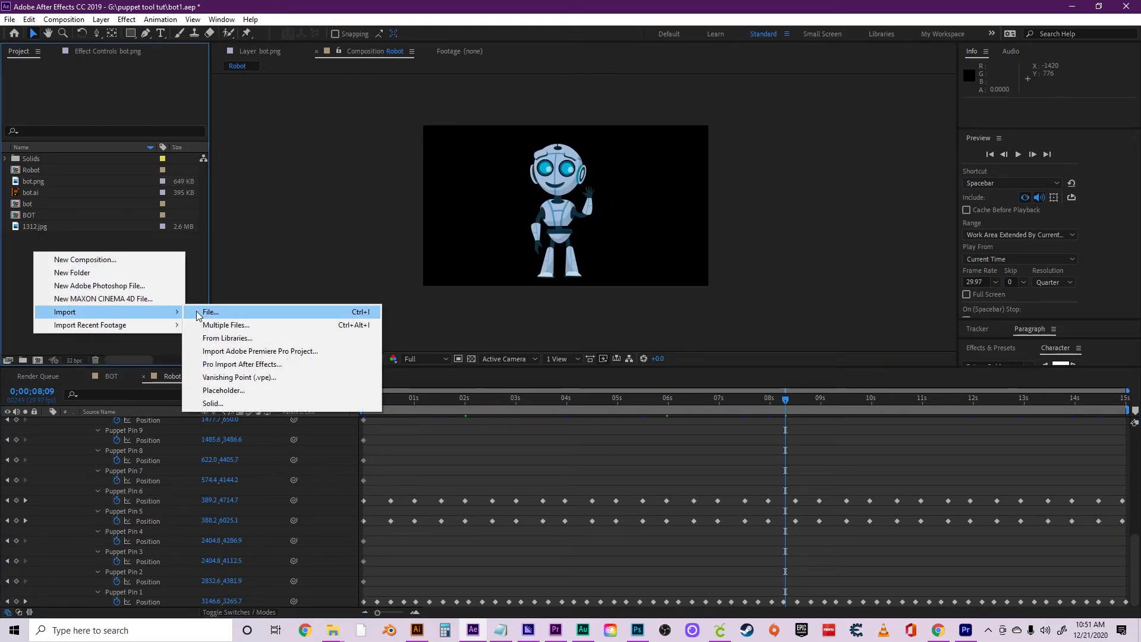
{"action": "left_click", "coordinate": [197, 312]}
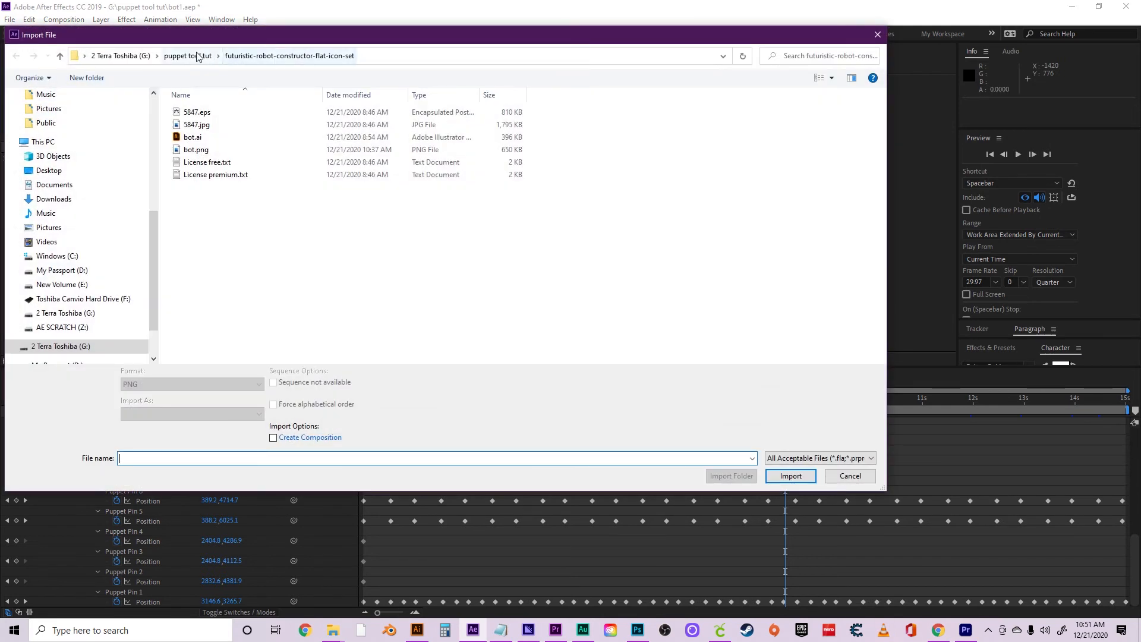
{"action": "left_click", "coordinate": [198, 56]}
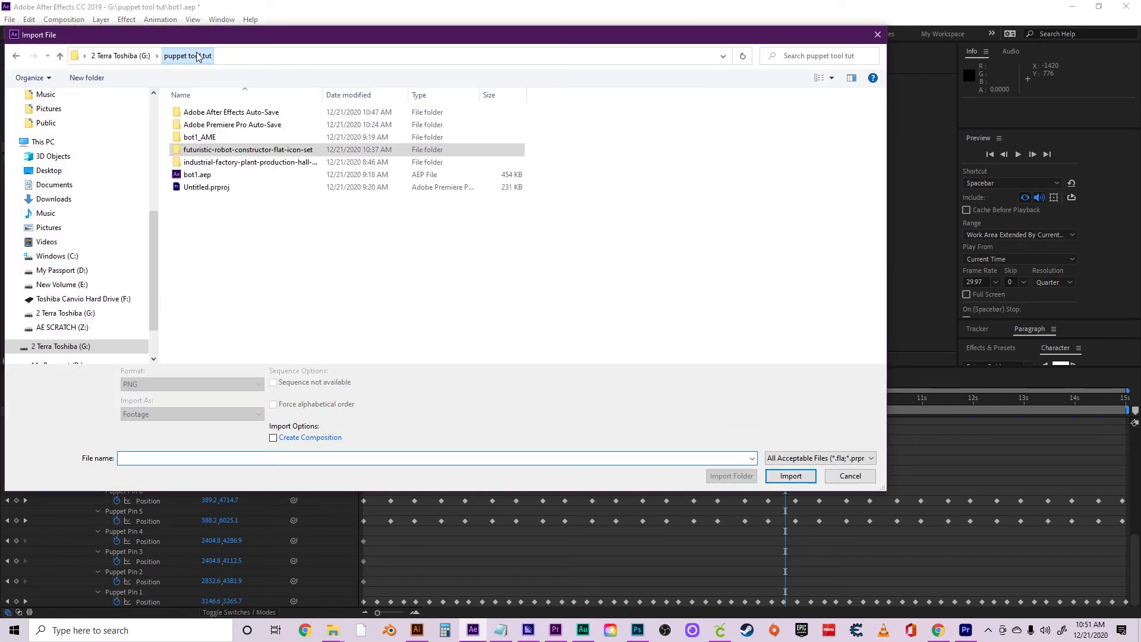
{"action": "double_click", "coordinate": [211, 163]}
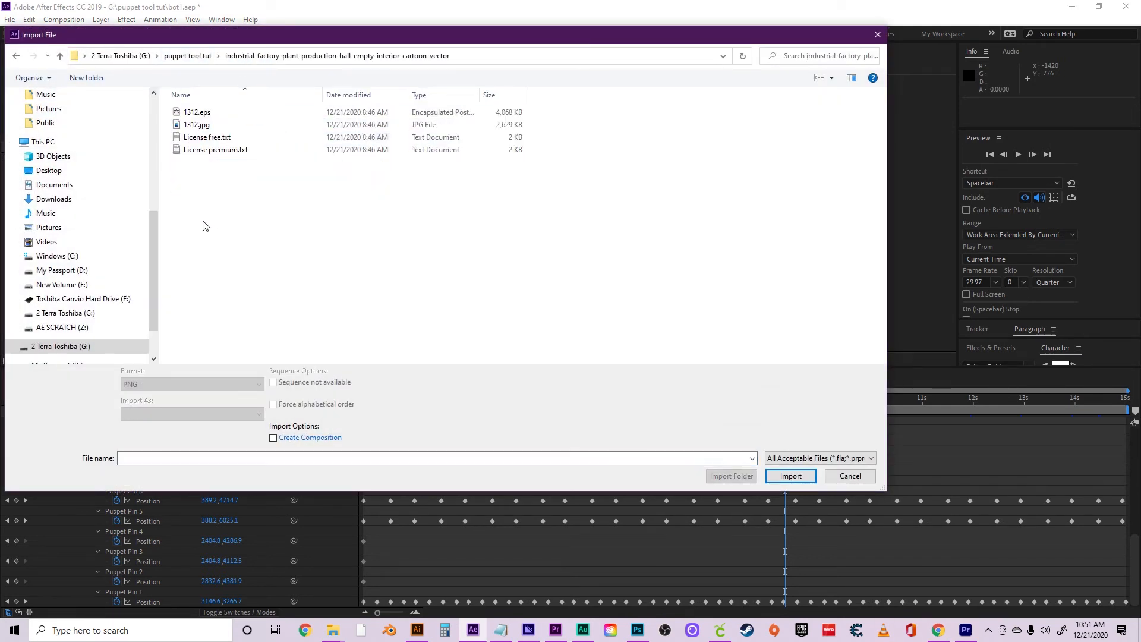
{"action": "left_click", "coordinate": [195, 127]}
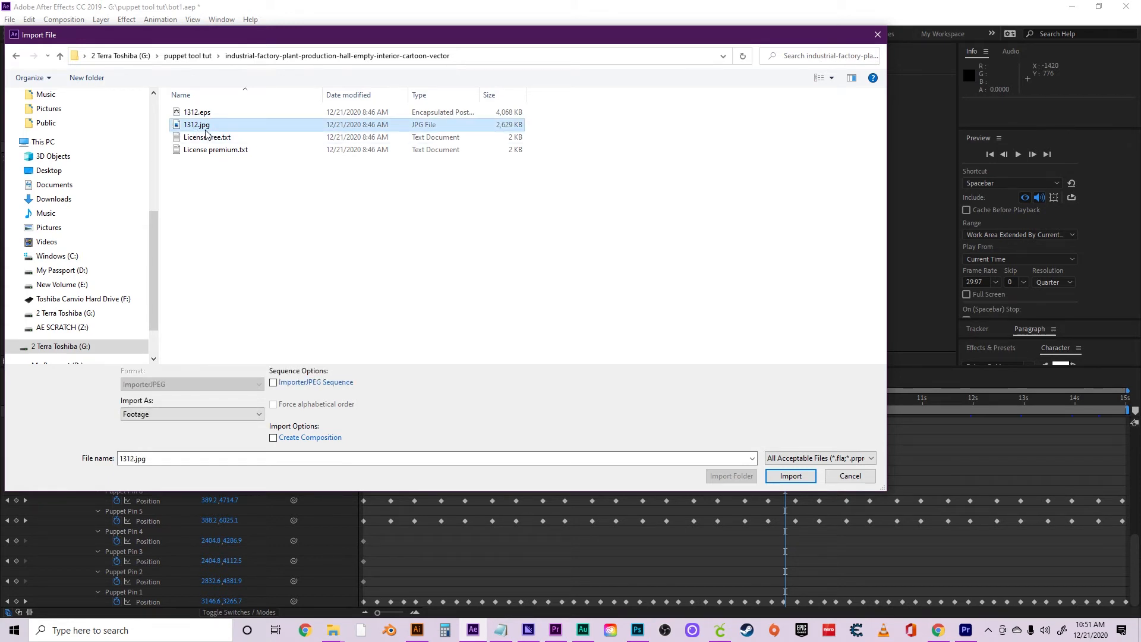
{"action": "key", "text": "Up"}
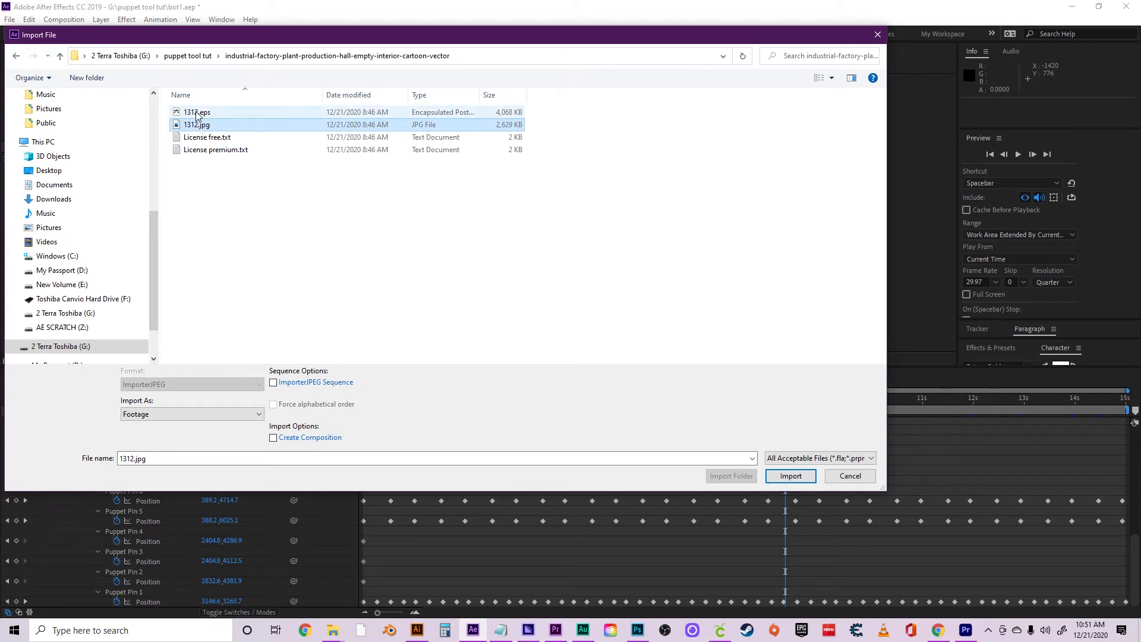
{"action": "left_click", "coordinate": [198, 128]}
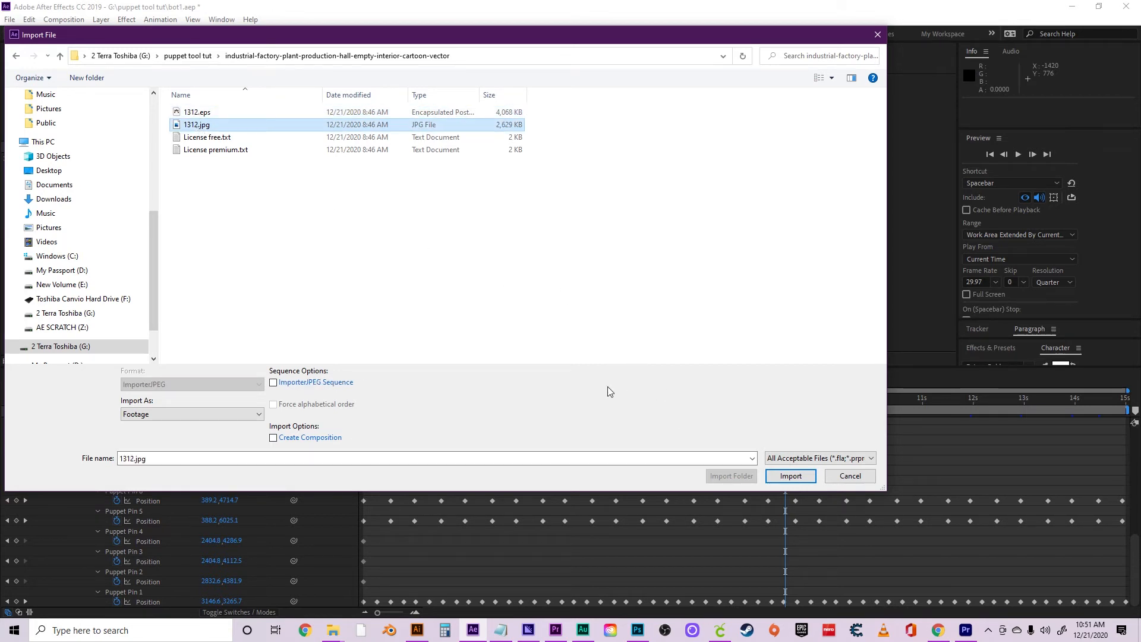
{"action": "left_click", "coordinate": [798, 479]}
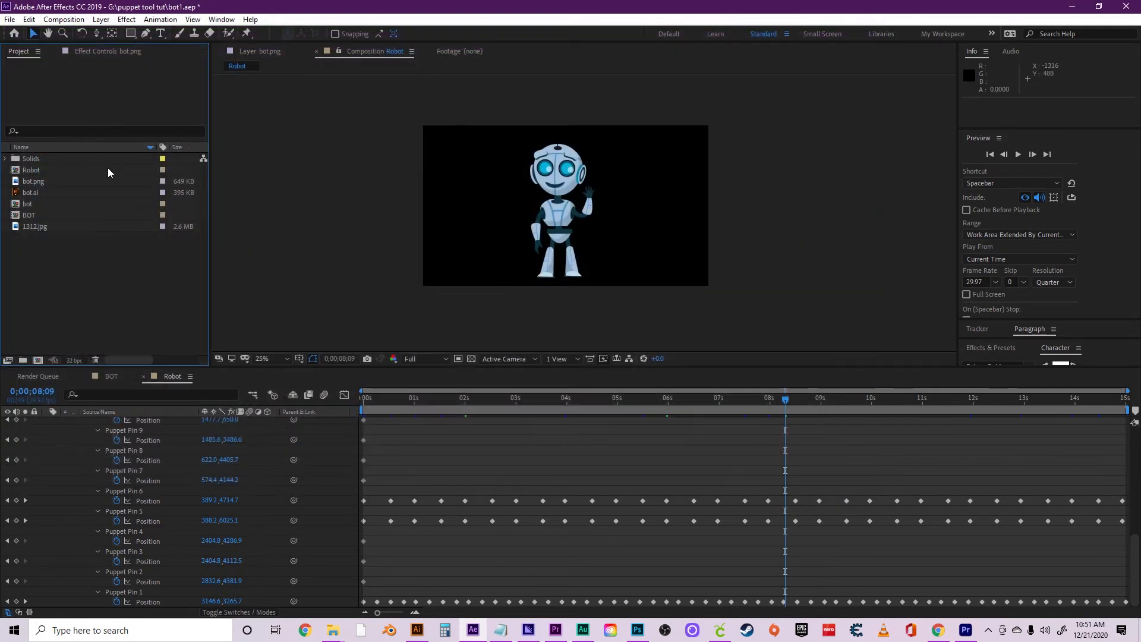
Collapse the bot.png layer's properties and add 1312.jpg to the Robot composition beneath bot.png.
{"action": "left_click", "coordinate": [41, 225]}
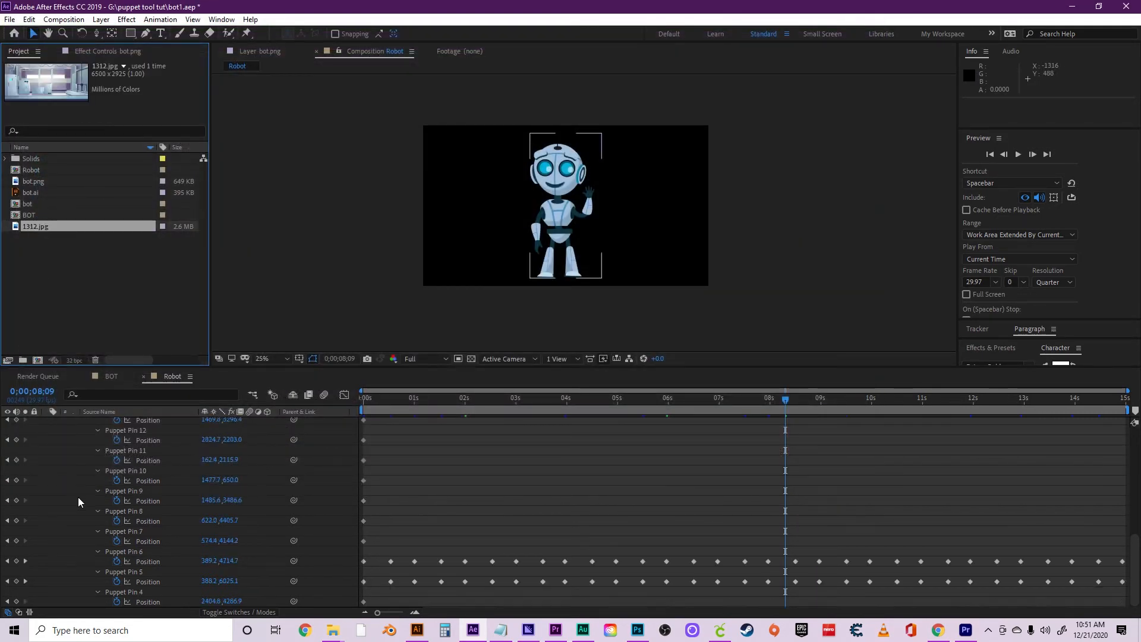
{"action": "scroll", "coordinate": [77, 494], "scroll_direction": "up", "scroll_amount": 5}
{"action": "left_click", "coordinate": [104, 422]}
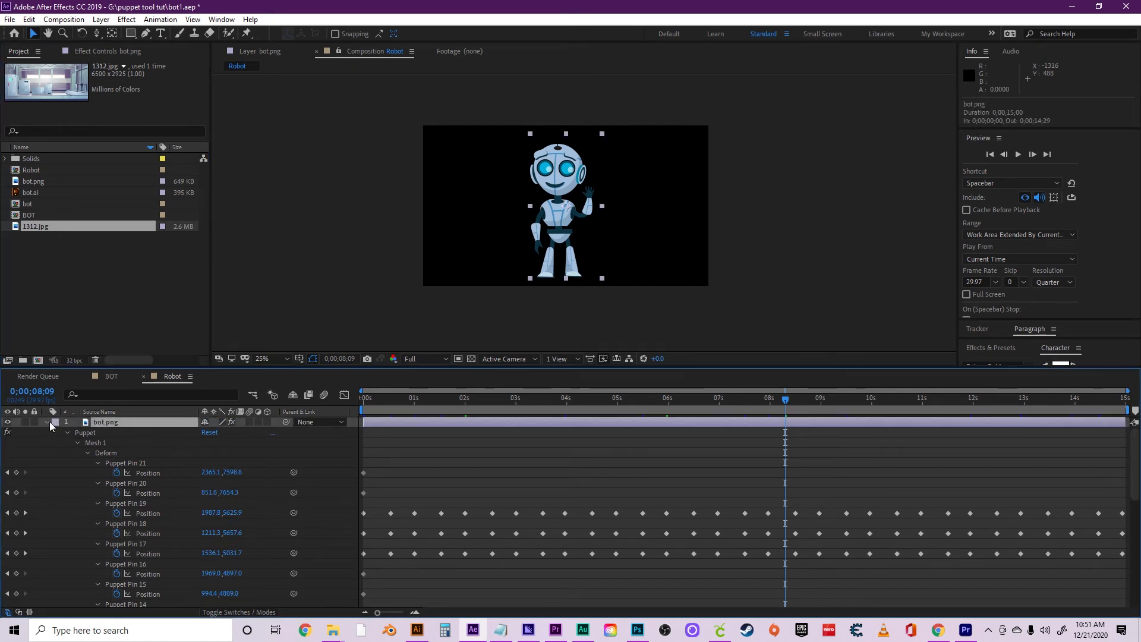
{"action": "left_click", "coordinate": [47, 422]}
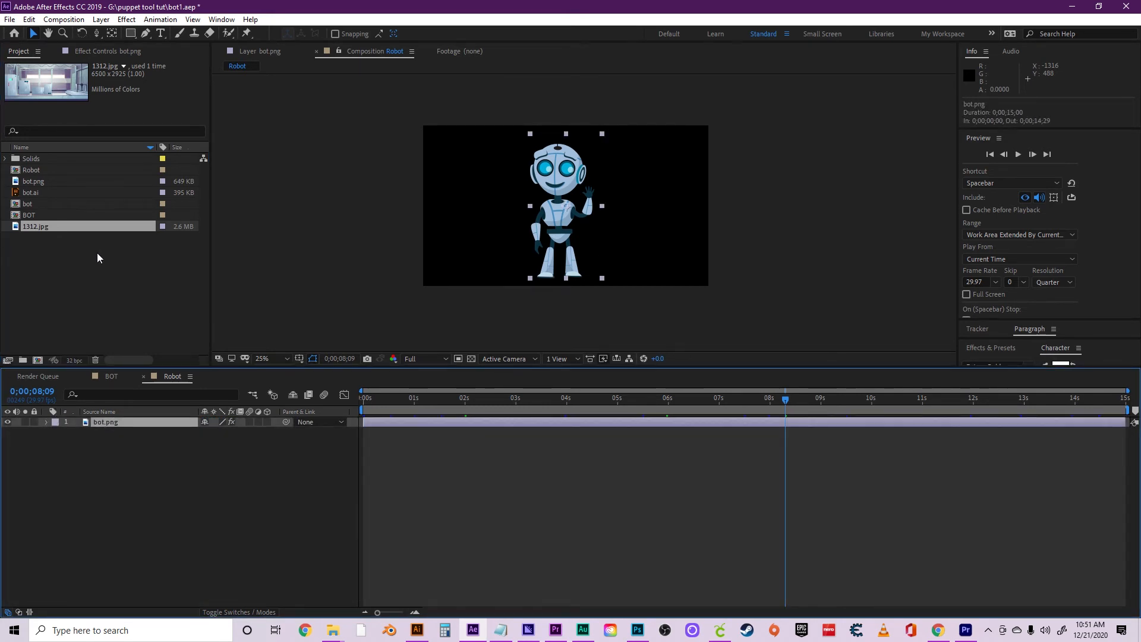
{"action": "left_click_drag", "start_coordinate": [33, 225], "coordinate": [69, 457]}
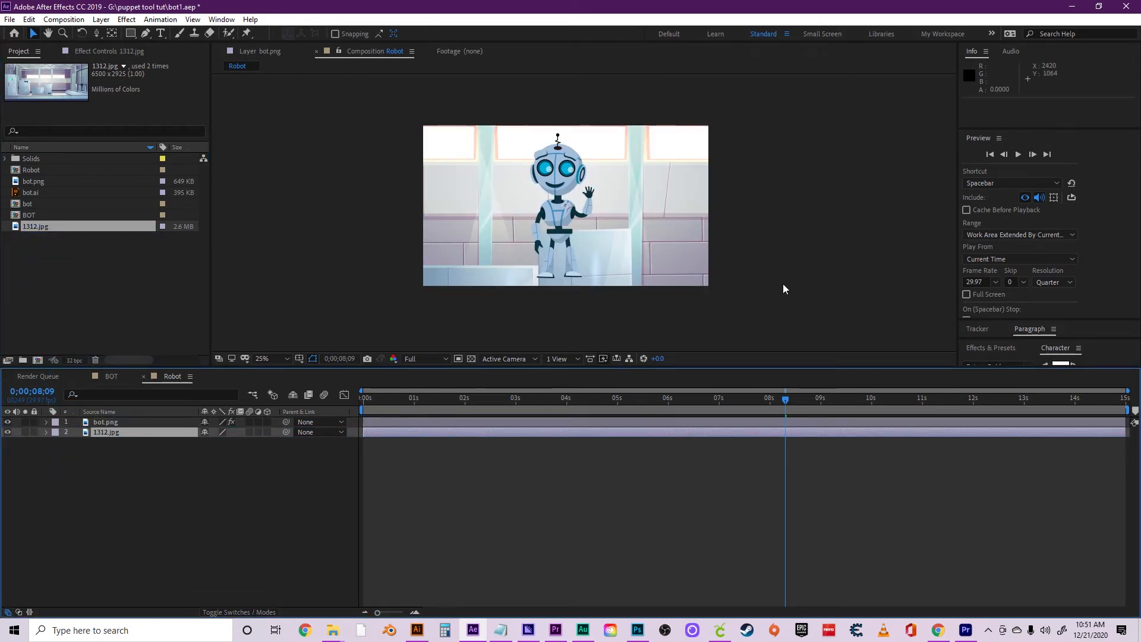
Scale the 1312.jpg background layer proportionally to about 42% so the factory interior fits the frame.
{"action": "key", "text": "comma"}
{"action": "key", "text": "comma"}
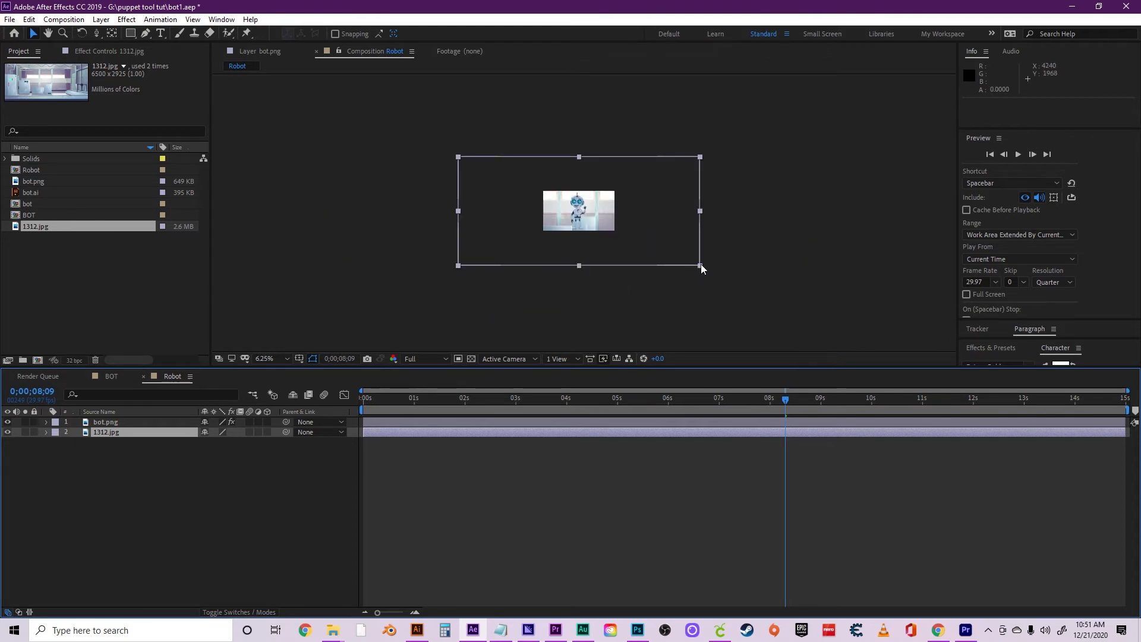
{"action": "left_click_drag", "start_coordinate": [699, 265], "coordinate": [641, 233]}
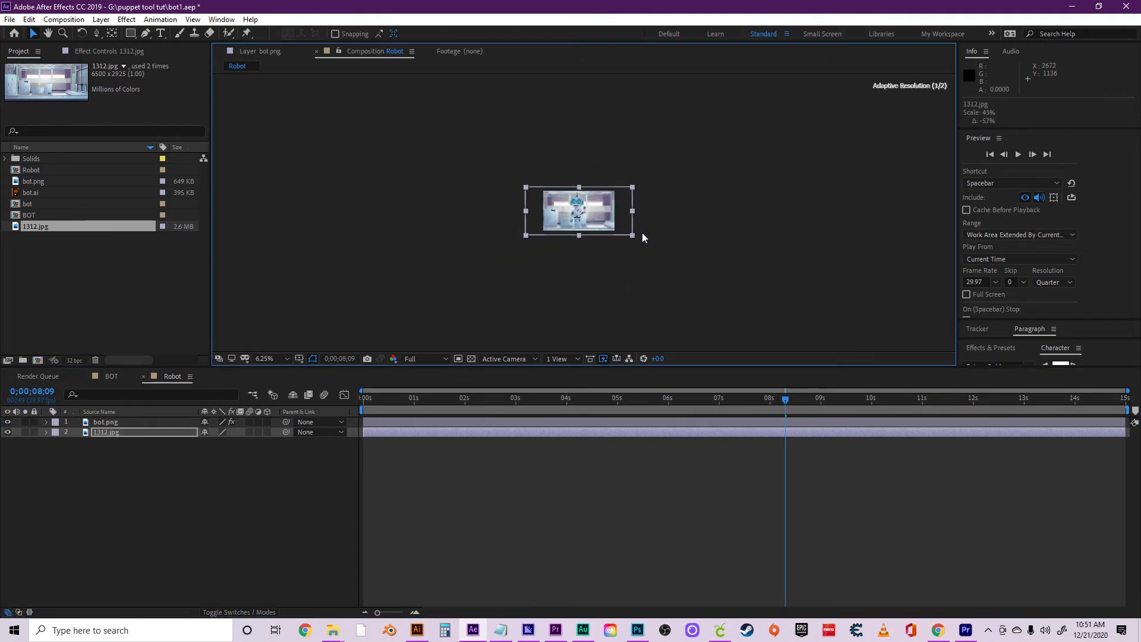
{"action": "key", "text": "period"}
{"action": "key", "text": "period"}
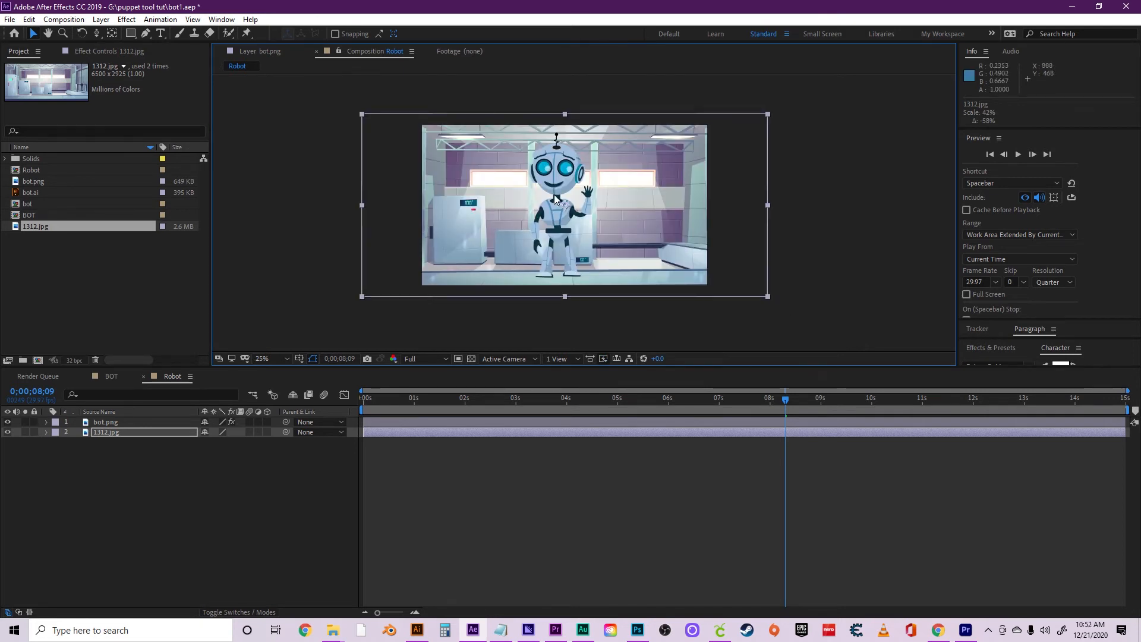
Move the bot.png layer straight down to about position 960, 632 over the factory background.
{"action": "left_click", "coordinate": [123, 422]}
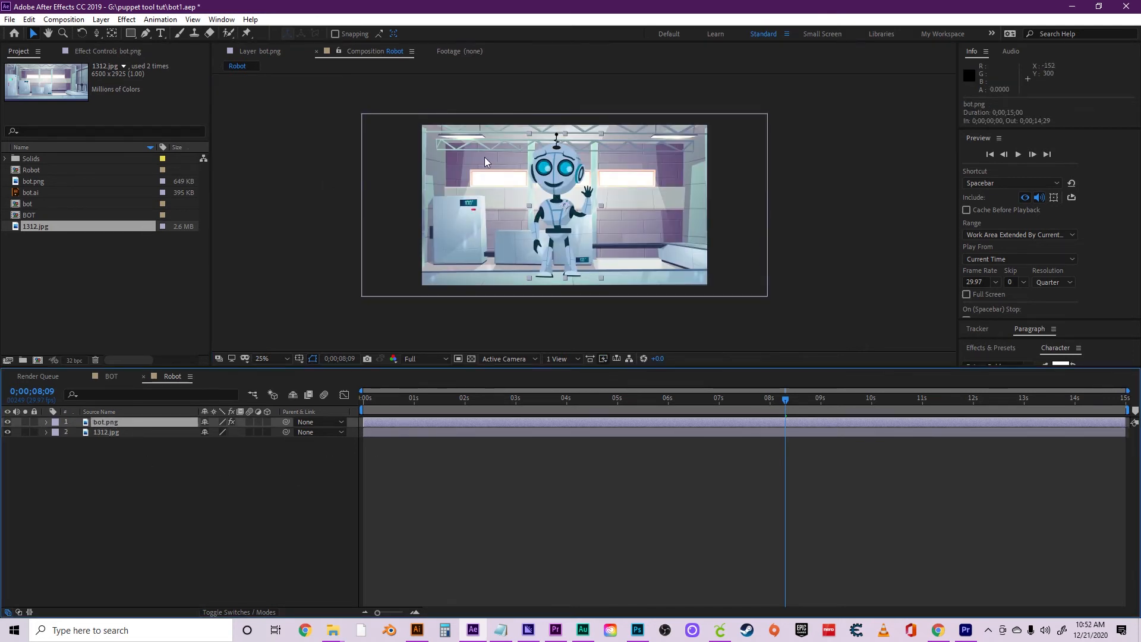
{"action": "left_click", "coordinate": [560, 193]}
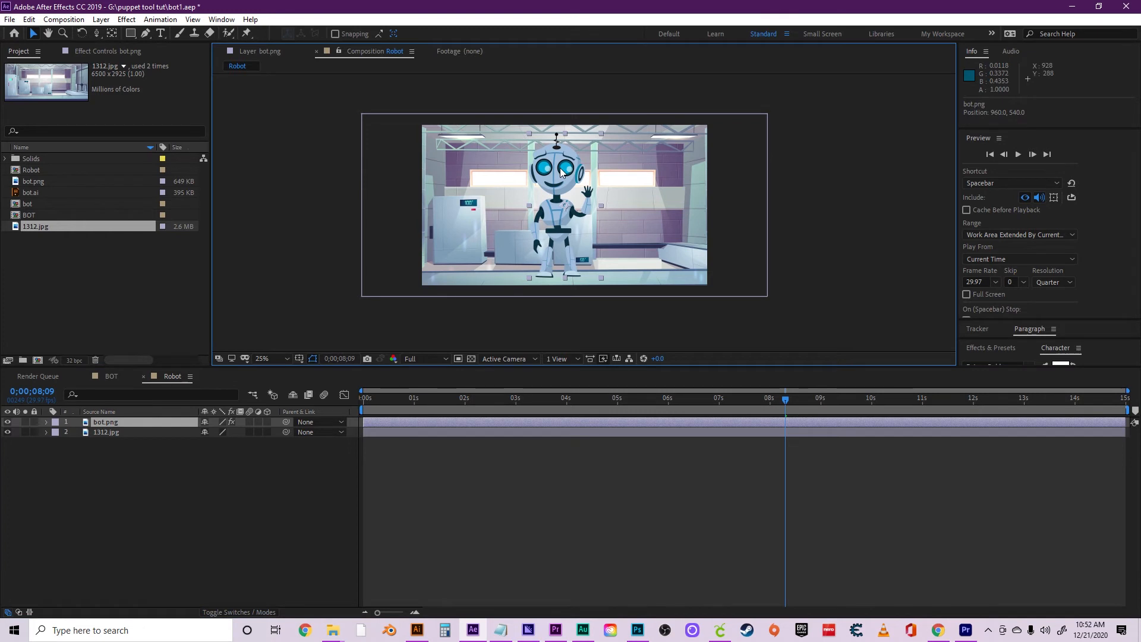
{"action": "left_click_drag", "start_coordinate": [561, 170], "coordinate": [561, 183]}
{"action": "key", "text": "Return"}
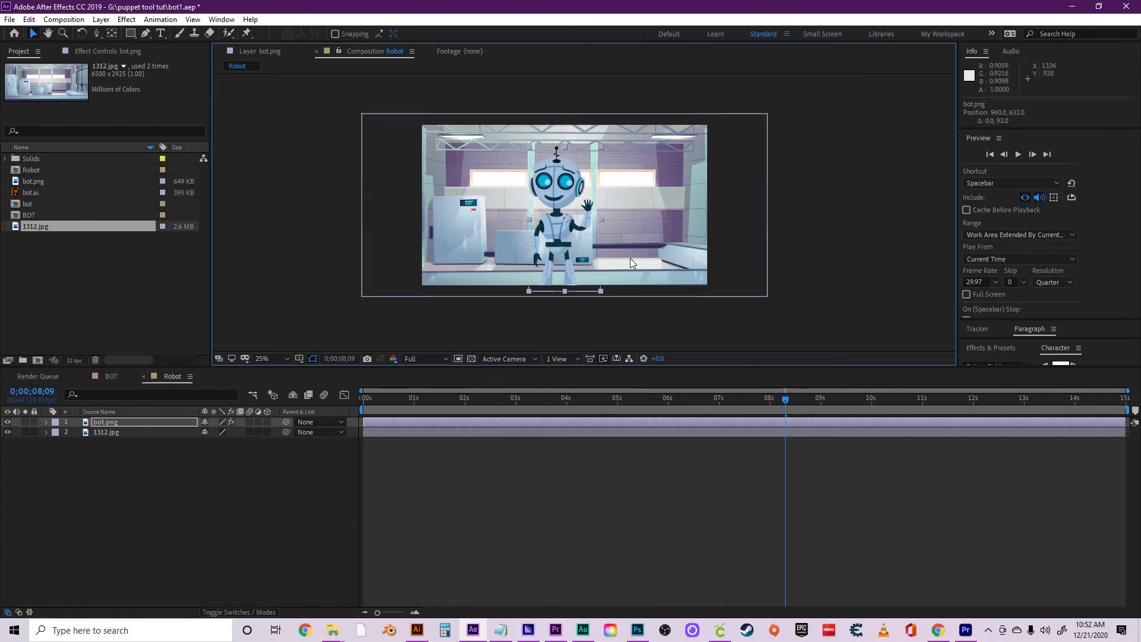
{"action": "scroll", "coordinate": [630, 258], "scroll_direction": "up", "scroll_amount": 2}
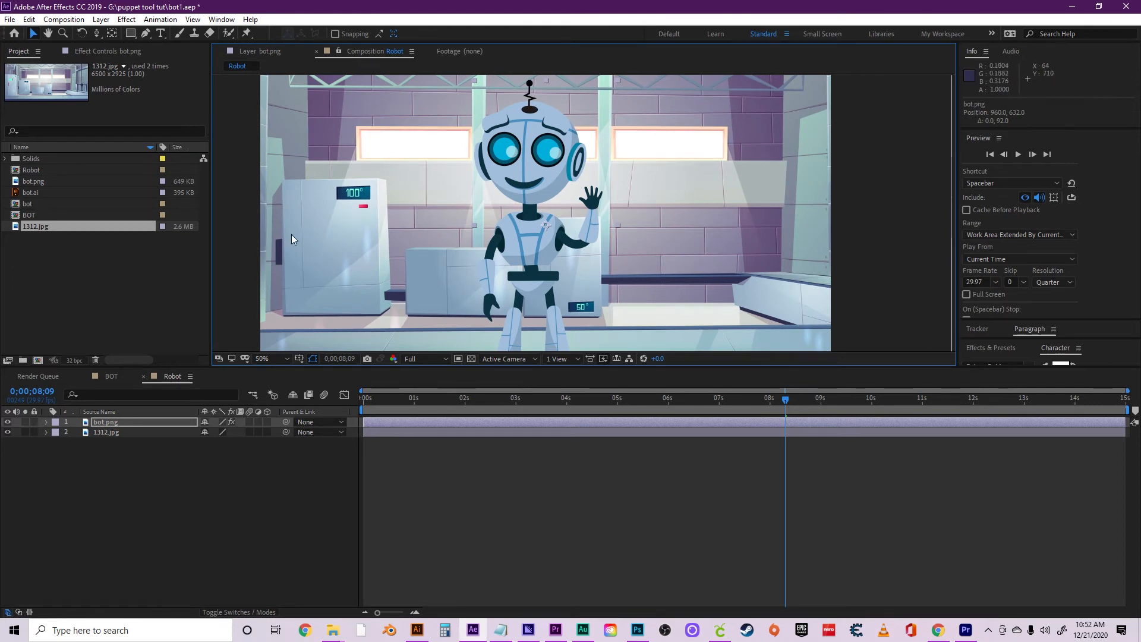
Add an adjustment layer to the Robot composition and place it between bot.png and the 1312.jpg background.
{"action": "scroll", "coordinate": [471, 233], "scroll_direction": "down", "scroll_amount": 2}
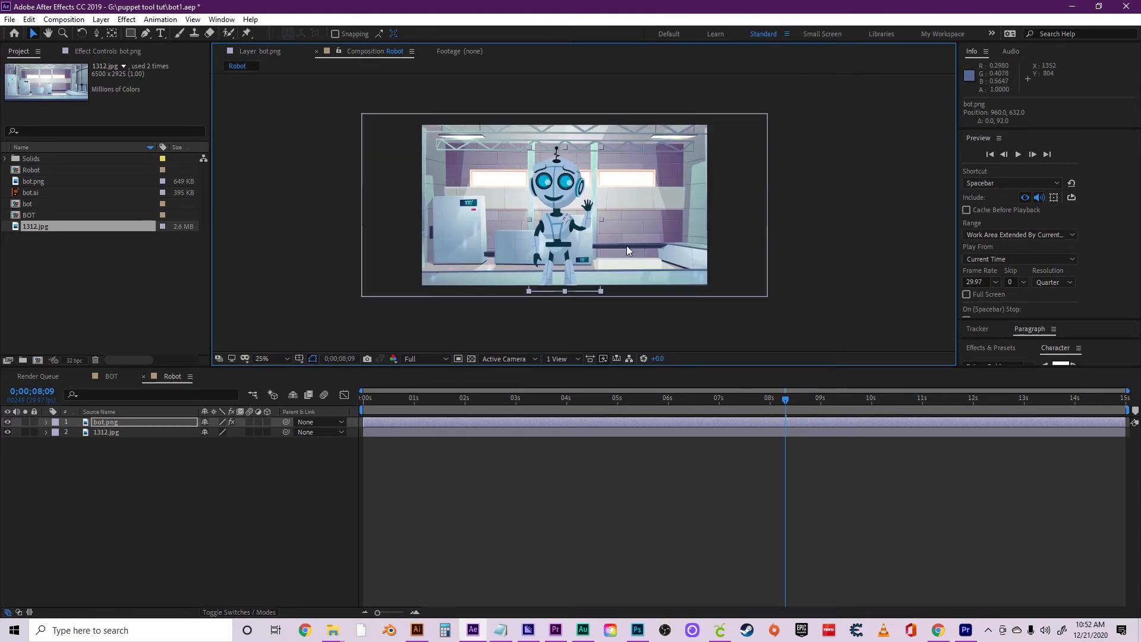
{"action": "left_click_drag", "start_coordinate": [428, 399], "coordinate": [287, 500]}
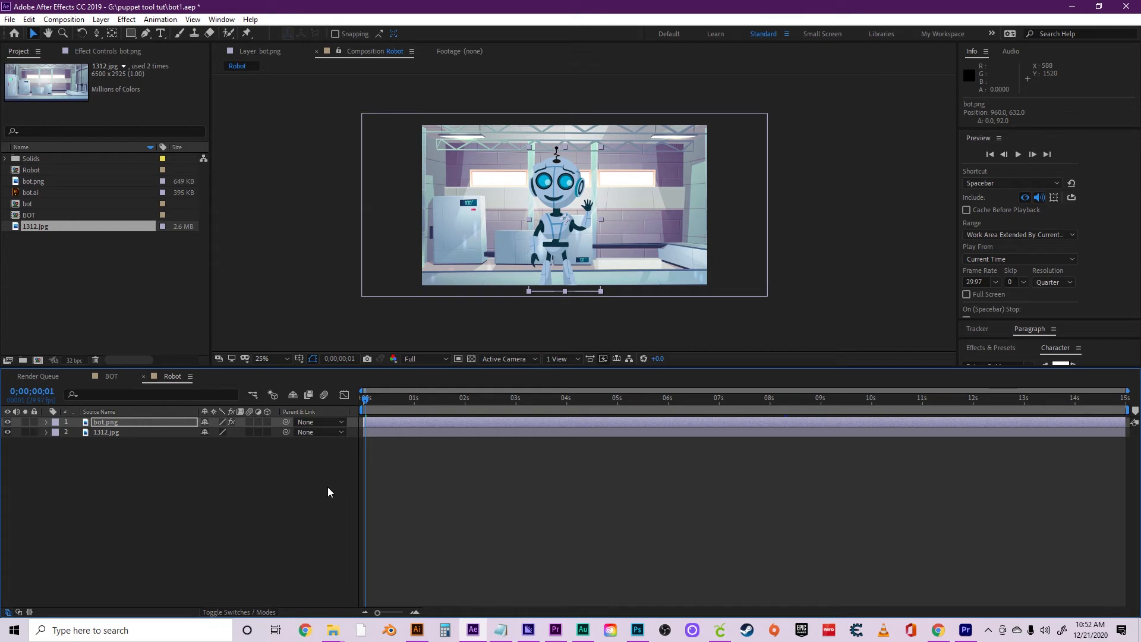
{"action": "right_click", "coordinate": [328, 486]}
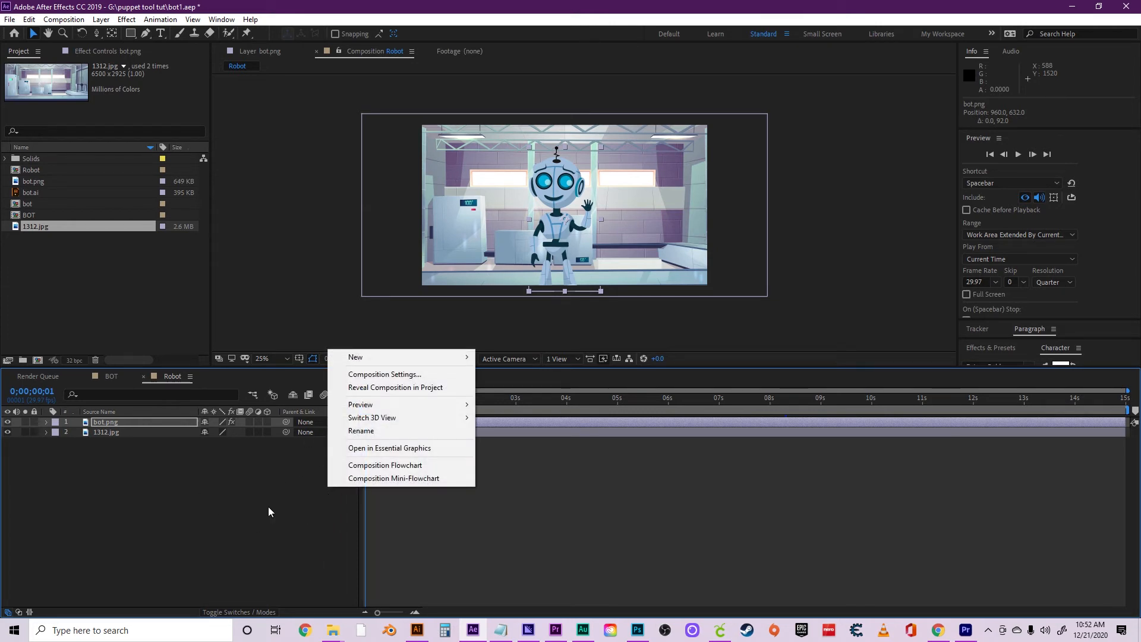
{"action": "mouse_move", "coordinate": [380, 356]}
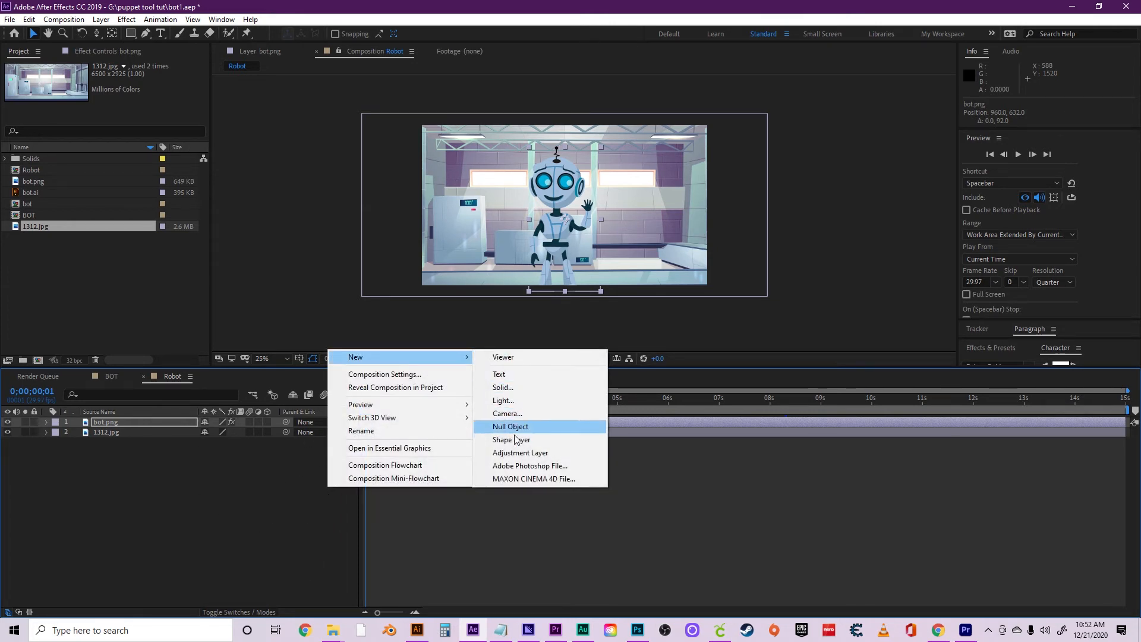
{"action": "left_click", "coordinate": [518, 453]}
{"action": "left_click_drag", "start_coordinate": [159, 424], "coordinate": [161, 438]}
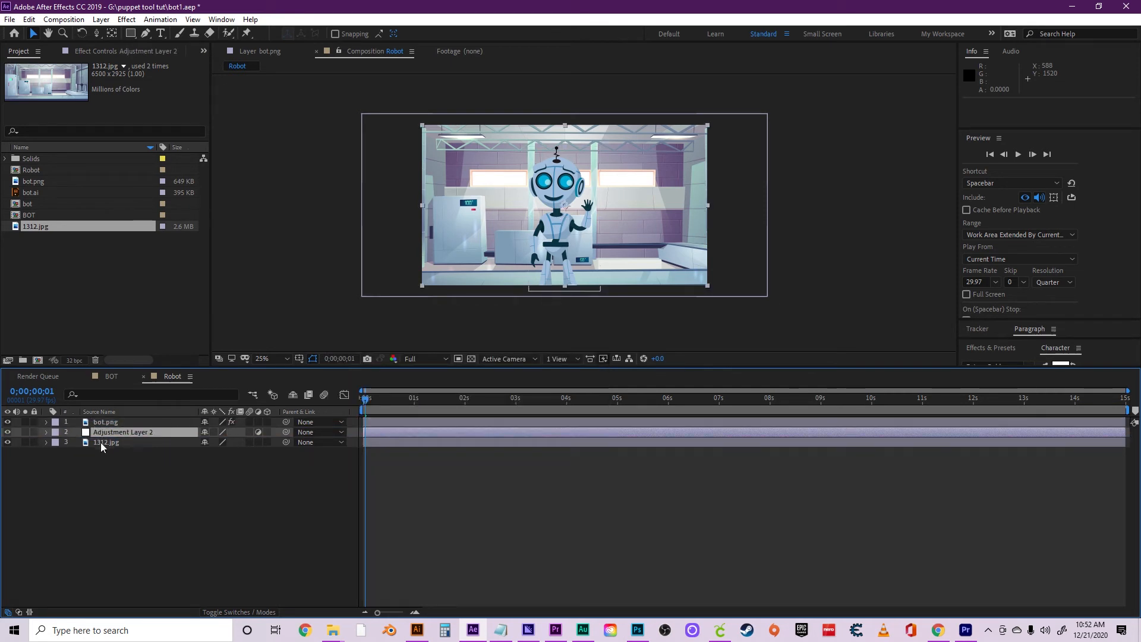
{"action": "left_click", "coordinate": [134, 517]}
Apply a Fast Box Blur to the adjustment layer and set its Blur Radius to 5.
{"action": "left_click", "coordinate": [129, 432]}
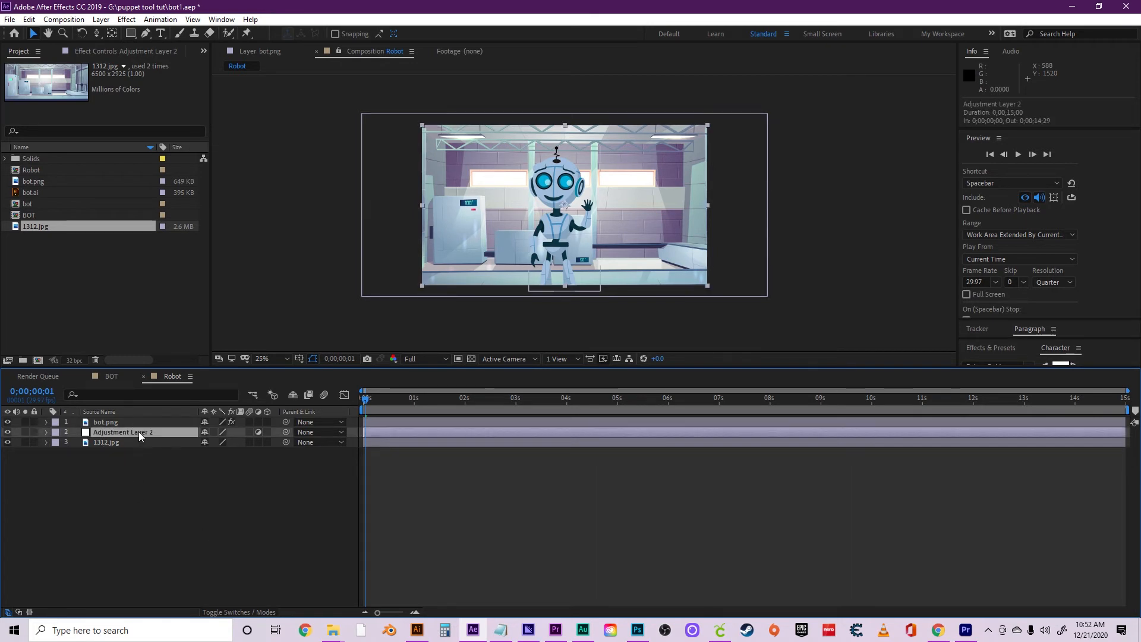
{"action": "right_click", "coordinate": [134, 432]}
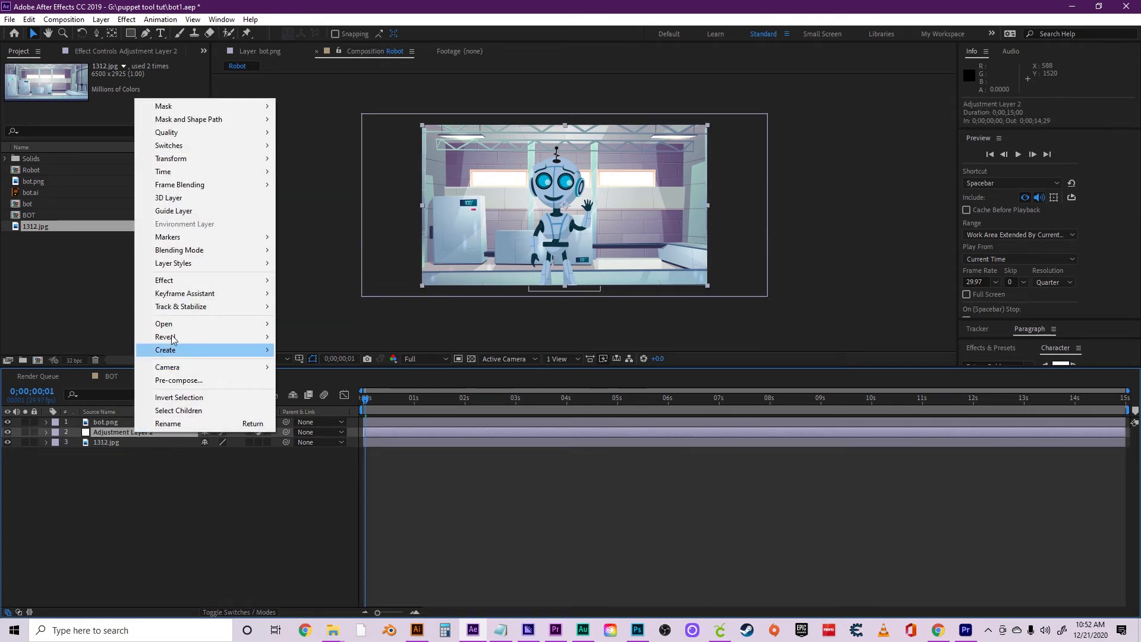
{"action": "mouse_move", "coordinate": [184, 284]}
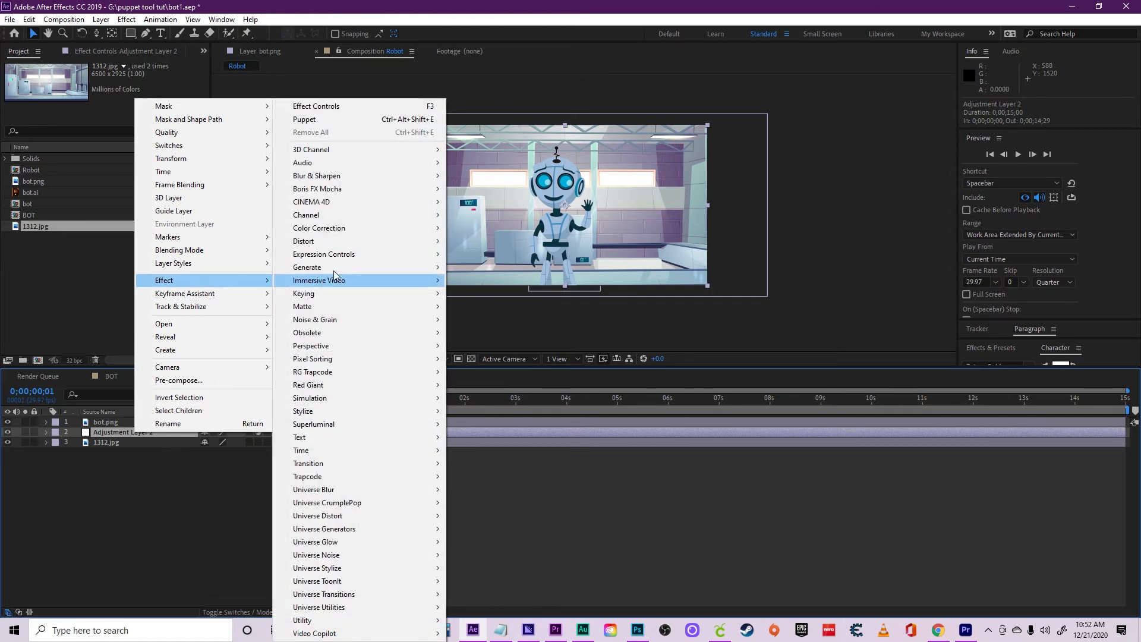
{"action": "mouse_move", "coordinate": [349, 180]}
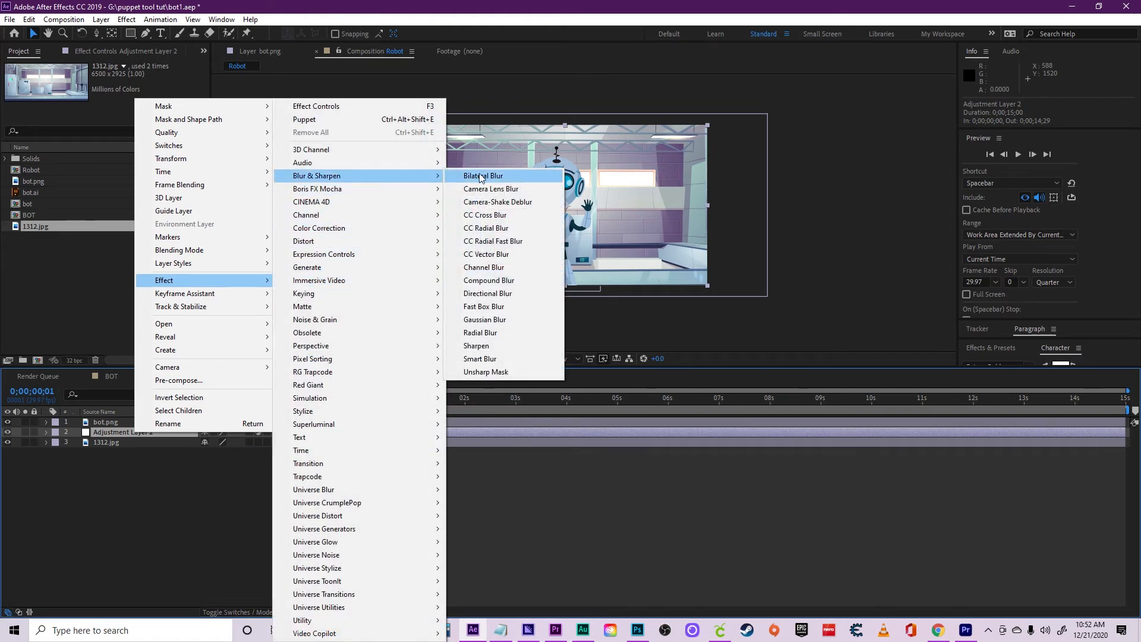
{"action": "left_click", "coordinate": [479, 307]}
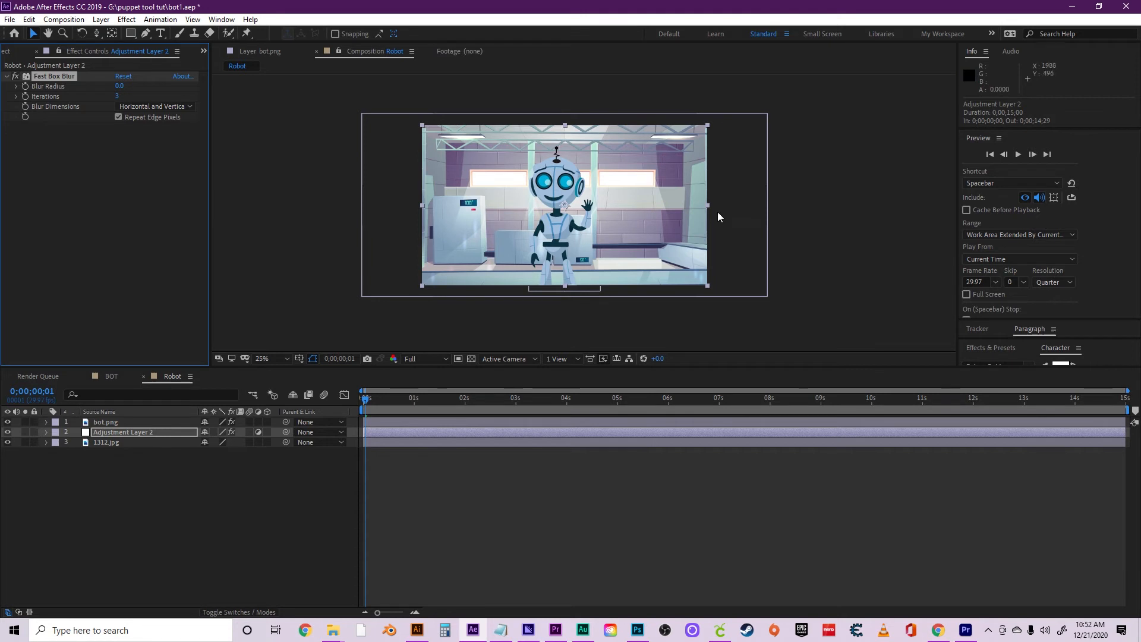
{"action": "left_click", "coordinate": [119, 86]}
{"action": "key", "text": "Return"}
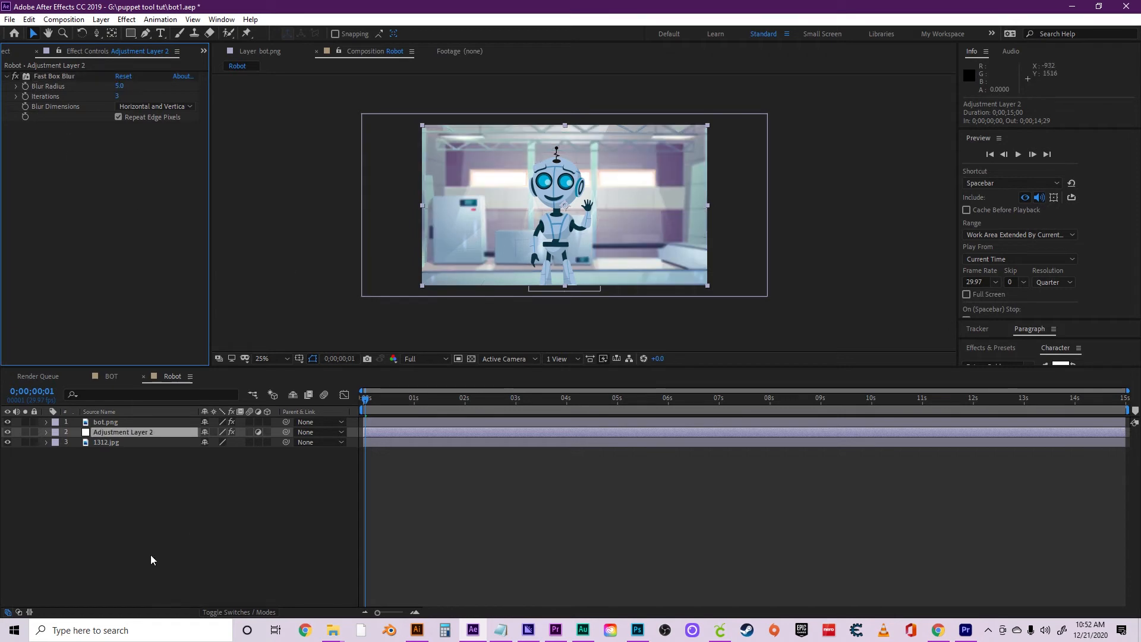
Preview the waving robot against the blurred factory background from the start of the Robot composition.
{"action": "key", "text": "period"}
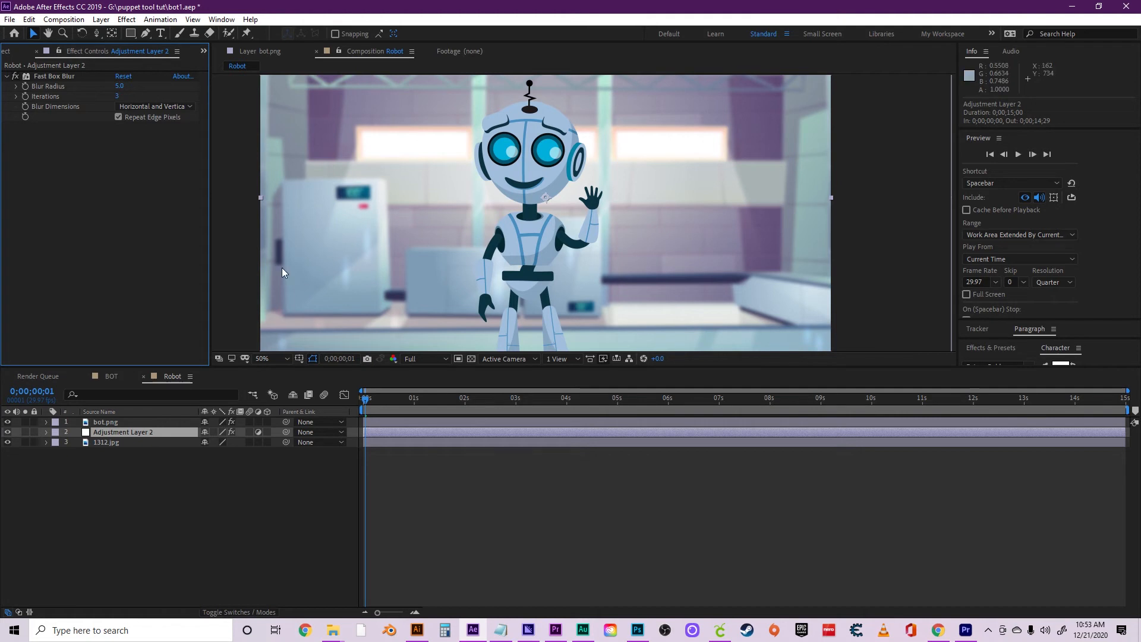
{"action": "left_click", "coordinate": [222, 461]}
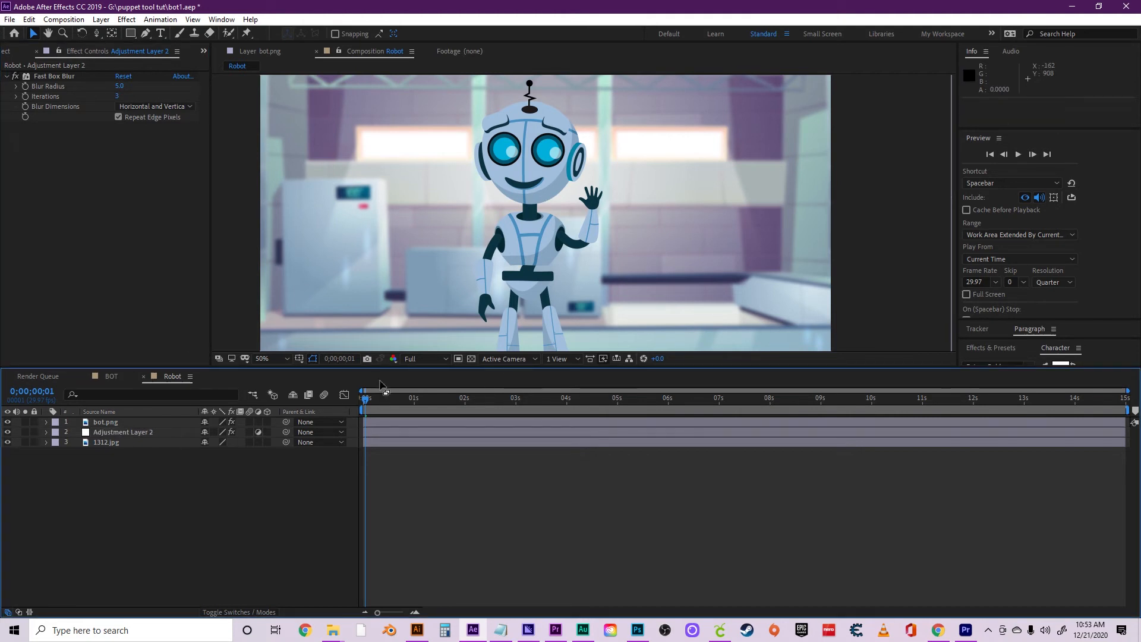
{"action": "left_click_drag", "start_coordinate": [365, 397], "coordinate": [357, 398]}
{"action": "key", "text": "space"}
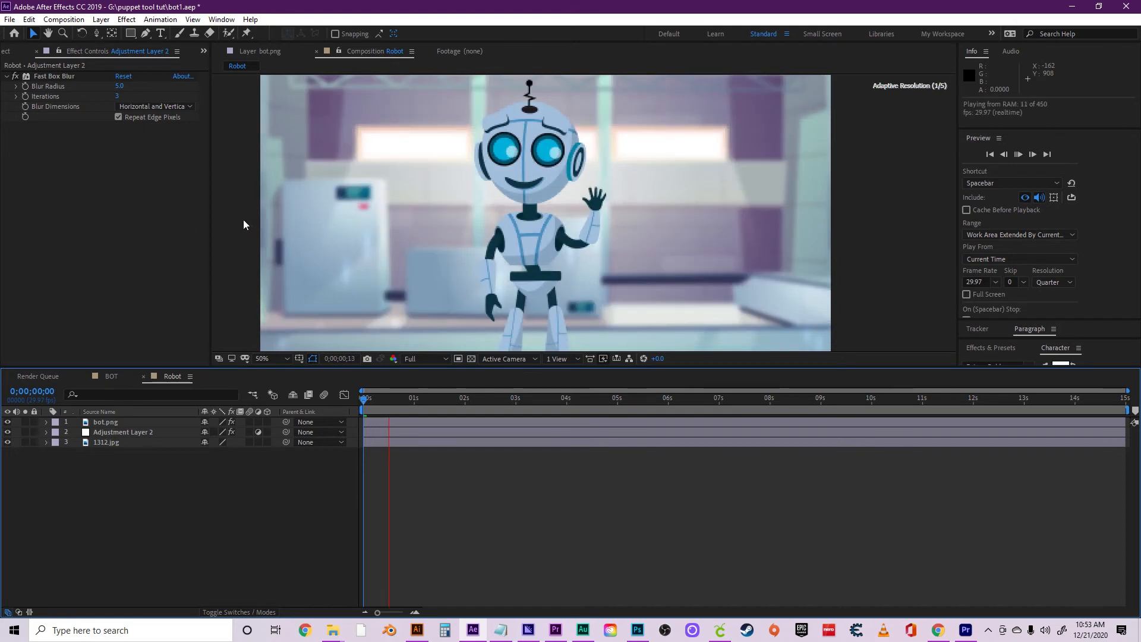
{"action": "scroll", "coordinate": [571, 232], "scroll_direction": "down", "scroll_amount": 2}
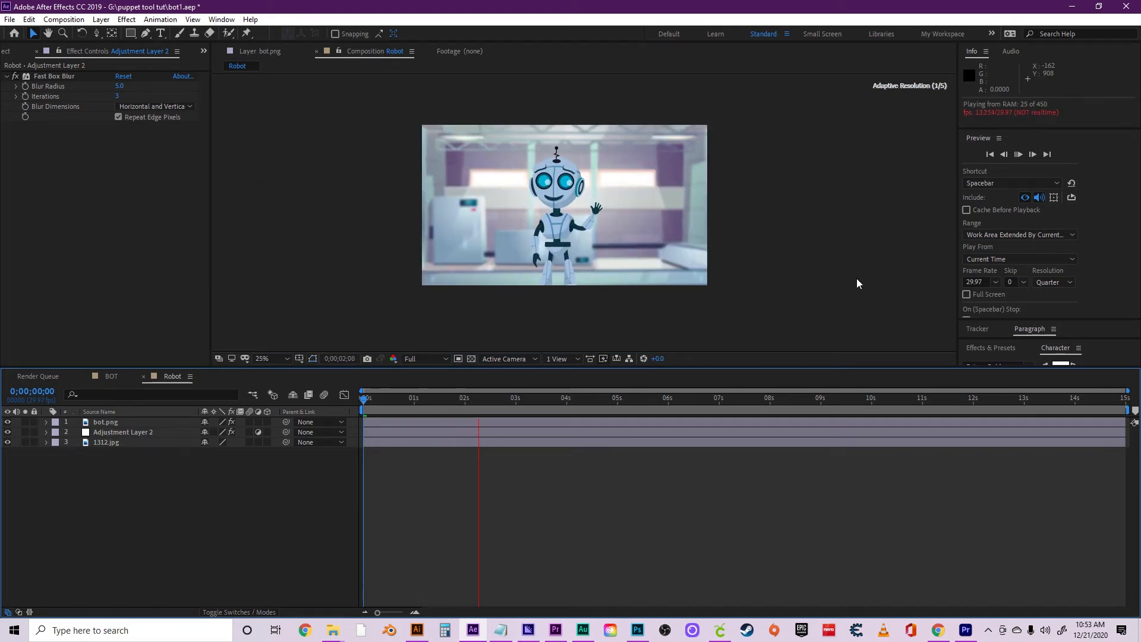
{"action": "key", "text": "space"}
{"action": "key", "text": "space"}
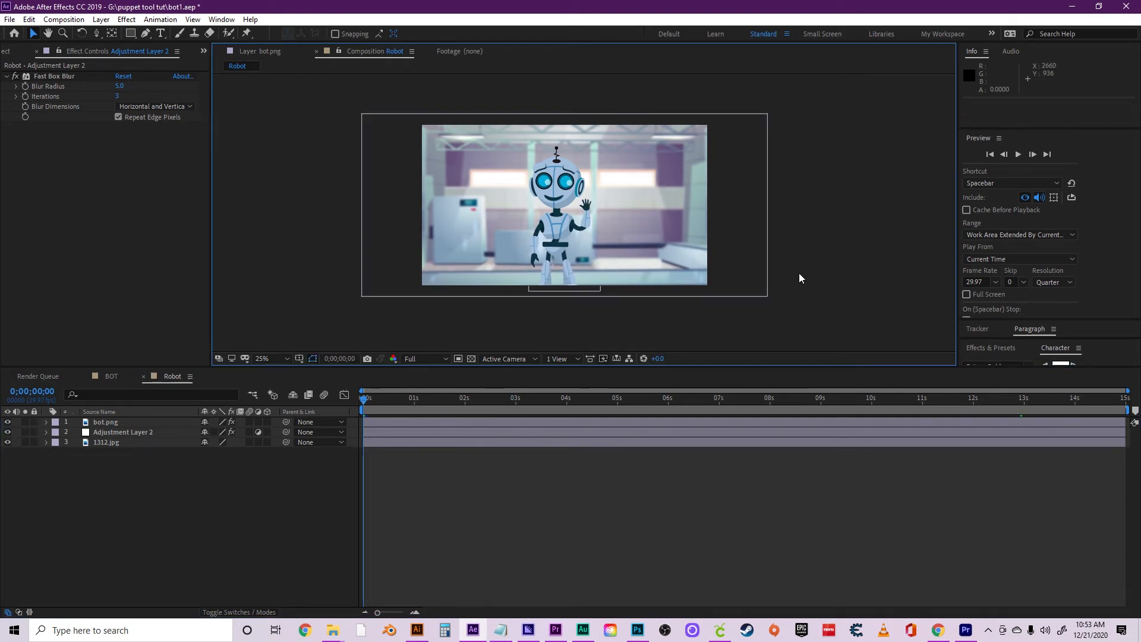
Inspect the finished BOT composition's layer and camera setup for reference.
{"action": "left_click", "coordinate": [106, 378]}
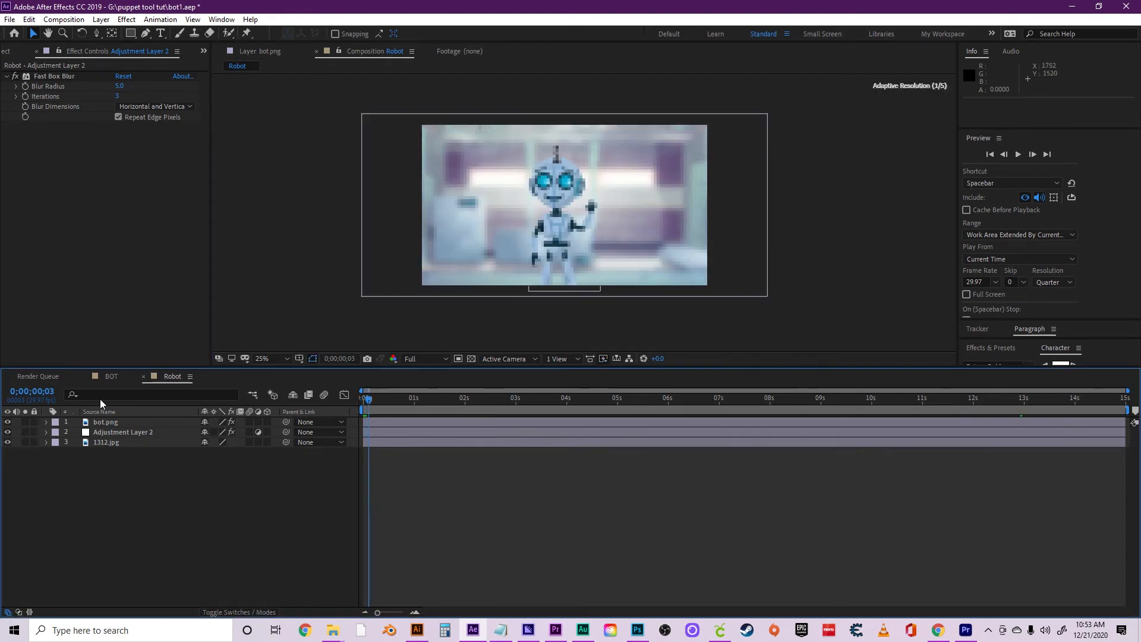
{"action": "left_click", "coordinate": [373, 398]}
{"action": "left_click_drag", "start_coordinate": [373, 398], "coordinate": [340, 420]}
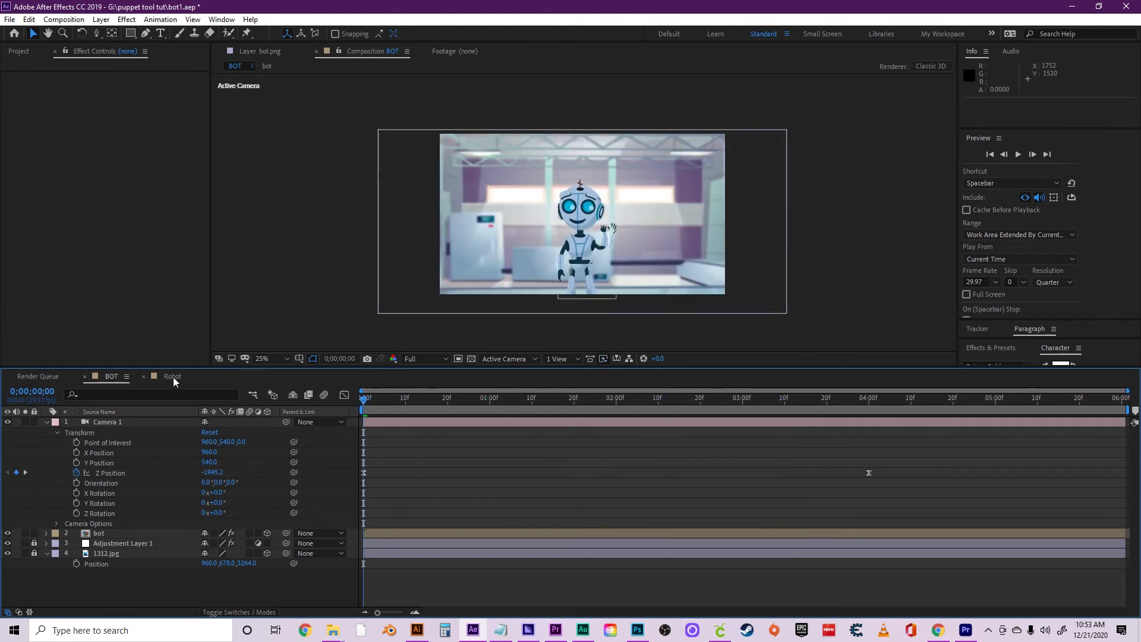
In the Robot composition, lock the adjustment layer and make bot.png and 1312.jpg 3D layers.
{"action": "left_click", "coordinate": [172, 376]}
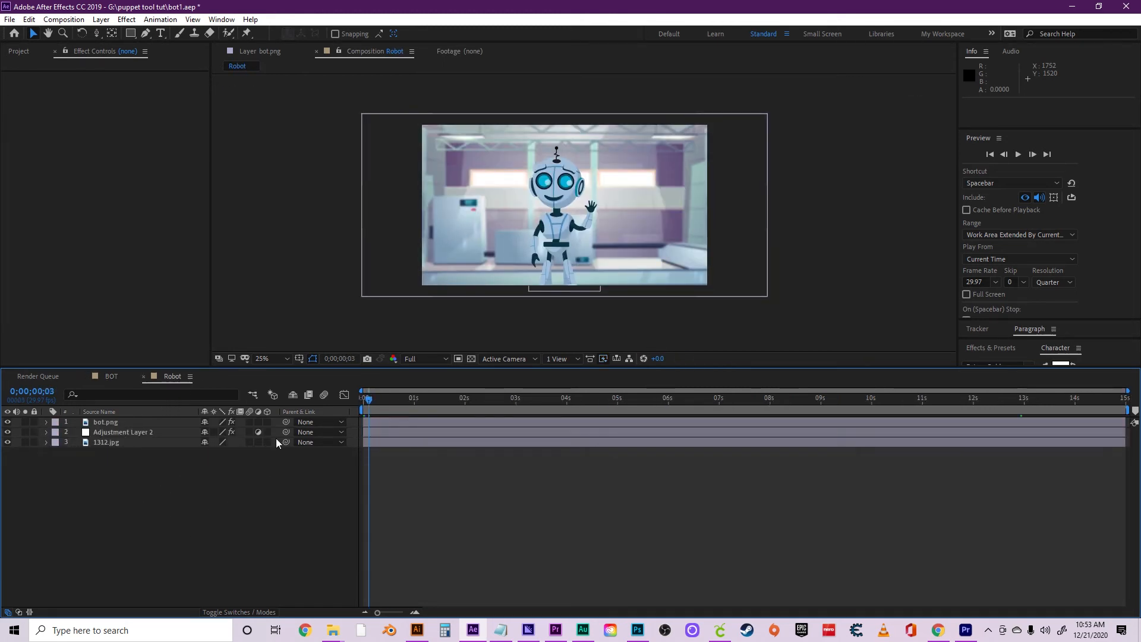
{"action": "left_click", "coordinate": [34, 432]}
{"action": "left_click", "coordinate": [267, 442]}
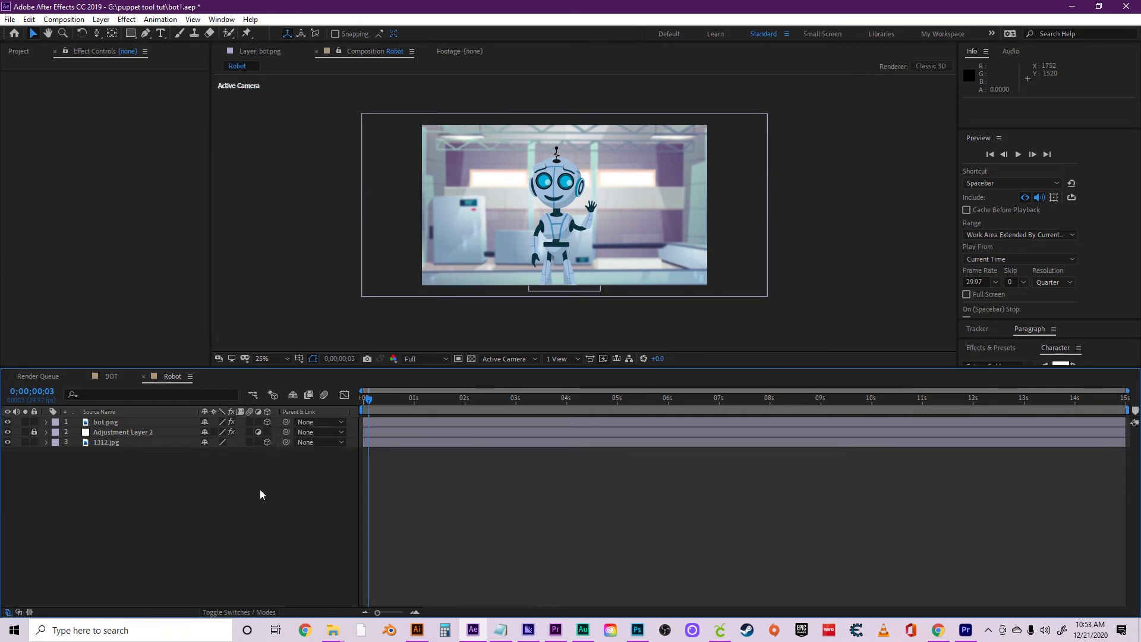
Add a two-node camera named Camera 1 with a 50 mm focal length to the Robot composition.
{"action": "right_click", "coordinate": [114, 543]}
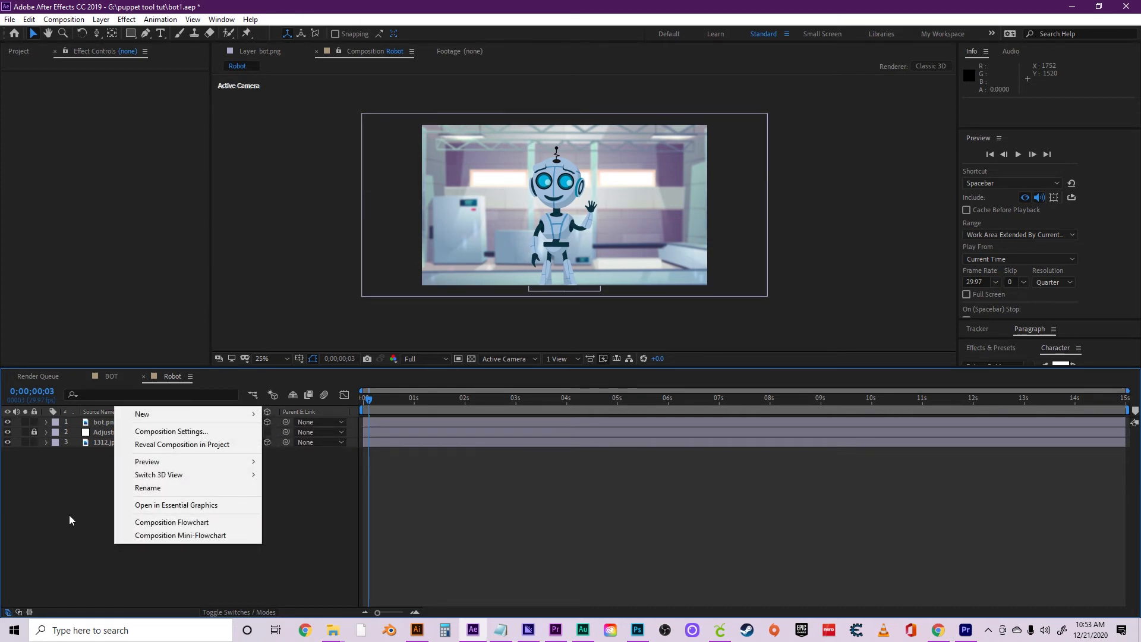
{"action": "mouse_move", "coordinate": [188, 415]}
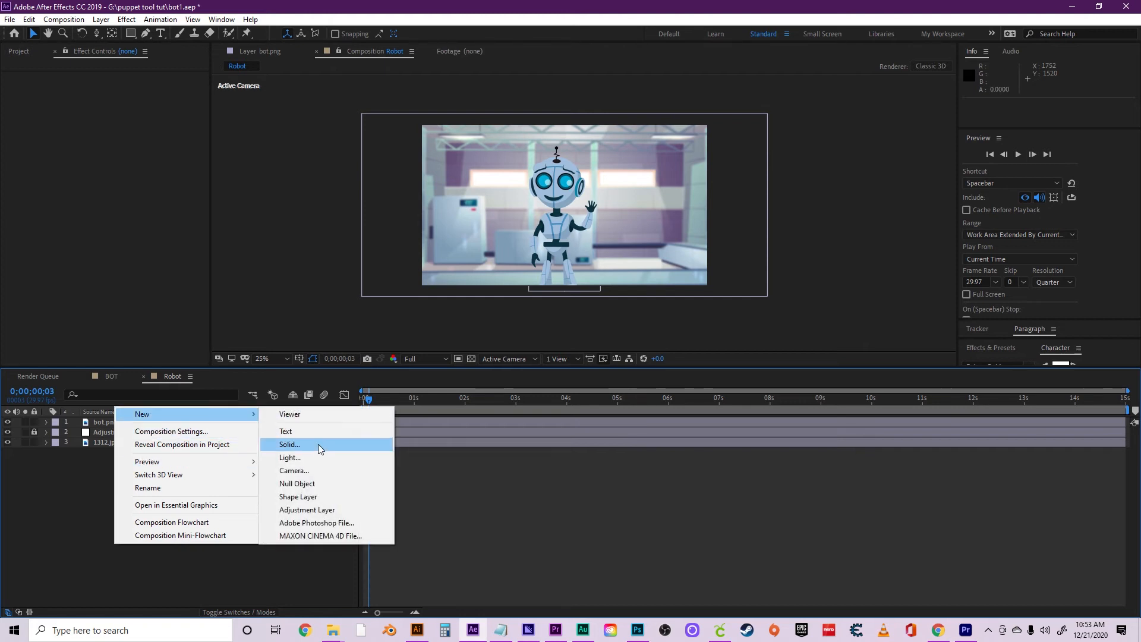
{"action": "left_click", "coordinate": [319, 467]}
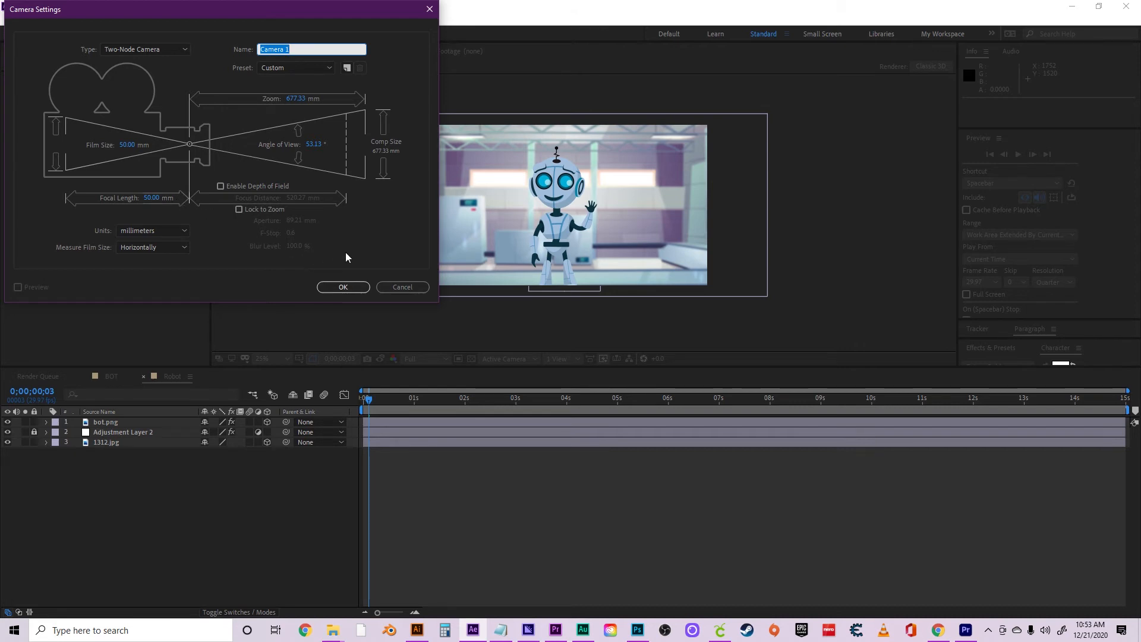
{"action": "left_click", "coordinate": [344, 287]}
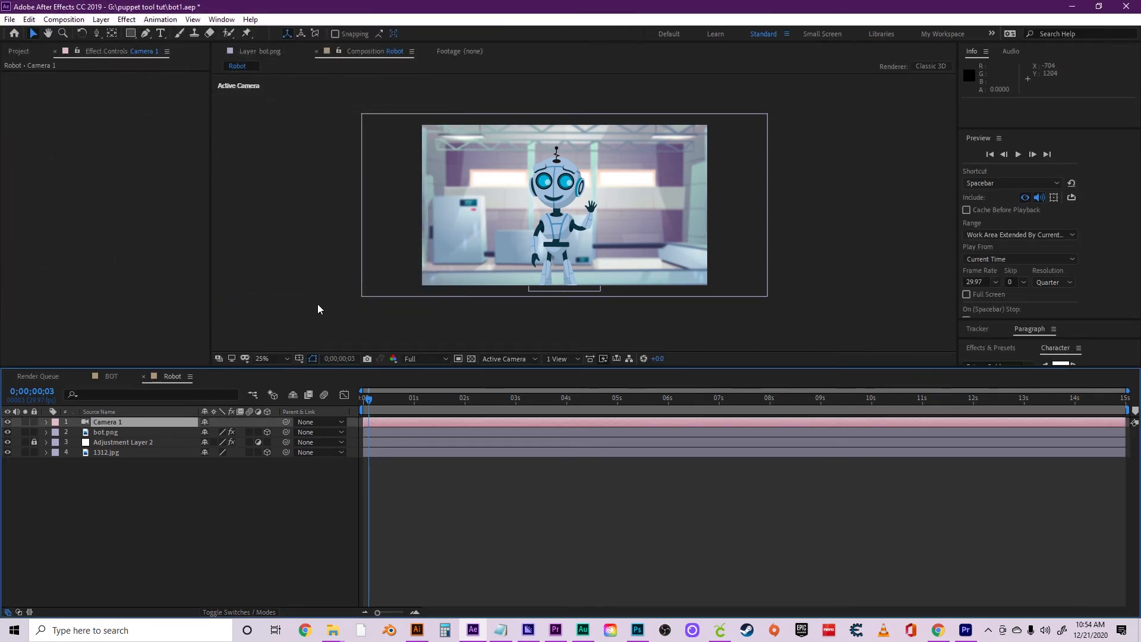
Separate the 1312.jpg layer's Position into individual dimensions and set its Z Position to 4.
{"action": "left_click", "coordinate": [47, 453]}
{"action": "left_click", "coordinate": [90, 451]}
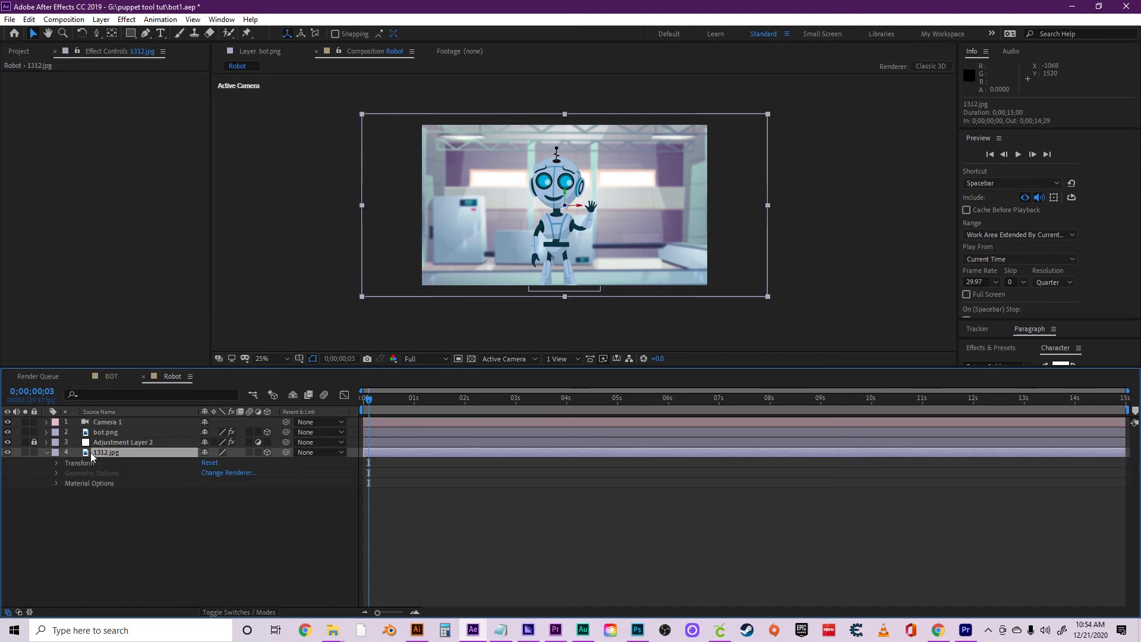
{"action": "left_click", "coordinate": [56, 462]}
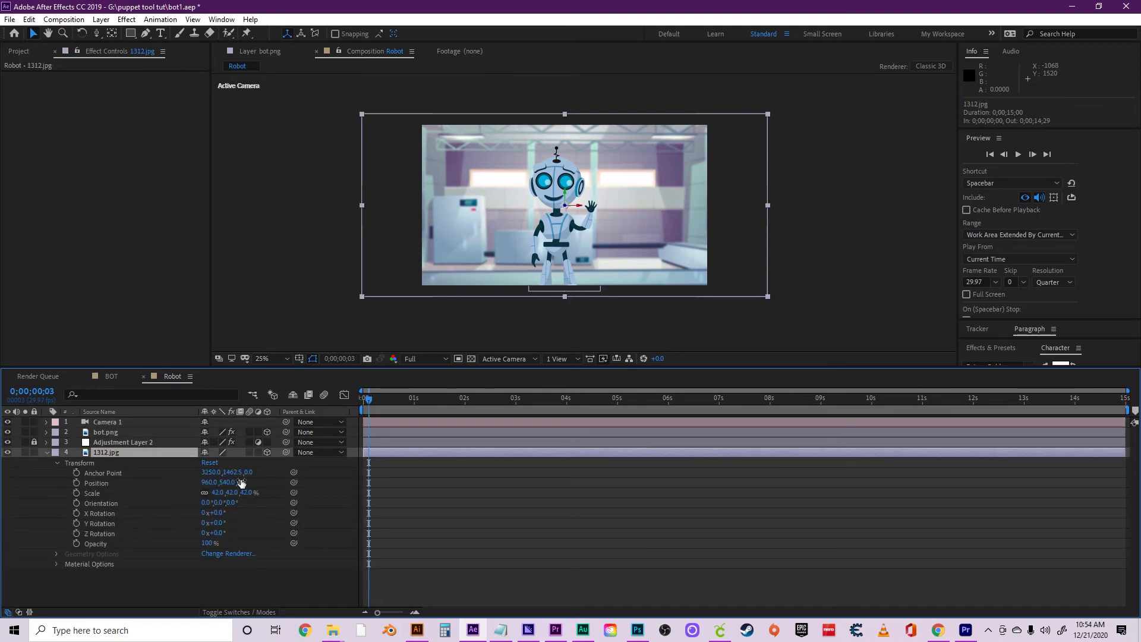
{"action": "left_click", "coordinate": [95, 483]}
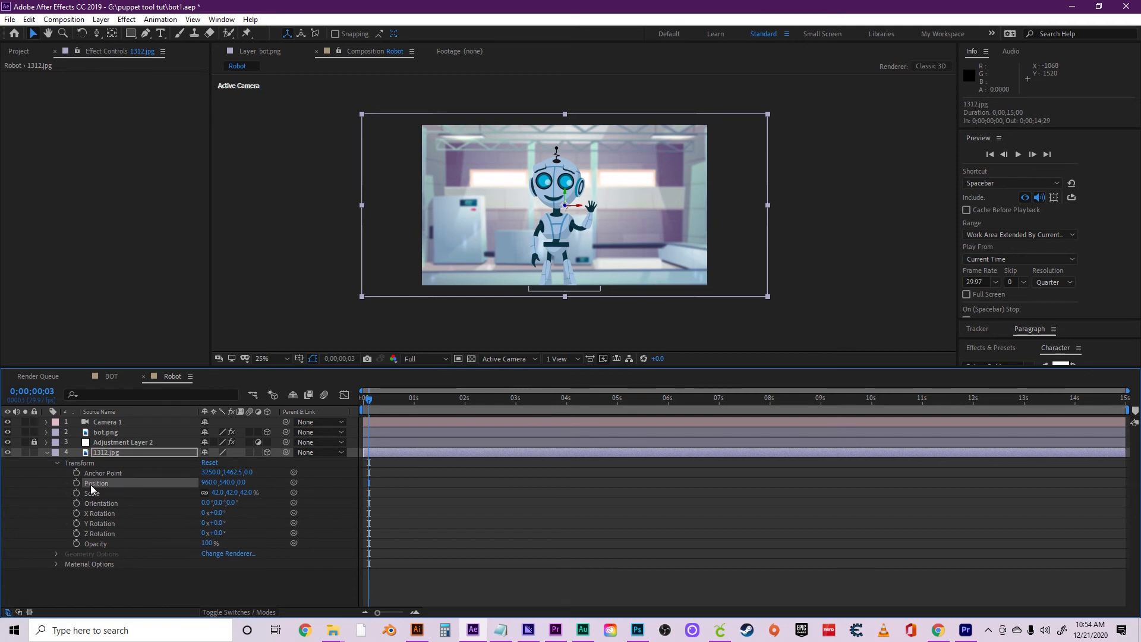
{"action": "right_click", "coordinate": [95, 484]}
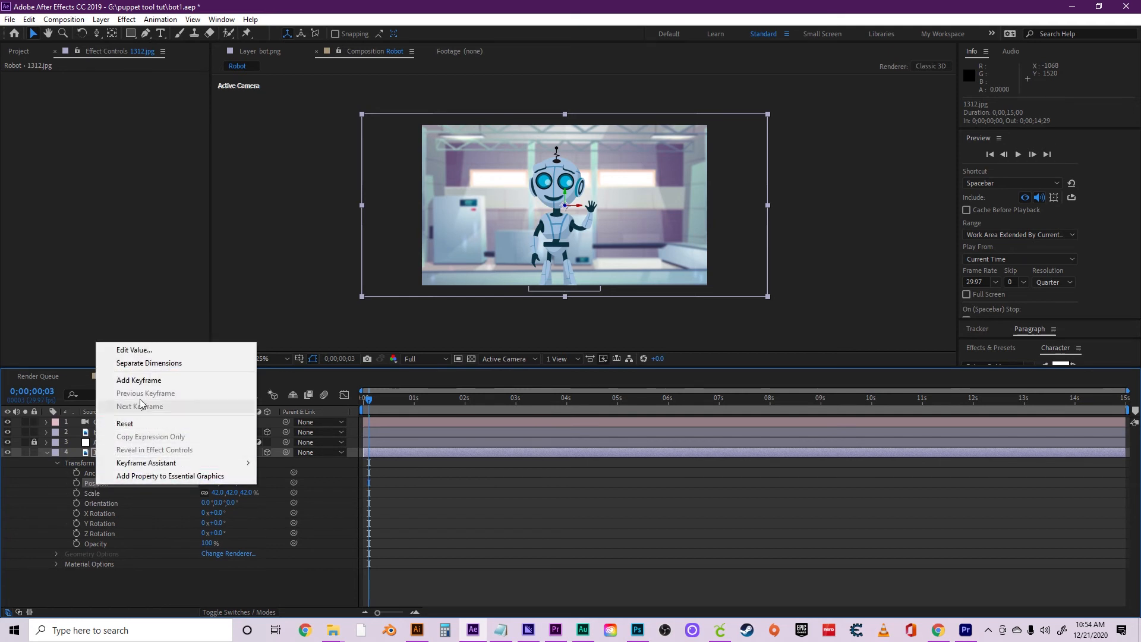
{"action": "left_click", "coordinate": [156, 364]}
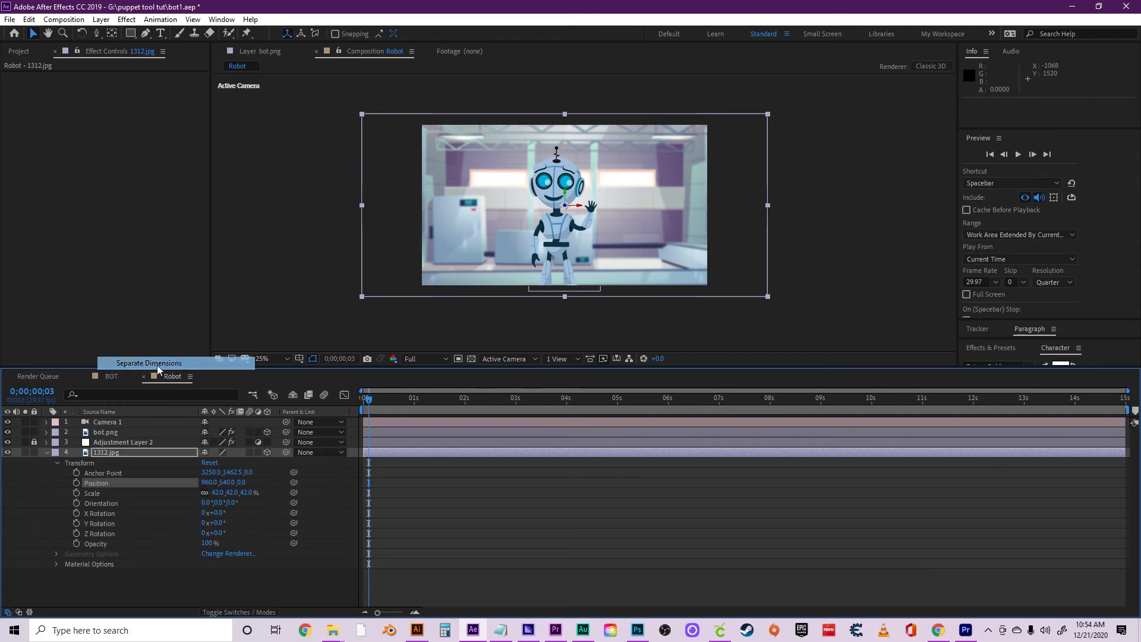
{"action": "left_click", "coordinate": [285, 495]}
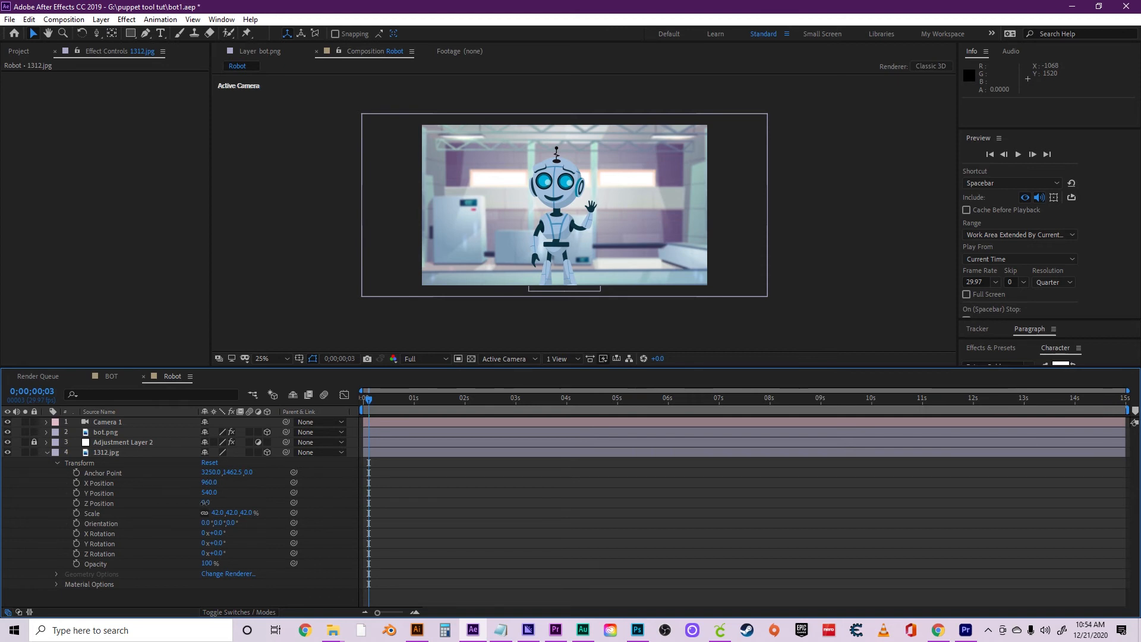
{"action": "mouse_move", "coordinate": [204, 502]}
{"action": "left_mouse_down"}
{"action": "mouse_move", "coordinate": [570, 493]}
{"action": "mouse_move", "coordinate": [342, 484]}
{"action": "mouse_move", "coordinate": [316, 453]}
{"action": "mouse_move", "coordinate": [193, 492]}
{"action": "left_mouse_up"}
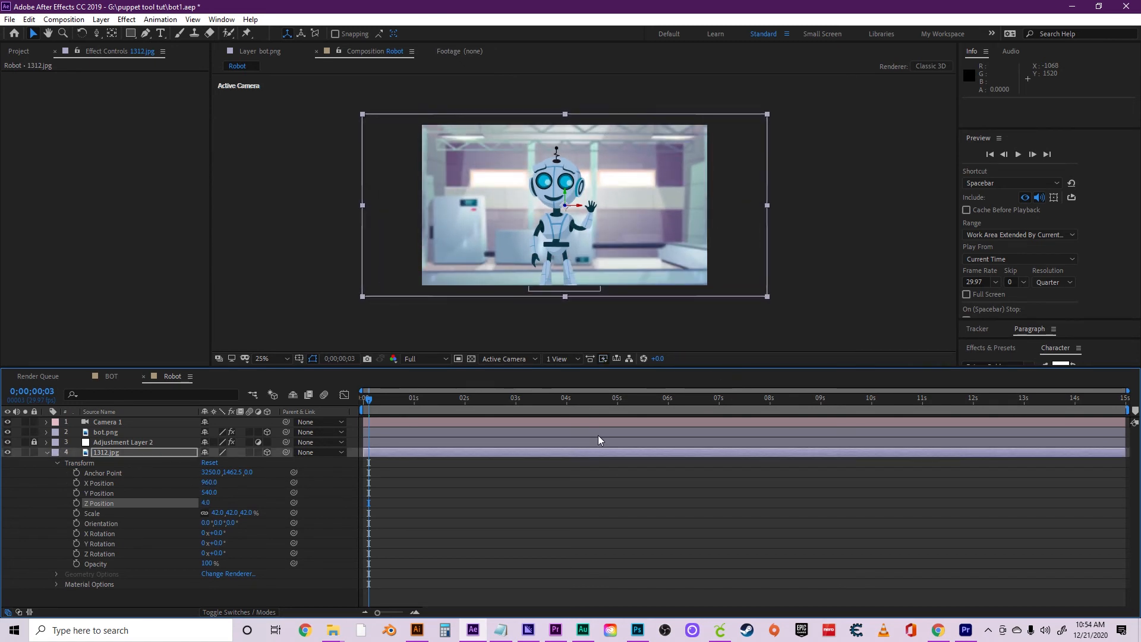
Show the Robot composition in two horizontal views, Active Camera and Custom View 1, and select Camera 1 to see its placement.
{"action": "left_click", "coordinate": [572, 358]}
{"action": "left_click", "coordinate": [572, 383]}
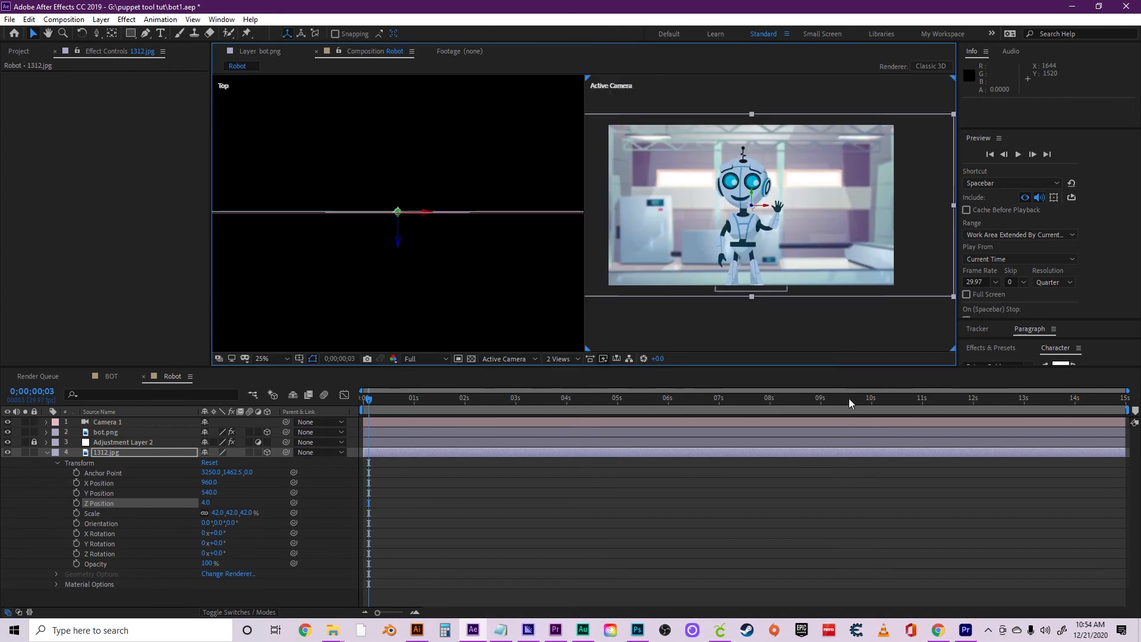
{"action": "left_click", "coordinate": [491, 267]}
{"action": "left_click", "coordinate": [505, 359]}
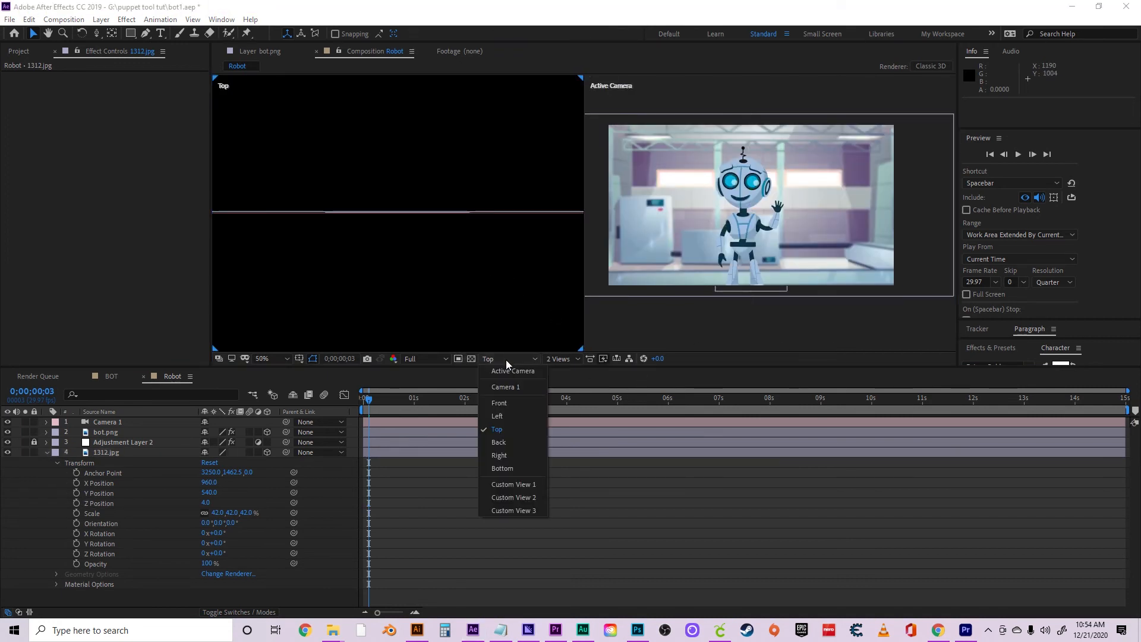
{"action": "left_click", "coordinate": [506, 399]}
{"action": "left_click", "coordinate": [694, 315]}
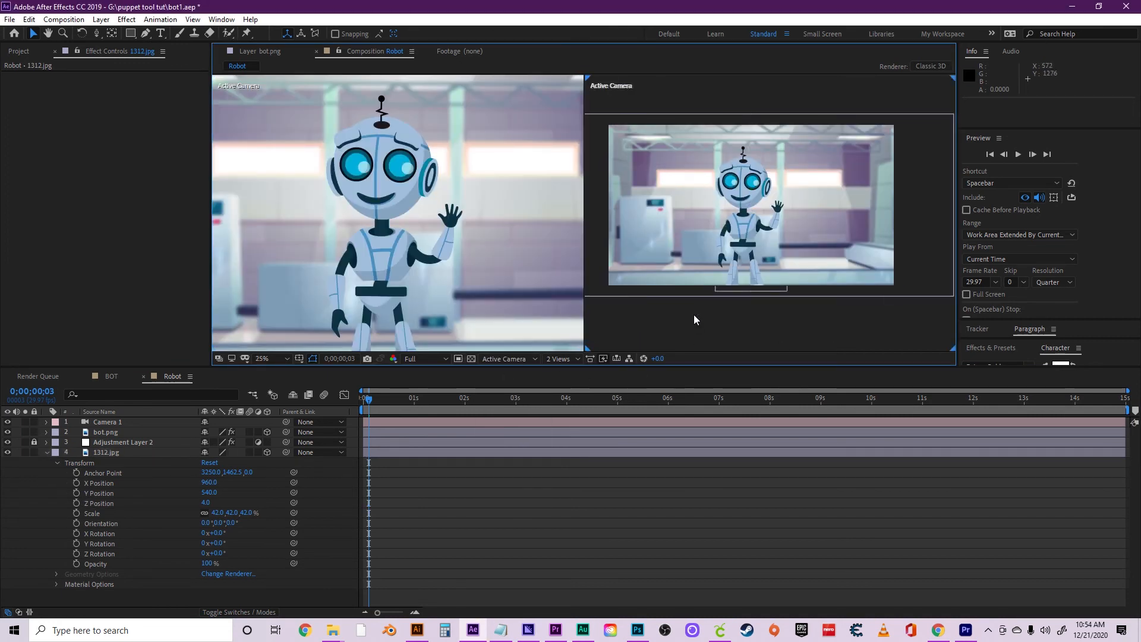
{"action": "left_click", "coordinate": [497, 359]}
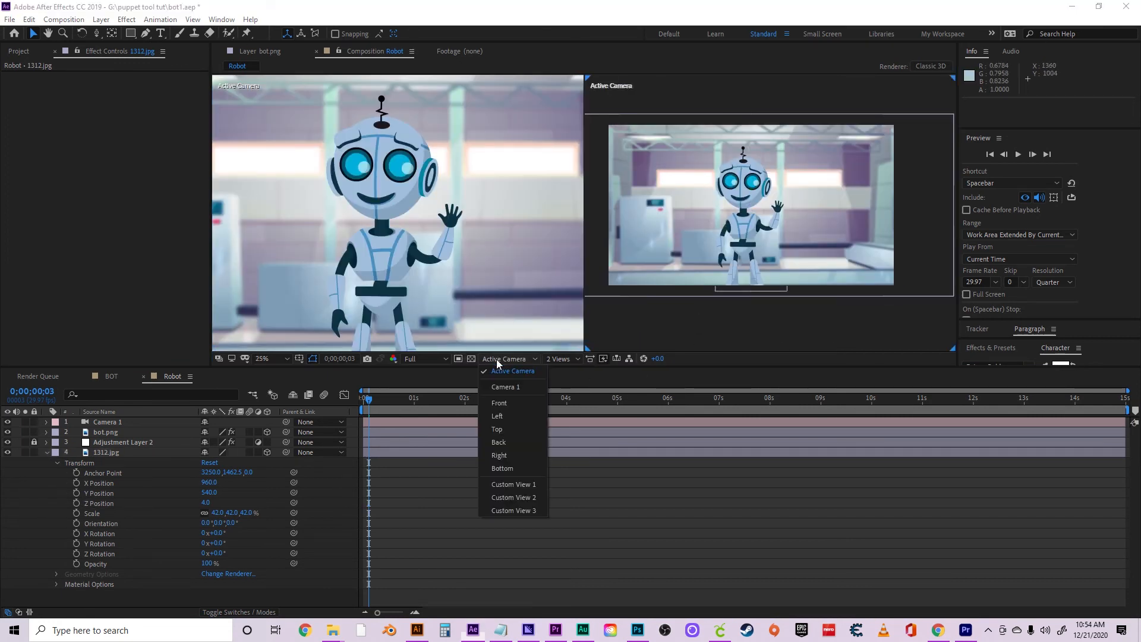
{"action": "left_click", "coordinate": [510, 484]}
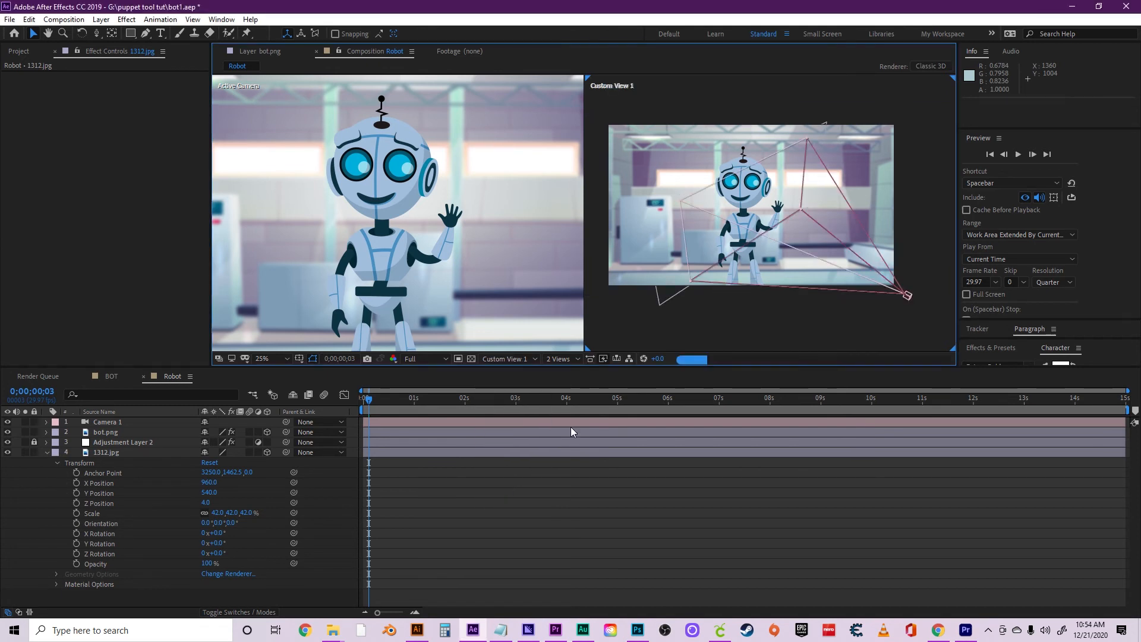
{"action": "left_click", "coordinate": [112, 423]}
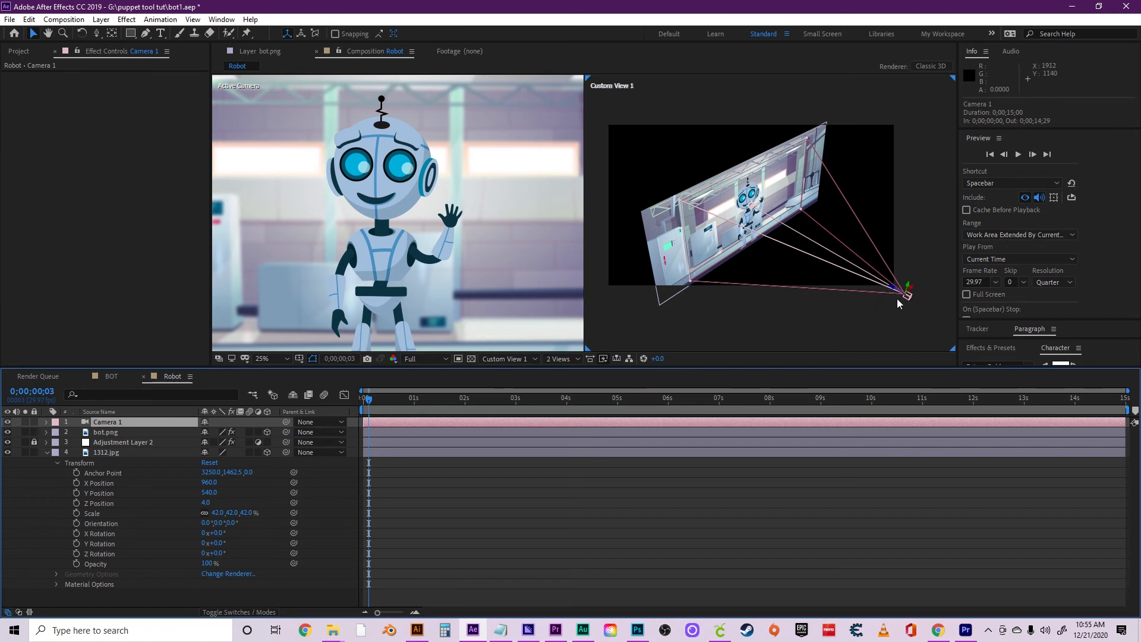
Push the 1312.jpg background layer back in depth to Z Position 650.
{"action": "left_click", "coordinate": [103, 452]}
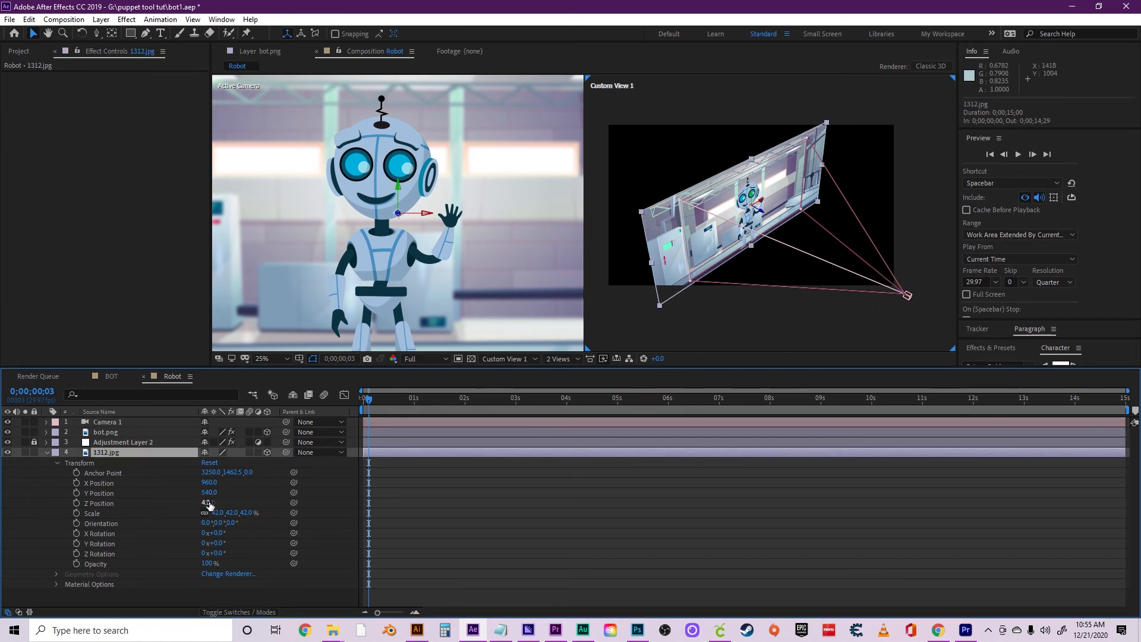
{"action": "left_click_drag", "start_coordinate": [209, 503], "coordinate": [209, 503]}
{"action": "left_click_drag", "start_coordinate": [208, 502], "coordinate": [570, 471]}
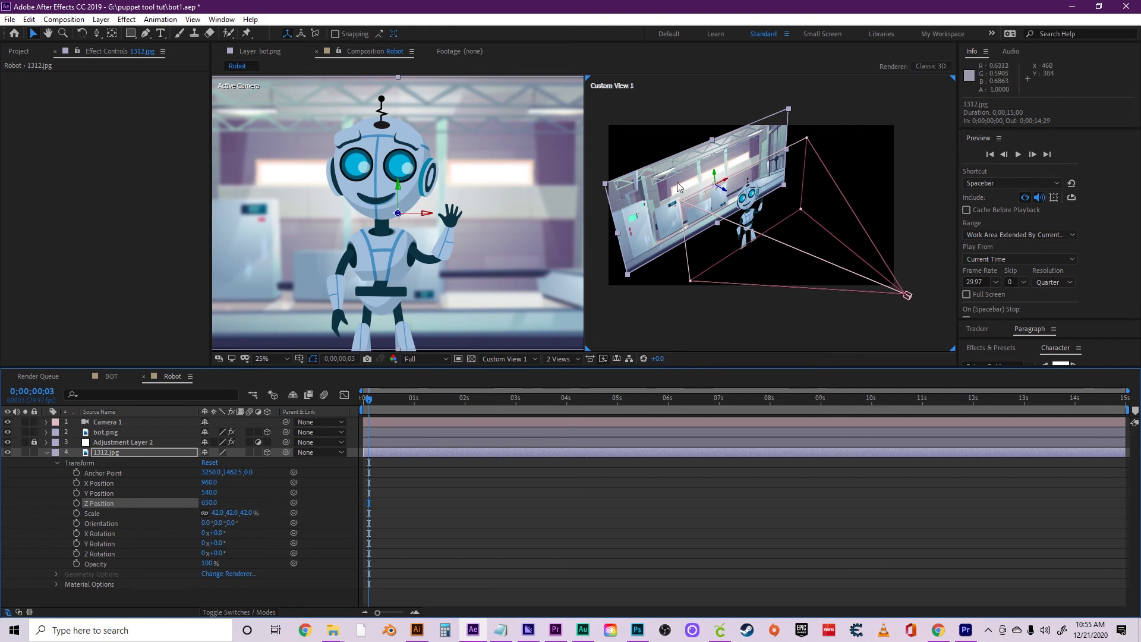
{"action": "scroll", "coordinate": [422, 229], "scroll_direction": "down", "scroll_amount": 1}
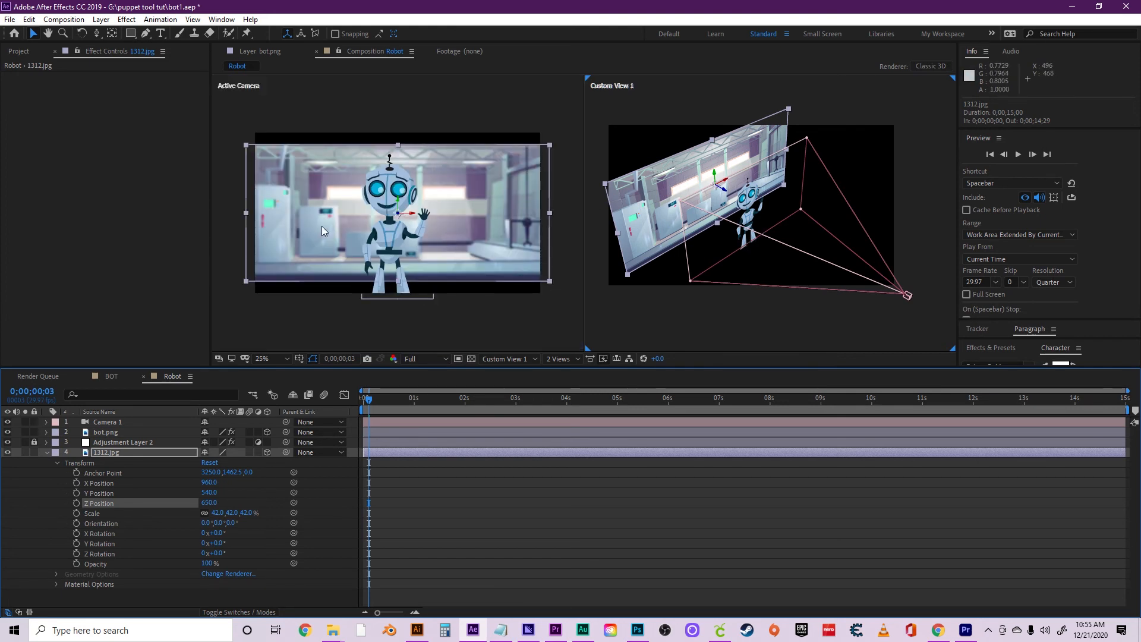
Return the composition display to a single Active Camera view.
{"action": "left_click", "coordinate": [526, 359]}
{"action": "left_click", "coordinate": [523, 370]}
{"action": "left_click", "coordinate": [554, 359]}
{"action": "left_click", "coordinate": [559, 371]}
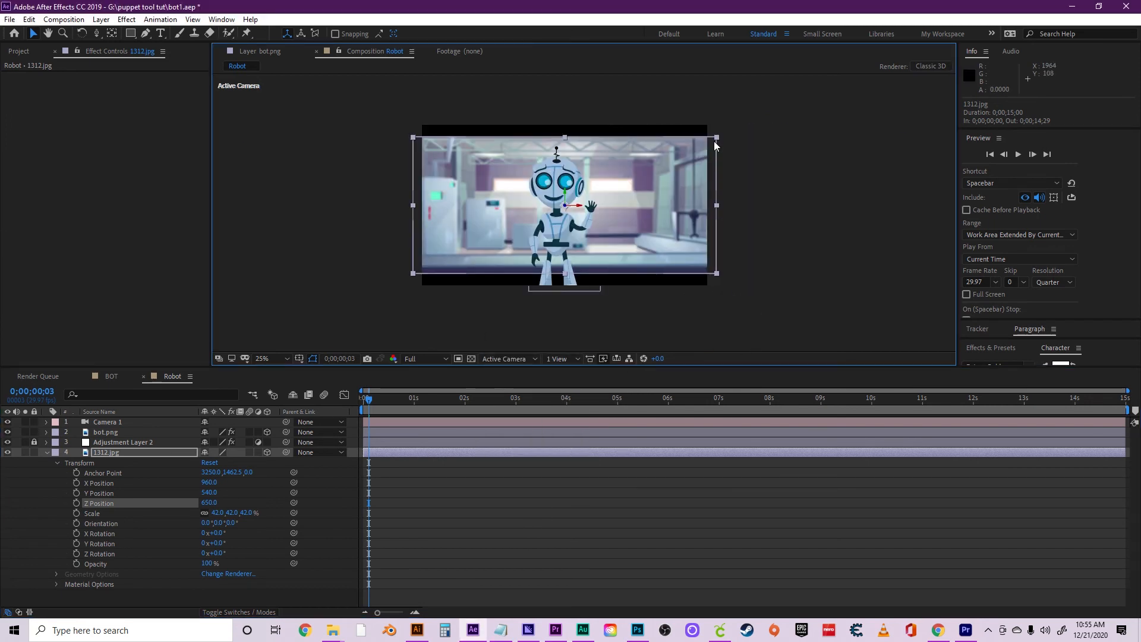
Set the 1312.jpg layer's Z Position to 1574 and scale it up to about 76.7% so it covers the frame.
{"action": "left_click_drag", "start_coordinate": [209, 502], "coordinate": [370, 498]}
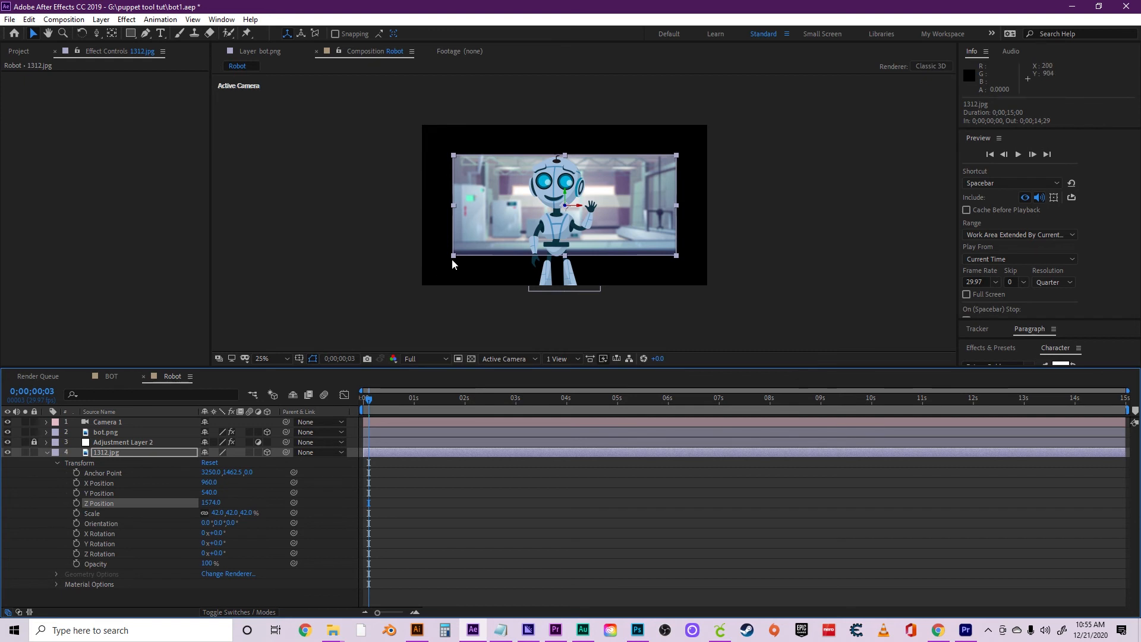
{"action": "left_click_drag", "start_coordinate": [452, 259], "coordinate": [362, 322]}
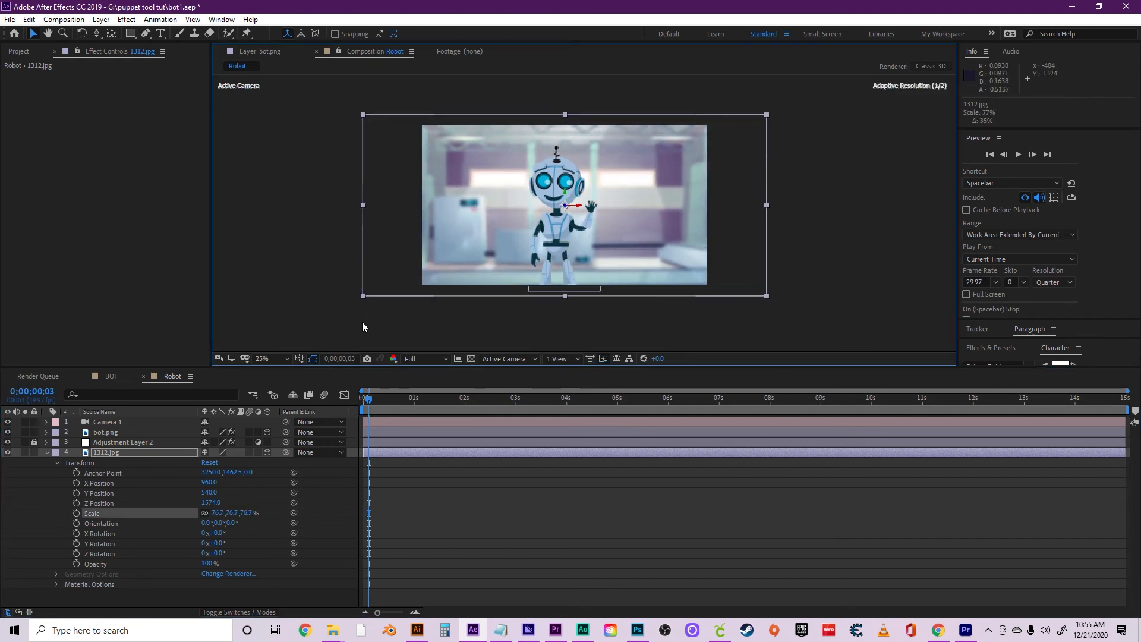
{"action": "left_click", "coordinate": [287, 254]}
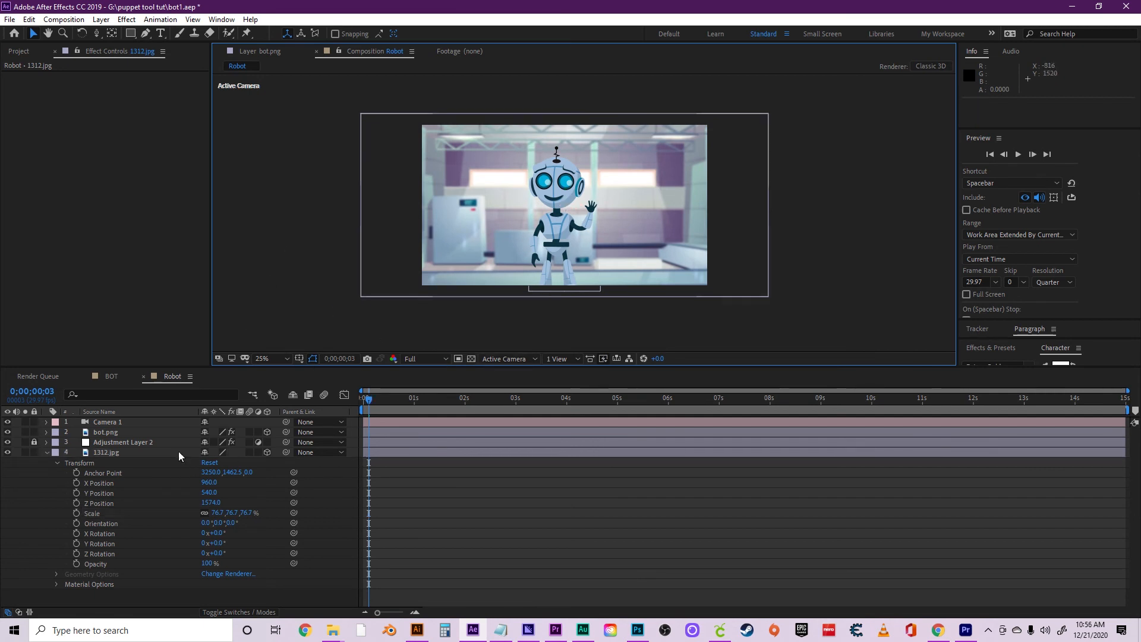
{"action": "left_click", "coordinate": [47, 453]}
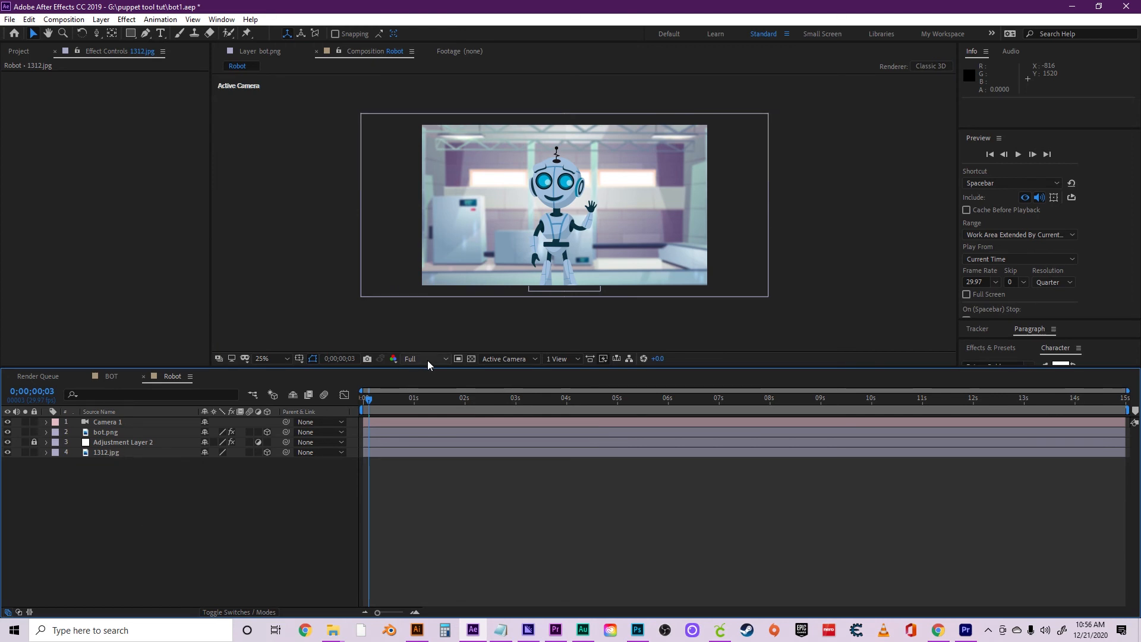
Check the spacing between robot, background and camera in Custom View 1, and return to the Active Camera view.
{"action": "left_click", "coordinate": [559, 356]}
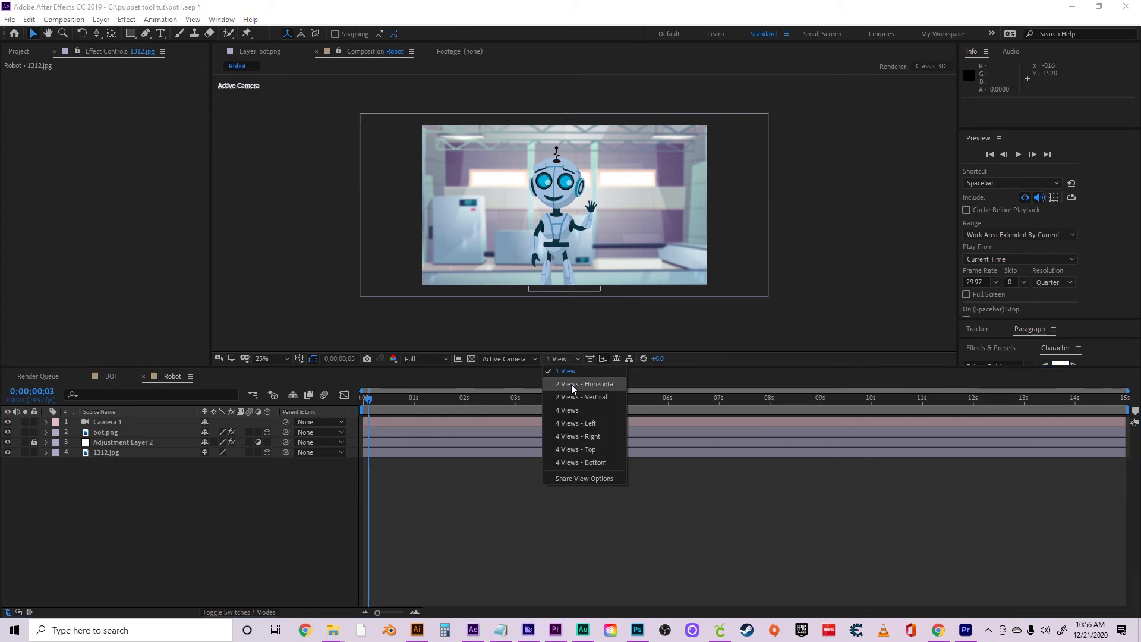
{"action": "left_click", "coordinate": [524, 358]}
{"action": "left_click", "coordinate": [524, 358]}
{"action": "left_click", "coordinate": [509, 476]}
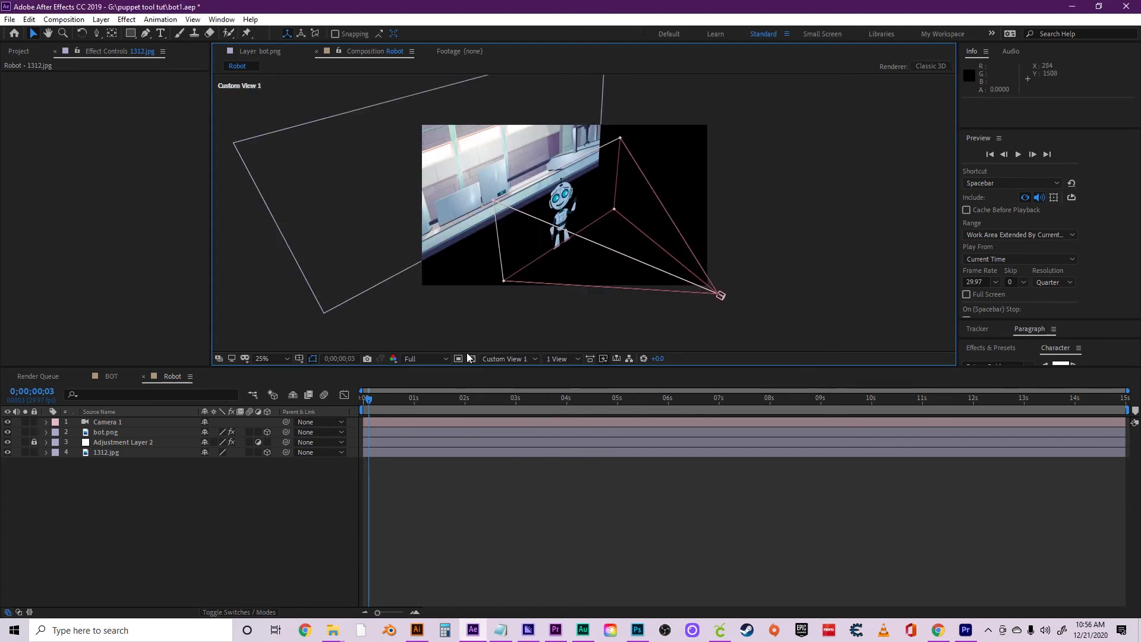
{"action": "left_click", "coordinate": [502, 358]}
{"action": "left_click", "coordinate": [500, 370]}
{"action": "left_click", "coordinate": [196, 499]}
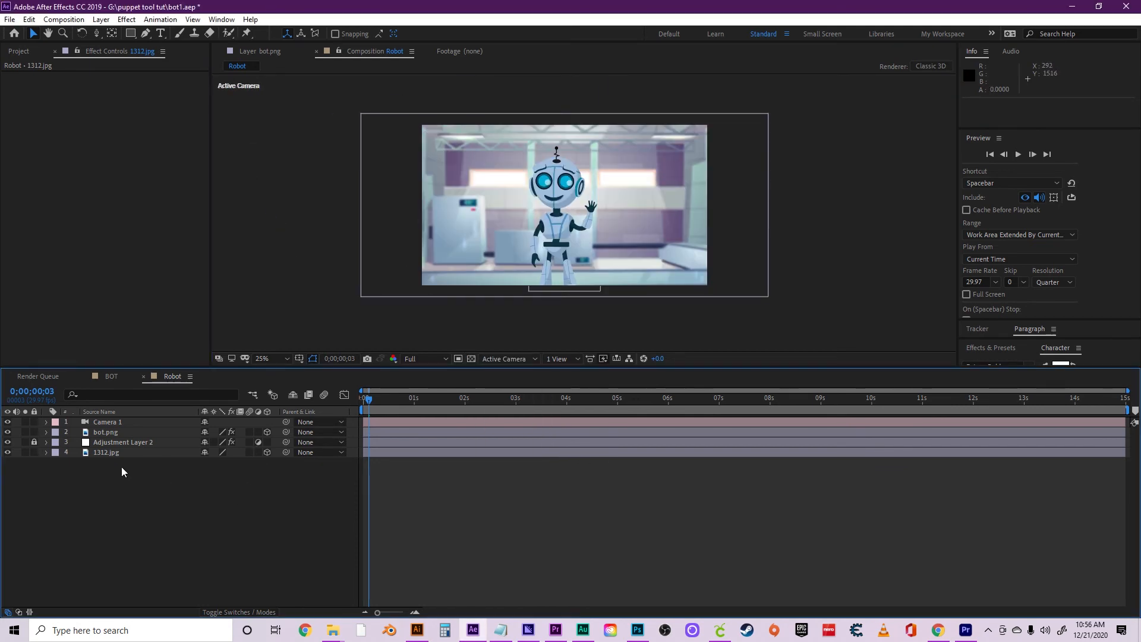
Separate Camera 1's Position into individual X, Y and Z dimensions.
{"action": "left_click", "coordinate": [103, 419]}
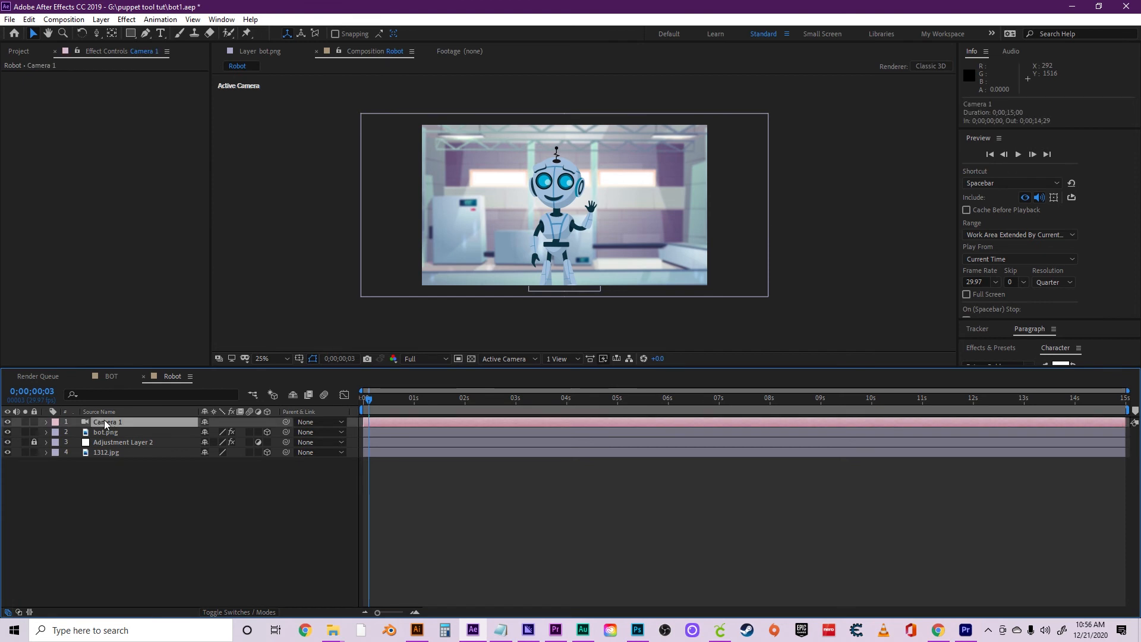
{"action": "left_click", "coordinate": [46, 422]}
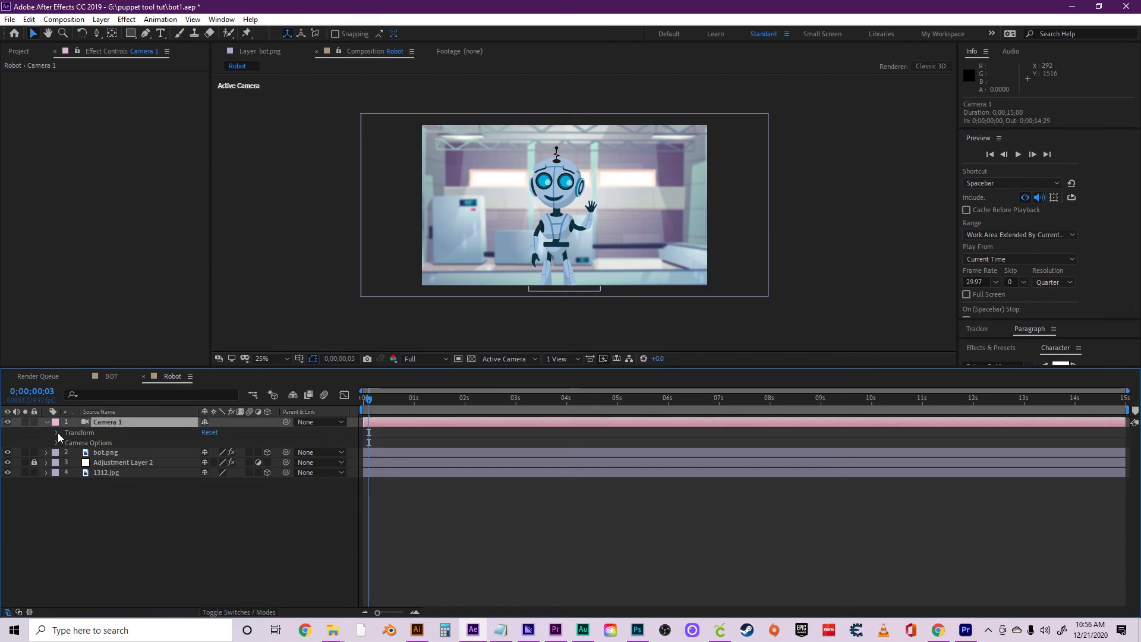
{"action": "left_click", "coordinate": [56, 433]}
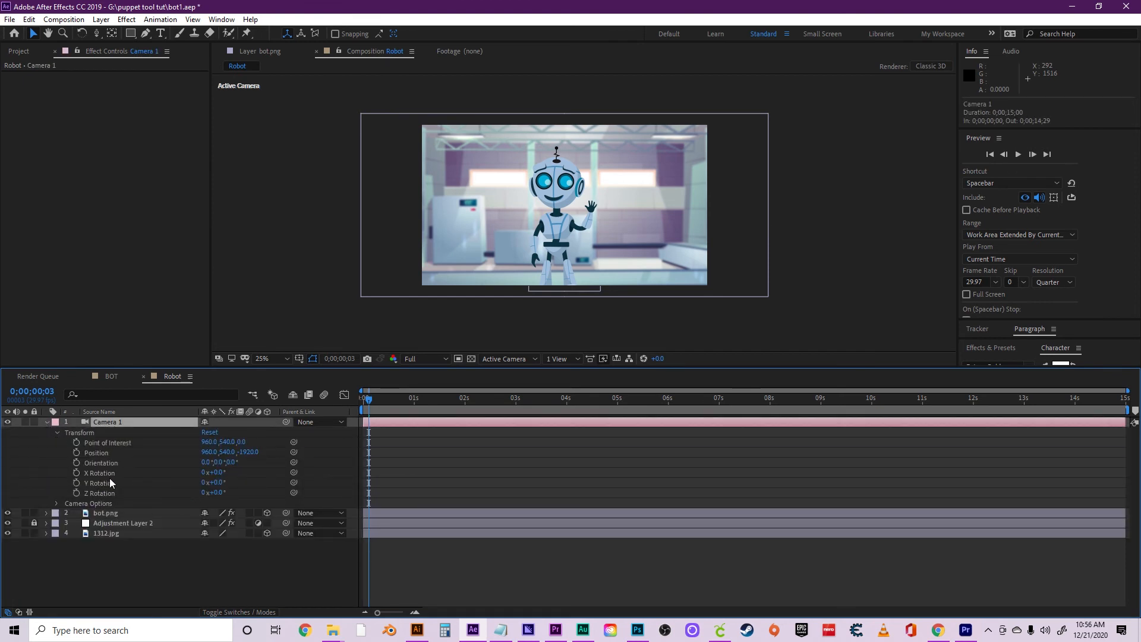
{"action": "left_click", "coordinate": [92, 452]}
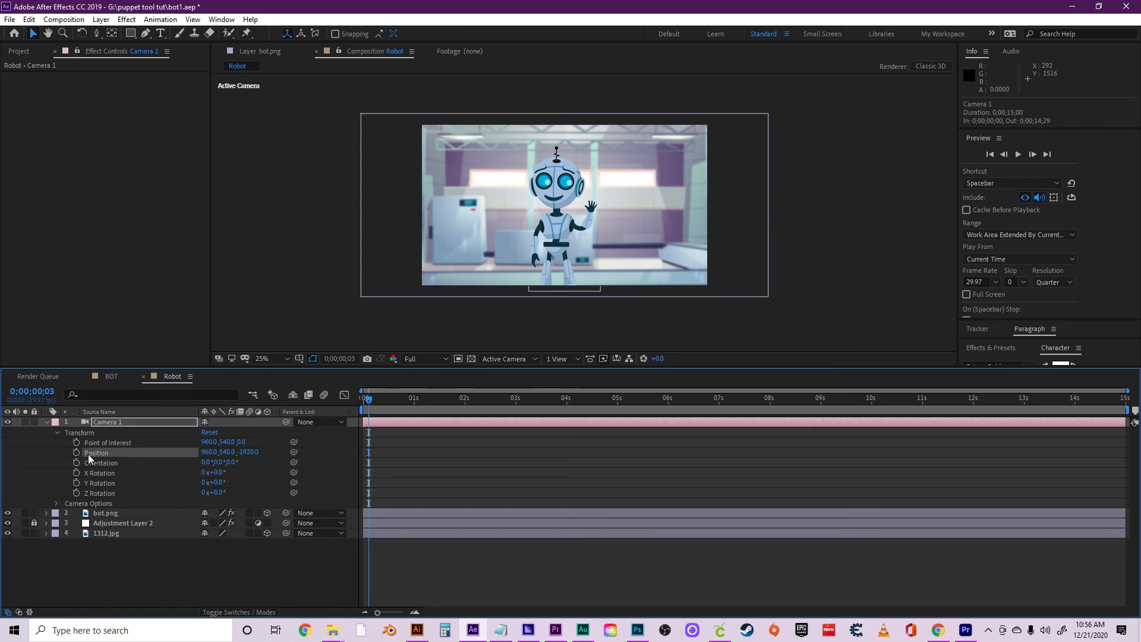
{"action": "right_click", "coordinate": [89, 454]}
{"action": "left_click", "coordinate": [151, 474]}
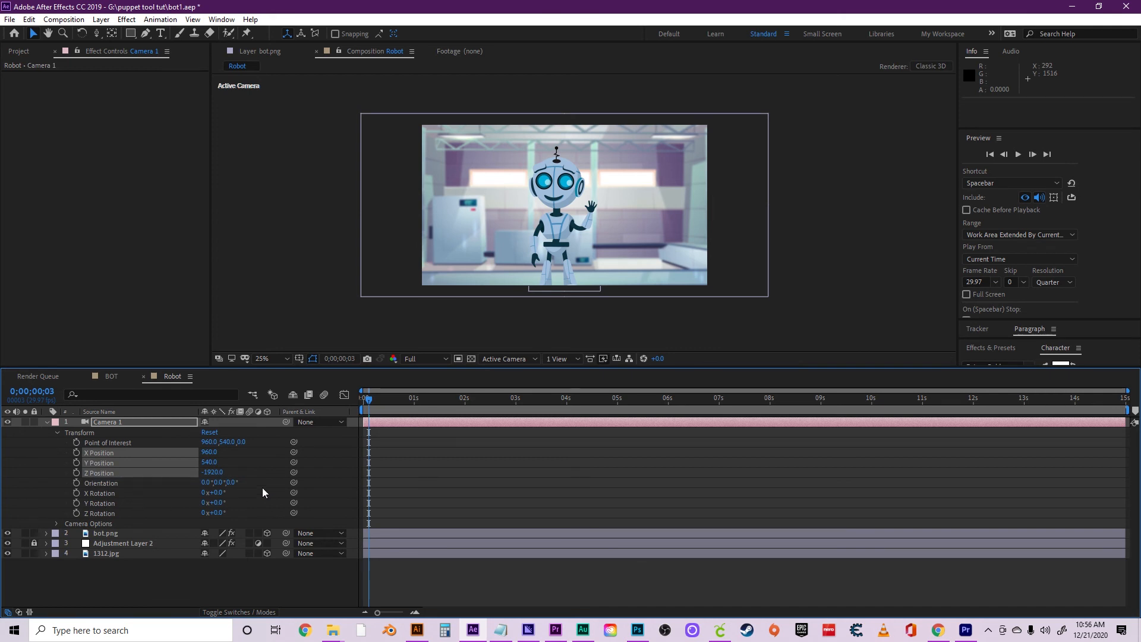
{"action": "left_click", "coordinate": [282, 478]}
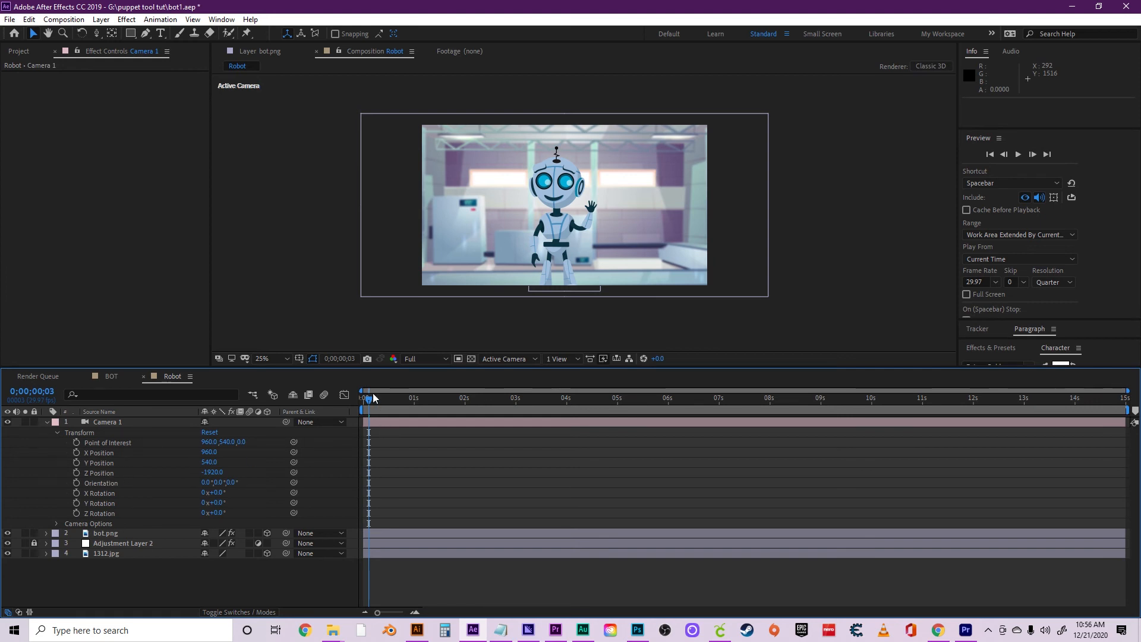
Keyframe Camera 1's Z Position at -1920 at 0 seconds and at -1424 at 5 seconds for a push-in.
{"action": "left_click_drag", "start_coordinate": [368, 397], "coordinate": [363, 397]}
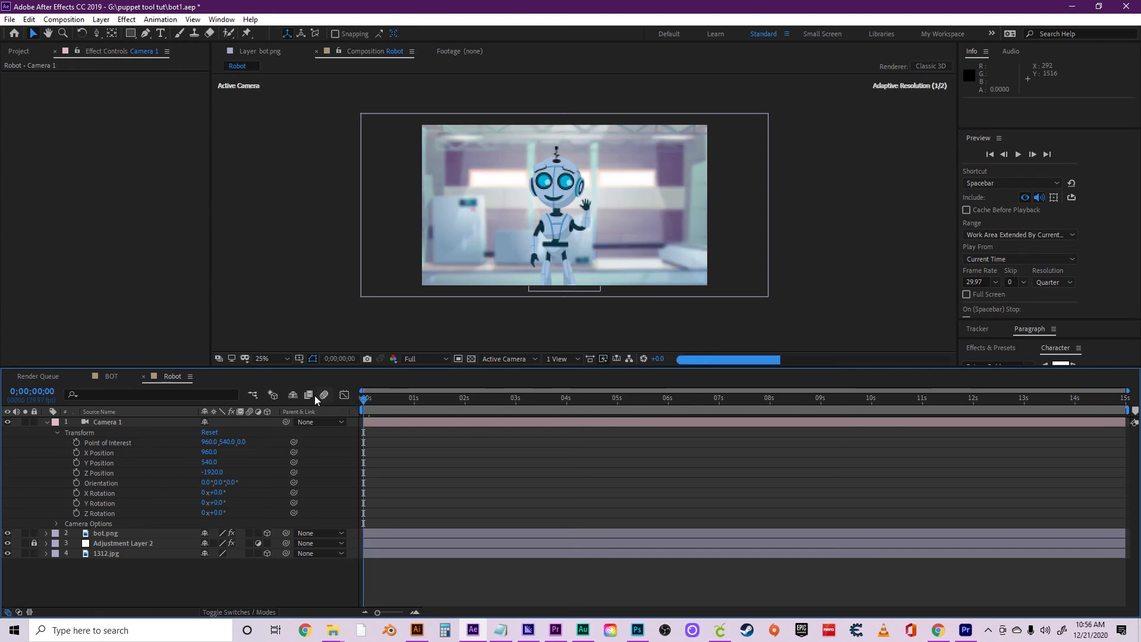
{"action": "left_click", "coordinate": [76, 473]}
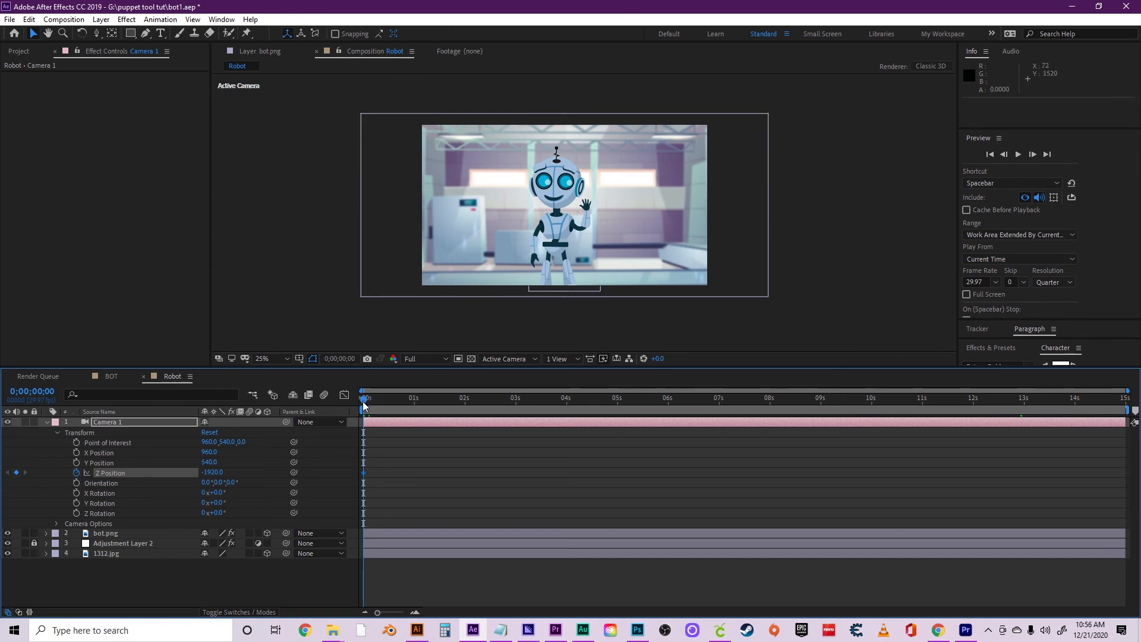
{"action": "left_click_drag", "start_coordinate": [364, 405], "coordinate": [618, 400]}
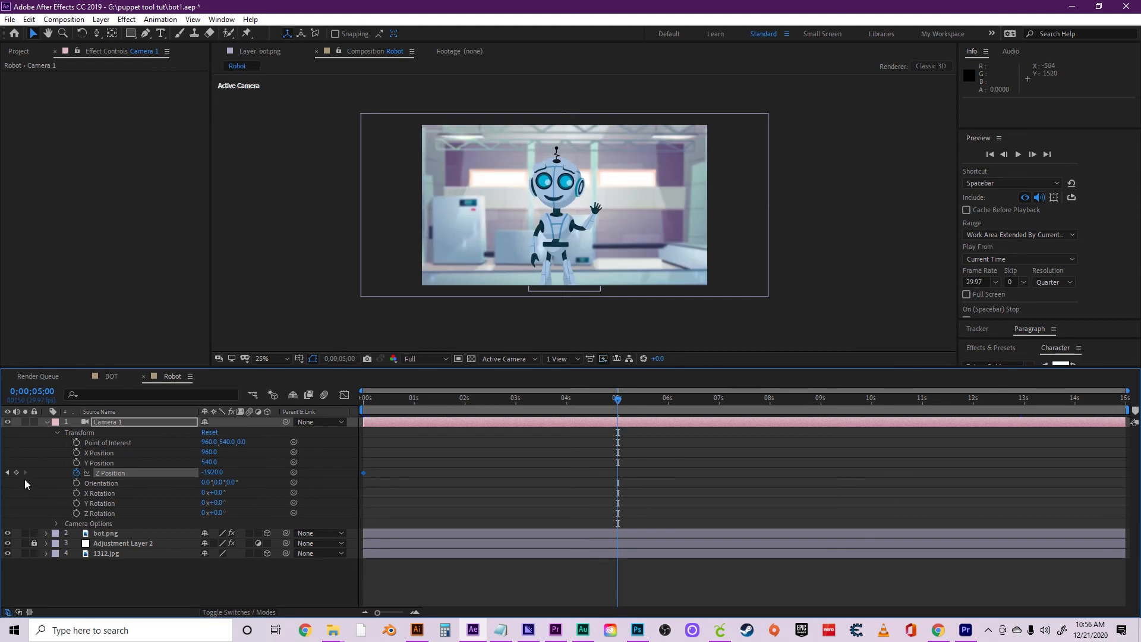
{"action": "left_click_drag", "start_coordinate": [212, 473], "coordinate": [310, 468]}
{"action": "left_click_drag", "start_coordinate": [353, 465], "coordinate": [488, 455]}
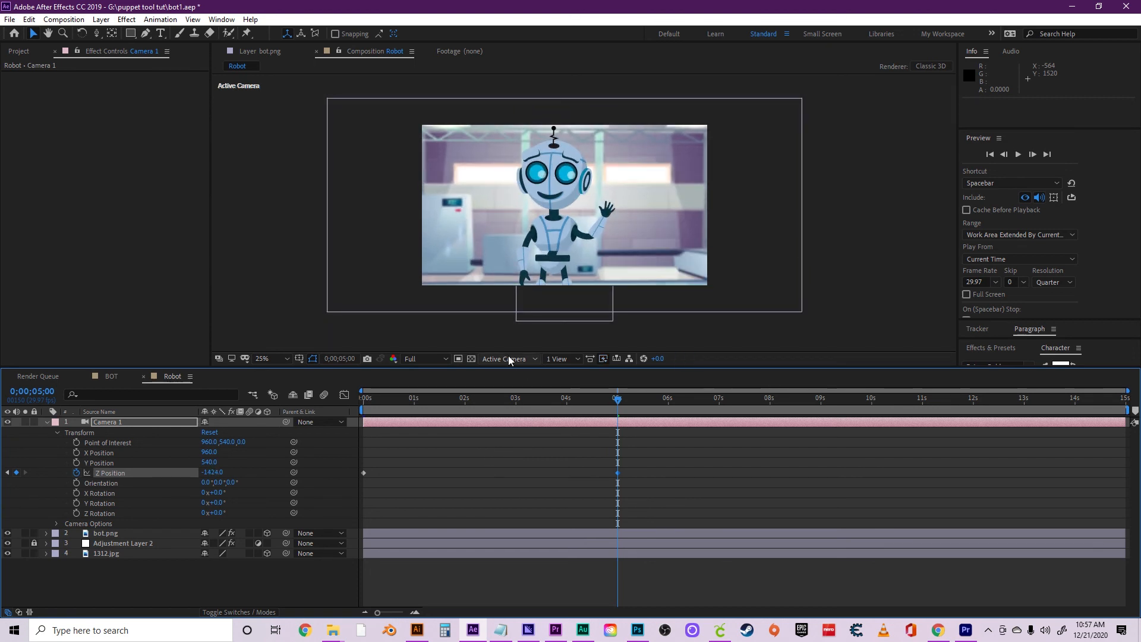
Scrub through the first five seconds in Custom View 1 to examine the camera's movement toward the robot.
{"action": "left_click", "coordinate": [508, 357]}
{"action": "left_click", "coordinate": [497, 478]}
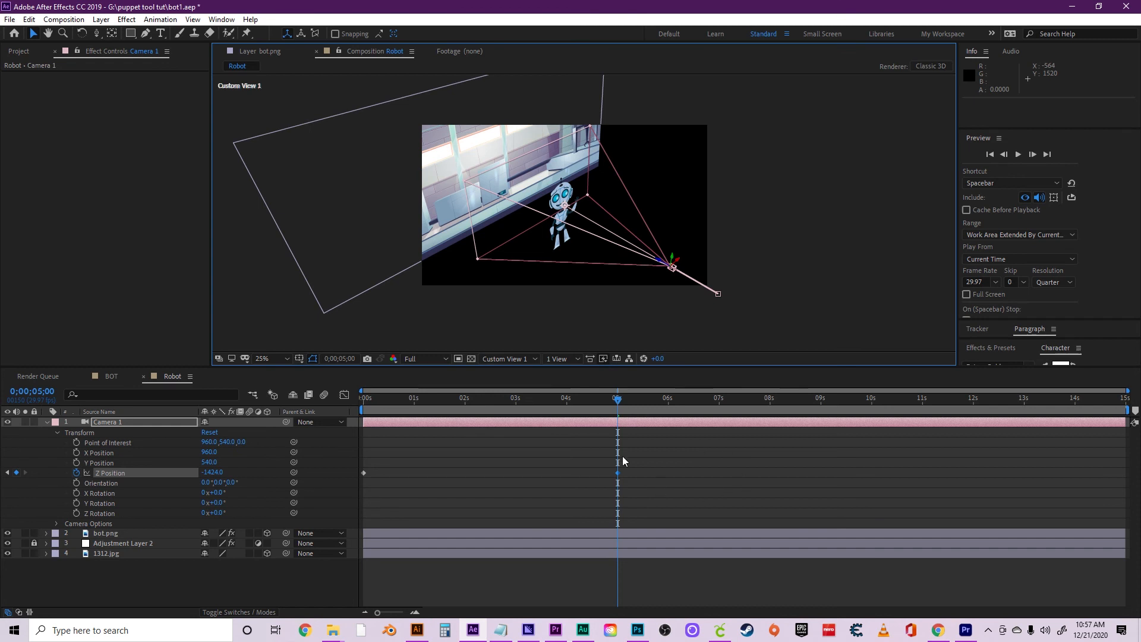
{"action": "left_click_drag", "start_coordinate": [617, 398], "coordinate": [589, 399]}
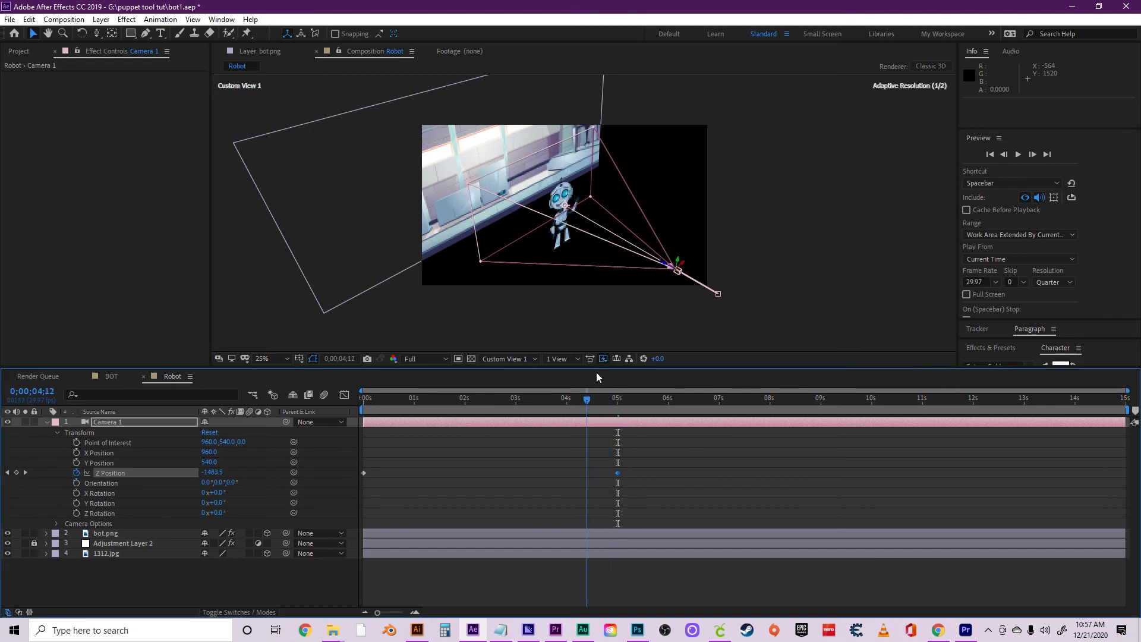
{"action": "left_click_drag", "start_coordinate": [423, 400], "coordinate": [363, 400]}
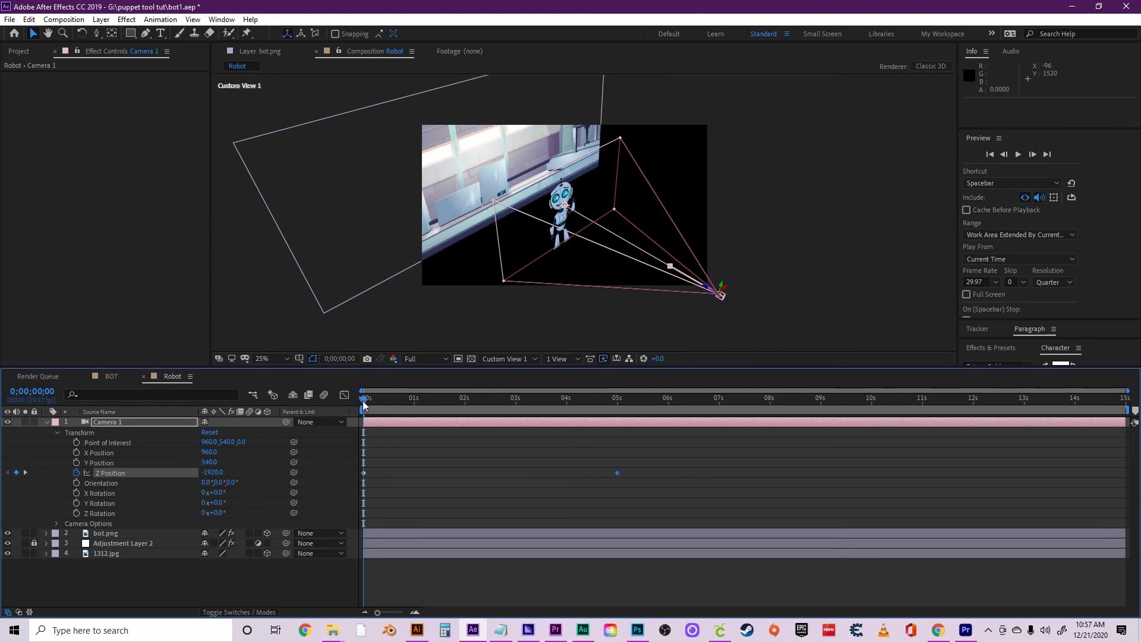
{"action": "left_click_drag", "start_coordinate": [365, 405], "coordinate": [615, 388]}
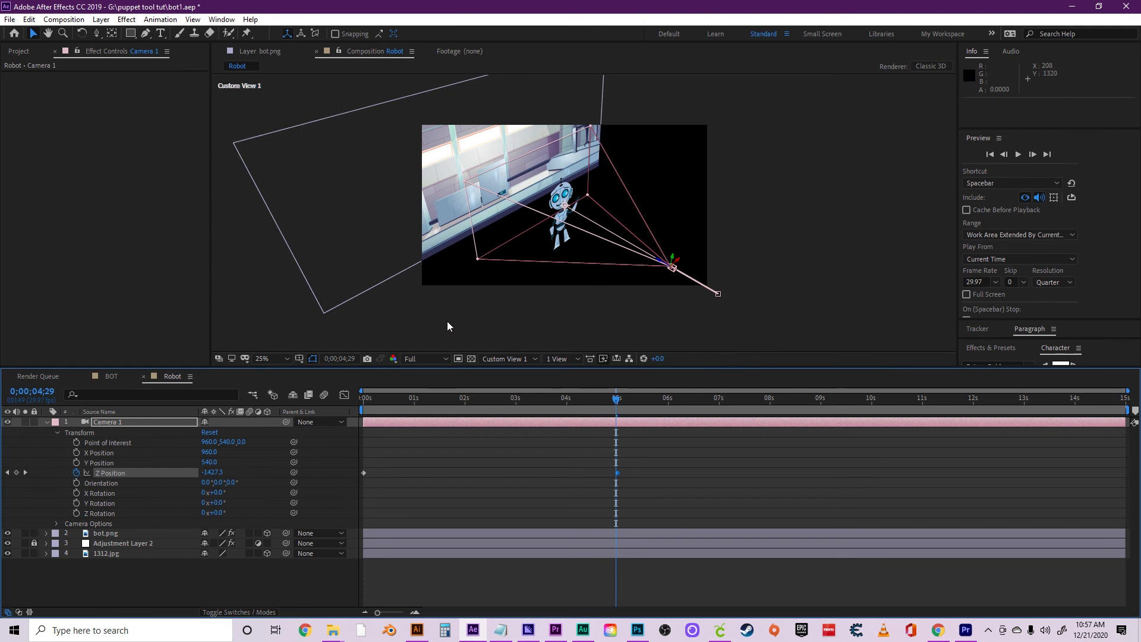
Preview the camera push-in from the first frame through the Camera 1 view.
{"action": "key", "text": "Home"}
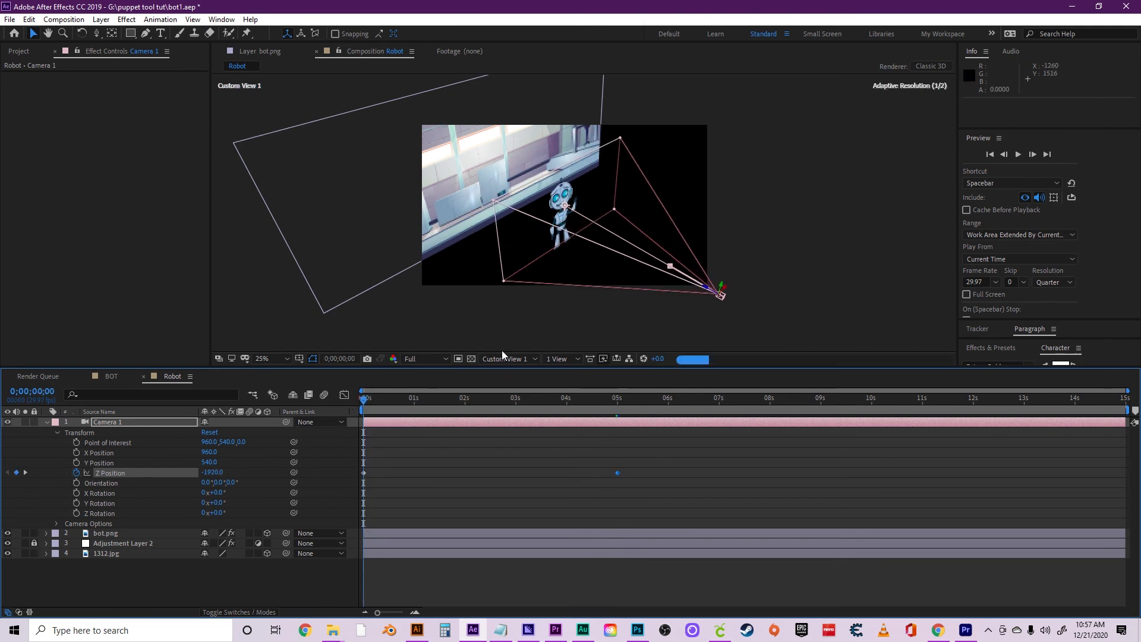
{"action": "left_click", "coordinate": [491, 357]}
{"action": "left_click", "coordinate": [517, 384]}
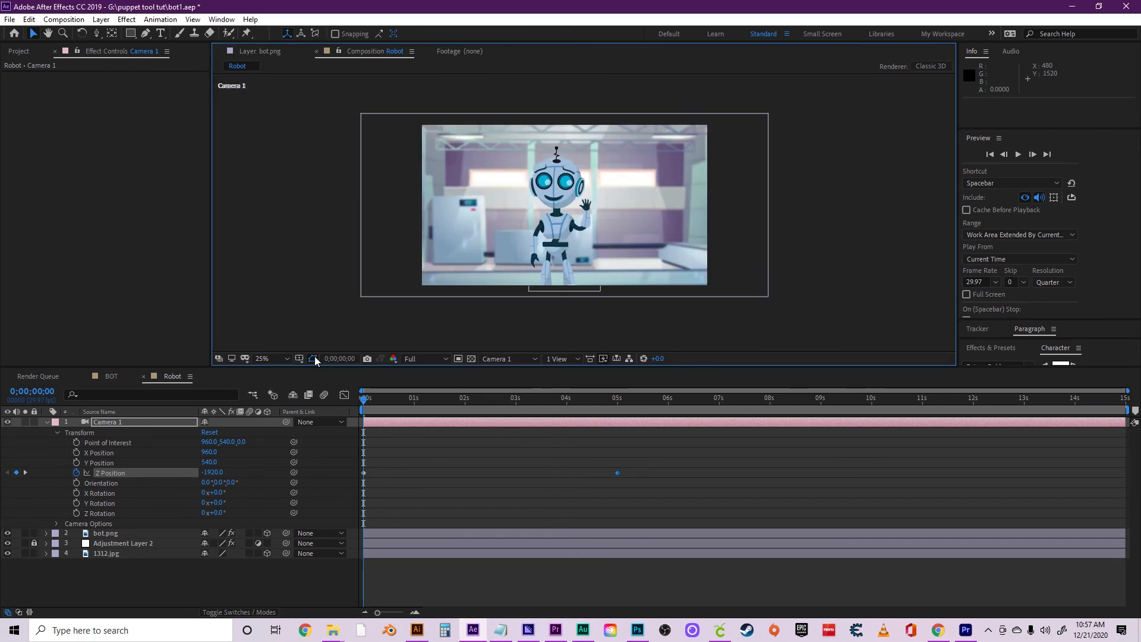
{"action": "key", "text": "space"}
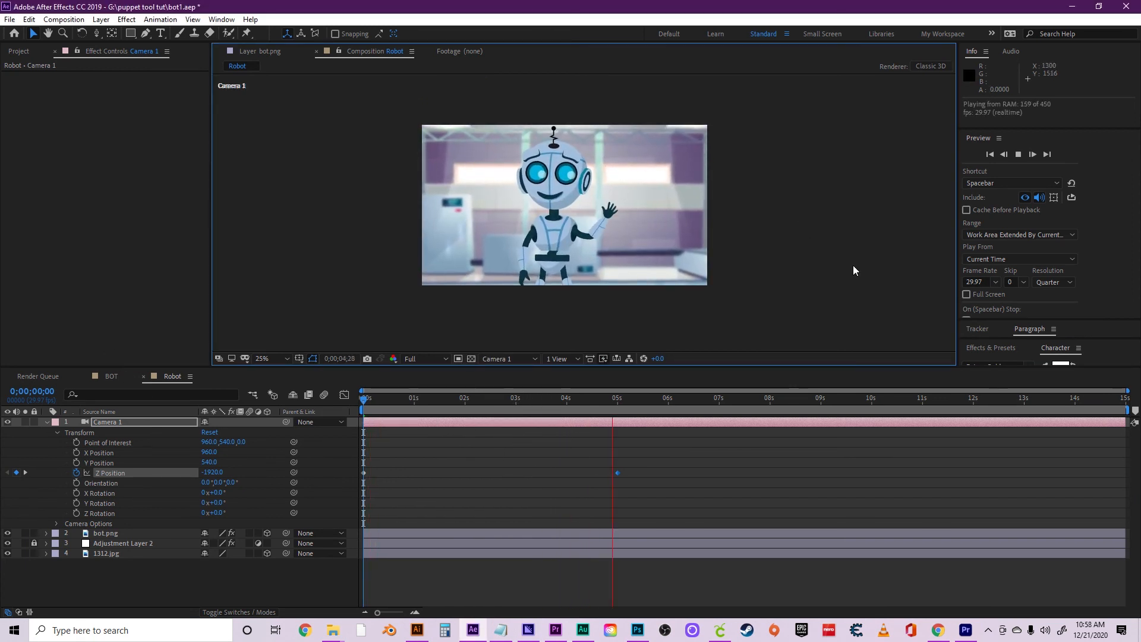
{"action": "key", "text": "space"}
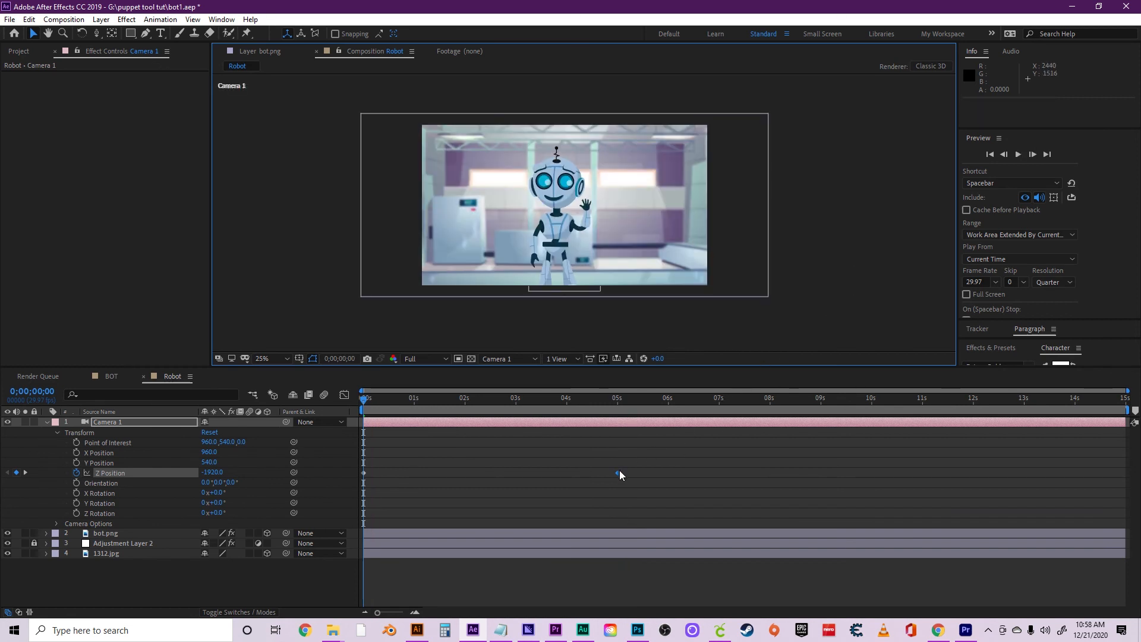
Preview the end of the camera push-in from 0;00;04;19 past the closing Z Position keyframe.
{"action": "left_click", "coordinate": [599, 396]}
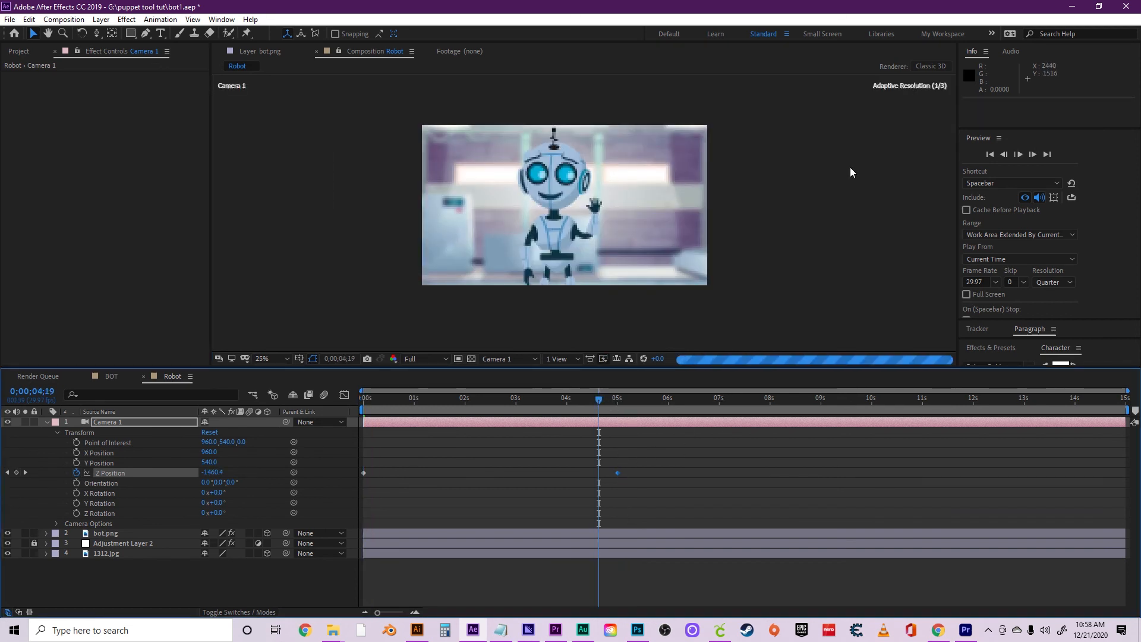
{"action": "key", "text": "space"}
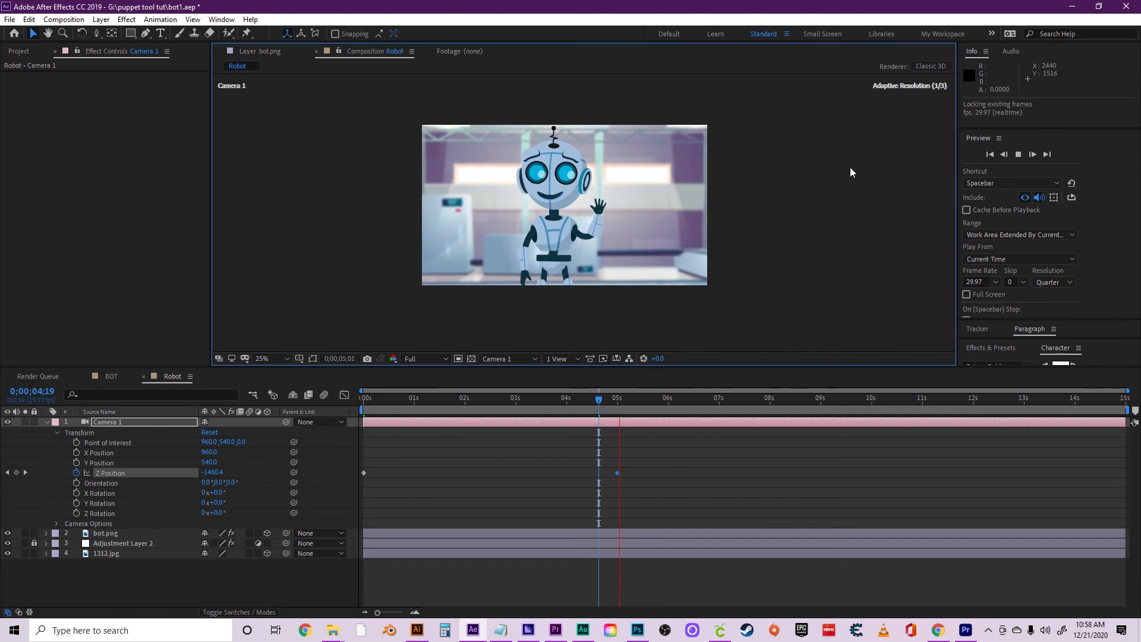
{"action": "key", "text": "space"}
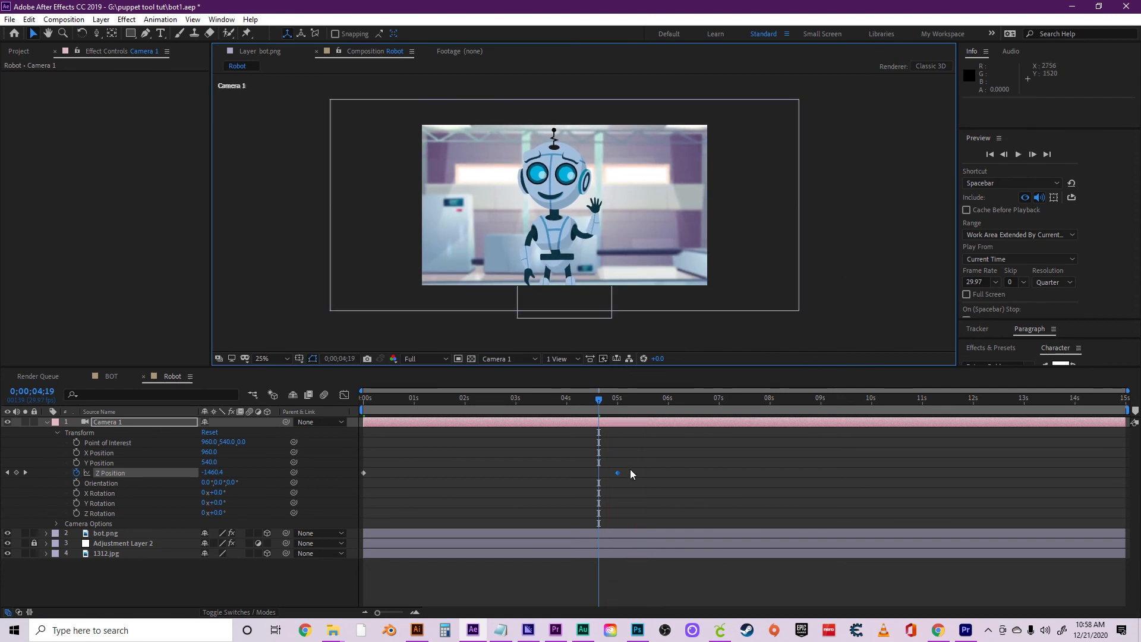
Apply Easy Ease to both of Camera 1's Z Position keyframes.
{"action": "left_click_drag", "start_coordinate": [632, 468], "coordinate": [459, 479]}
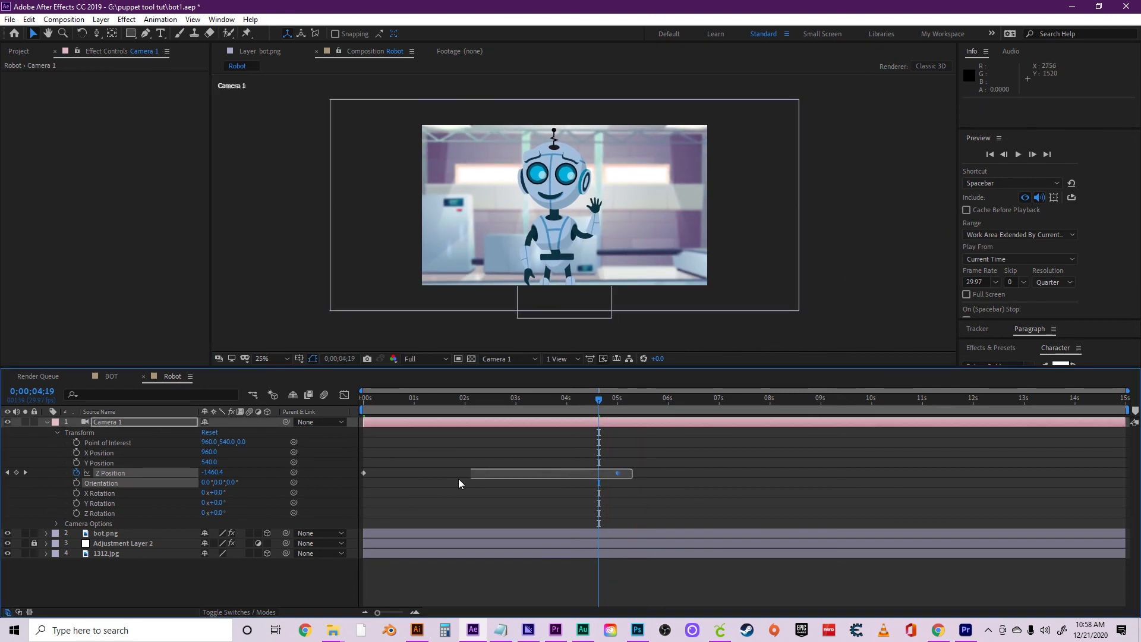
{"action": "left_click_drag", "start_coordinate": [362, 479], "coordinate": [360, 479]}
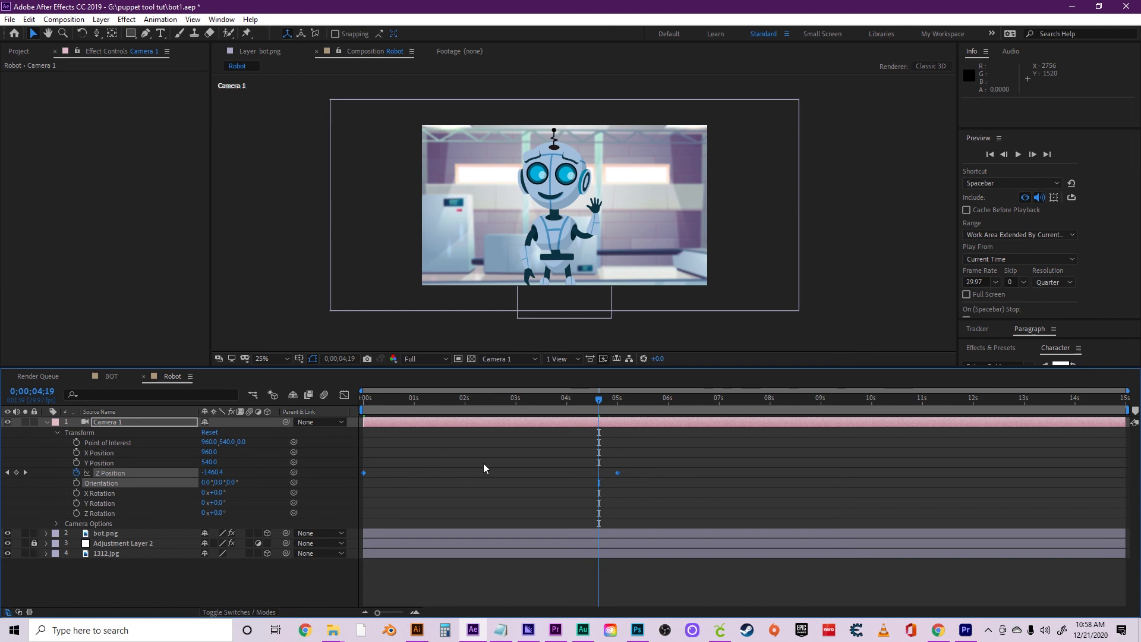
{"action": "key", "text": "F9"}
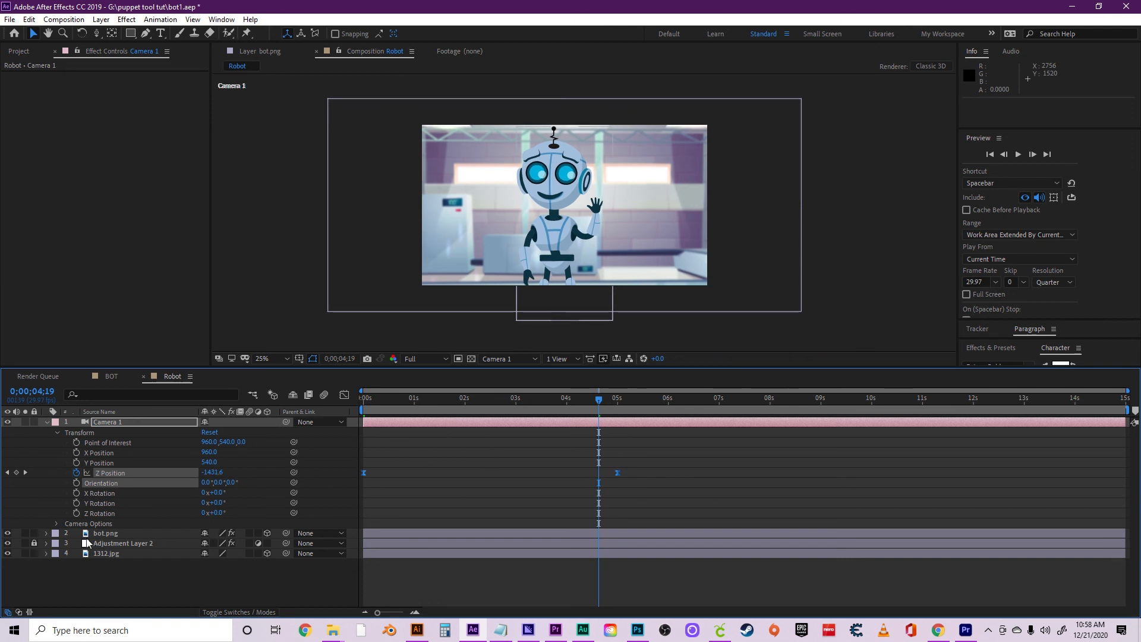
Apply Easy Ease to all puppet pin Position keyframes of the bot.png layer, and collapse the layer's properties.
{"action": "left_click", "coordinate": [46, 533]}
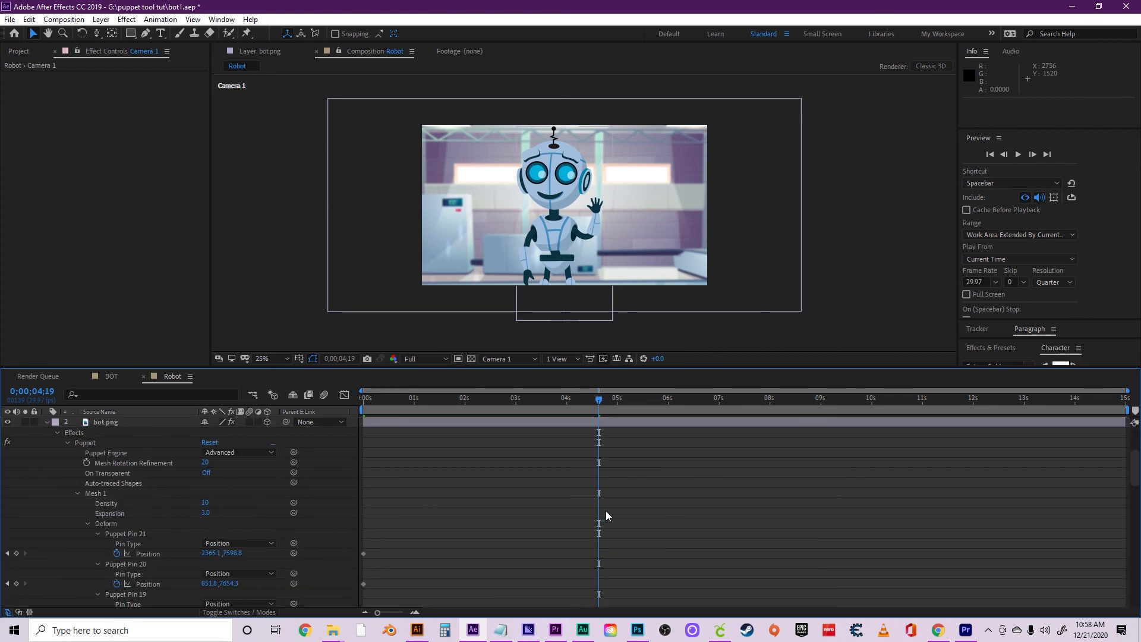
{"action": "scroll", "coordinate": [605, 511], "scroll_direction": "down", "scroll_amount": 5}
{"action": "scroll", "coordinate": [1046, 494], "scroll_direction": "down", "scroll_amount": 10}
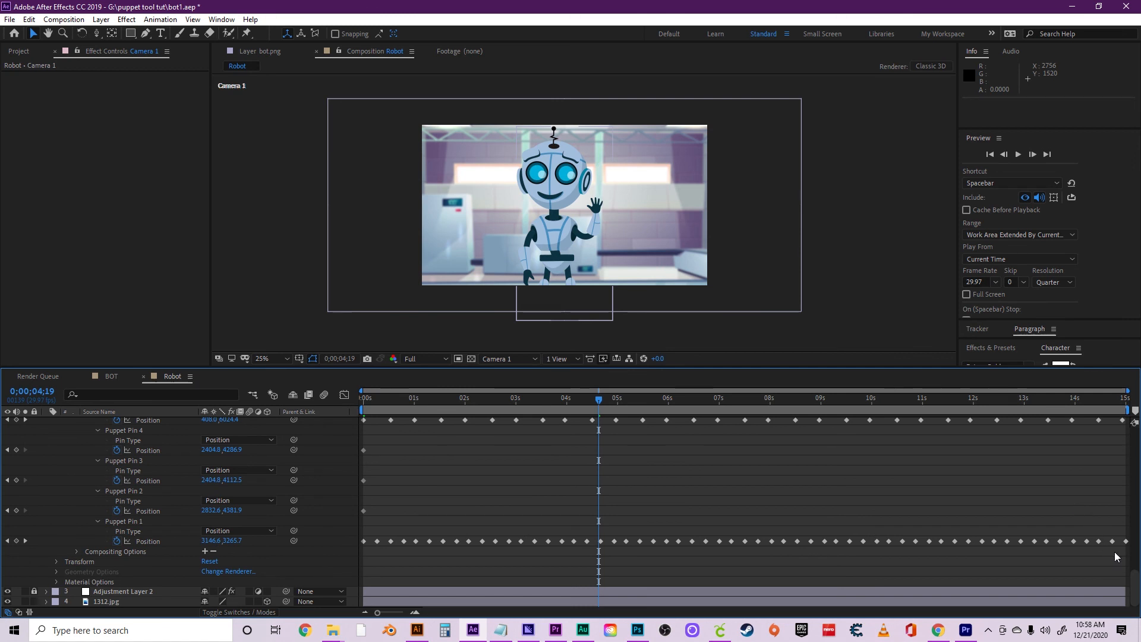
{"action": "left_click_drag", "start_coordinate": [1127, 557], "coordinate": [360, 565]}
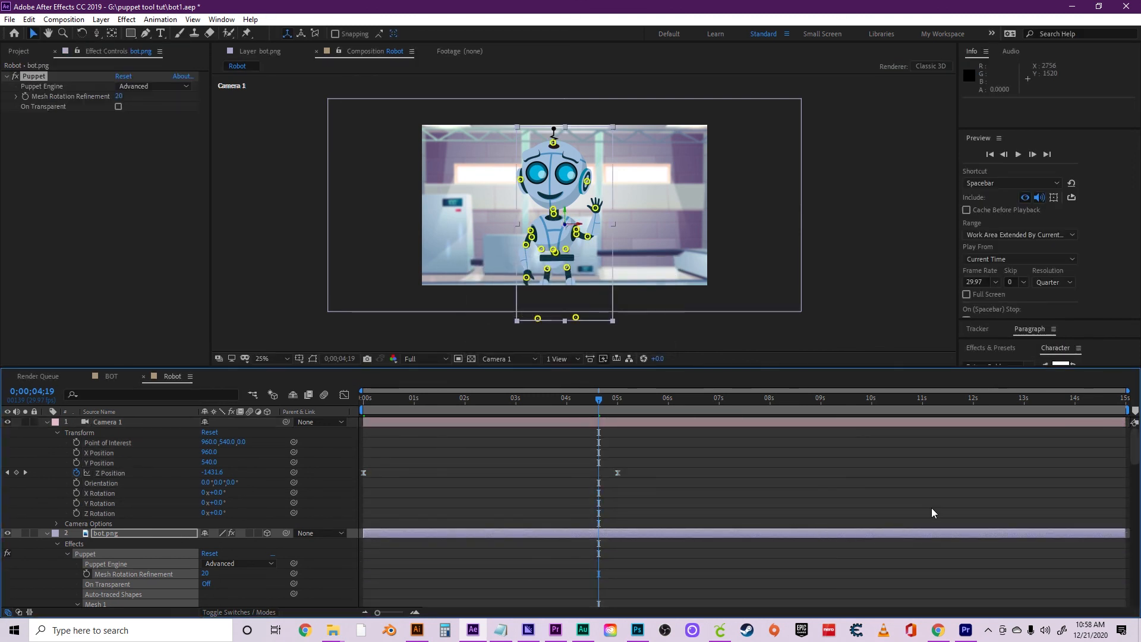
{"action": "scroll", "coordinate": [932, 507], "scroll_direction": "down", "scroll_amount": 10}
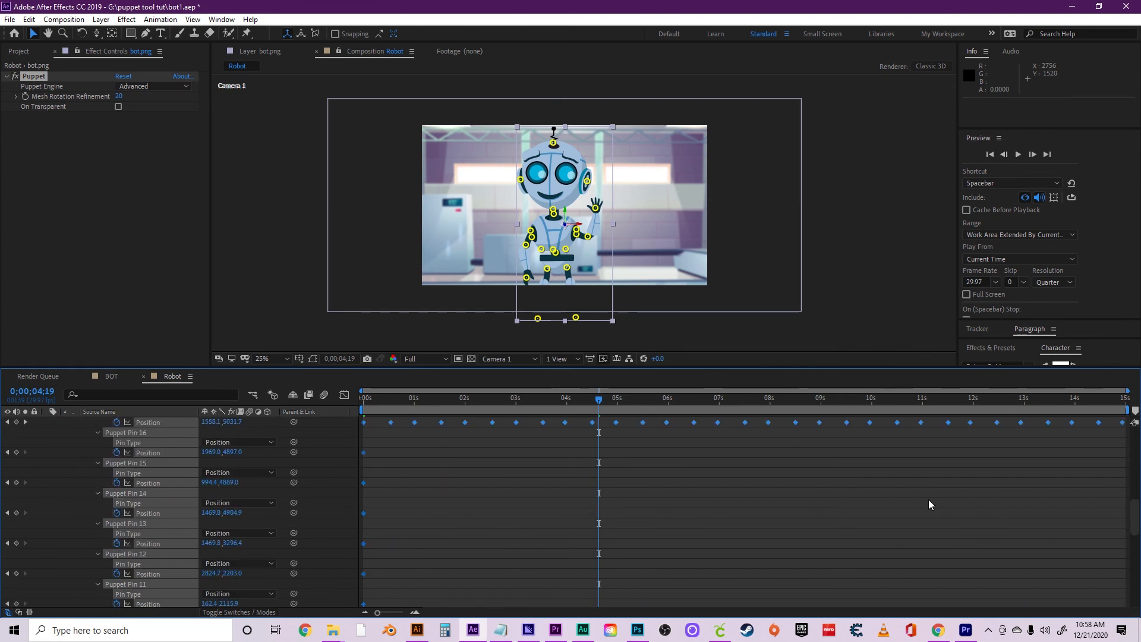
{"action": "key", "text": "F9"}
{"action": "left_click_drag", "start_coordinate": [440, 399], "coordinate": [361, 389]}
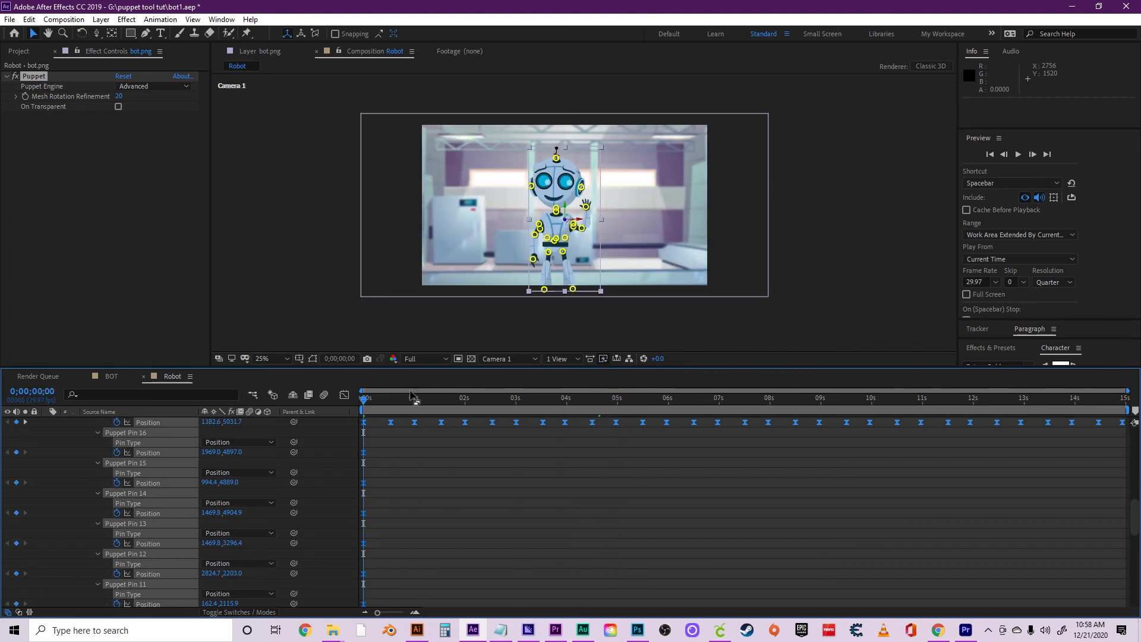
{"action": "left_click", "coordinate": [844, 294]}
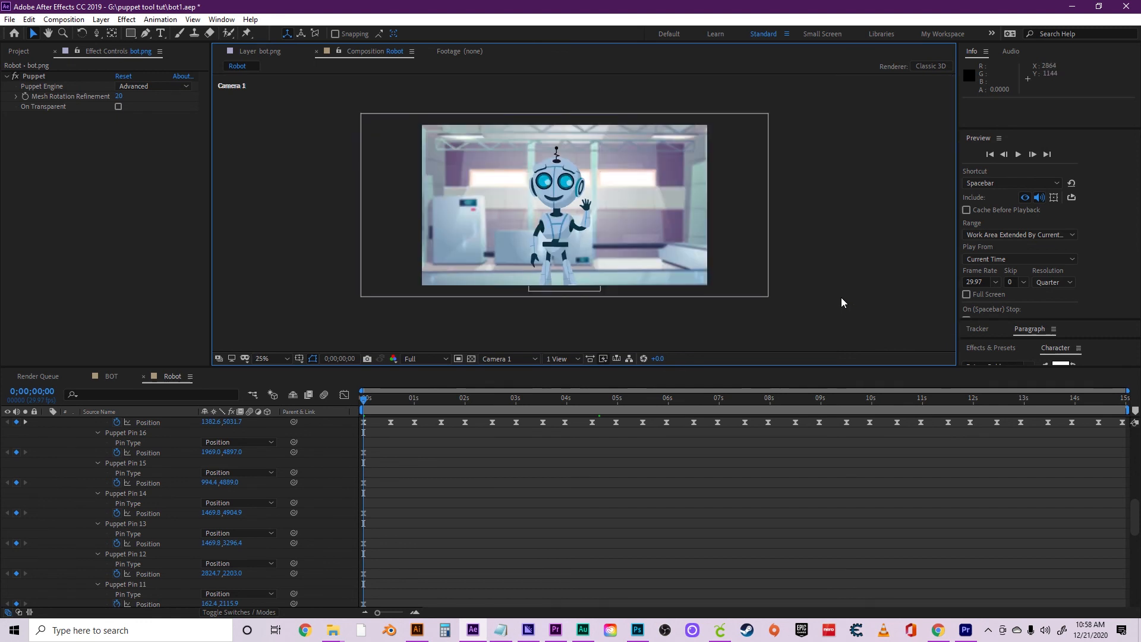
{"action": "scroll", "coordinate": [494, 541], "scroll_direction": "up", "scroll_amount": 10}
{"action": "left_click", "coordinate": [47, 533]}
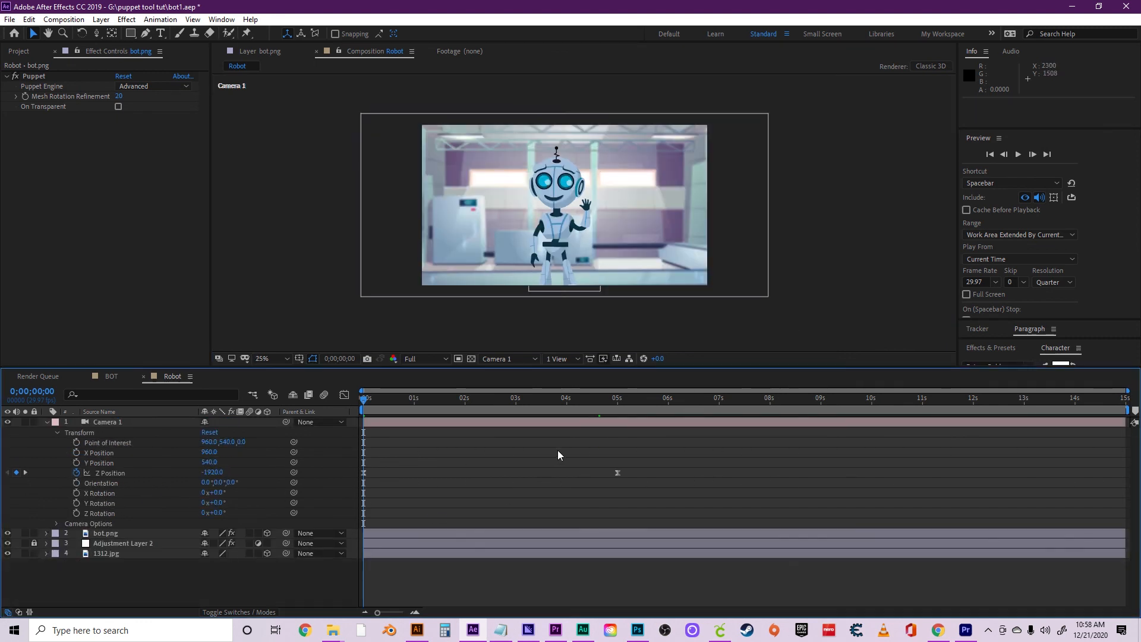
Move Camera 1's closing Z Position keyframe to 3 seconds and preview the push-in from the first frame.
{"action": "left_click", "coordinate": [618, 472]}
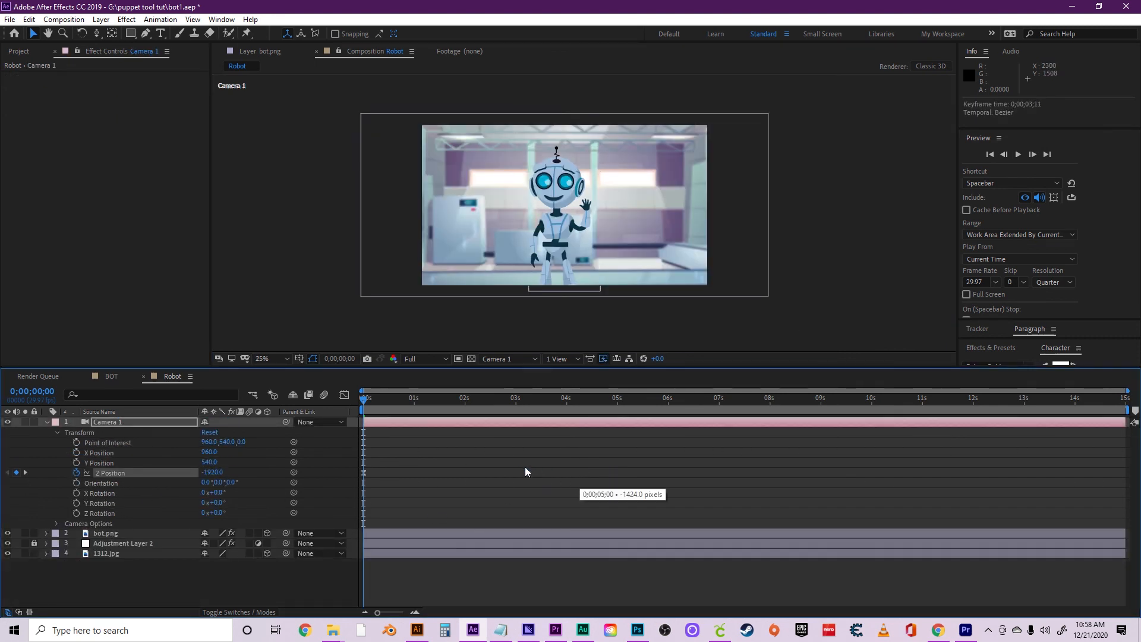
{"action": "left_click_drag", "start_coordinate": [514, 469], "coordinate": [519, 462]}
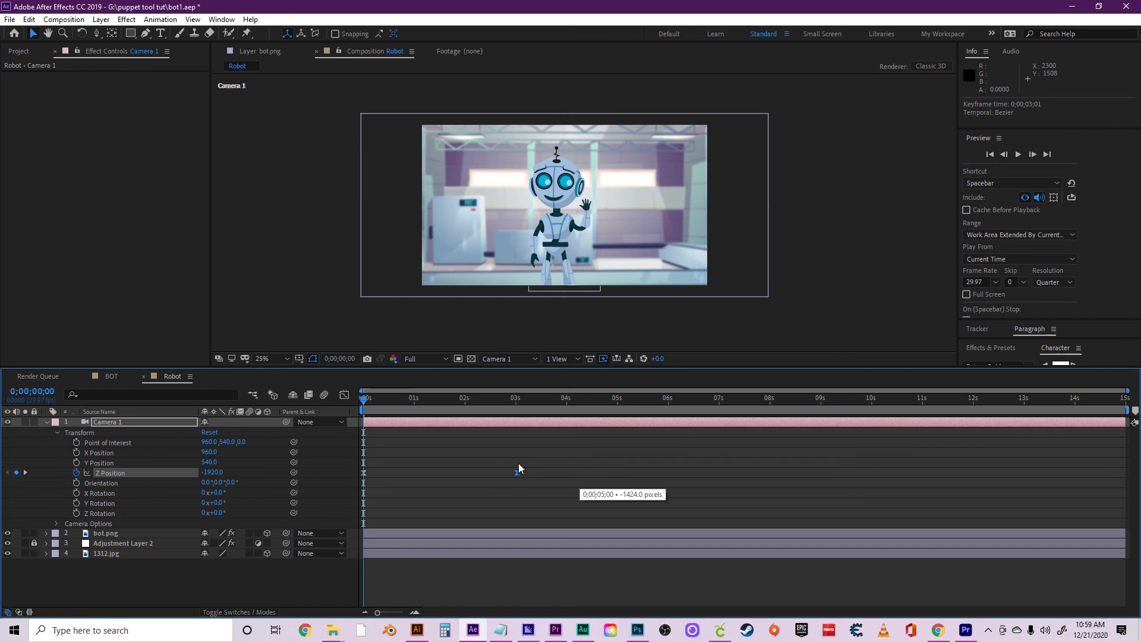
{"action": "left_click", "coordinate": [502, 400]}
{"action": "left_click_drag", "start_coordinate": [506, 400], "coordinate": [361, 410]}
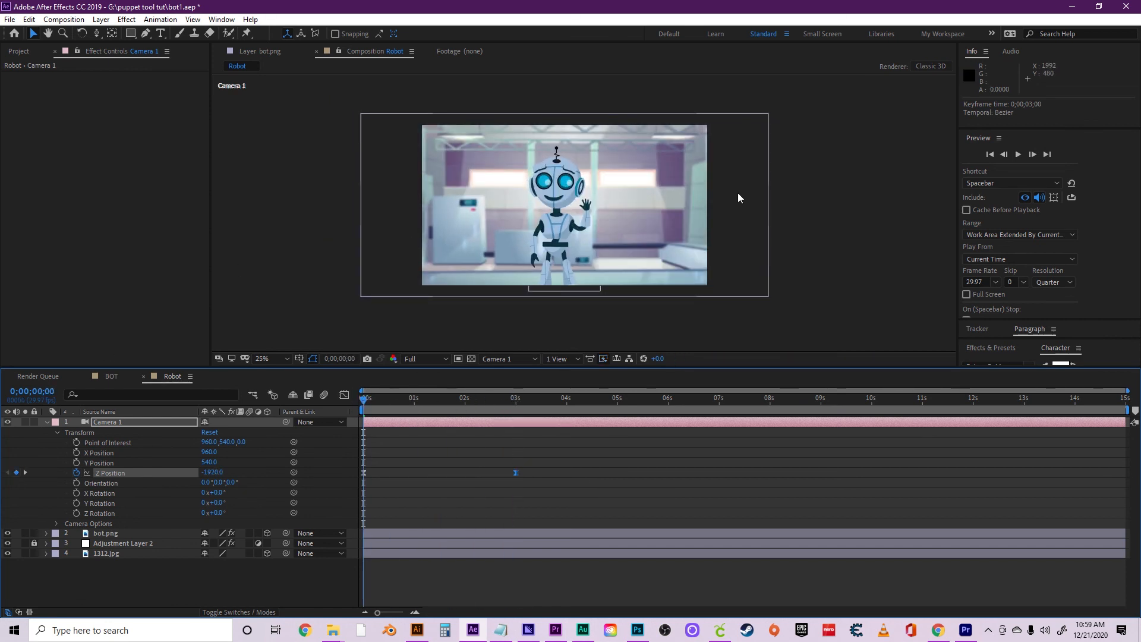
{"action": "key", "text": "space"}
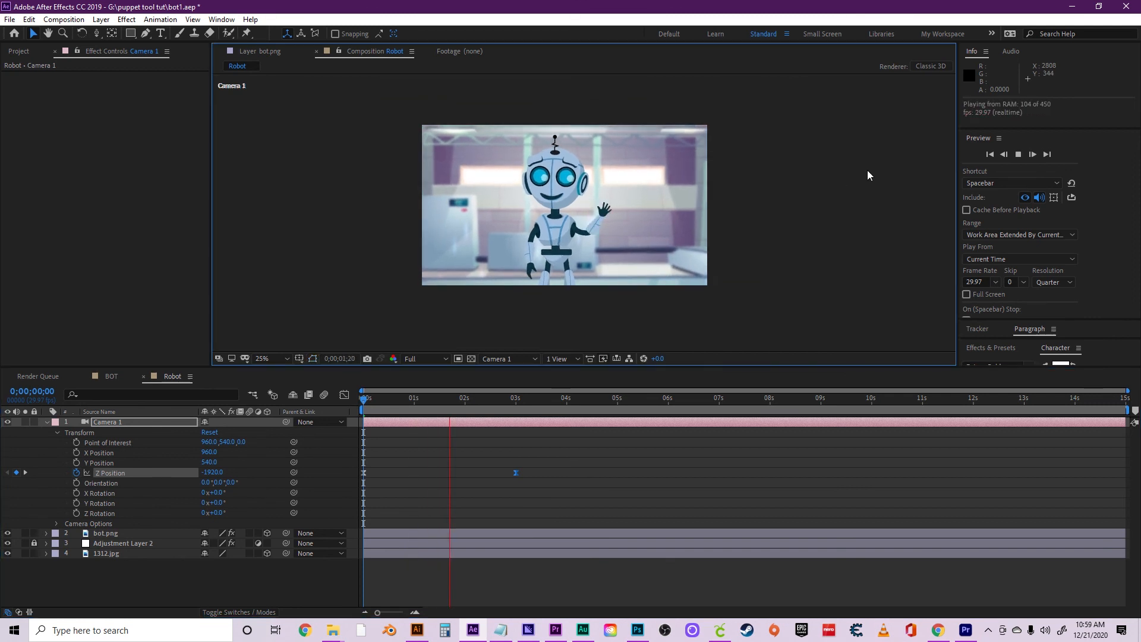